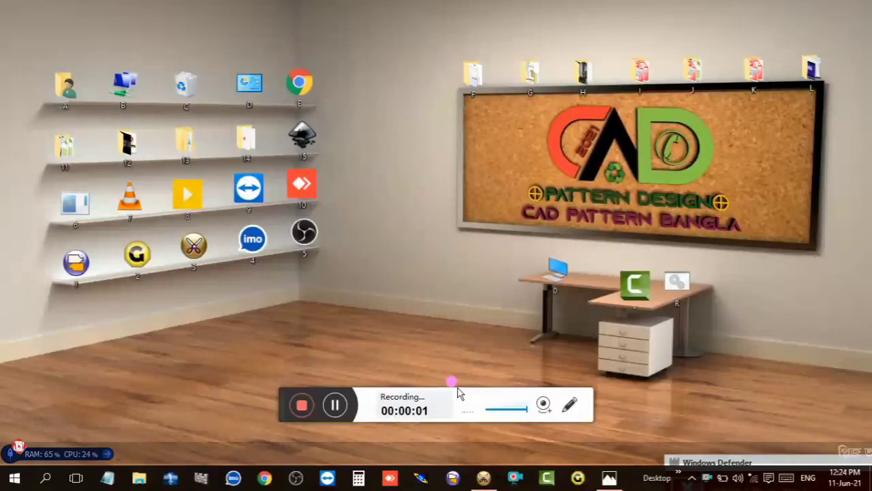
- Bring up the ST210101 raglan T-shirt order sheet image in Photos
click(609, 479)
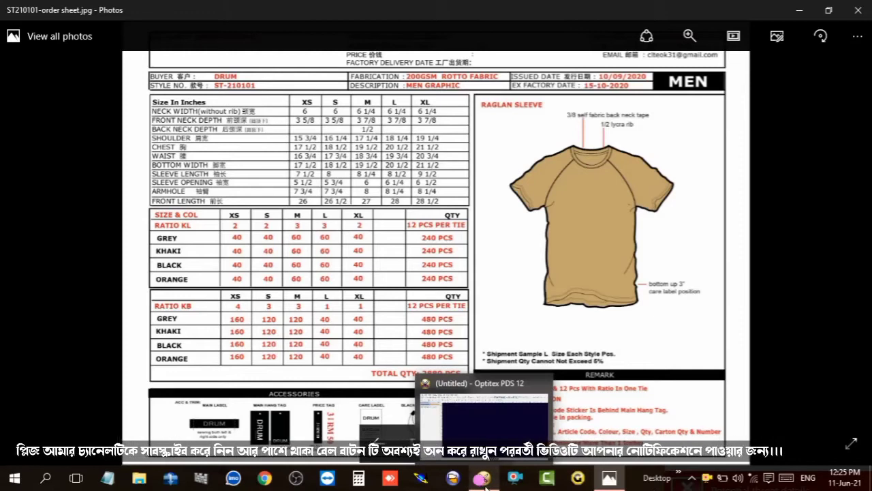
mouse_move(483, 478)
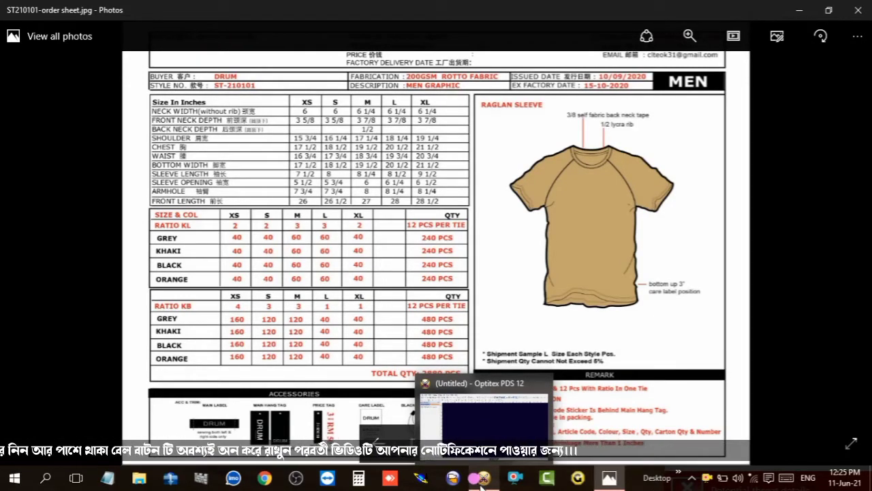
- Return to Optitex with the Calculator panel re-docked at the right, after rechecking the order sheet
click(481, 479)
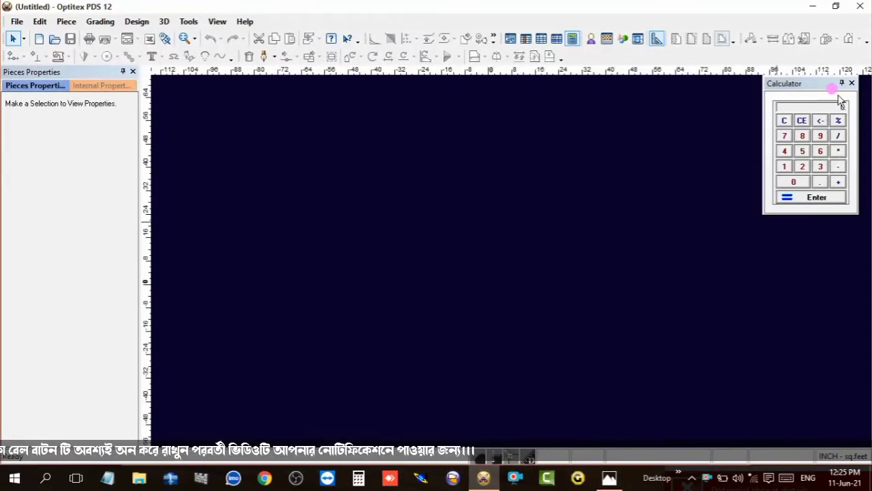
click(803, 83)
drag(808, 90, 825, 96)
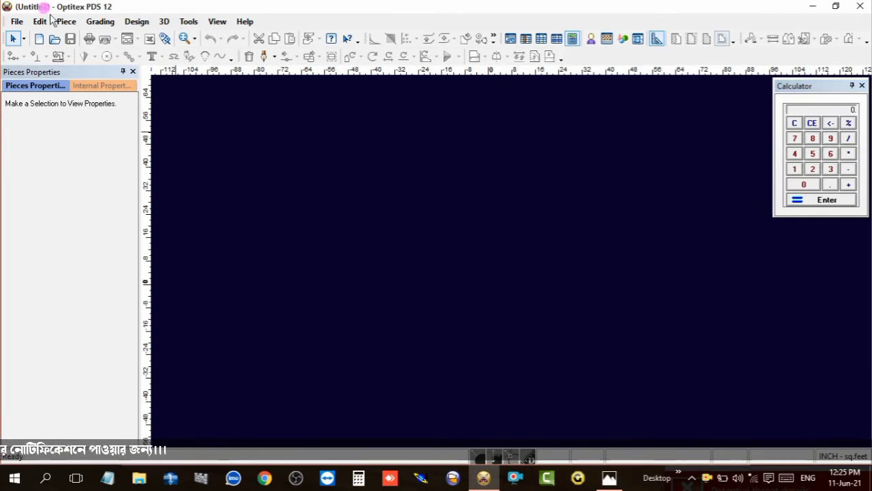
click(607, 475)
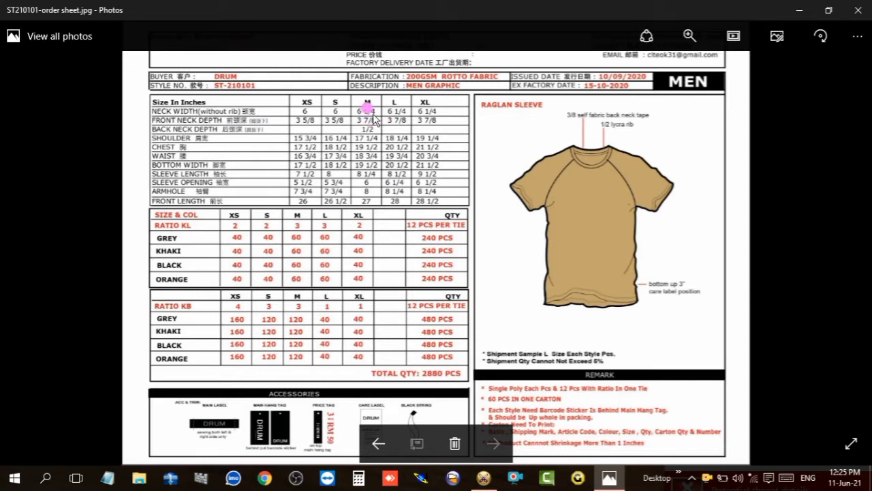
click(801, 10)
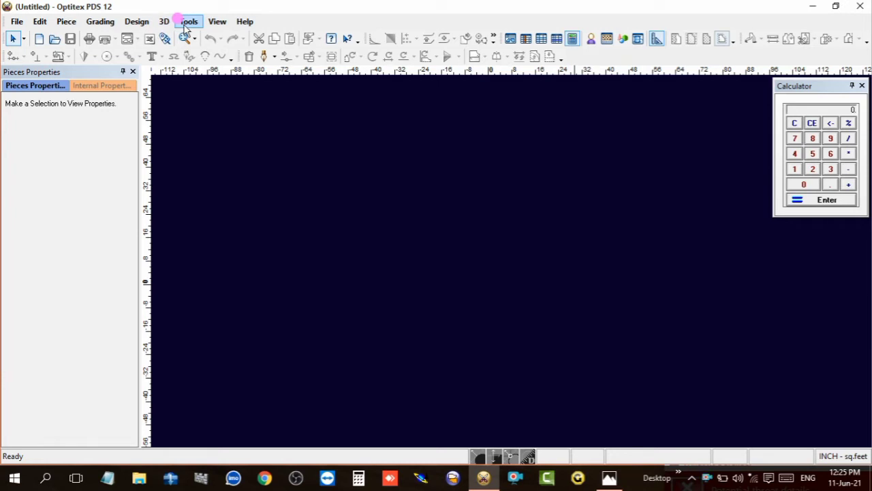
- Keep Inches as the working unit in Preferences, then view the order sheet again
click(184, 25)
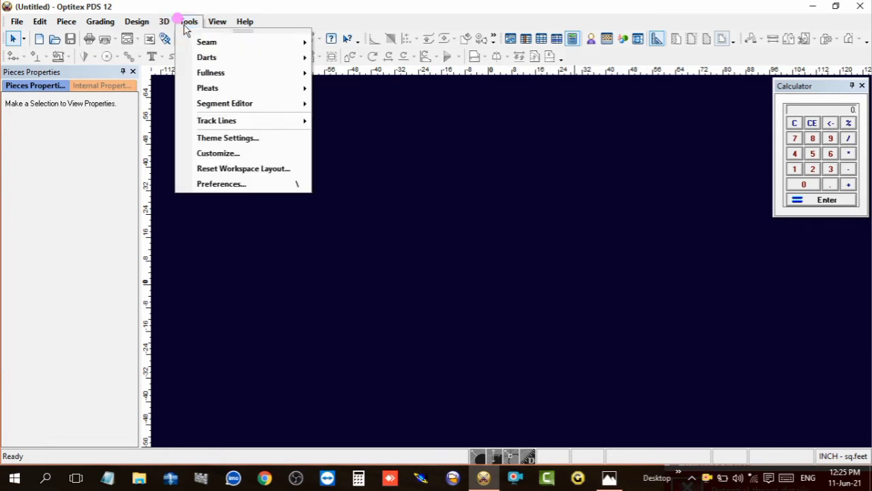
click(195, 180)
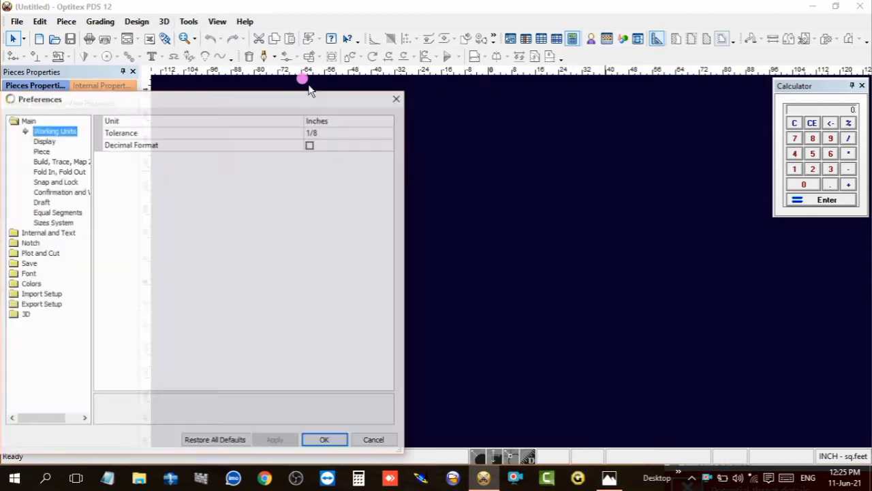
click(354, 120)
click(333, 167)
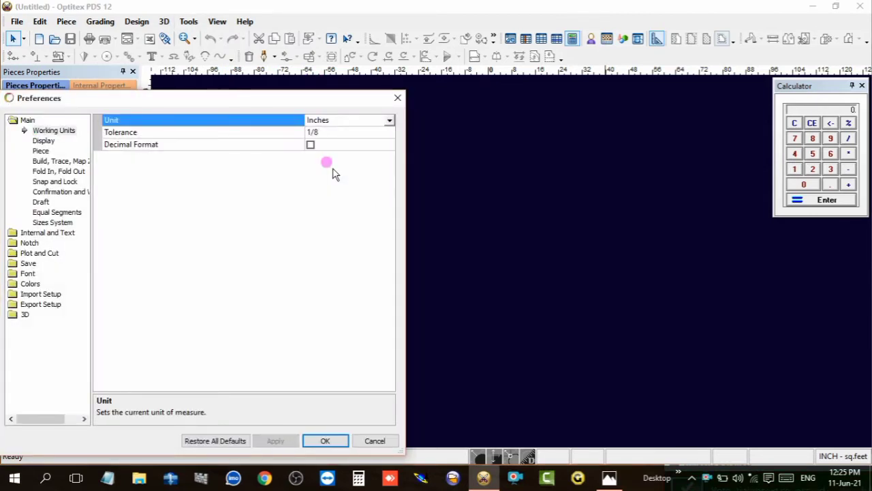
click(325, 440)
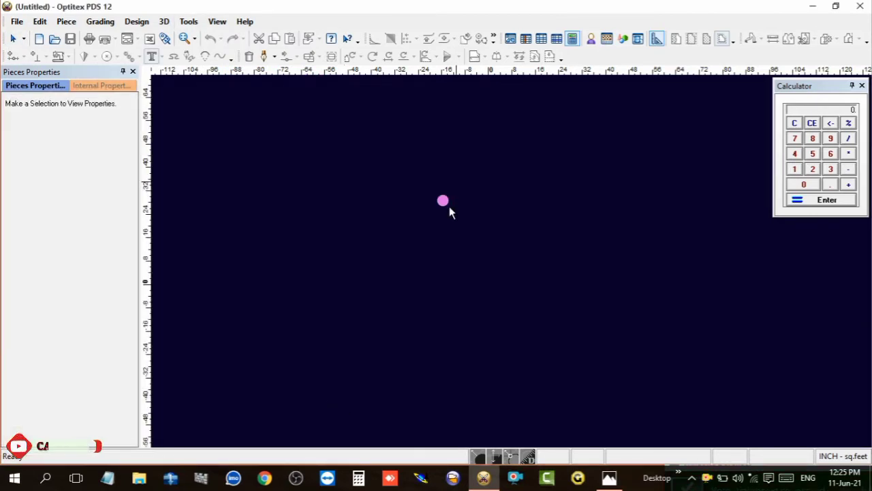
click(609, 477)
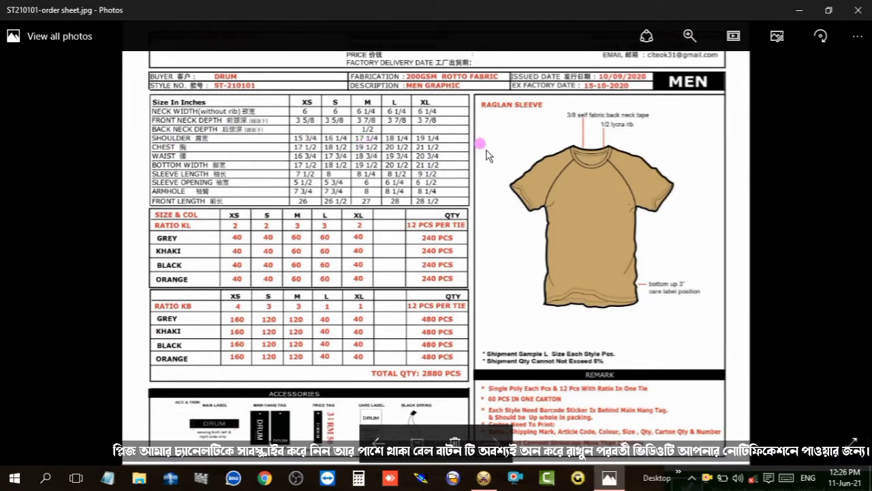
- Compute 19.5/2 = 9.75 and start a rectangular piece with its Length cleared
click(484, 477)
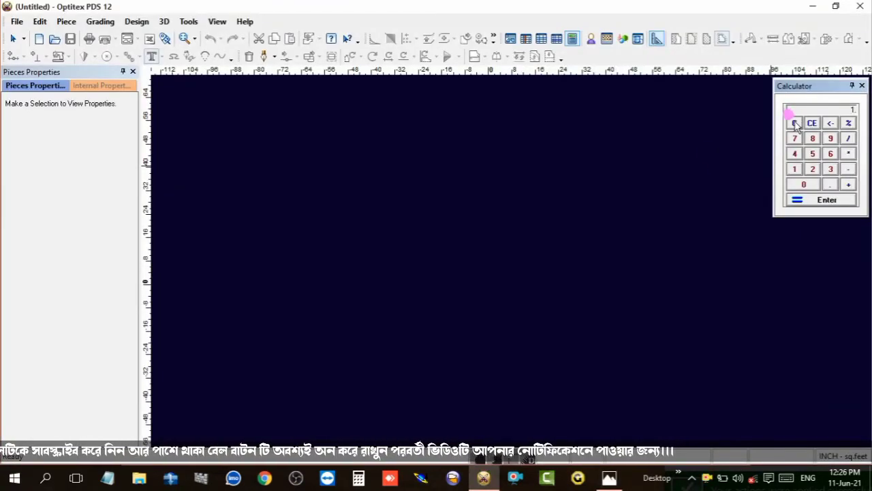
text(9)
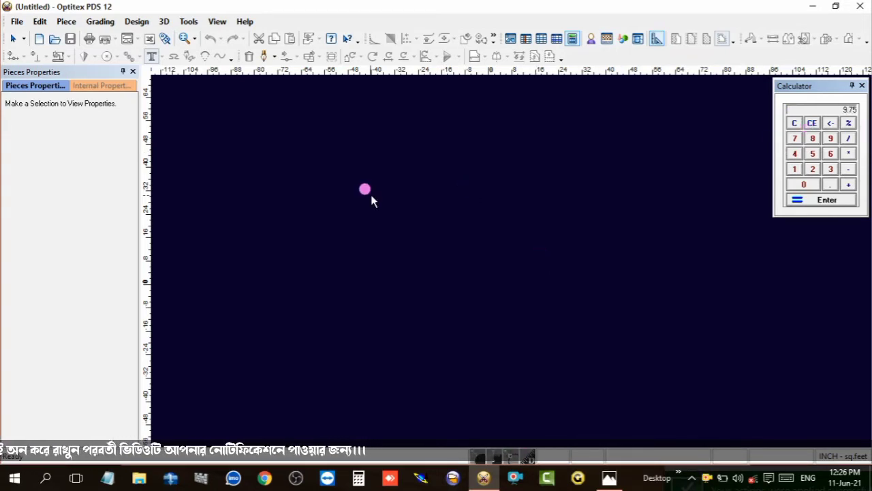
right_click(306, 171)
click(327, 199)
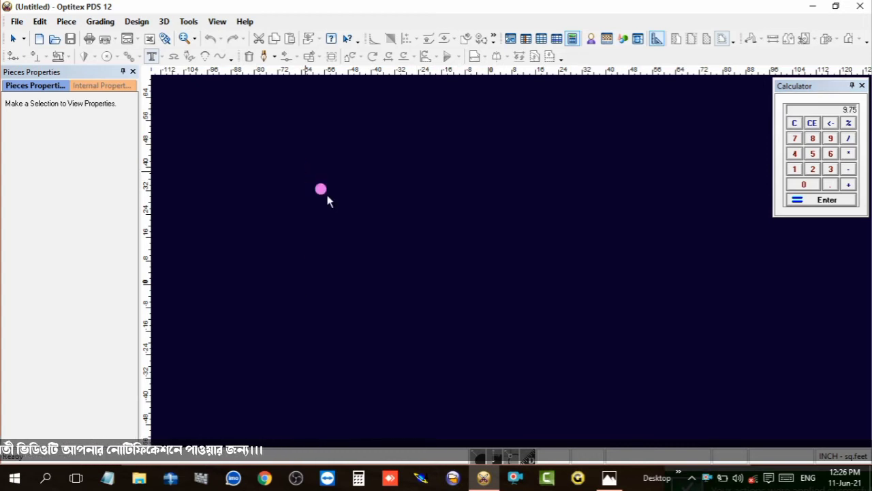
double_click(160, 177)
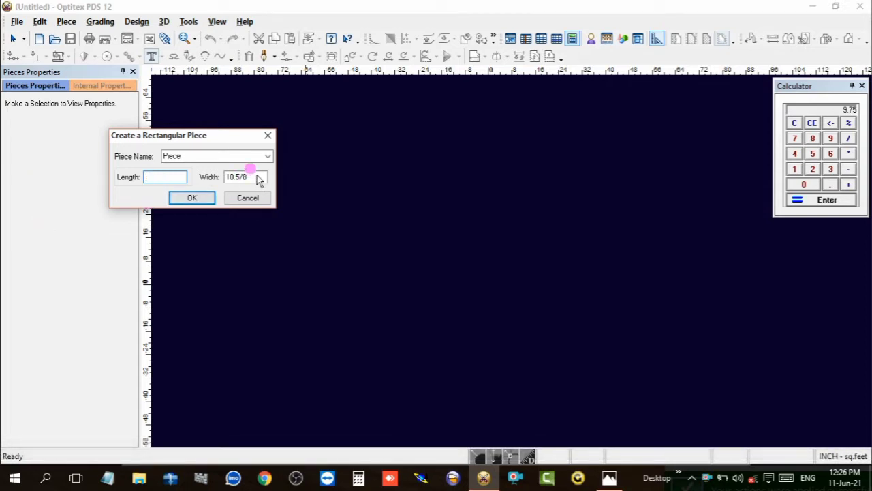
- Enter 9.75 as the rectangular piece's Length
drag(258, 178, 214, 176)
key(BackSpace)
click(158, 177)
text(9.75)
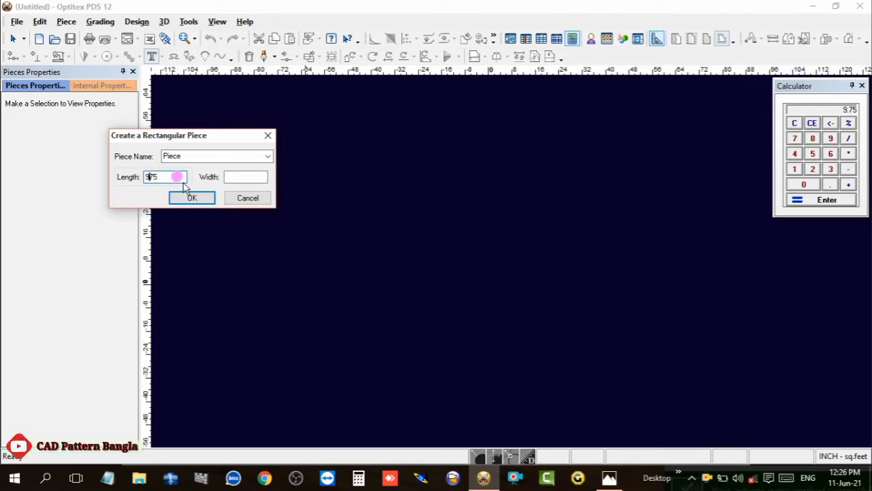
key(Left)
key(Left)
text(.)
click(238, 177)
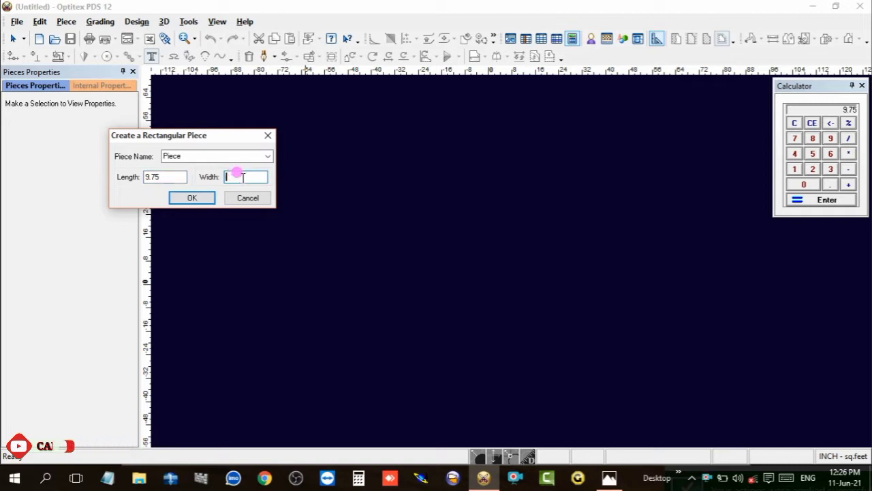
- Set Width 27 from the order sheet's body length and create the piece
click(609, 478)
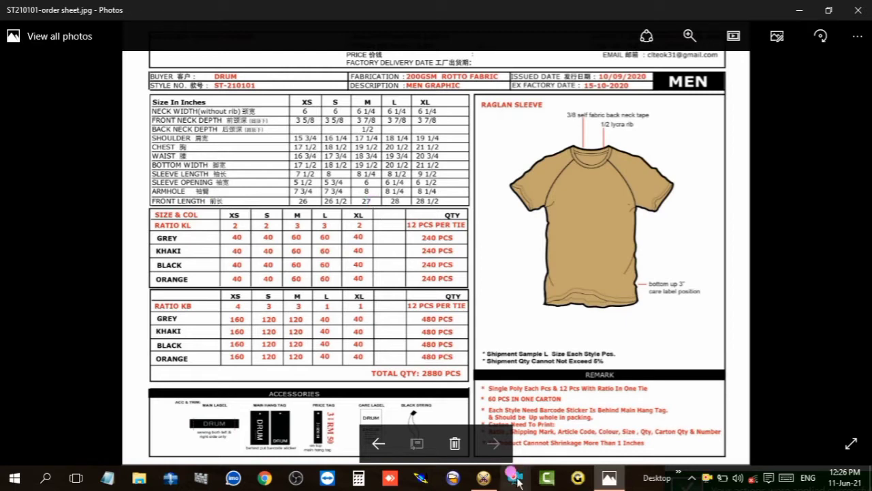
click(483, 478)
text(27)
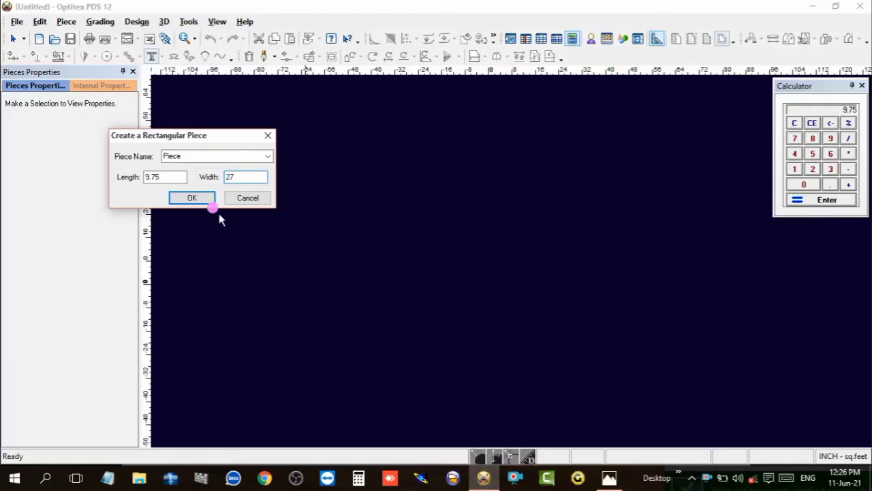
click(203, 197)
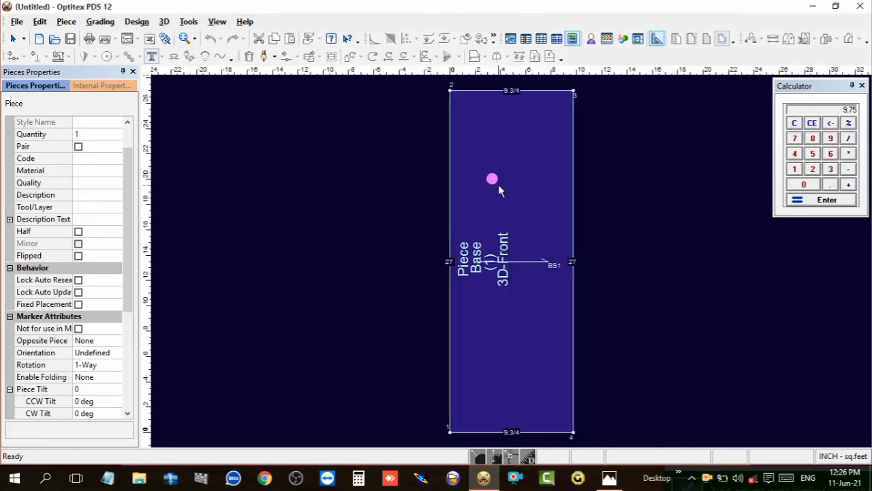
scroll(513, 261, down, 2)
scroll(513, 262, up, 2)
scroll(507, 259, up, 1)
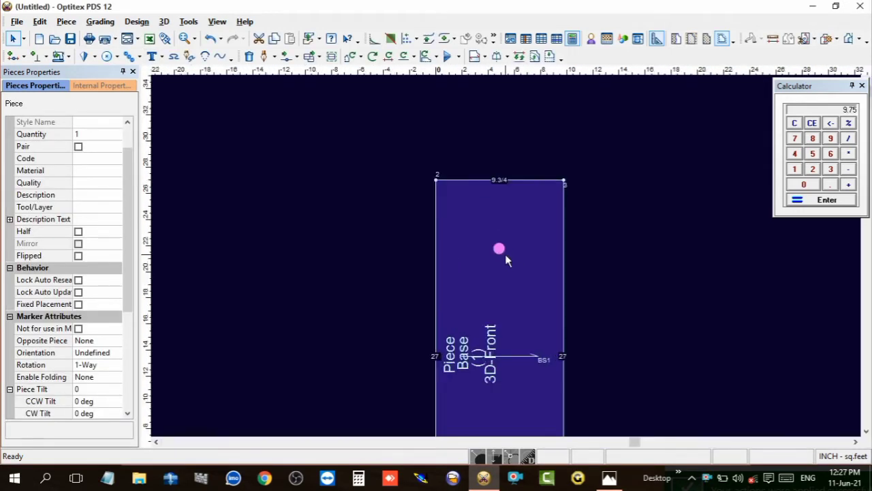
scroll(511, 266, up, 1)
scroll(511, 267, down, 2)
scroll(513, 267, up, 1)
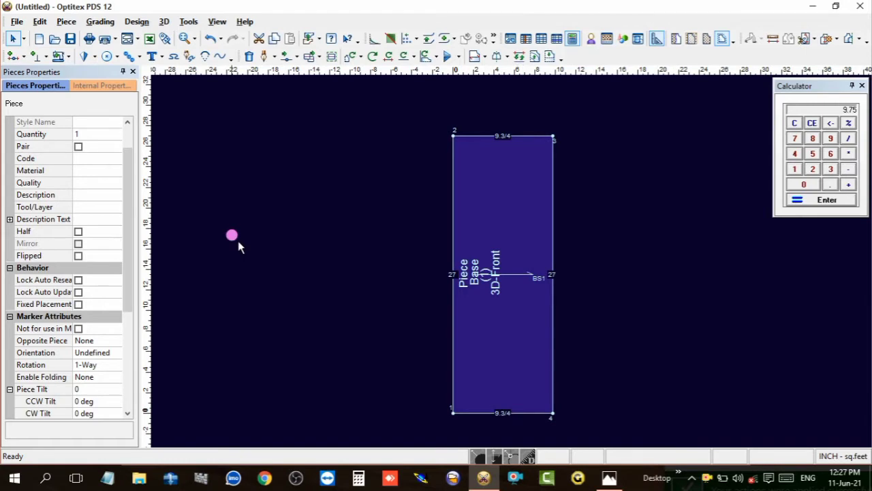
- Save the pattern as RAGNAL SHORT SLEEVE.PDS in Short Sleeve Shirt after one cancelled attempt
click(60, 28)
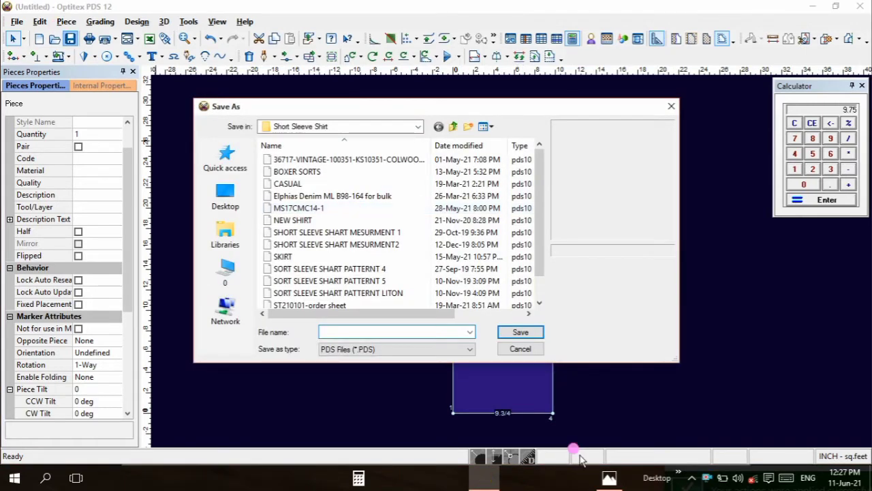
click(671, 106)
click(802, 7)
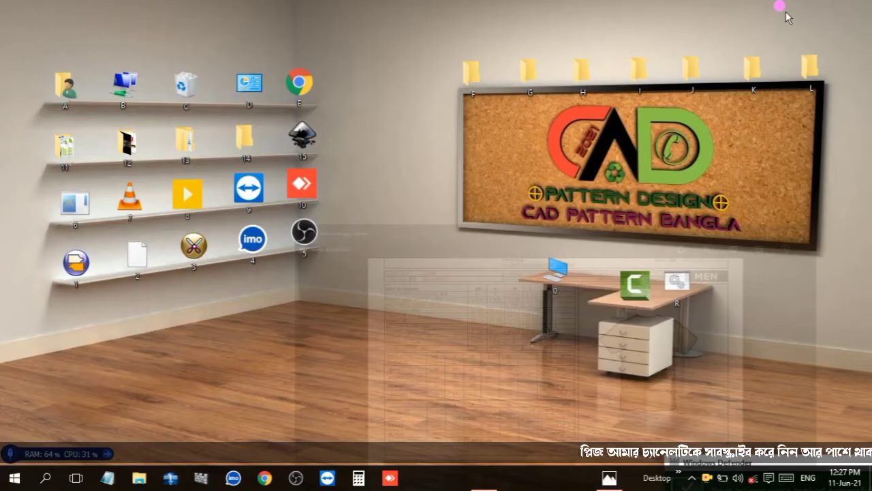
click(800, 9)
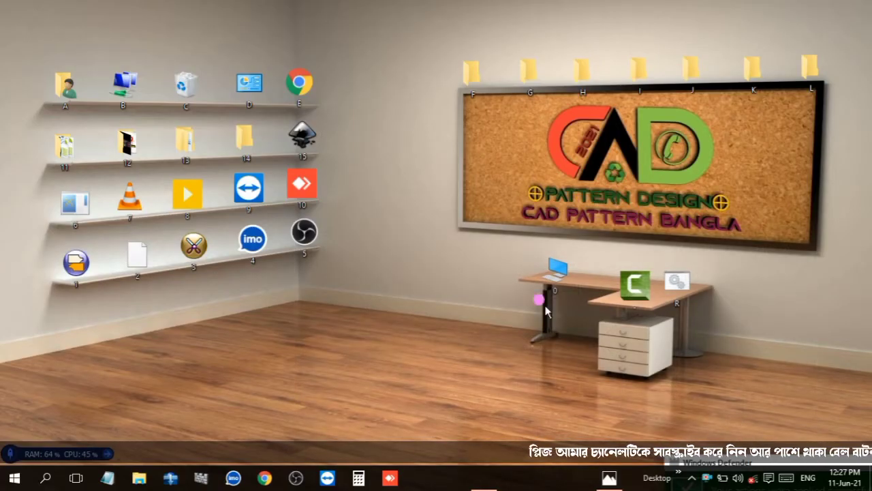
click(484, 479)
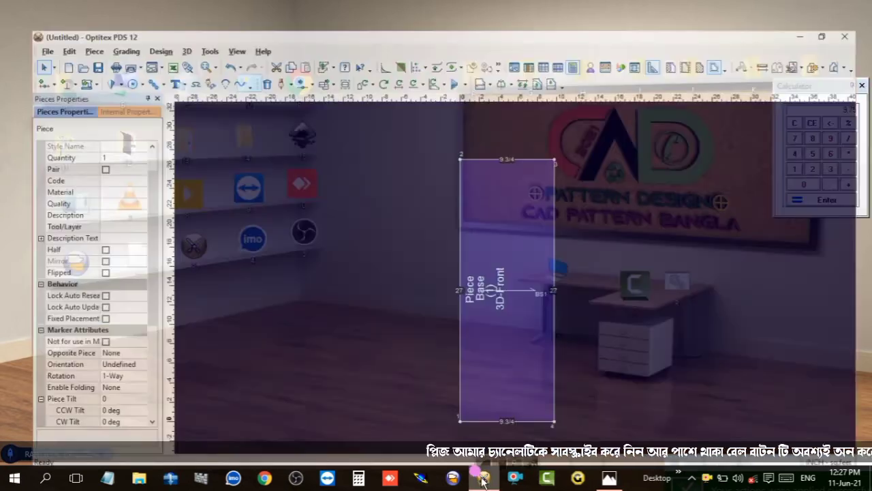
click(70, 39)
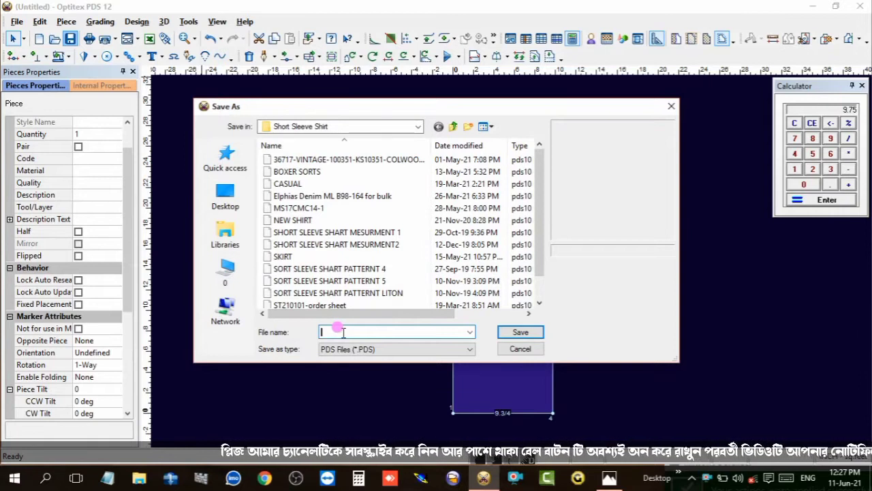
text(RAGNAL SHORT SLEEVE)
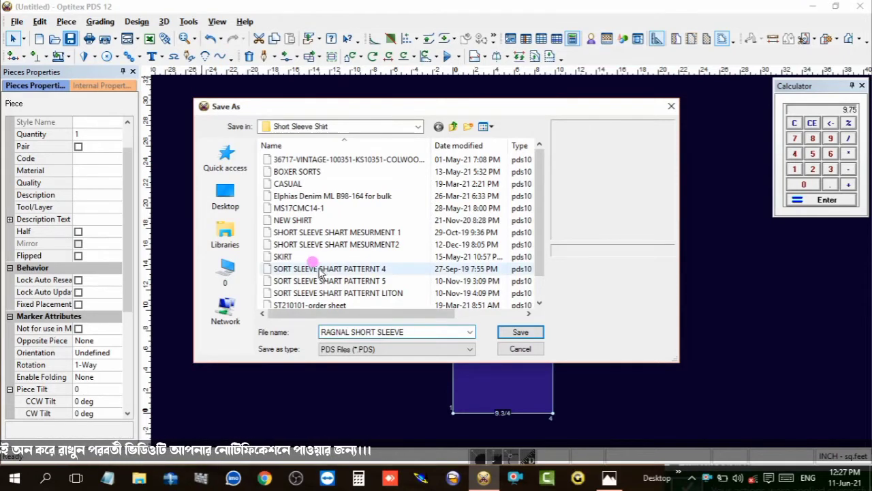
click(520, 332)
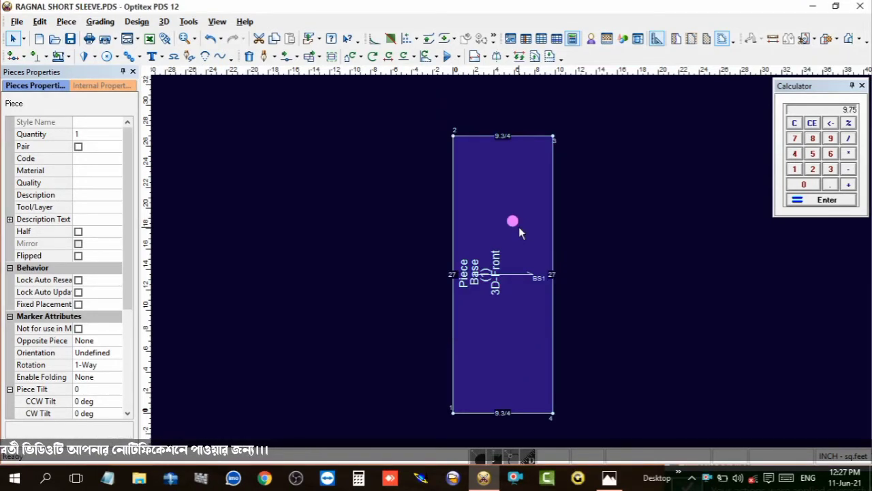
- Zoom into the order sheet's collar, then back to size M neck depths 3 7/8 and 1/2
scroll(505, 255, up, 1)
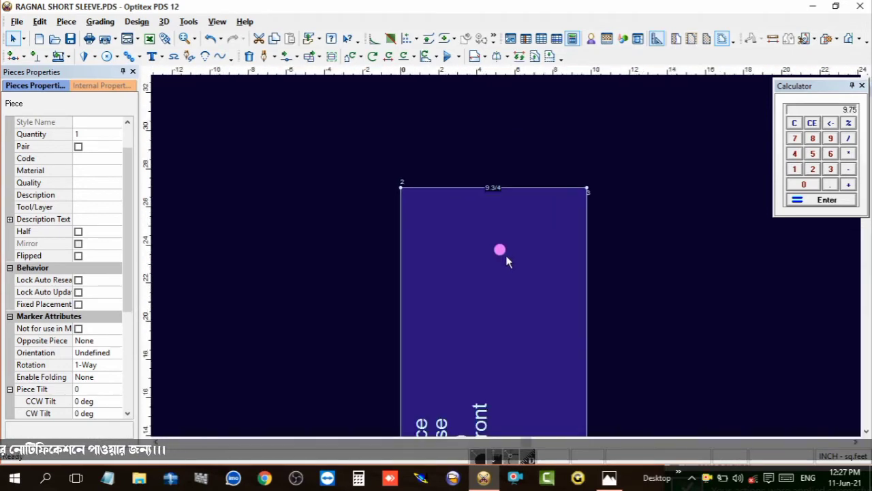
scroll(506, 255, up, 1)
scroll(505, 255, up, 1)
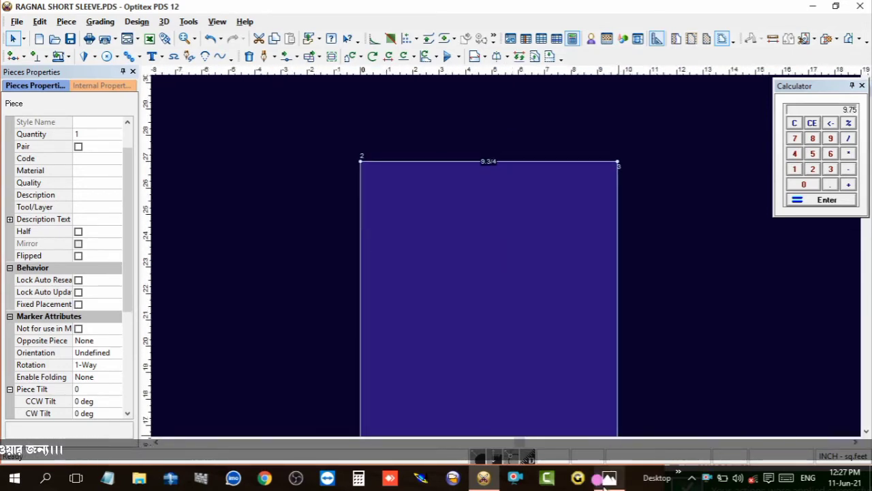
key(alt+Tab)
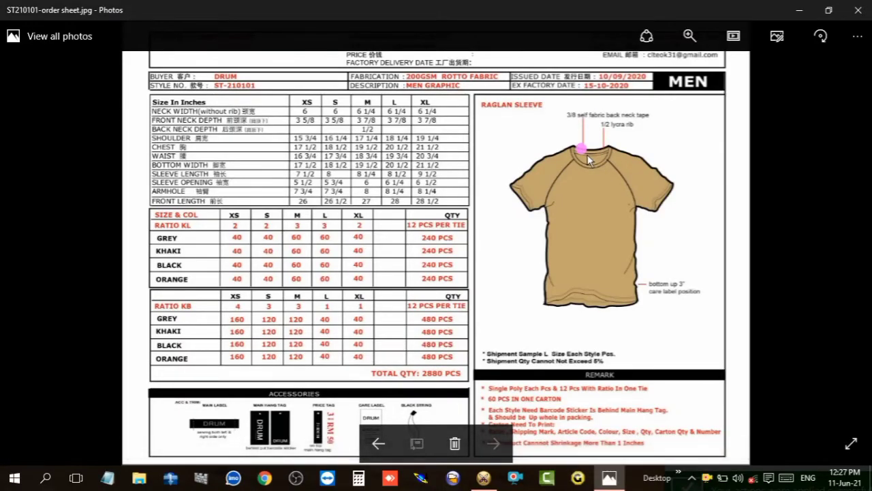
ctrl+scroll(596, 159, up, 1)
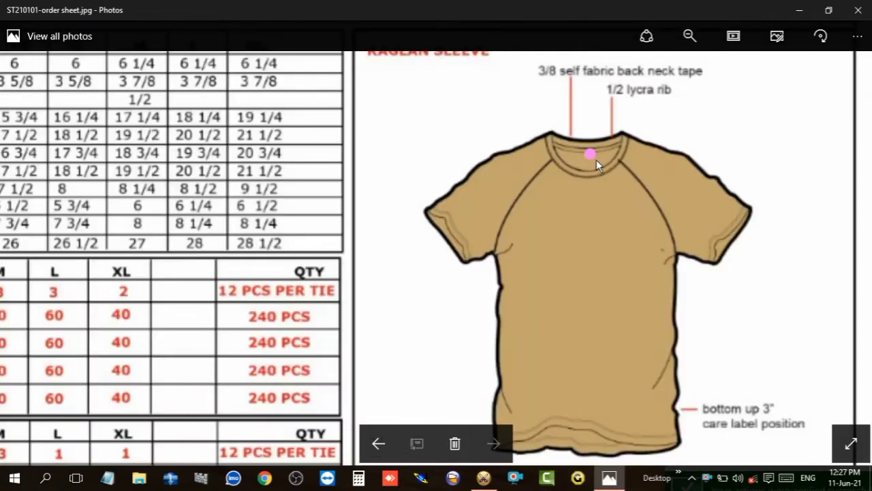
ctrl+scroll(596, 159, up, 1)
ctrl+scroll(596, 161, up, 1)
ctrl+scroll(596, 160, up, 1)
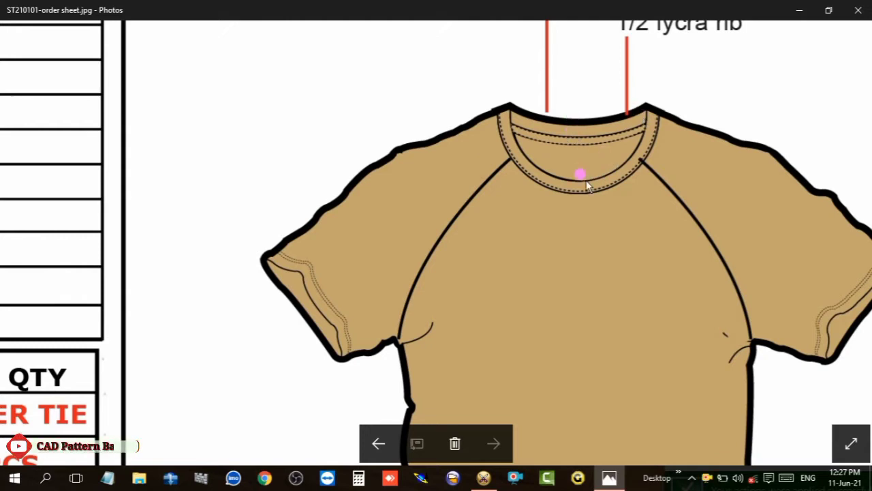
ctrl+scroll(586, 182, down, 5)
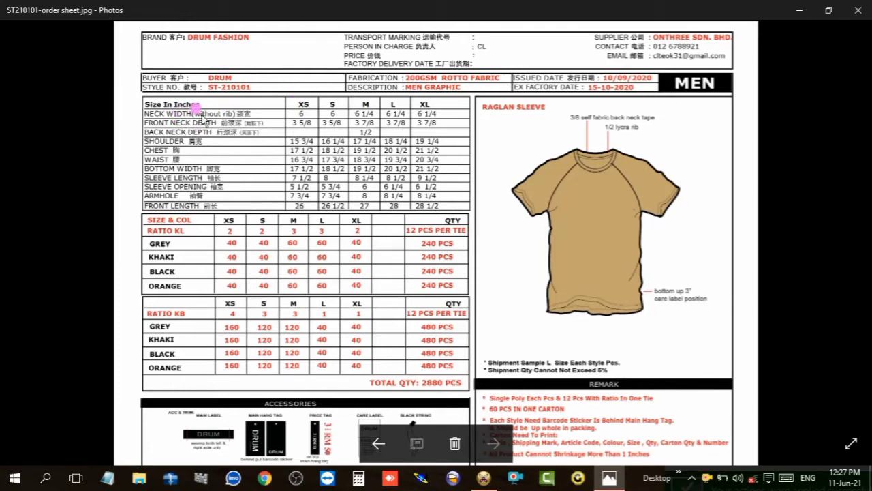
scroll(285, 125, up, 1)
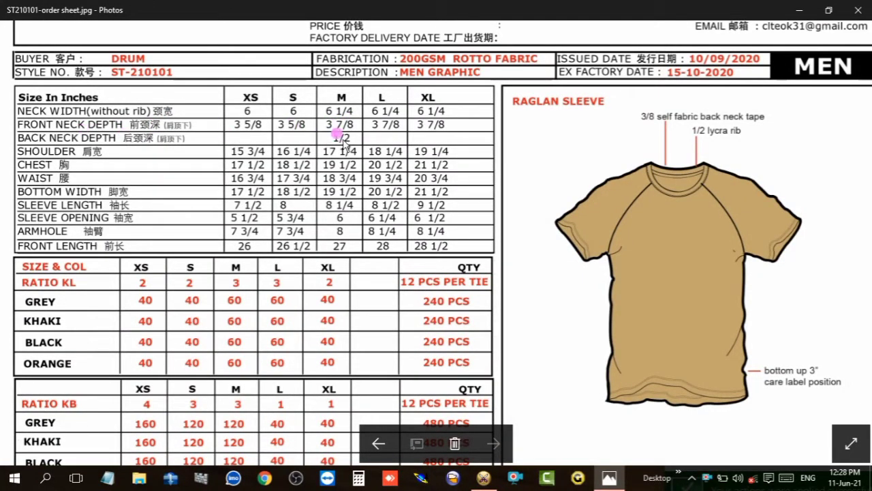
- Add a grade point on the left edge 3 7/8 below the top corner
click(484, 477)
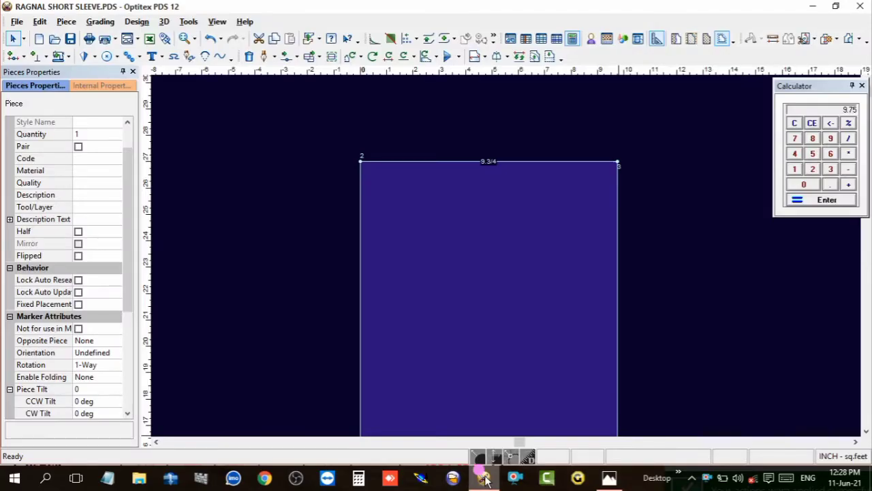
key(a)
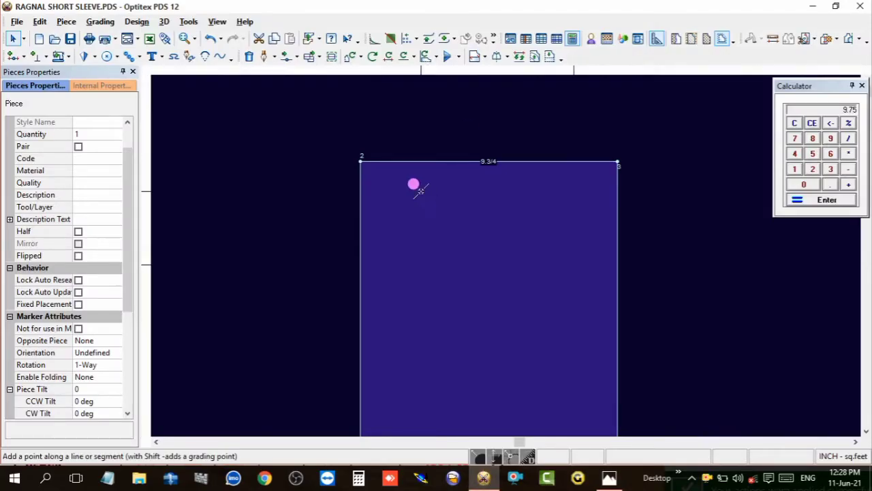
click(361, 185)
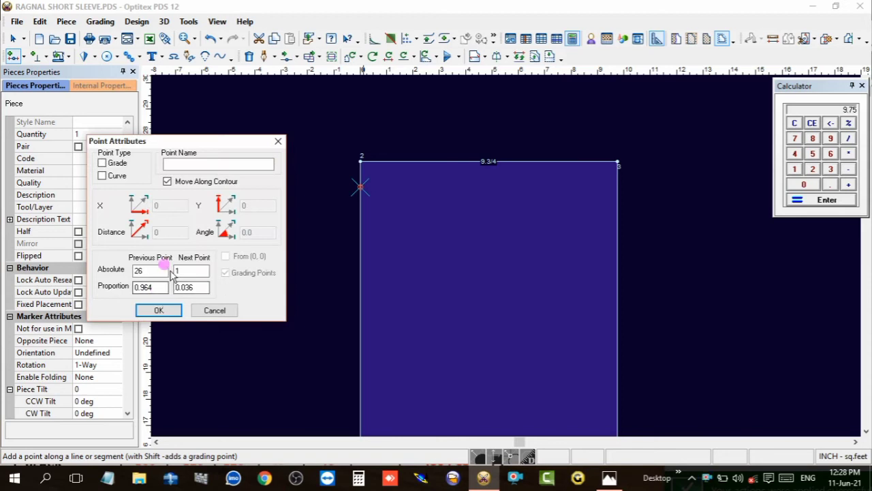
text(3)
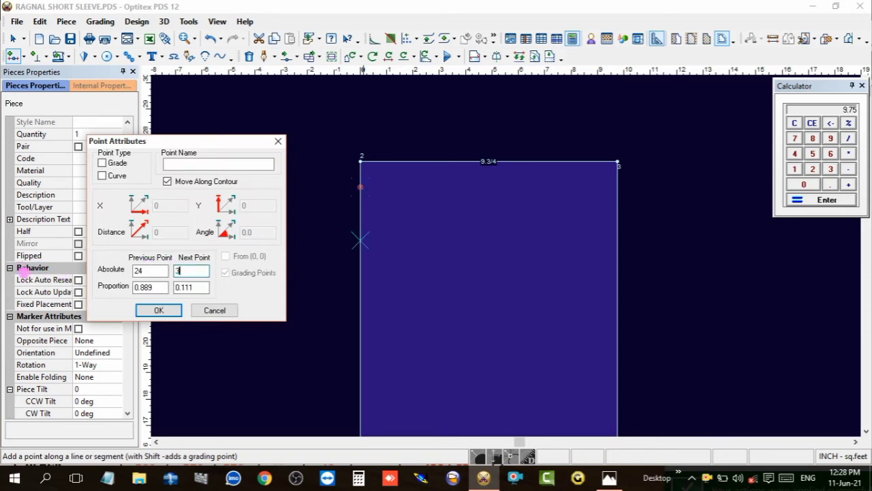
text(/)
text(/////)
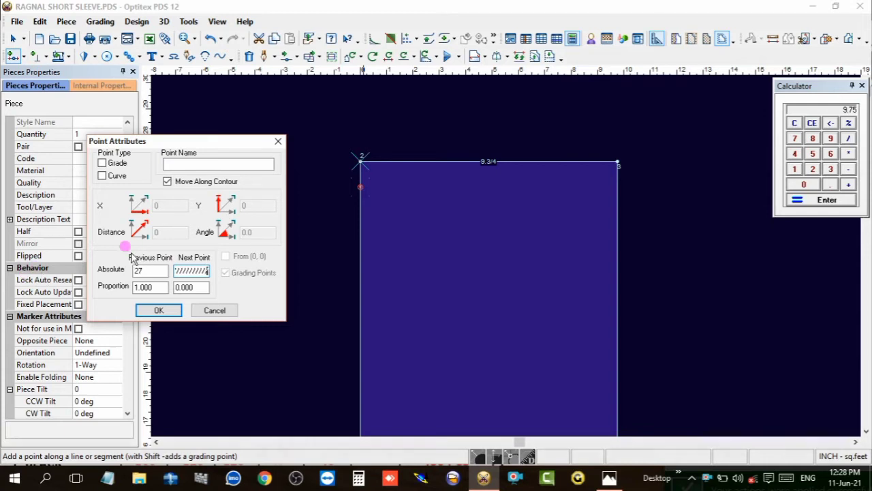
text(17)
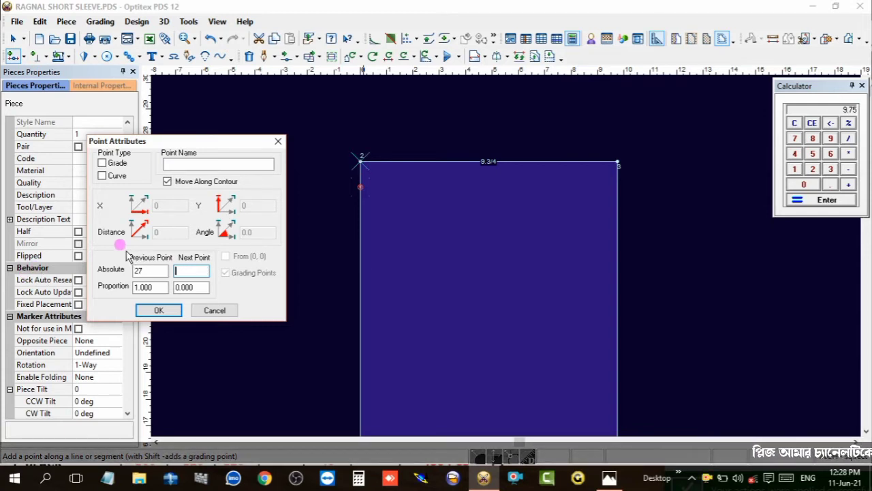
text(3)
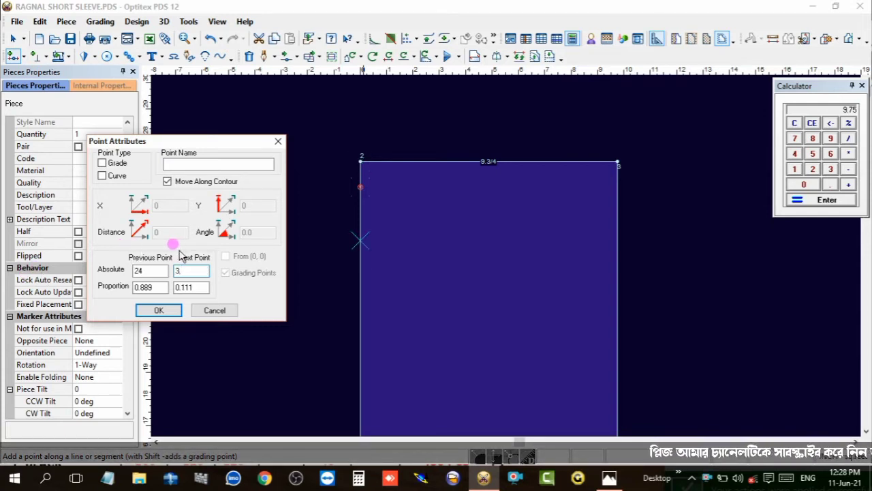
text(.7/)
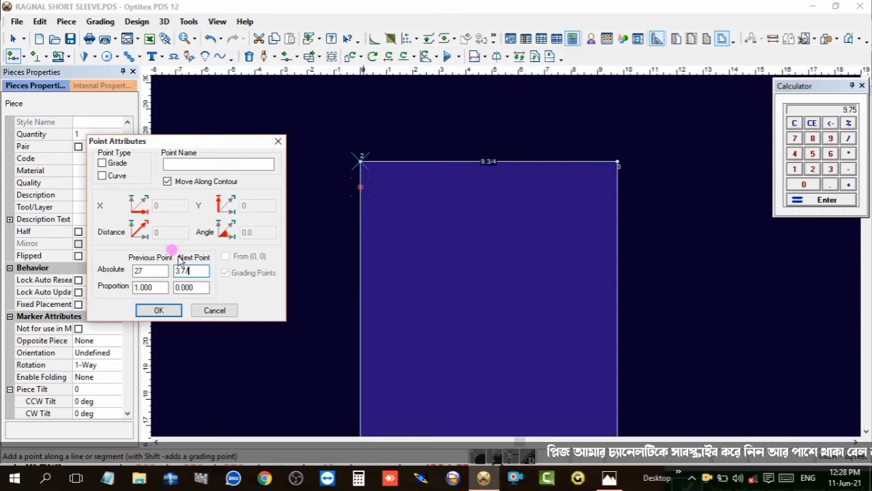
text(8)
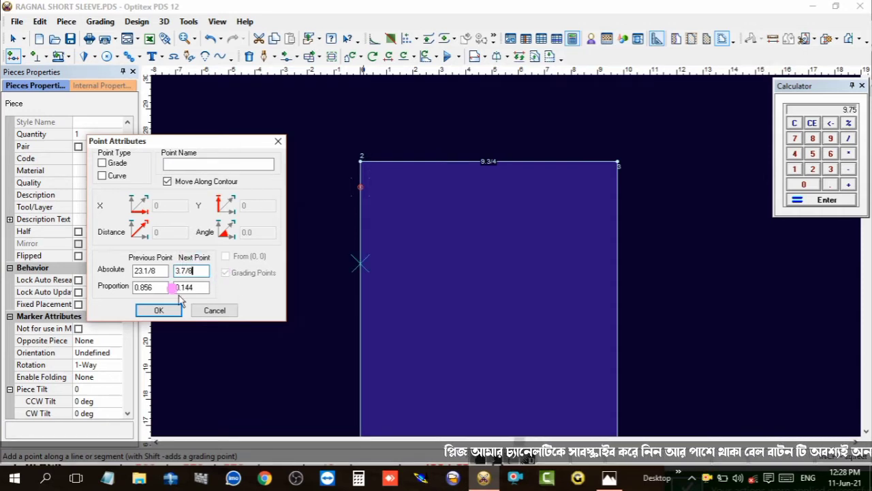
click(120, 163)
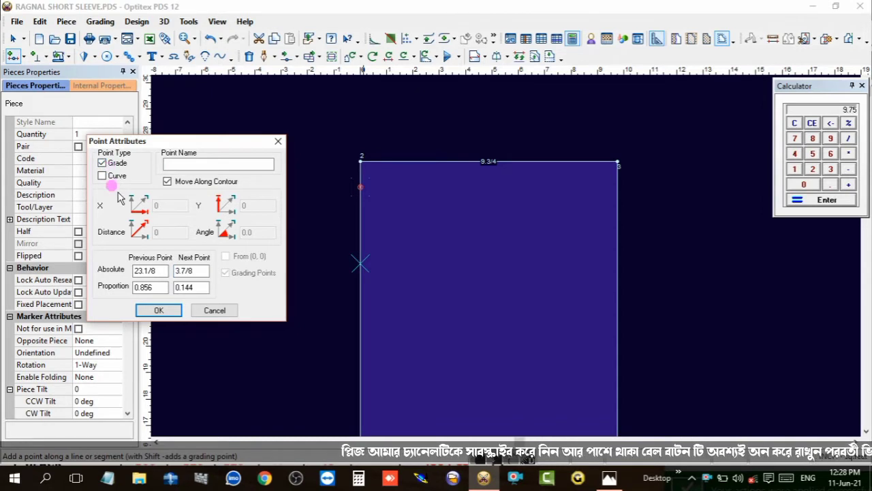
click(155, 310)
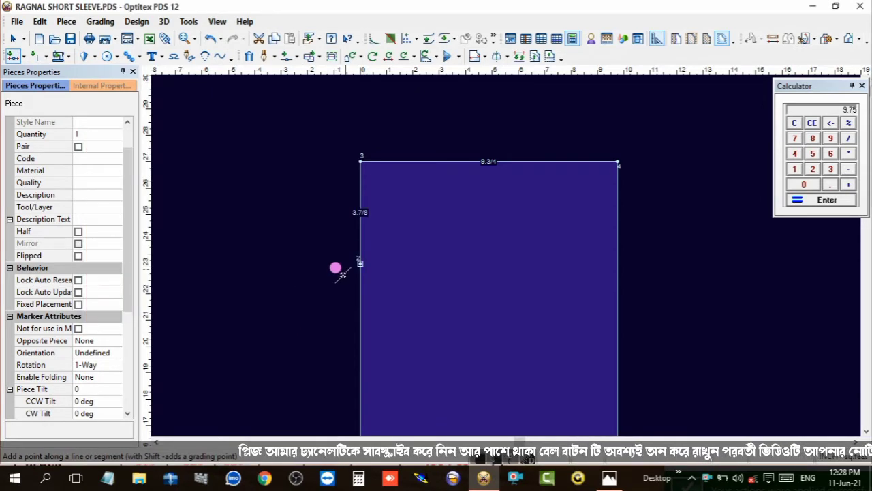
- Add a second left-edge point 1/2 below the corner and zoom in on the corner
click(359, 176)
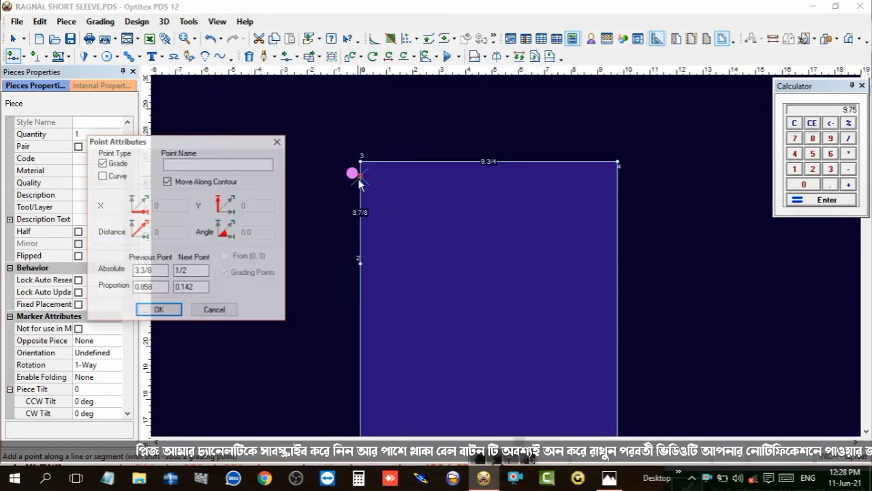
click(193, 271)
double_click(194, 271)
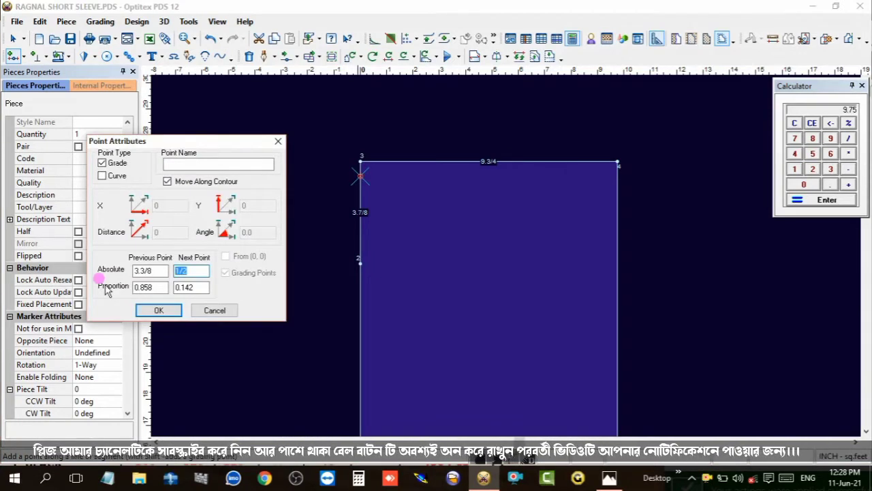
click(101, 163)
click(158, 310)
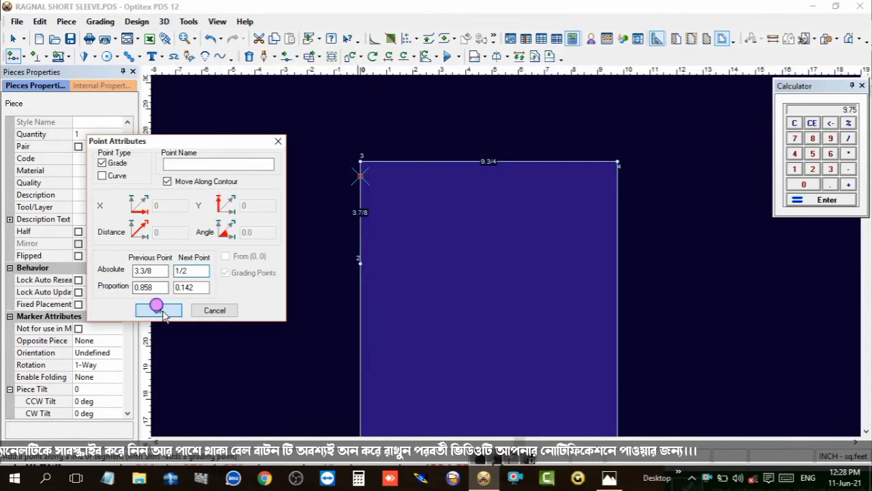
middle_drag(368, 176, 498, 247)
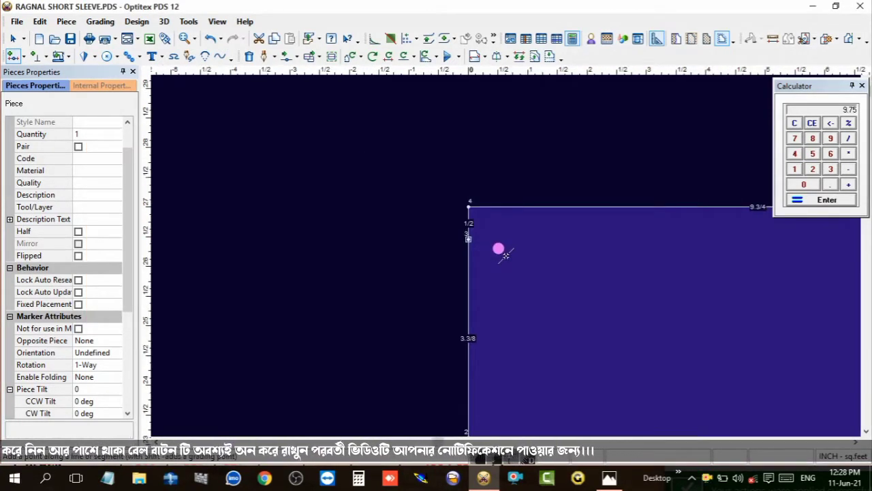
scroll(508, 257, up, 2)
- Zoom over the order sheet's collar and size chart to read size M neck width 6 1/4
click(609, 477)
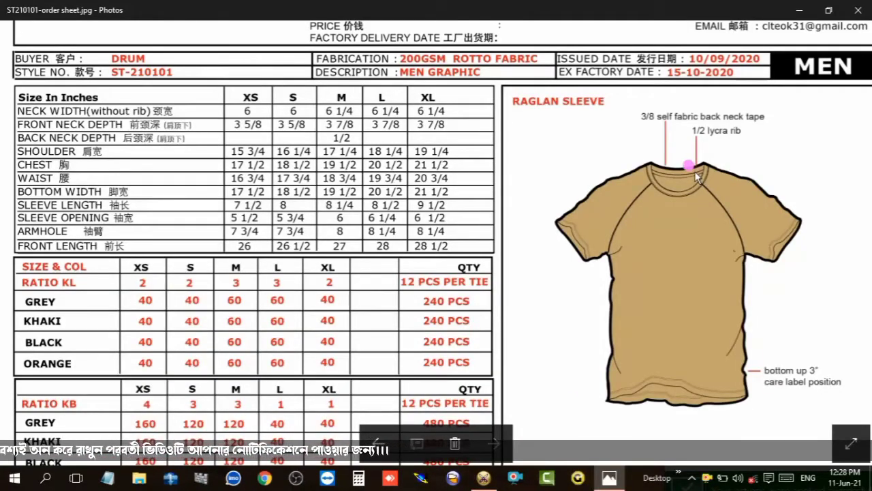
scroll(672, 167, down, 1)
scroll(672, 167, up, 2)
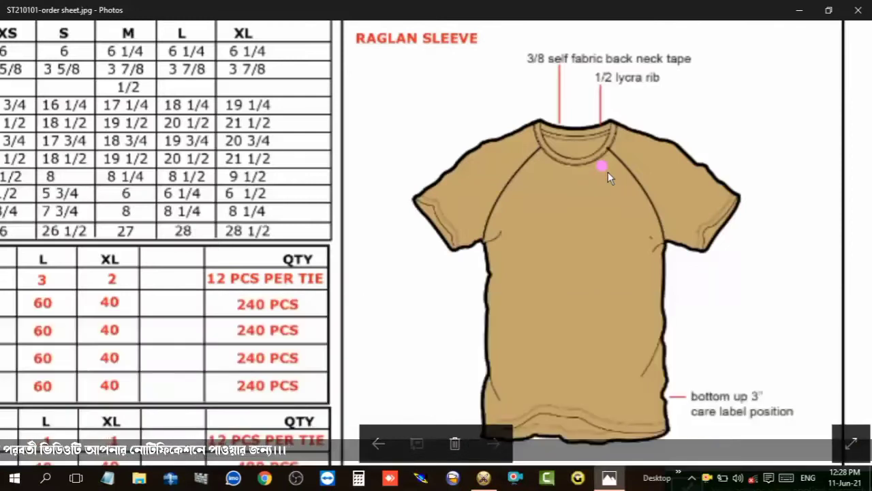
scroll(511, 215, up, 2)
scroll(545, 58, down, 1)
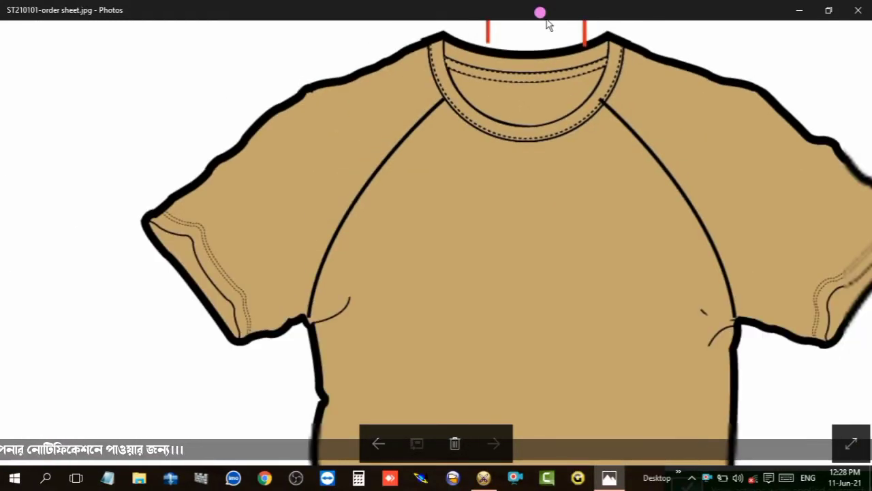
scroll(530, 79, up, 2)
scroll(529, 80, down, 1)
scroll(541, 81, down, 2)
scroll(541, 81, down, 1)
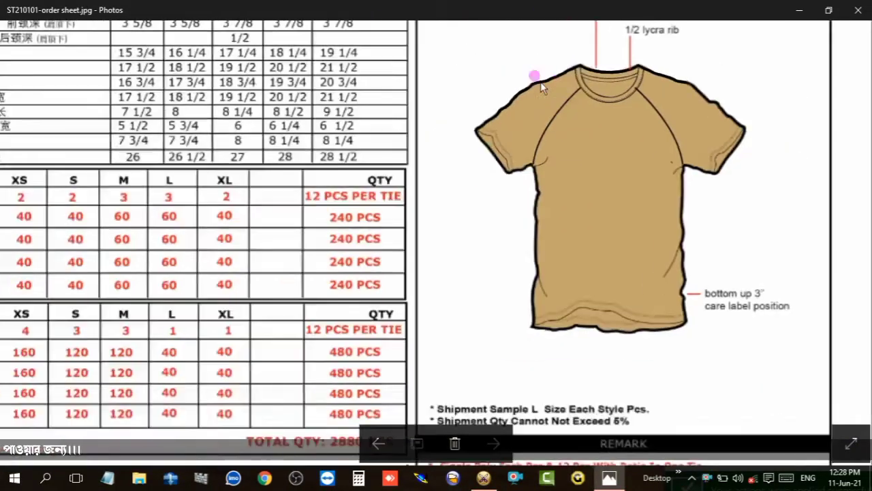
scroll(179, 179, down, 1)
scroll(170, 174, down, 1)
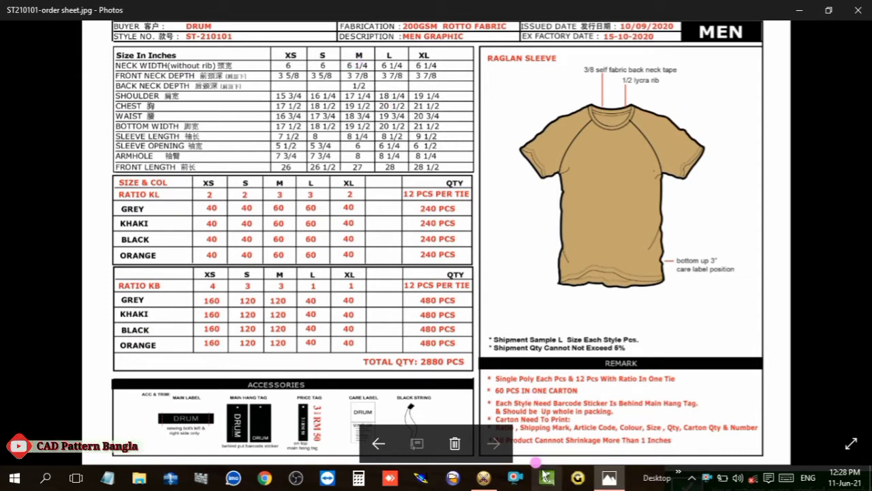
- Clear the calculator and add point 5 on the top edge at 3.125, leaving 6 5/8
click(483, 478)
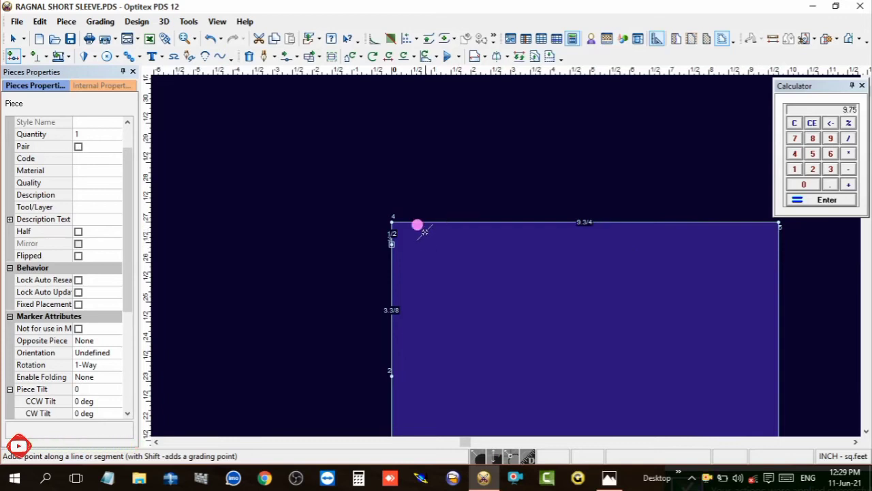
scroll(558, 235, down, 2)
click(792, 124)
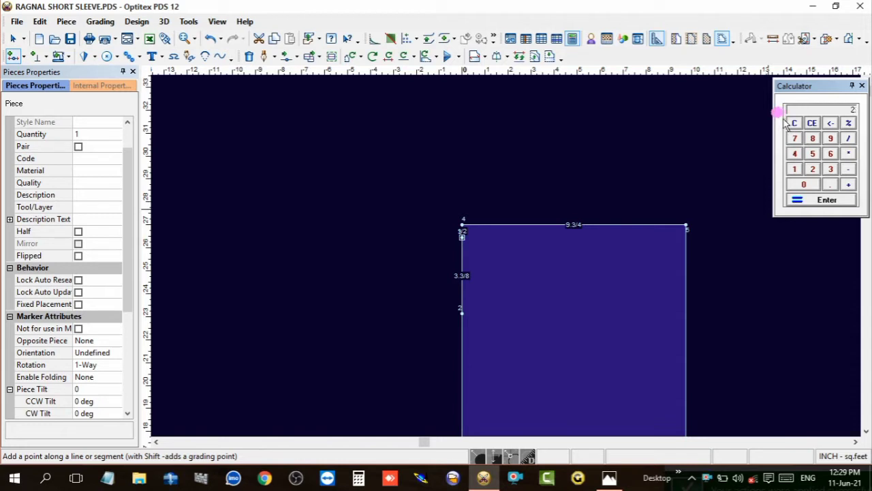
click(475, 224)
click(164, 270)
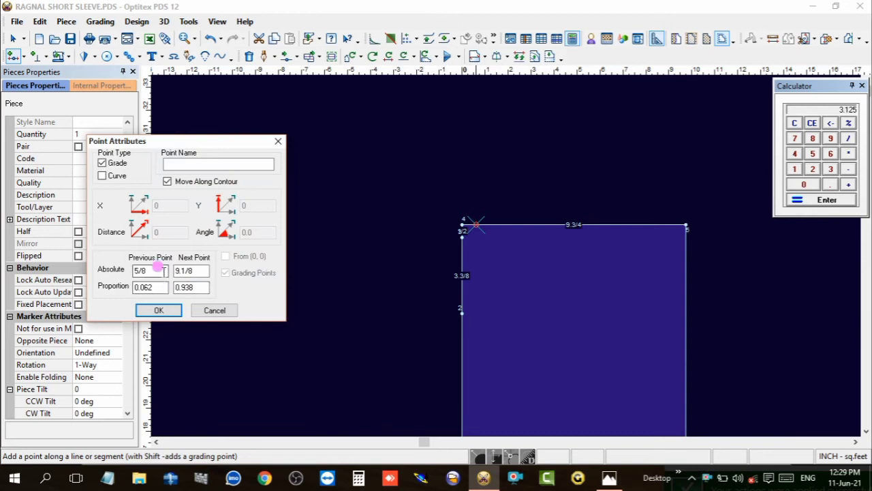
text(3.125)
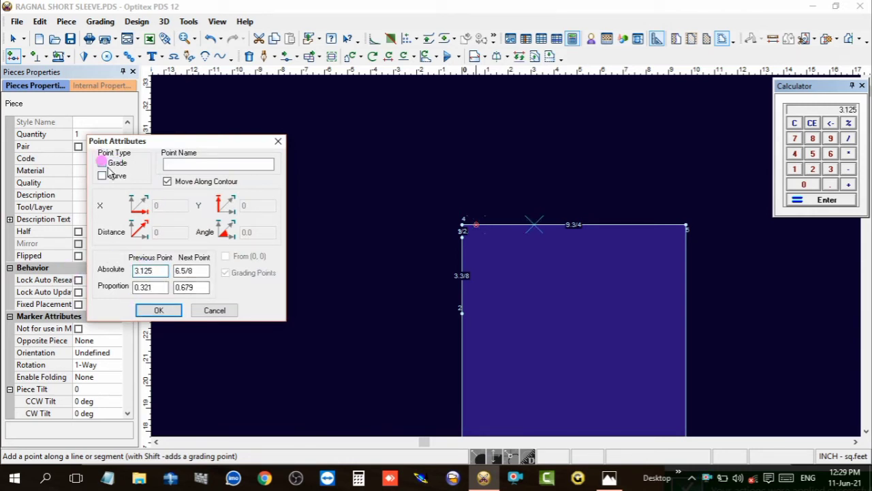
click(158, 310)
- Delete the top corner point so the shoulder edge slopes down to point 3
right_click(405, 203)
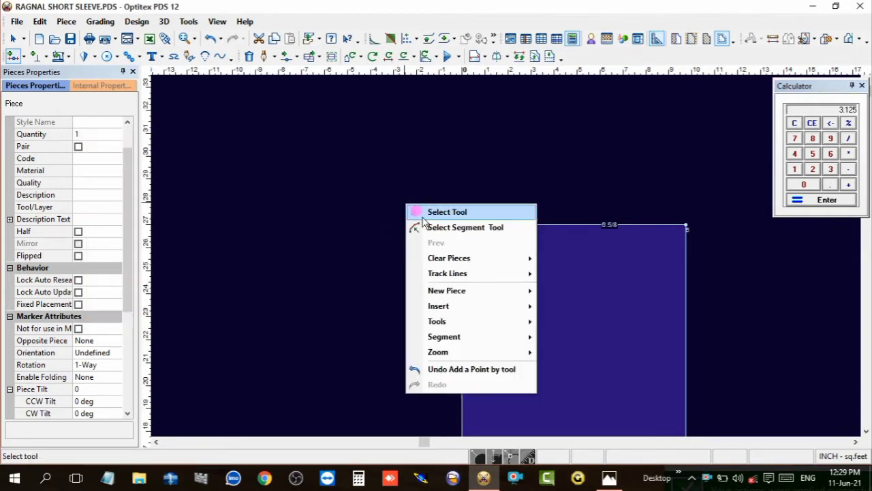
click(446, 210)
scroll(505, 261, up, 1)
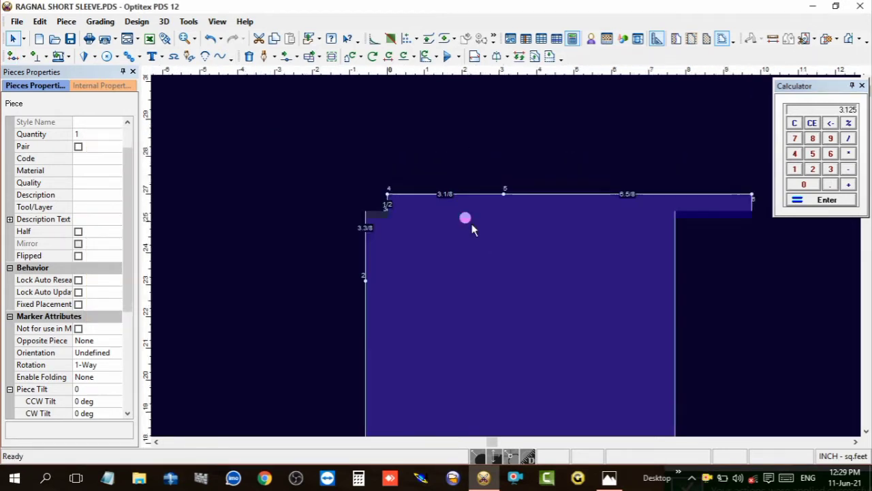
scroll(472, 223, up, 1)
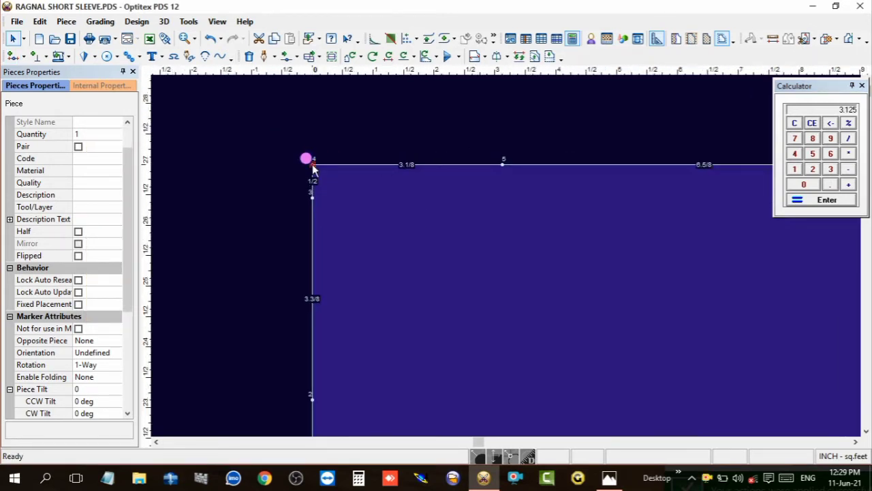
key(Delete)
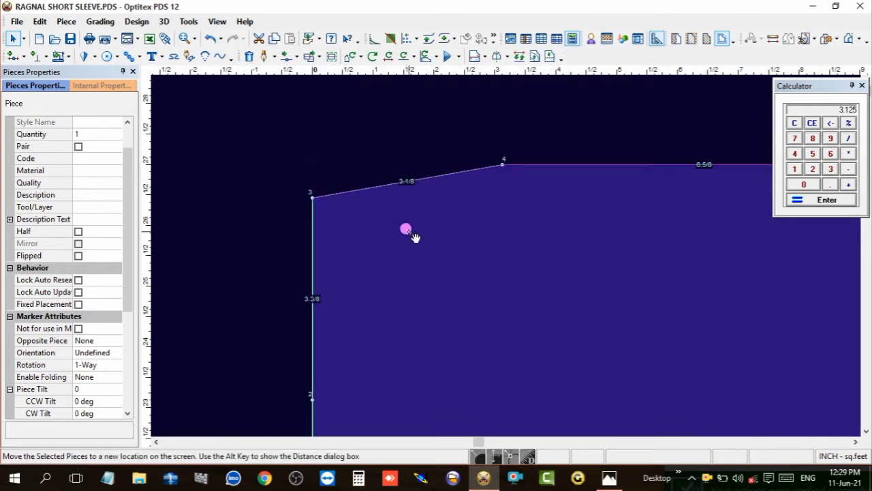
scroll(503, 252, down, 1)
scroll(505, 254, up, 1)
- Draw a straight internal line from point 2 to the shoulder point and finish drafting
key(d)
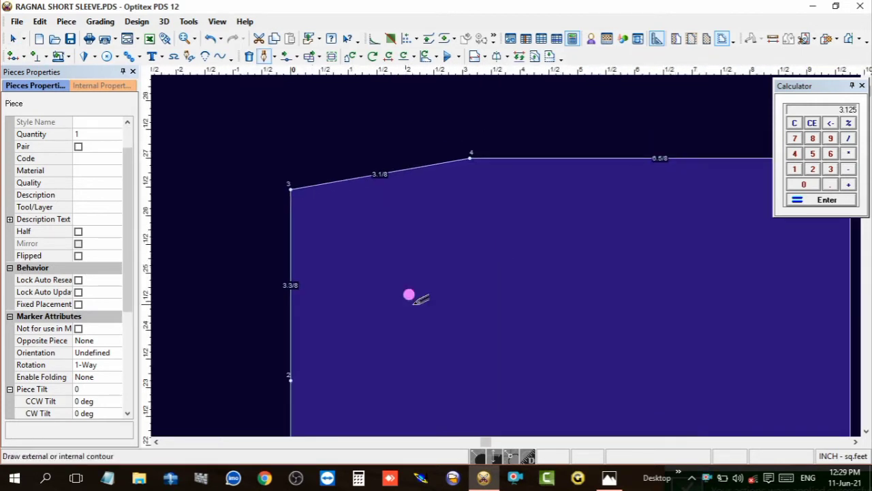
click(294, 376)
click(413, 311)
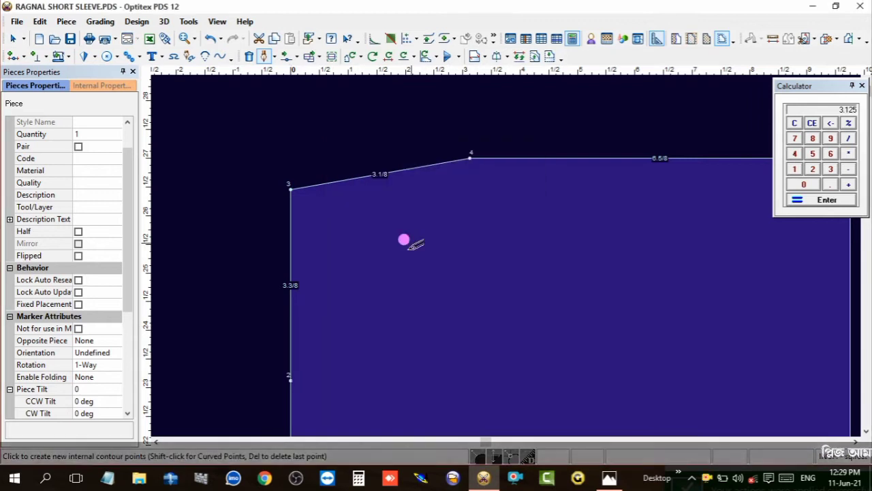
click(470, 157)
click(412, 309)
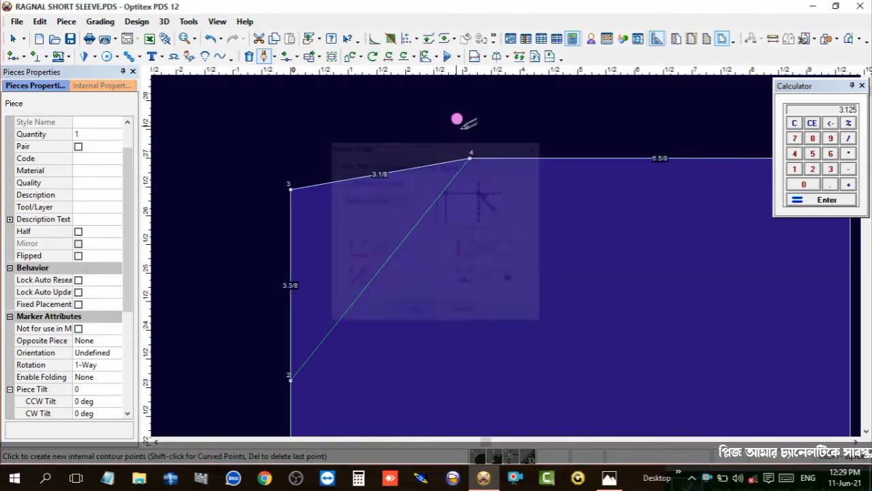
right_click(443, 116)
click(478, 172)
right_click(430, 127)
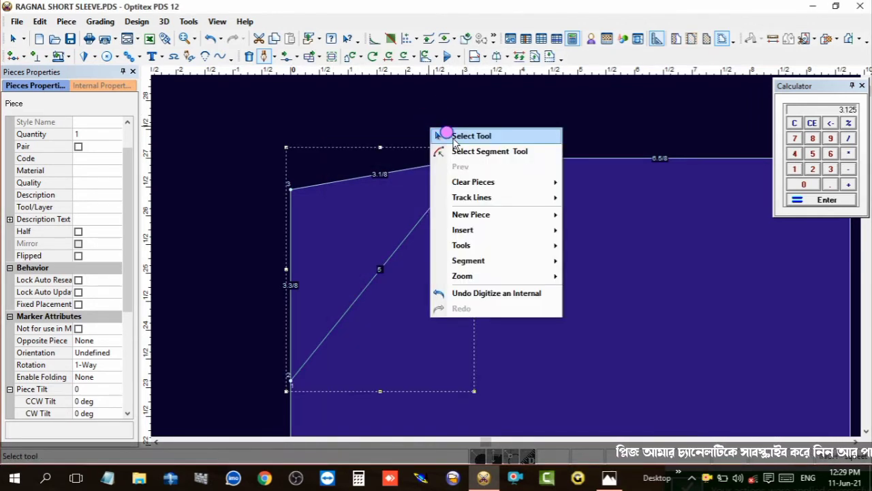
click(447, 134)
scroll(437, 216, up, 2)
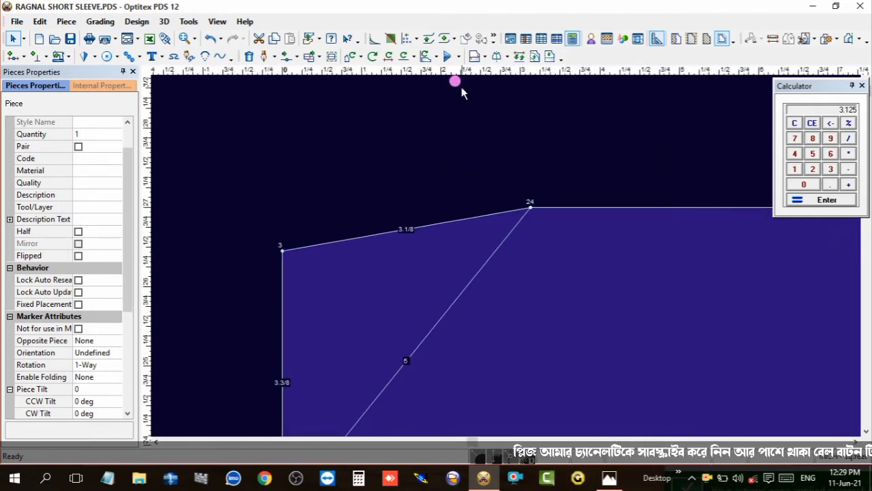
- Add a horizontal guide at point 3's level and move the top-edge point onto it
drag(455, 71, 462, 271)
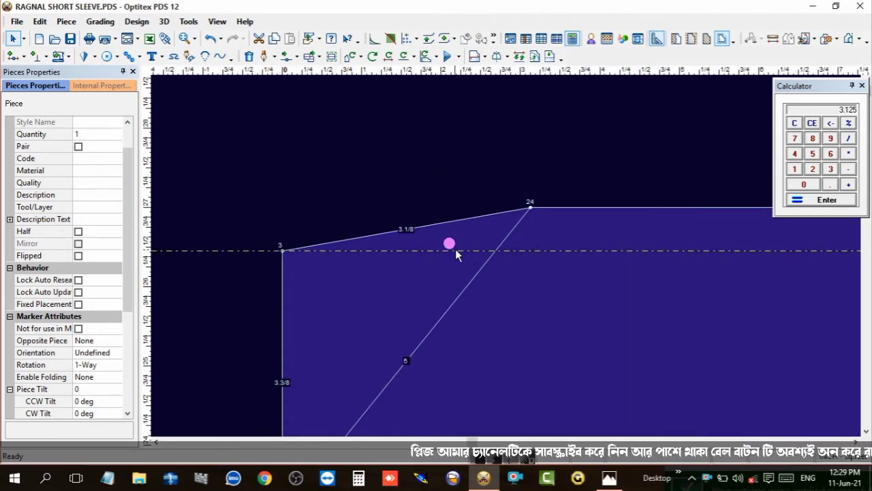
scroll(477, 255, up, 1)
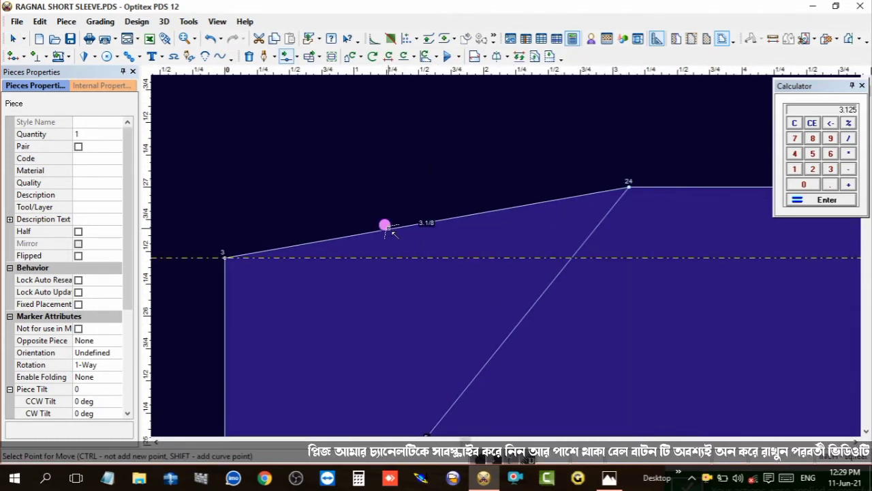
drag(388, 229, 473, 257)
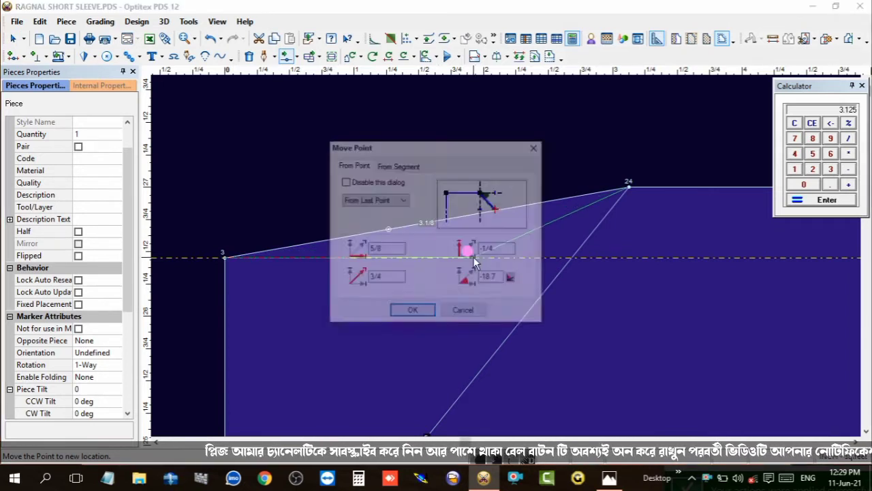
click(411, 308)
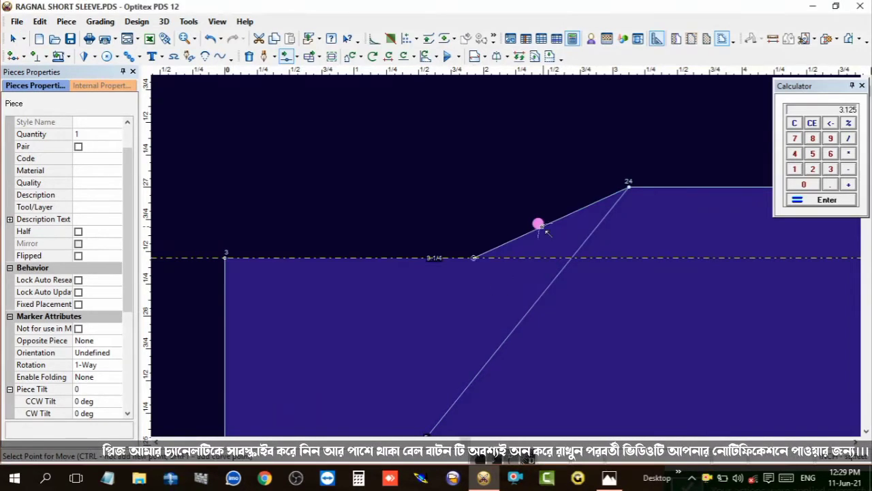
- Bend the sloped top edge into a shallow curve and start bowing the diagonal neck line
mouse_move(545, 225)
mouse_down()
mouse_move(555, 242)
mouse_move(564, 239)
mouse_up()
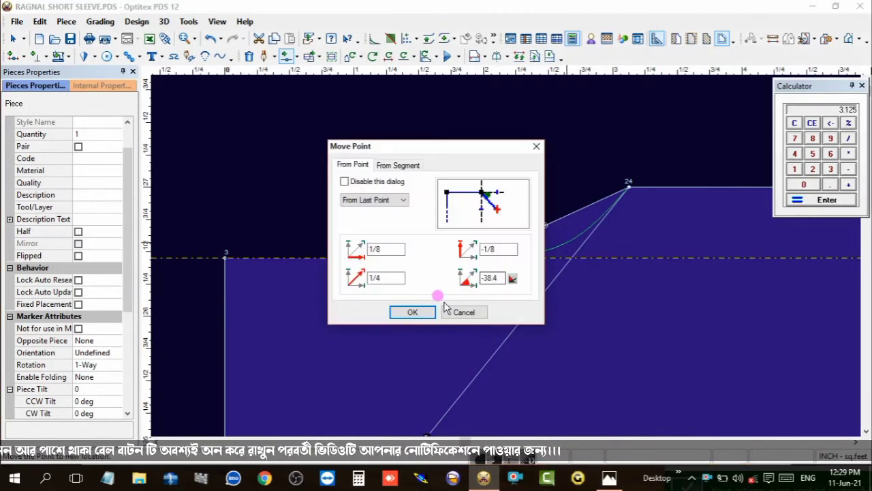
click(423, 307)
scroll(502, 253, up, 2)
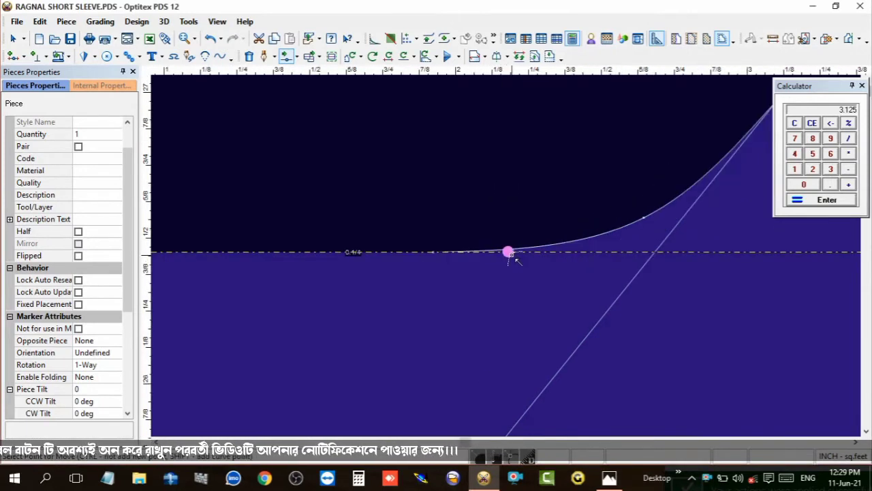
scroll(498, 252, down, 2)
scroll(502, 253, down, 1)
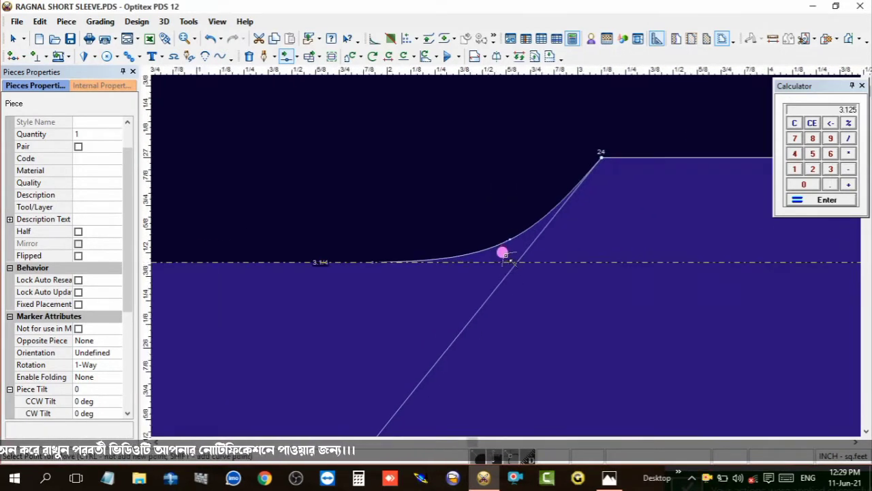
scroll(486, 279, down, 1)
scroll(502, 253, down, 1)
mouse_move(503, 252)
mouse_down()
mouse_move(461, 375)
mouse_move(447, 385)
mouse_up()
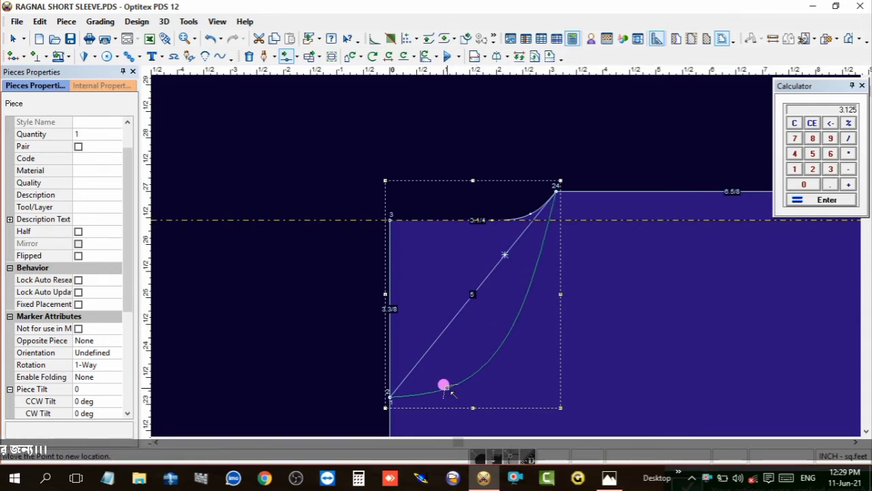
- Pull the diagonal line from point 2 to point 24 into a deep neckline curve
drag(455, 391, 449, 385)
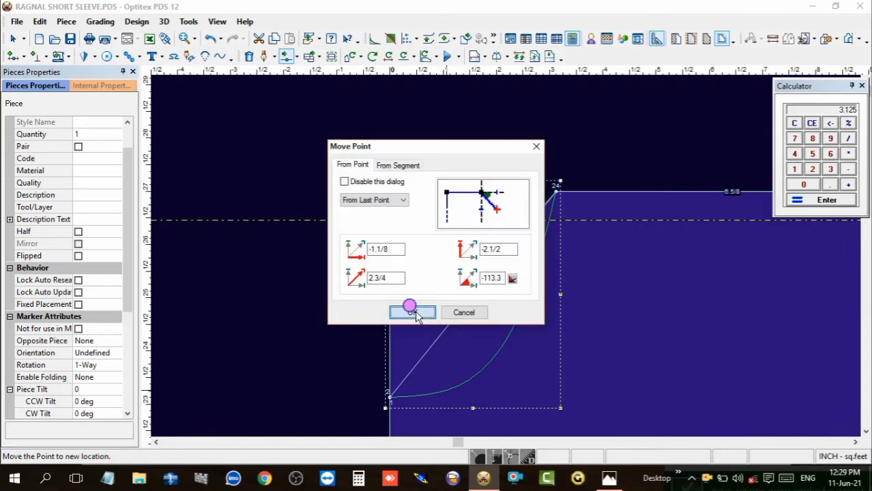
click(413, 311)
scroll(503, 253, down, 1)
scroll(508, 258, up, 1)
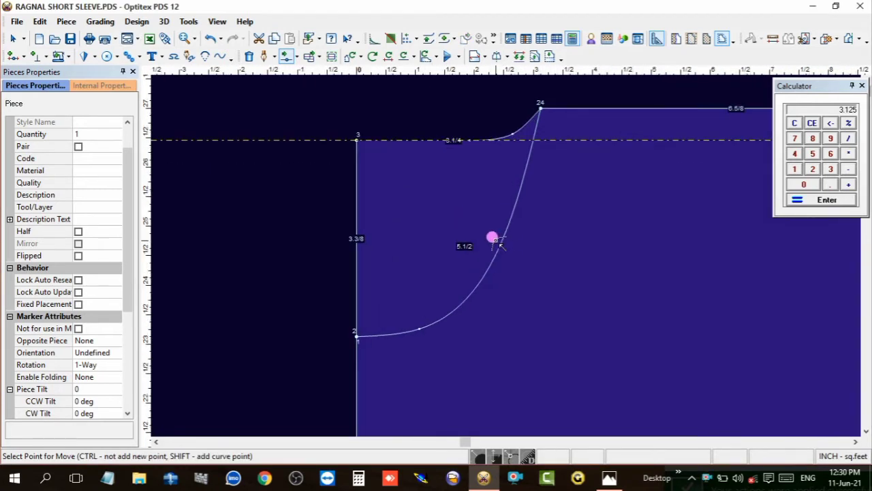
mouse_move(501, 240)
mouse_down()
mouse_move(504, 273)
mouse_move(498, 267)
mouse_up()
click(408, 309)
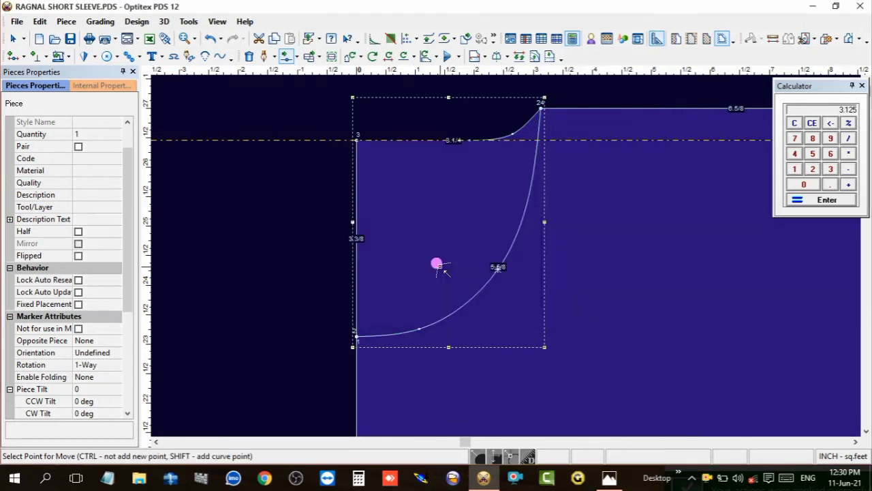
- Adjust two points on the shallow top curve to smooth it
scroll(508, 181, up, 3)
scroll(506, 216, up, 1)
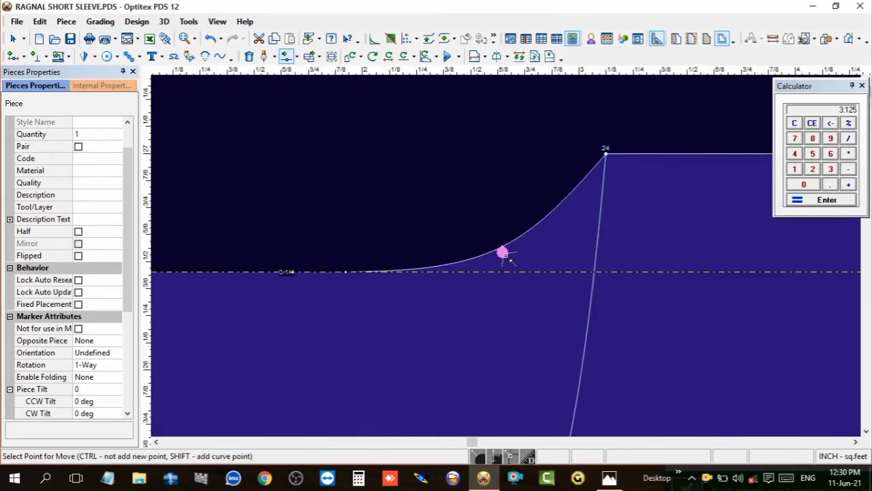
drag(499, 243, 500, 247)
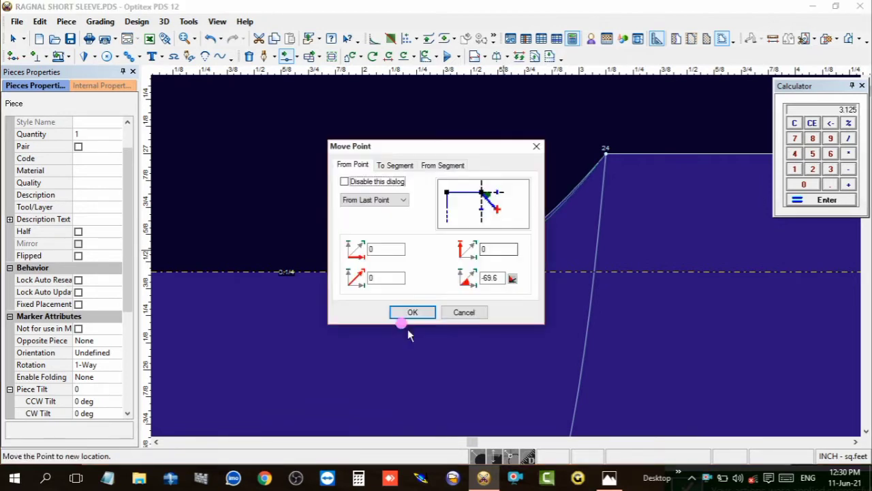
click(428, 313)
scroll(502, 257, down, 2)
scroll(508, 270, down, 1)
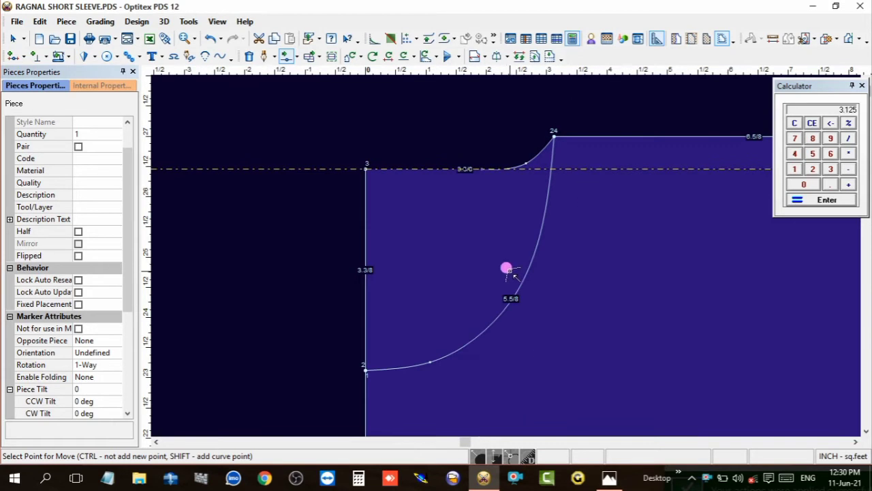
scroll(482, 273, up, 3)
drag(475, 298, 468, 296)
click(404, 311)
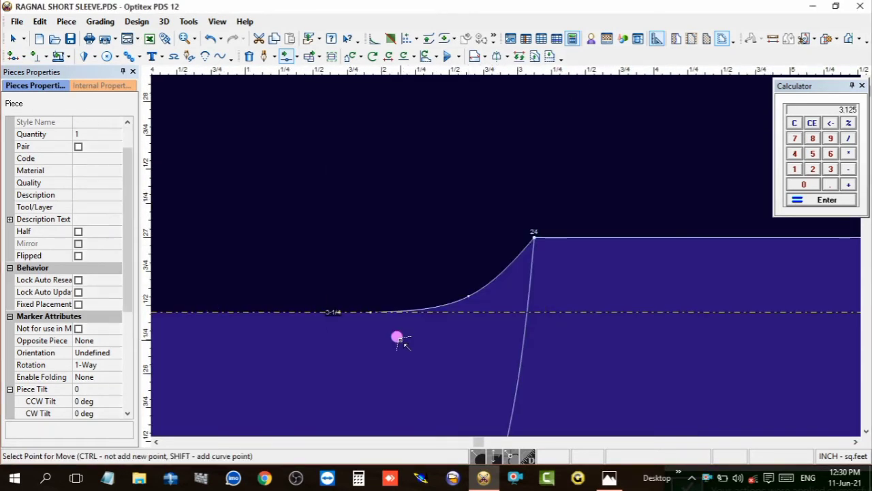
scroll(498, 227, down, 2)
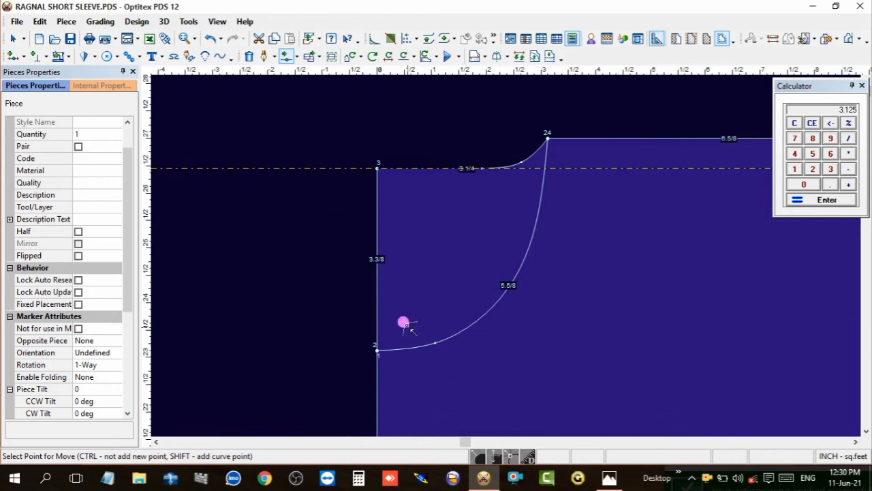
scroll(477, 300, up, 2)
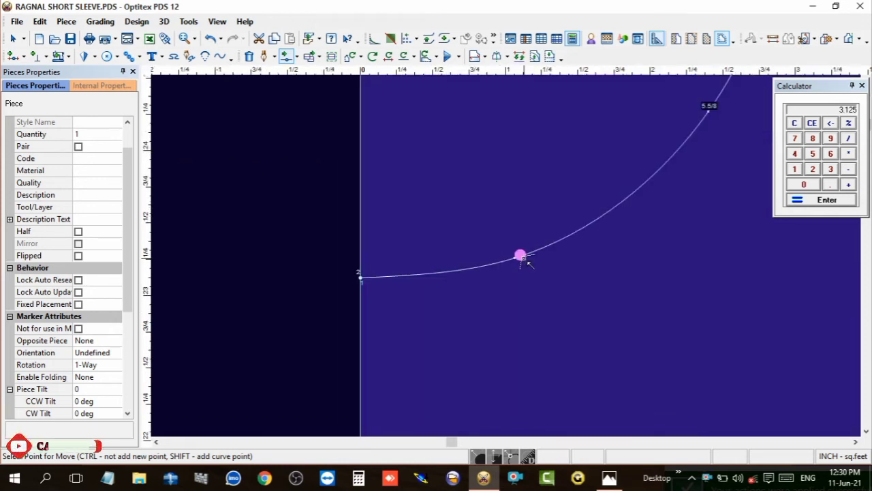
scroll(545, 254, down, 3)
scroll(588, 254, down, 1)
- Set a half fold line through two points to mirror the front piece
key(h)
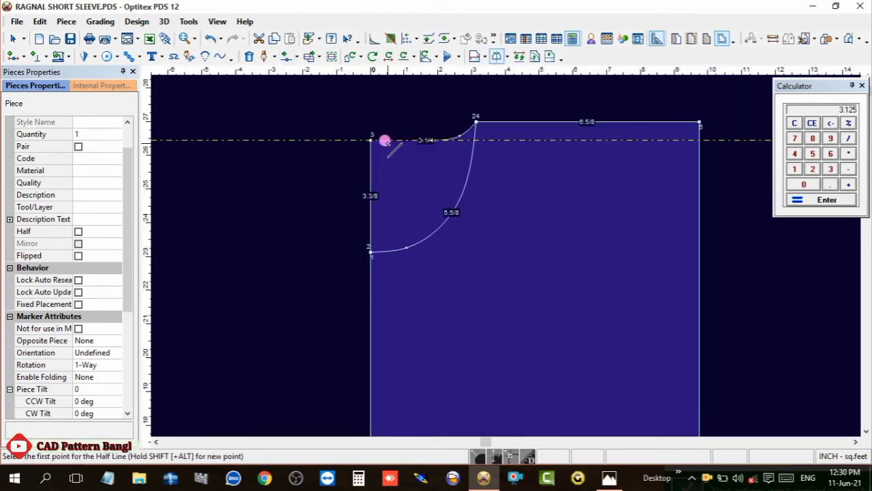
scroll(506, 255, down, 3)
scroll(494, 401, down, 1)
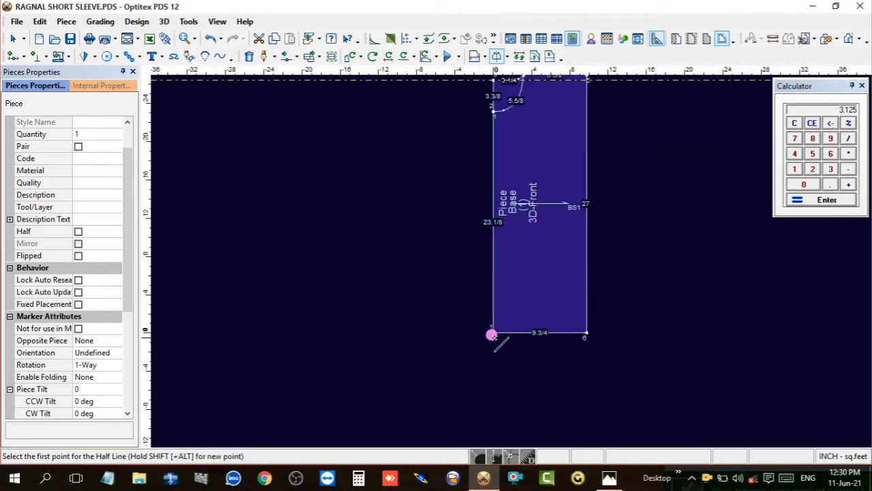
click(491, 335)
click(494, 80)
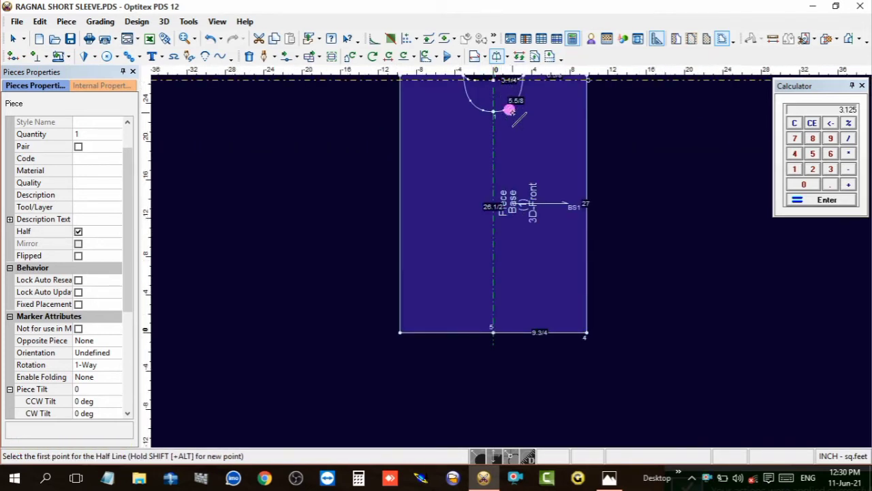
scroll(496, 252, up, 3)
scroll(501, 238, up, 3)
right_click(533, 171)
click(549, 179)
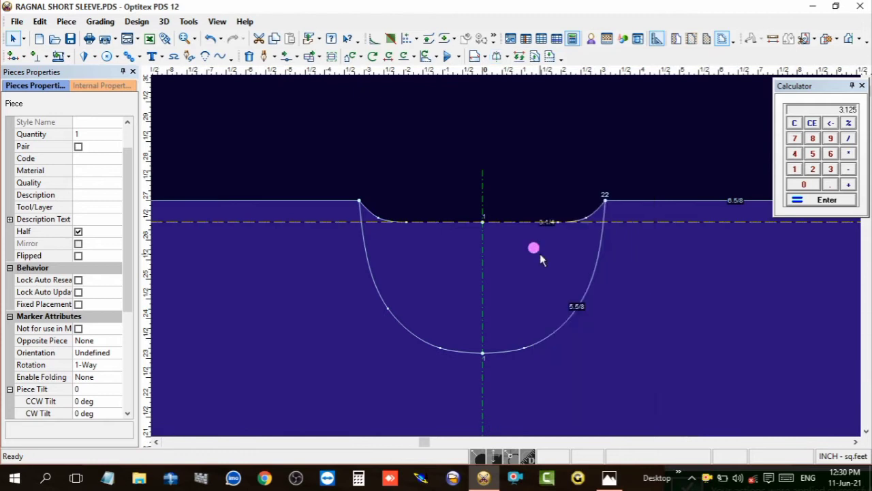
- Move a point on the front neckline curve to smooth it
scroll(506, 259, up, 1)
scroll(507, 259, up, 2)
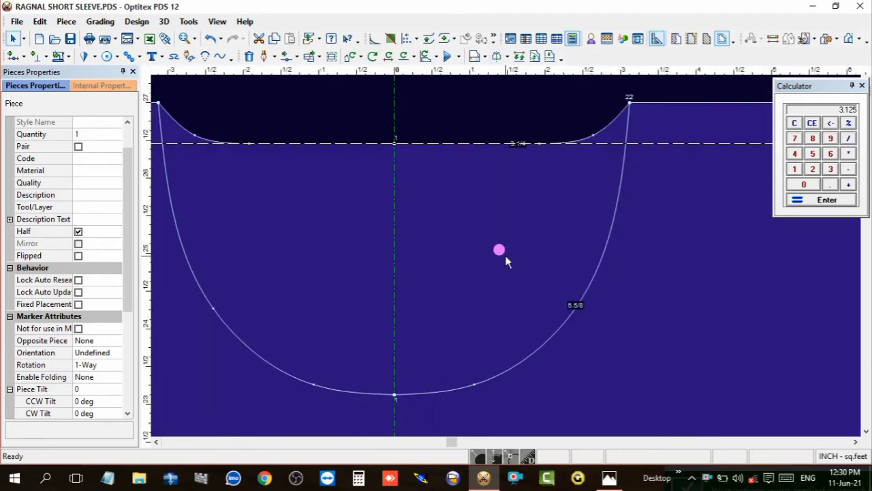
click(479, 384)
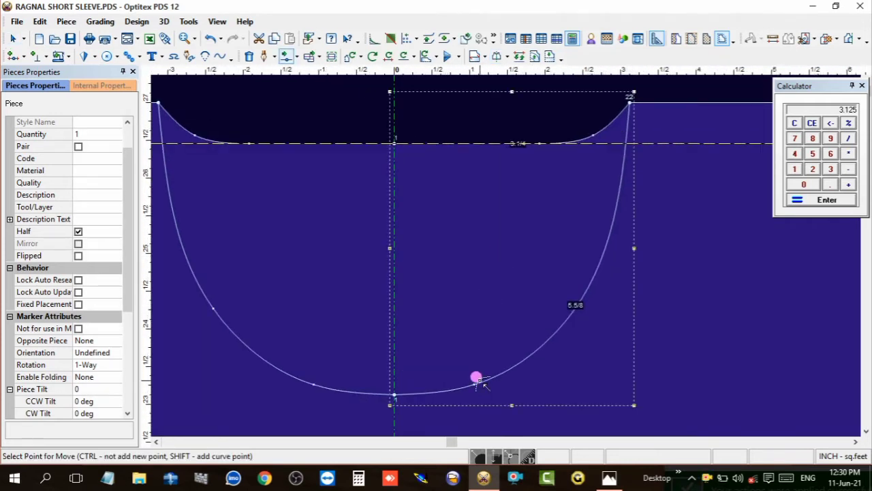
click(474, 378)
key(Return)
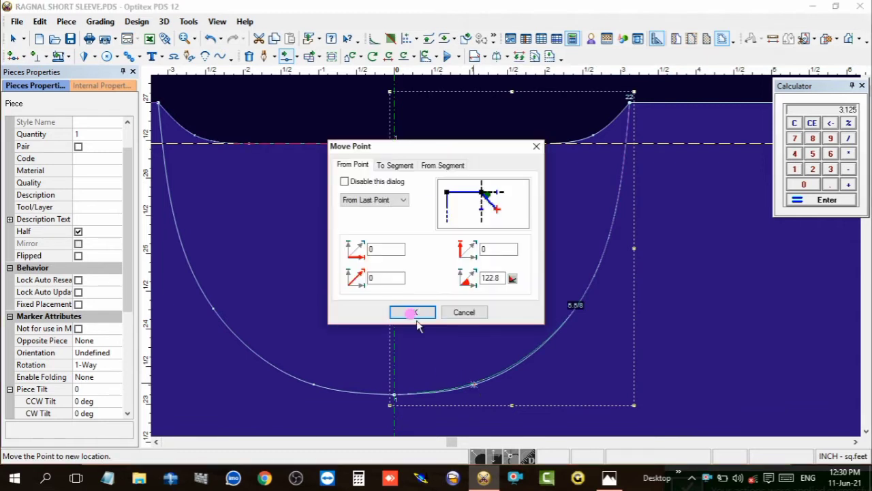
click(414, 315)
scroll(502, 250, up, 2)
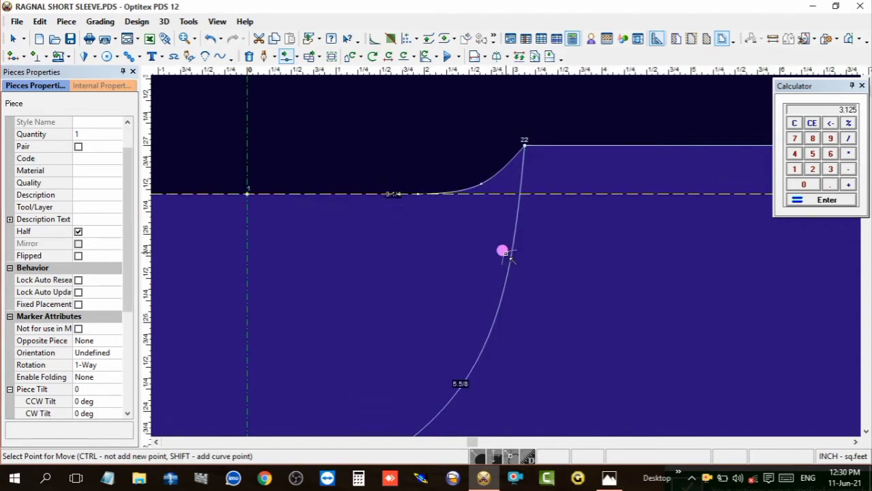
scroll(504, 252, up, 1)
scroll(504, 251, down, 3)
scroll(500, 261, down, 1)
scroll(502, 249, down, 2)
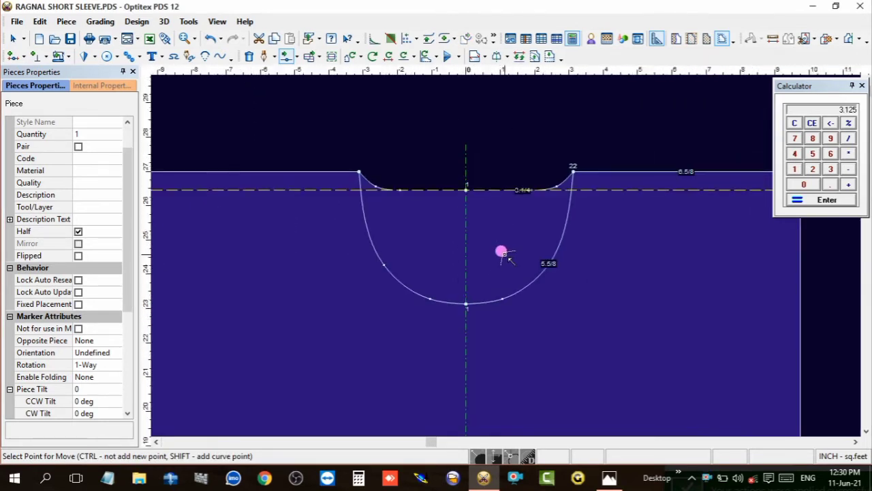
scroll(502, 253, up, 3)
- Select the front pattern piece and move the neckline point near the shoulder
right_click(537, 89)
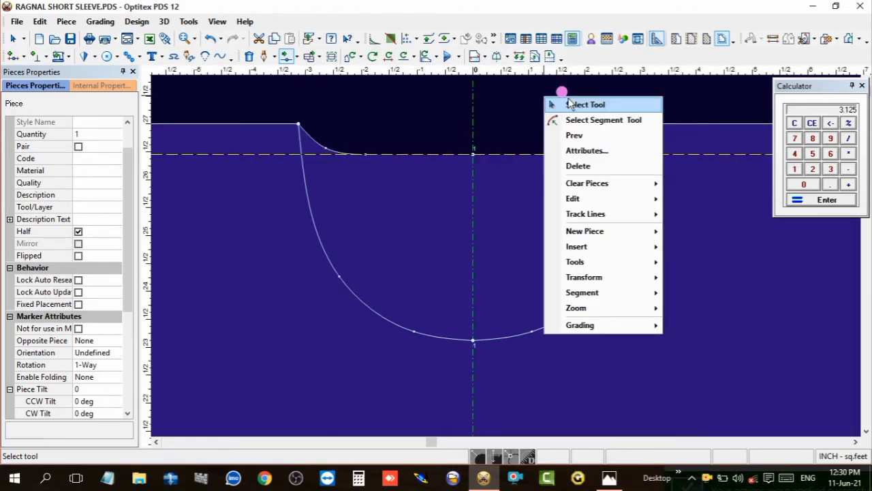
click(565, 101)
click(621, 153)
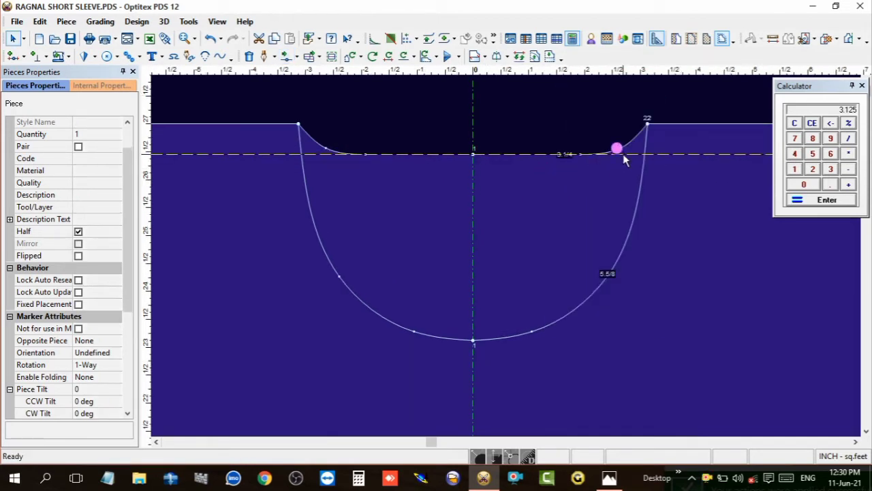
click(579, 205)
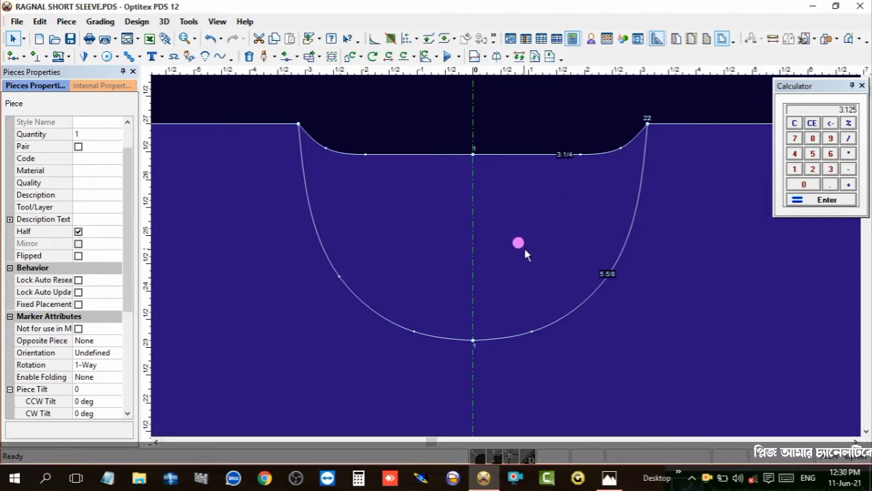
click(572, 284)
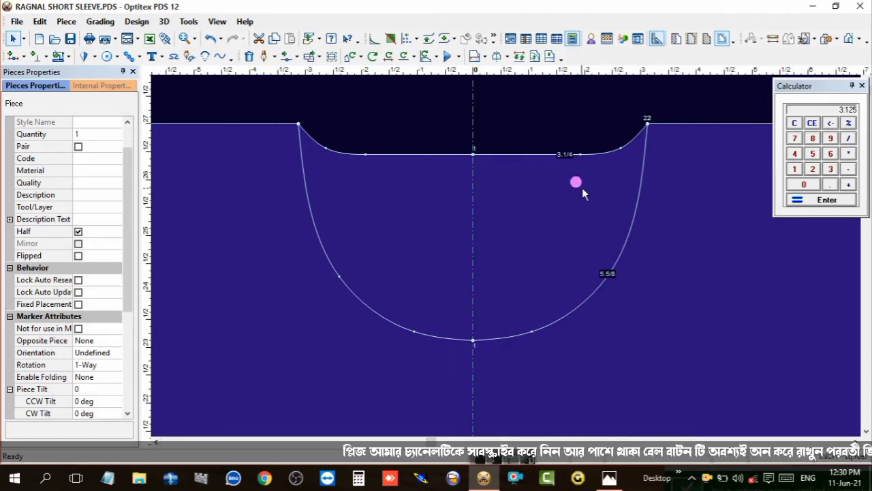
scroll(577, 183, up, 2)
scroll(505, 307, up, 1)
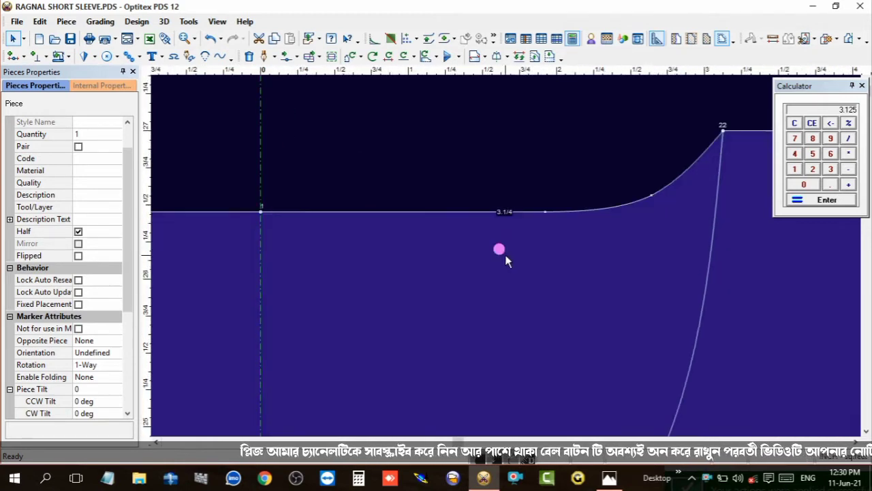
key(m)
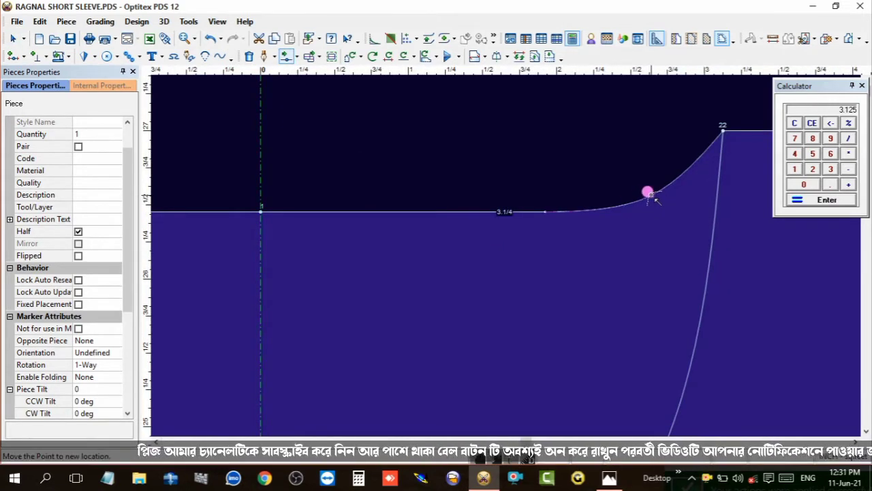
click(647, 195)
click(417, 313)
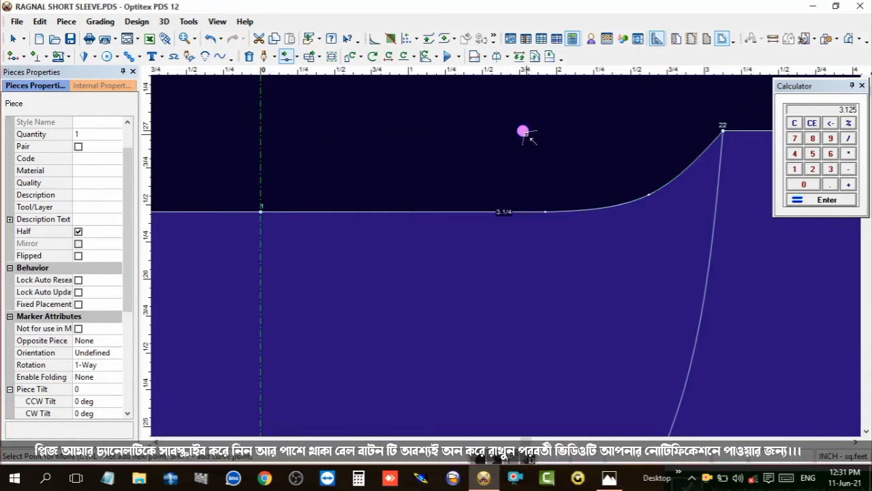
right_click(522, 132)
click(555, 130)
- Uncheck Half in Pieces Properties so only one front half shows
scroll(528, 241, down, 1)
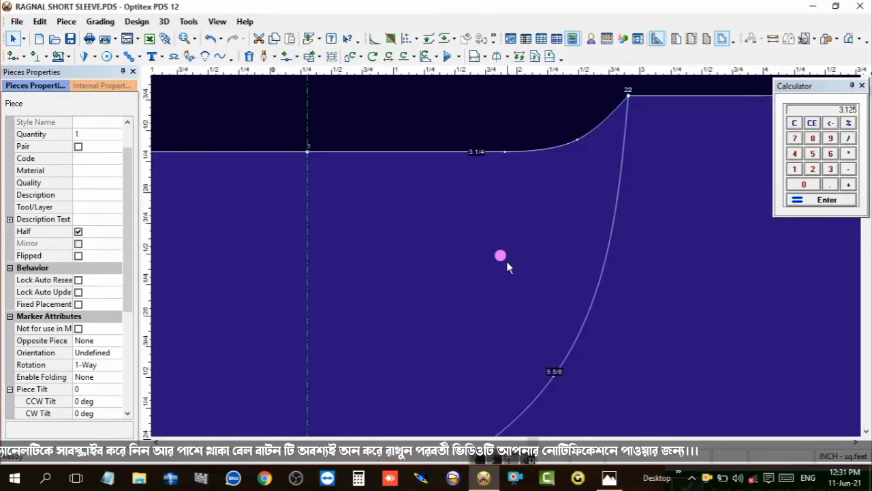
scroll(500, 255, down, 1)
scroll(480, 304, down, 1)
scroll(505, 257, down, 1)
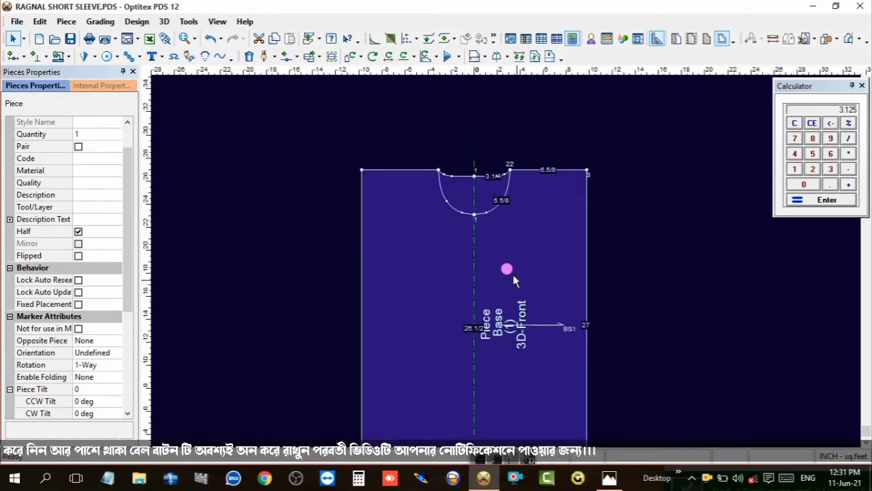
scroll(497, 225, up, 2)
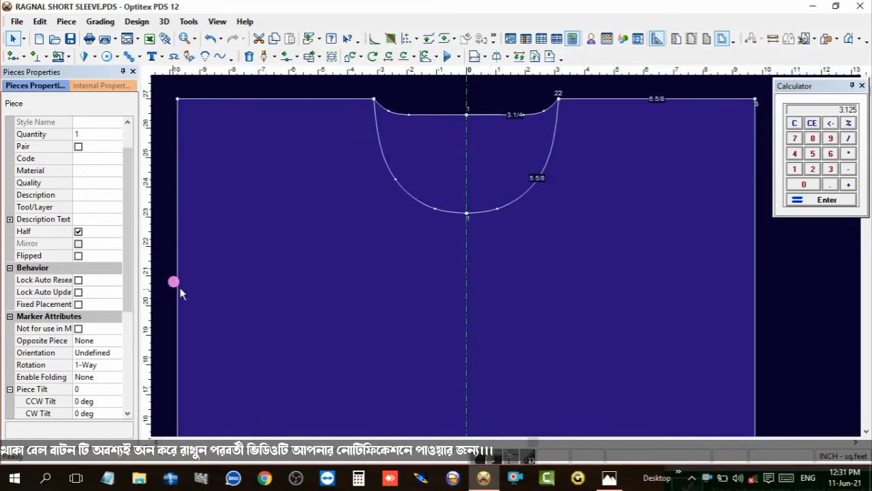
click(79, 231)
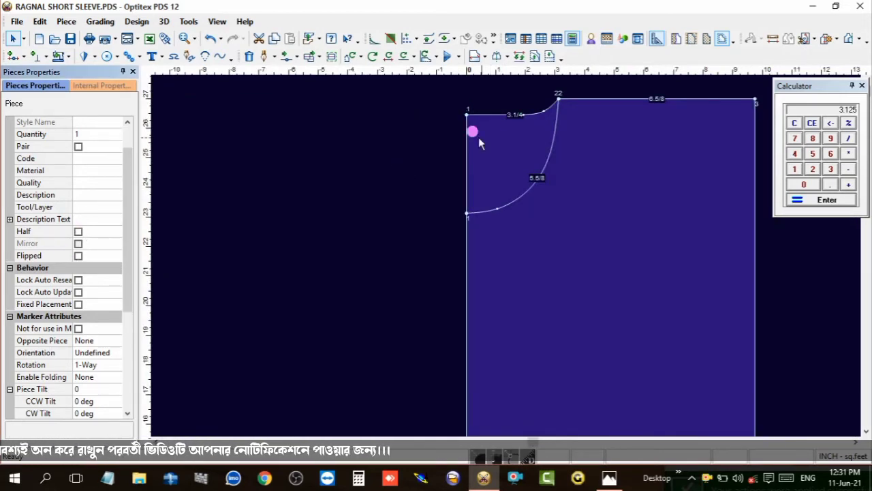
scroll(506, 256, down, 2)
scroll(505, 259, up, 1)
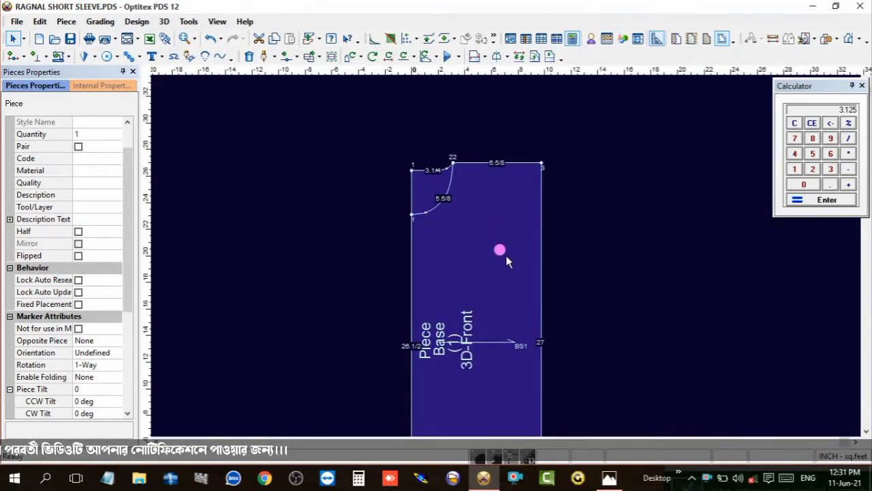
scroll(505, 255, up, 1)
scroll(506, 256, up, 1)
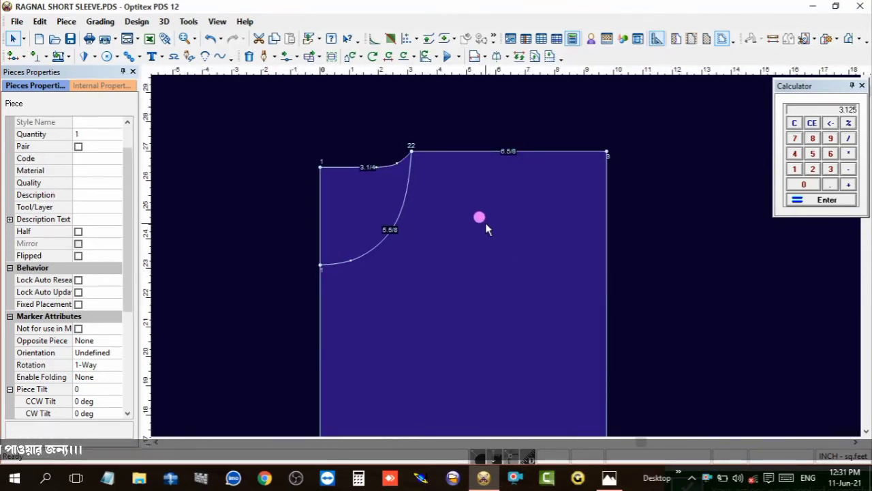
click(609, 477)
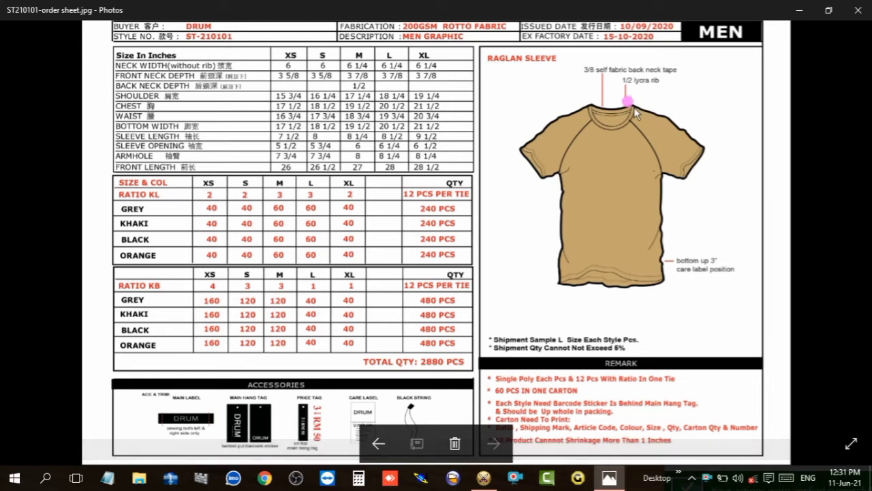
scroll(674, 104, down, 1)
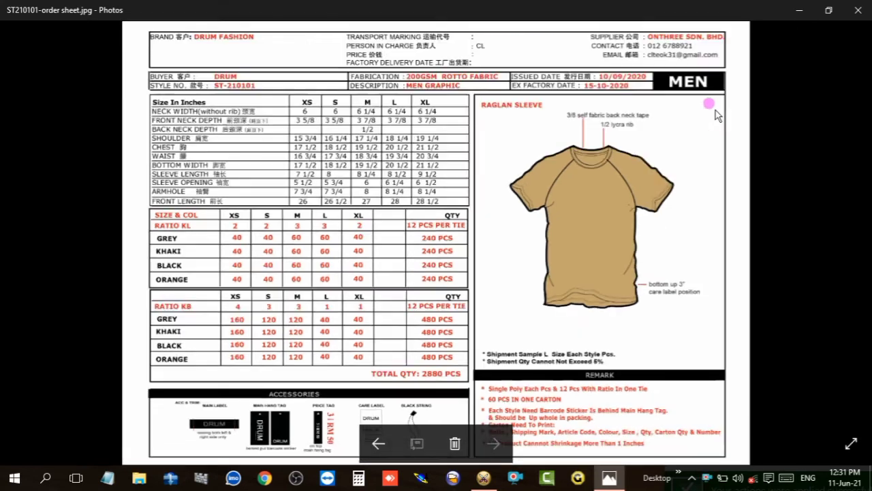
scroll(635, 159, up, 3)
scroll(662, 156, up, 3)
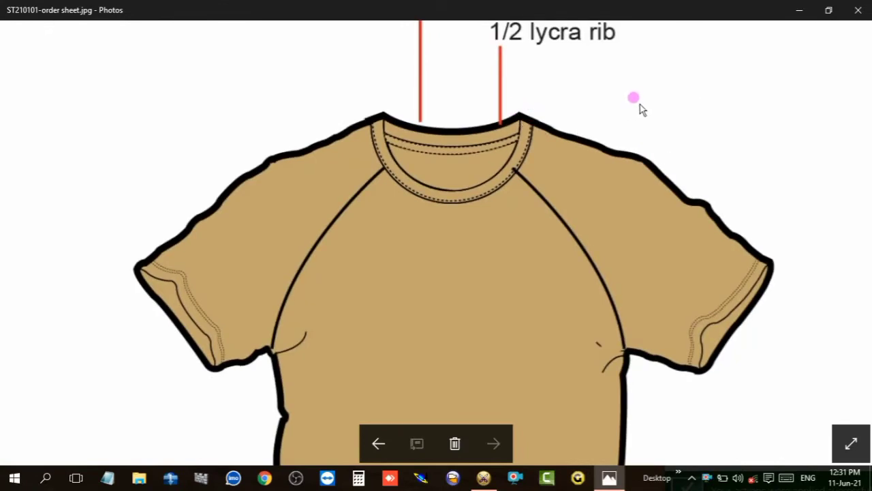
drag(642, 109, 640, 165)
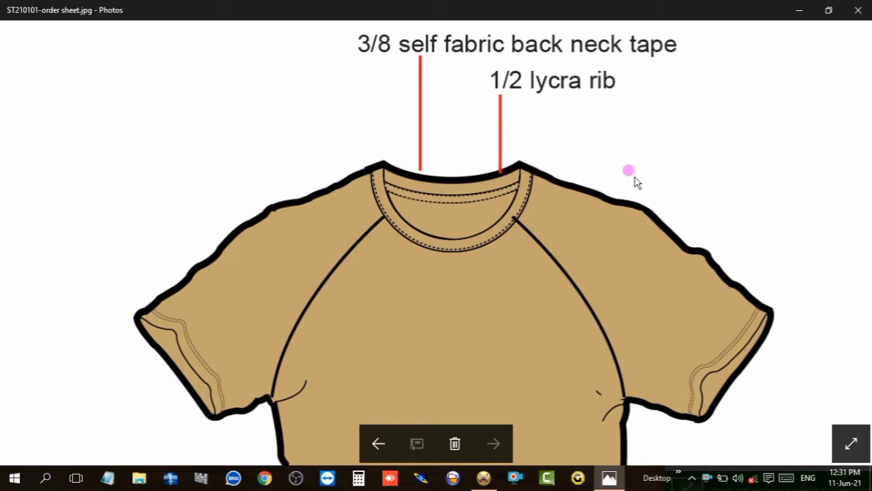
double_click(604, 204)
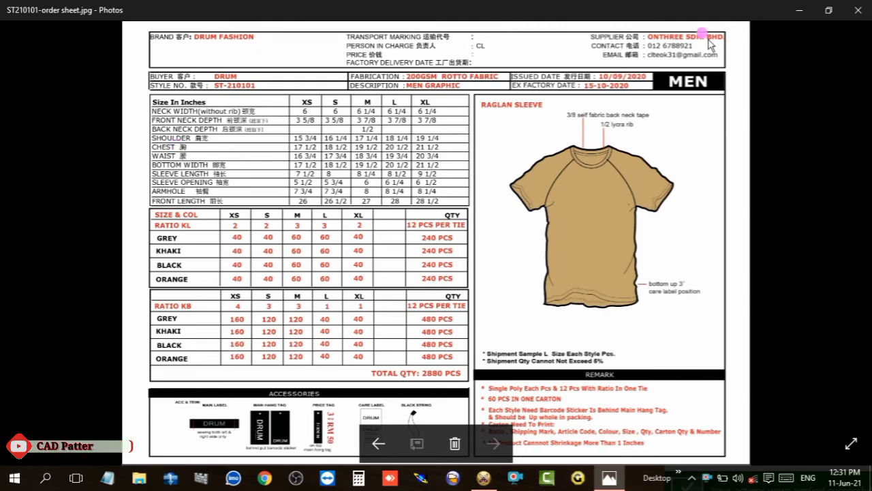
click(799, 9)
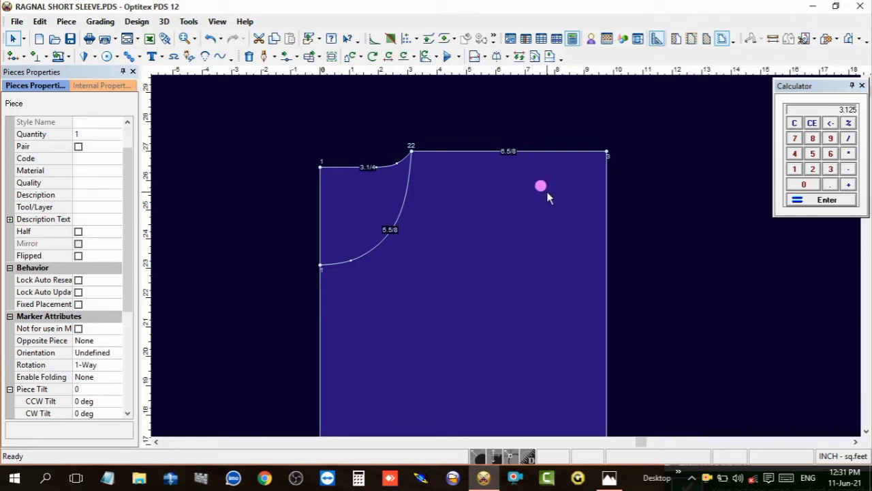
- Add a grade point 1 1/2 below corner 3 on the right edge
key(a)
click(607, 164)
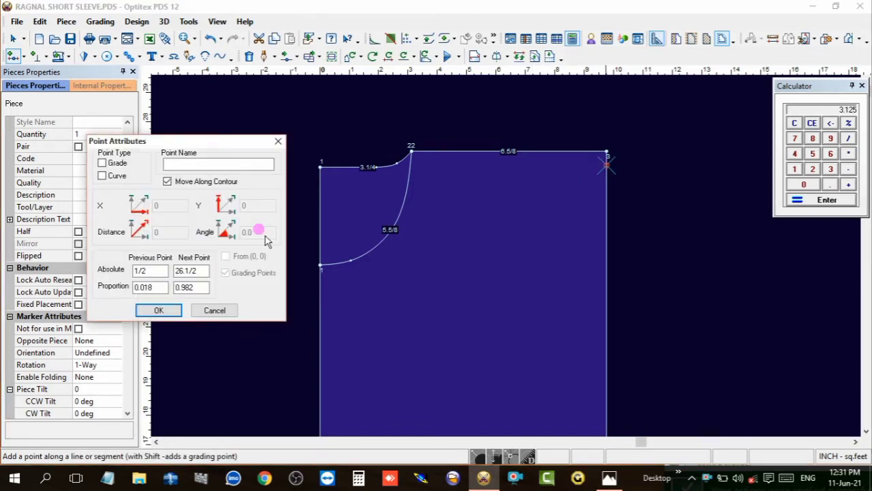
double_click(147, 270)
text(2)
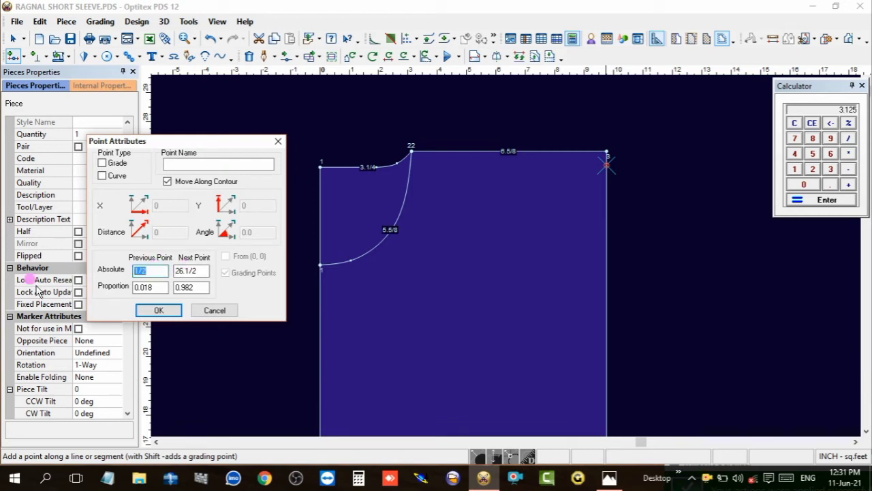
double_click(143, 271)
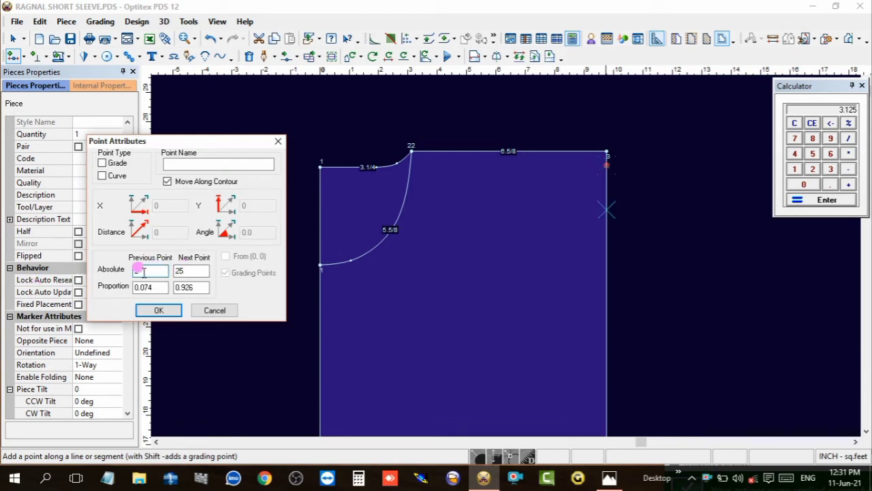
text(1.5)
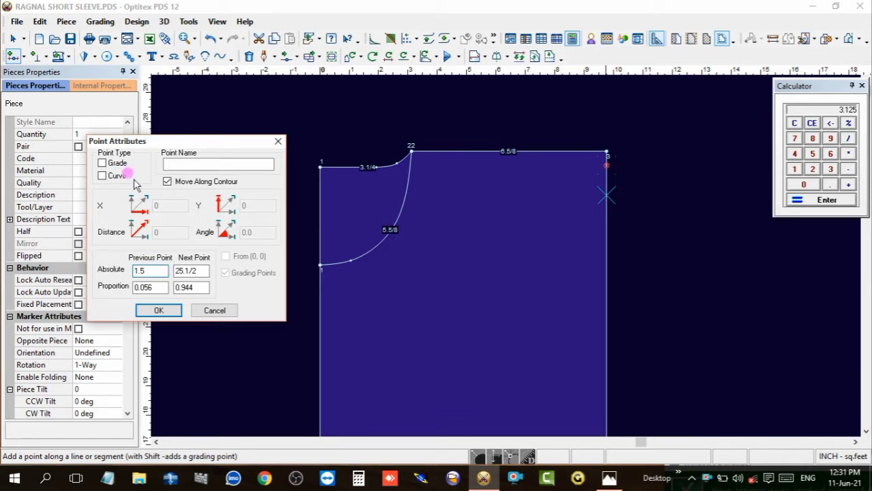
click(112, 163)
click(158, 310)
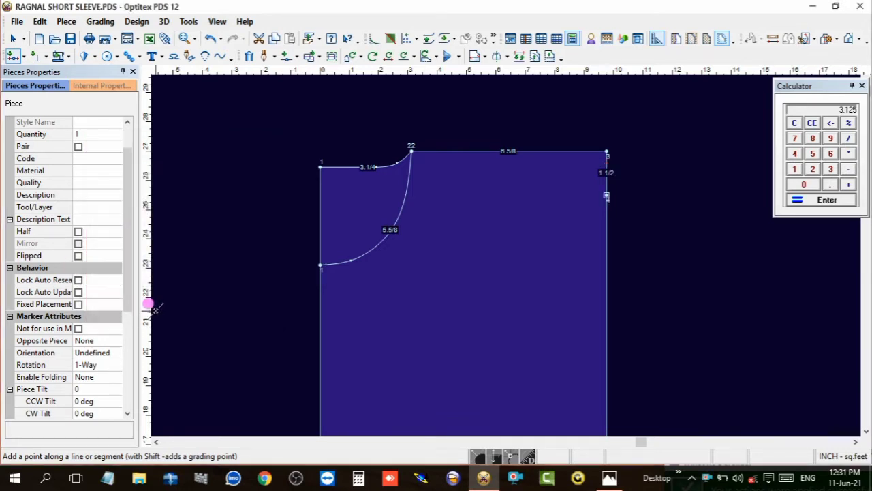
- Return to the selection tool and bring up the order sheet in Photos
right_click(560, 99)
click(604, 113)
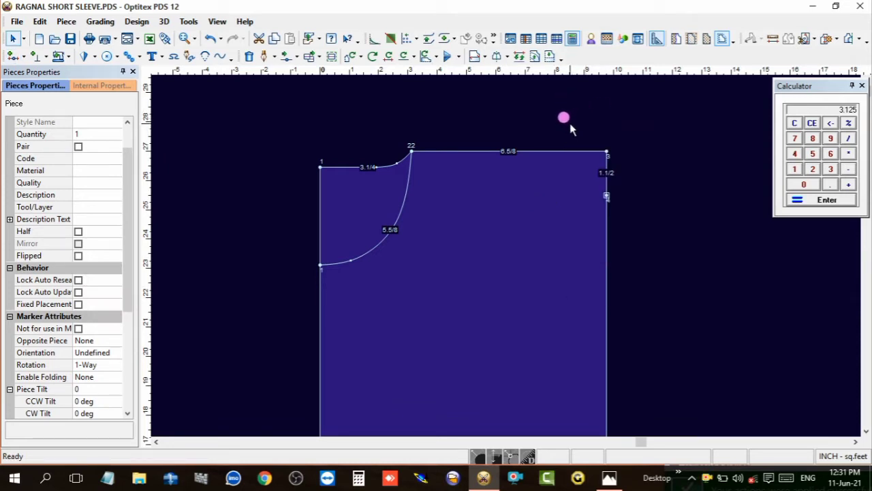
scroll(538, 225, up, 1)
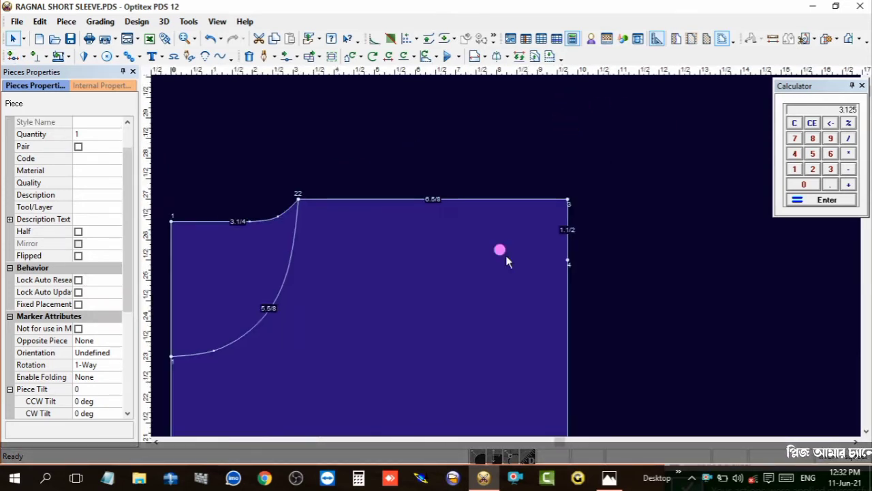
scroll(511, 266, down, 2)
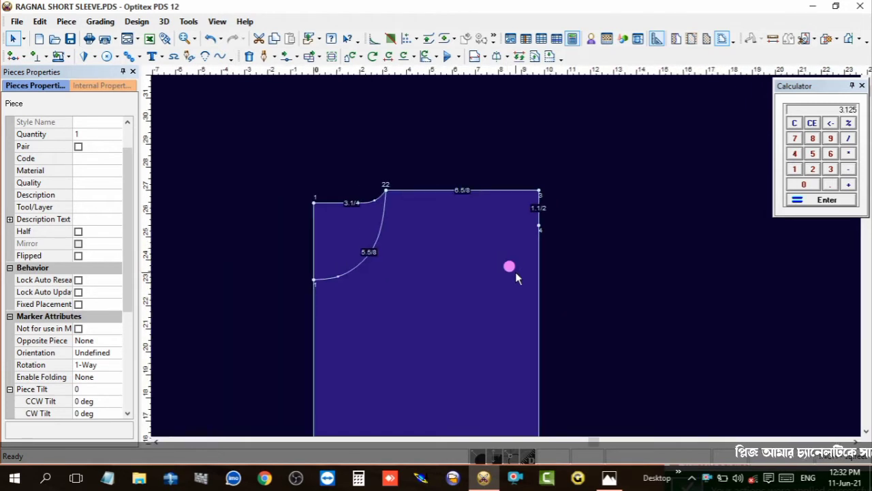
click(609, 478)
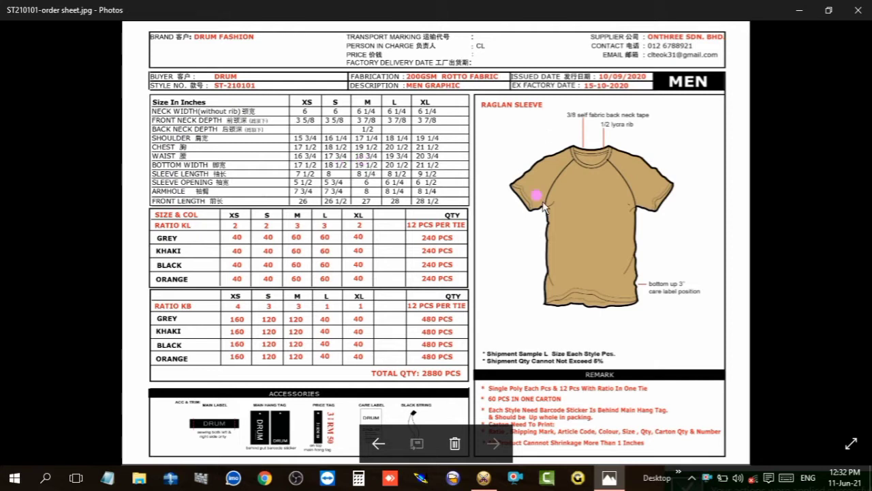
- Compare the front piece with the order sheet's shoulder and sleeve length values, zooming into the size table
click(483, 477)
scroll(505, 262, down, 3)
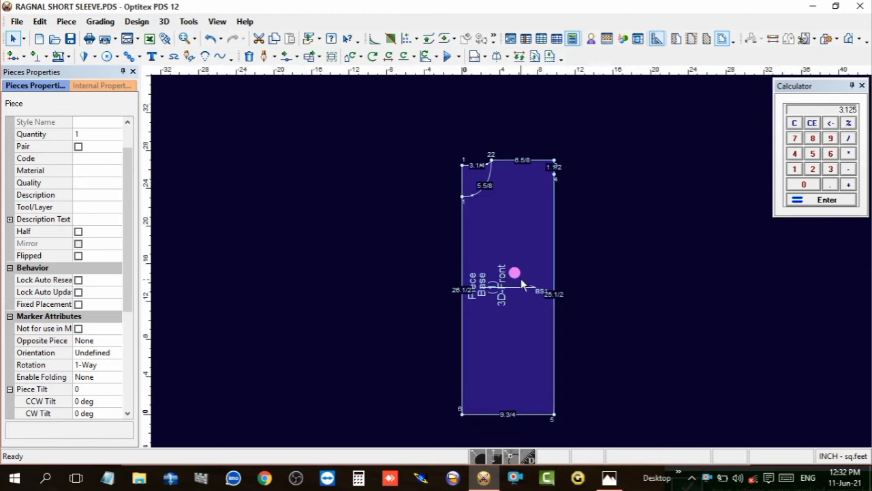
scroll(512, 261, up, 1)
scroll(506, 255, up, 1)
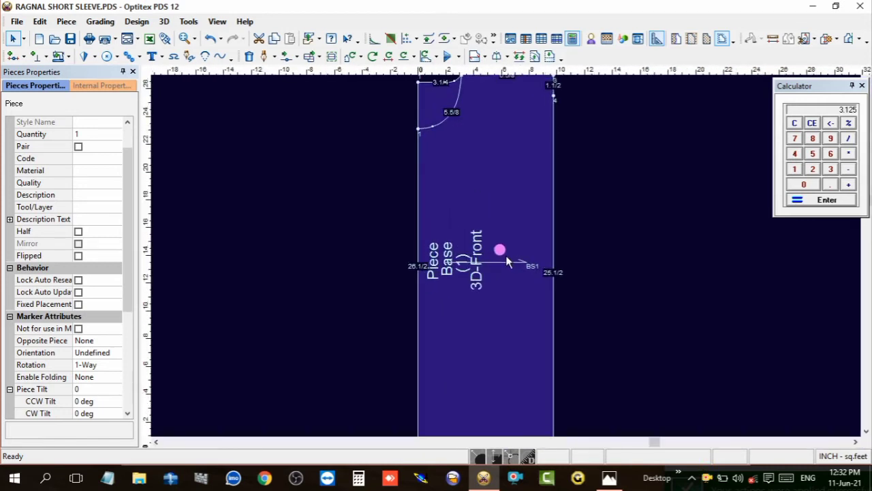
scroll(512, 257, down, 1)
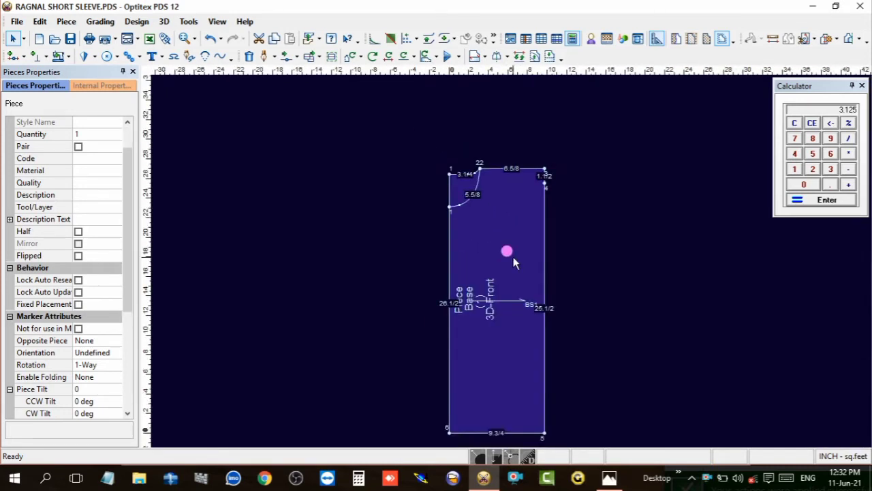
scroll(506, 258, up, 1)
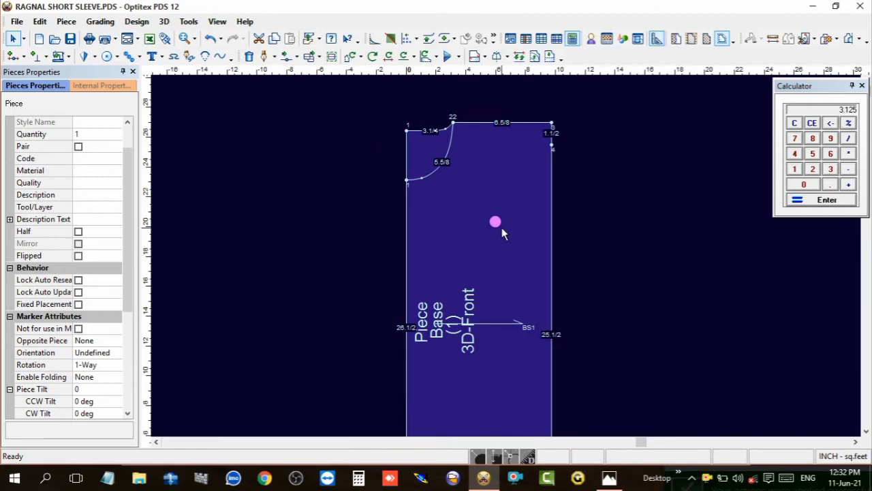
click(609, 478)
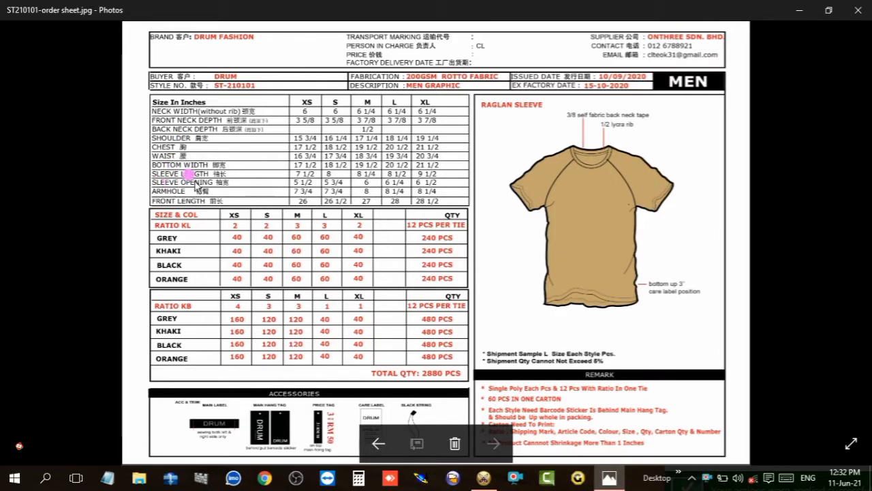
ctrl+scroll(197, 183, up, 1)
ctrl+scroll(198, 188, up, 1)
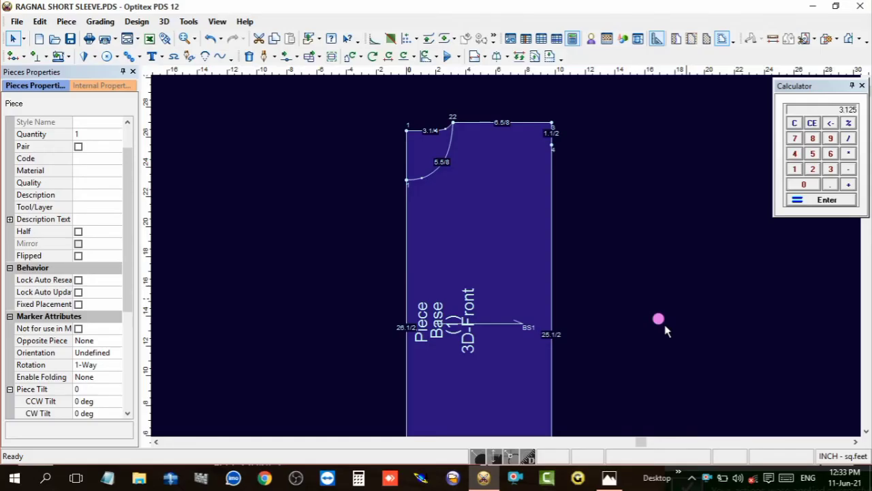
- Sum the 8.625 half shoulder and 8.25 sleeve length in the calculator to get 16.875
click(483, 477)
click(809, 124)
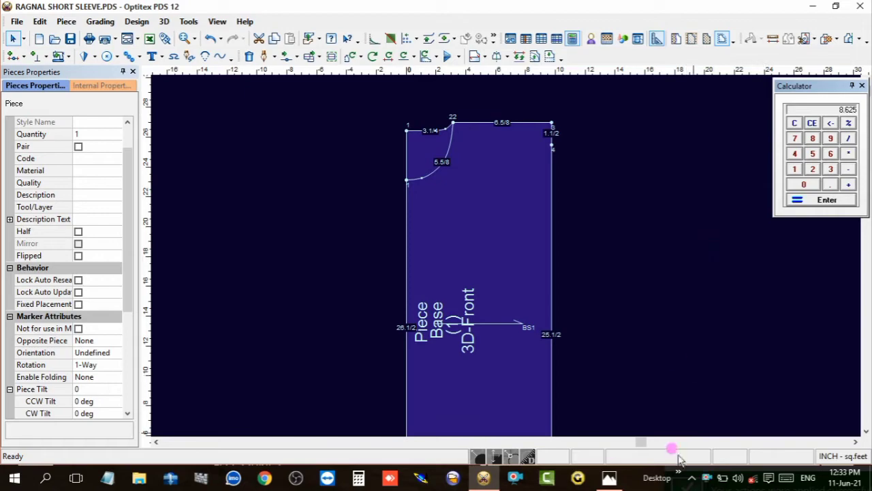
click(609, 479)
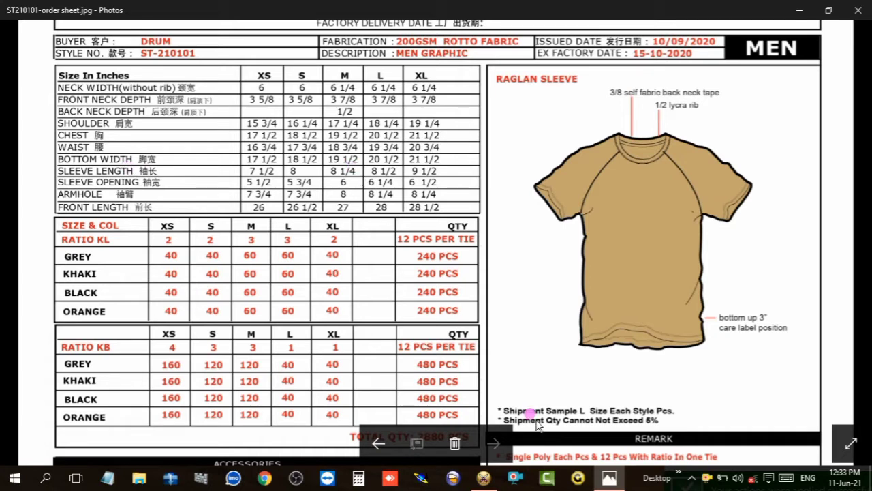
click(483, 477)
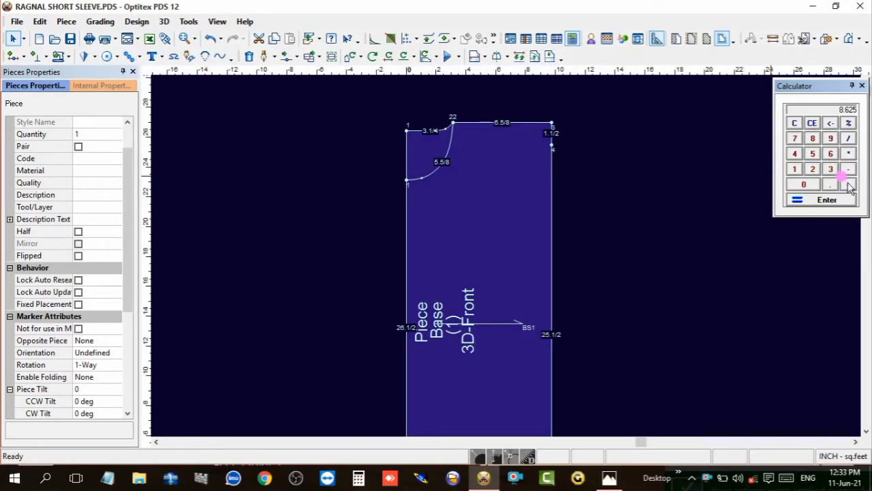
click(812, 138)
click(826, 184)
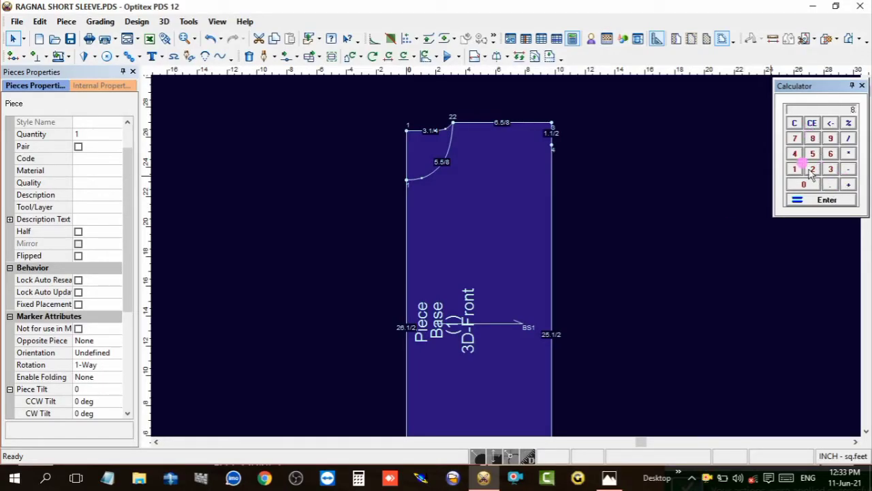
click(812, 169)
click(812, 154)
click(820, 200)
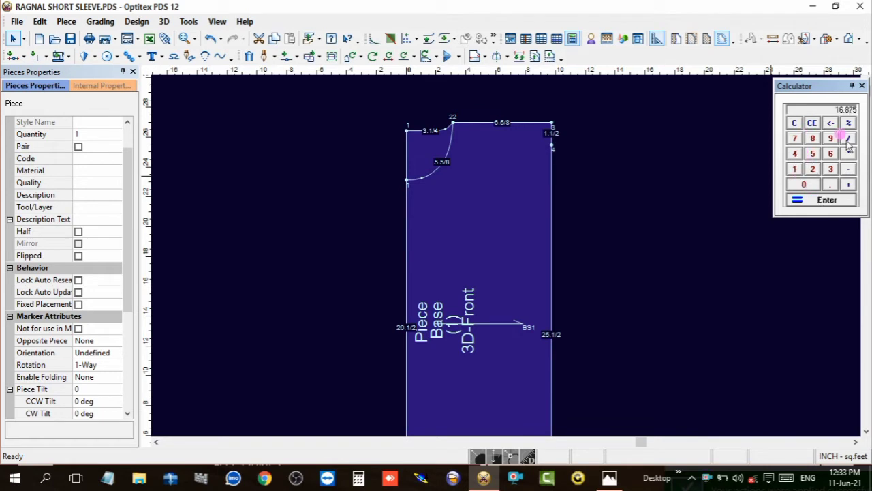
- Pull a vertical guide onto the piece's left edge and try an offset of 1
drag(146, 182, 453, 123)
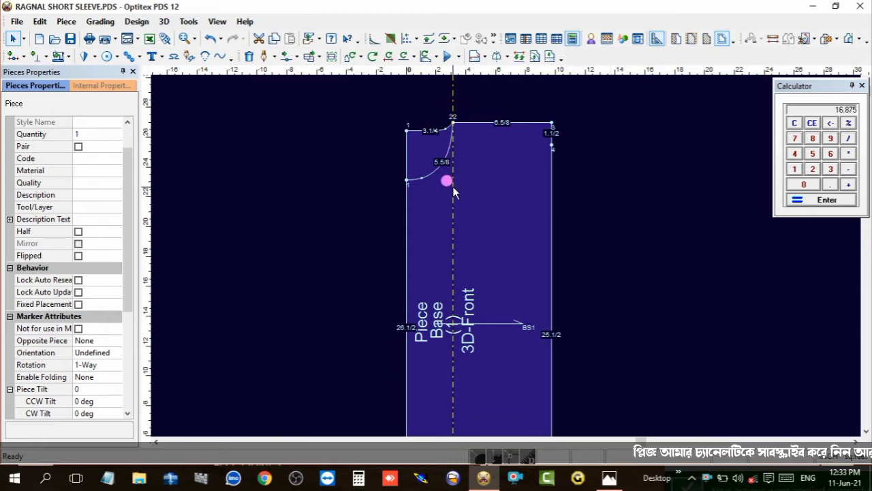
drag(453, 184, 406, 176)
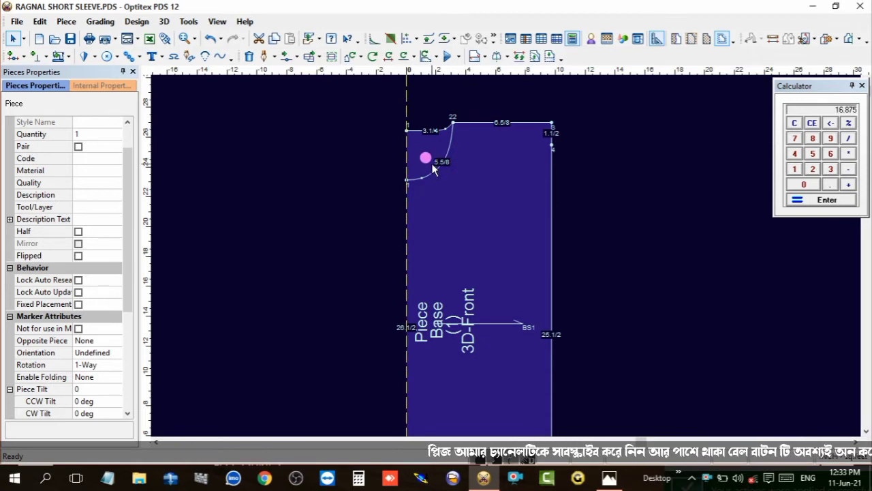
scroll(416, 156, up, 2)
scroll(505, 264, down, 1)
scroll(506, 258, down, 1)
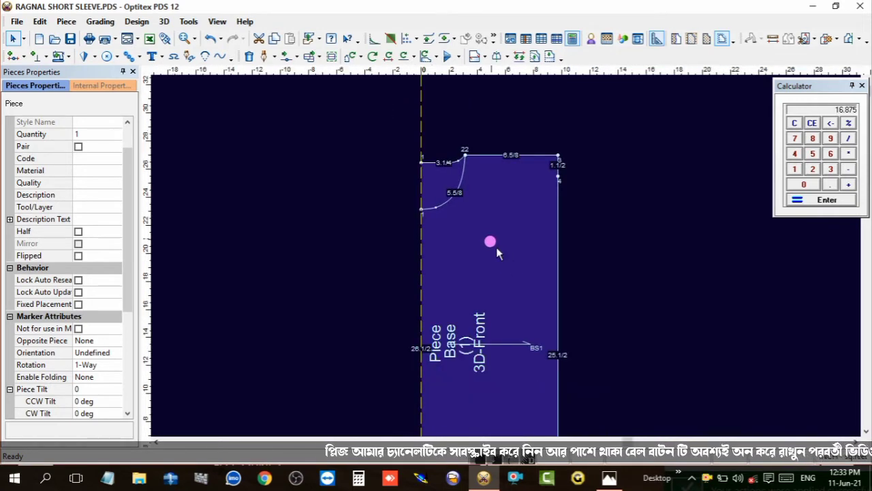
double_click(421, 157)
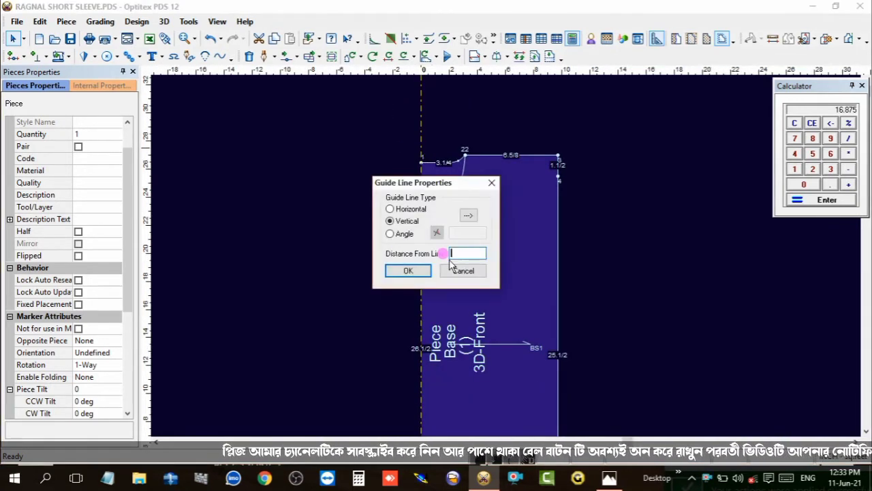
text(16875)
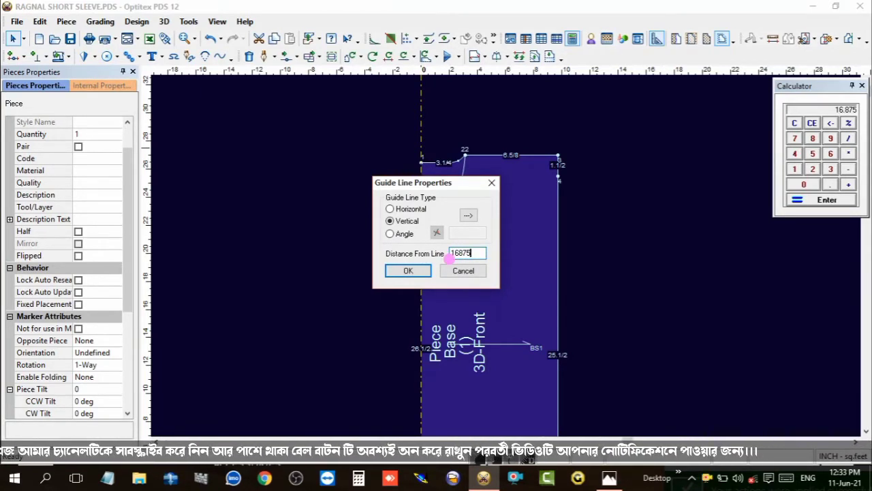
key(Return)
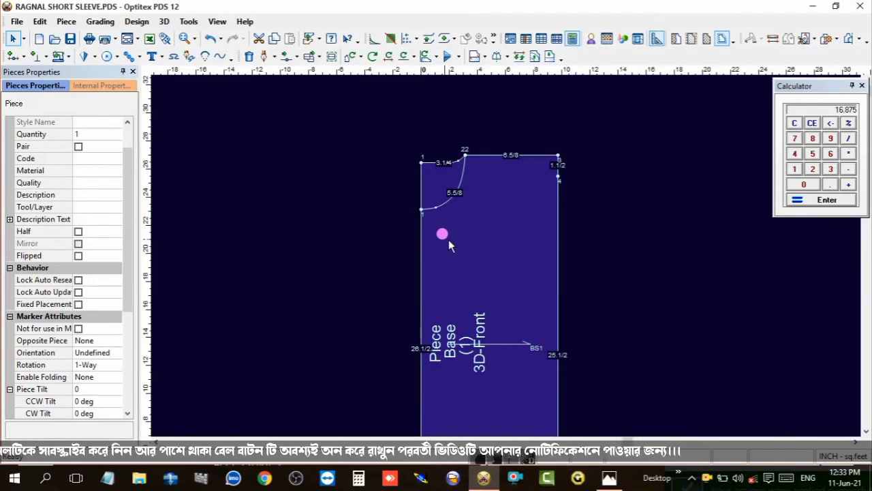
- Offset the vertical guide 16.875 from the left edge in Distance From Line
scroll(541, 261, down, 3)
scroll(527, 266, down, 2)
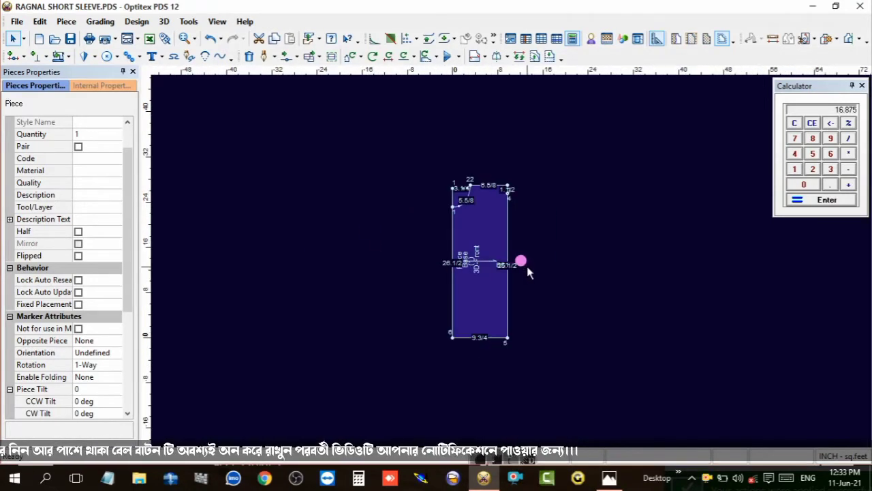
scroll(512, 261, down, 2)
scroll(512, 261, up, 3)
scroll(504, 253, up, 3)
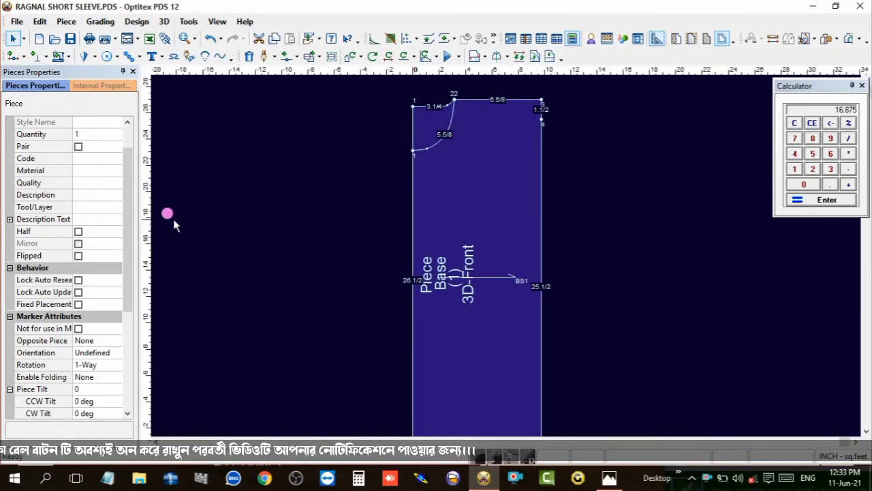
click(410, 199)
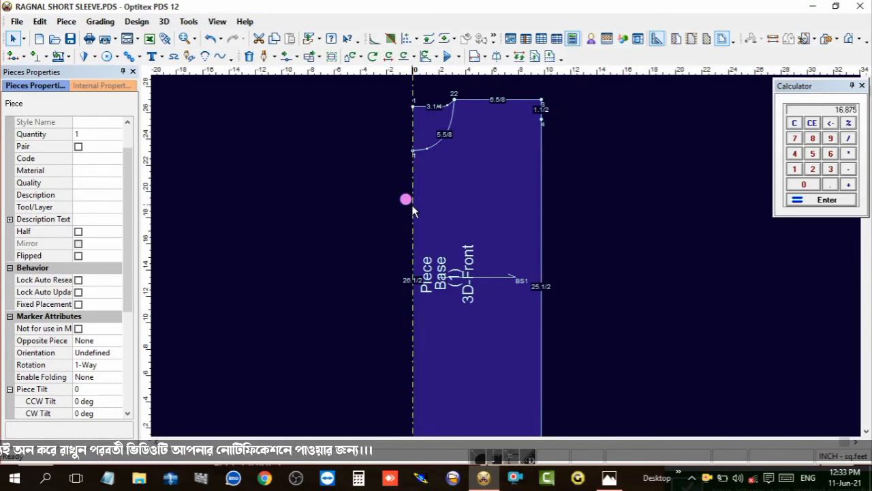
click(410, 99)
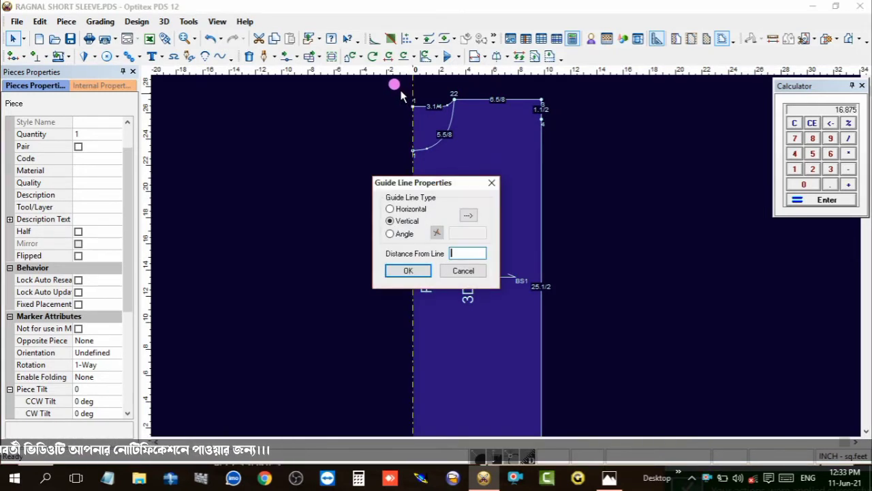
text(16)
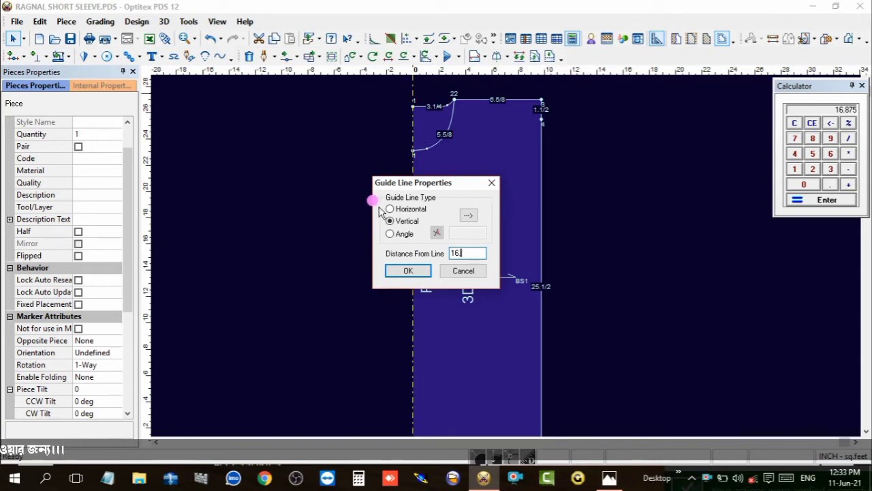
text(.875)
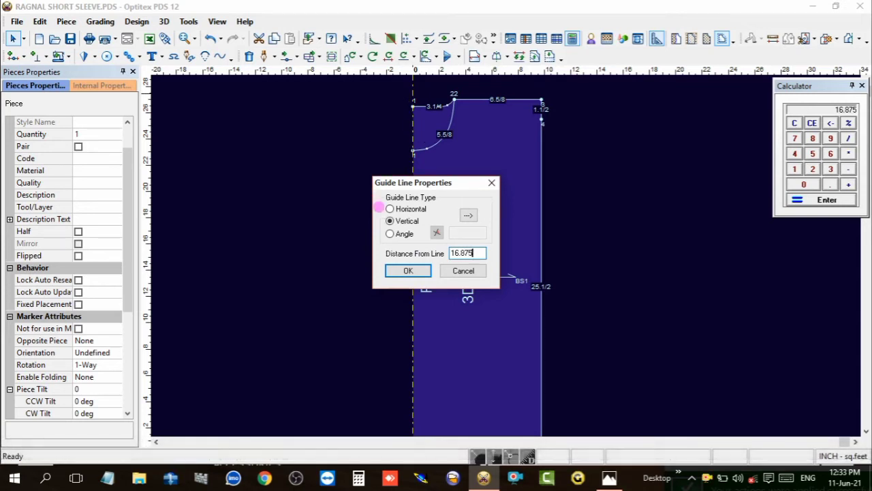
key(Return)
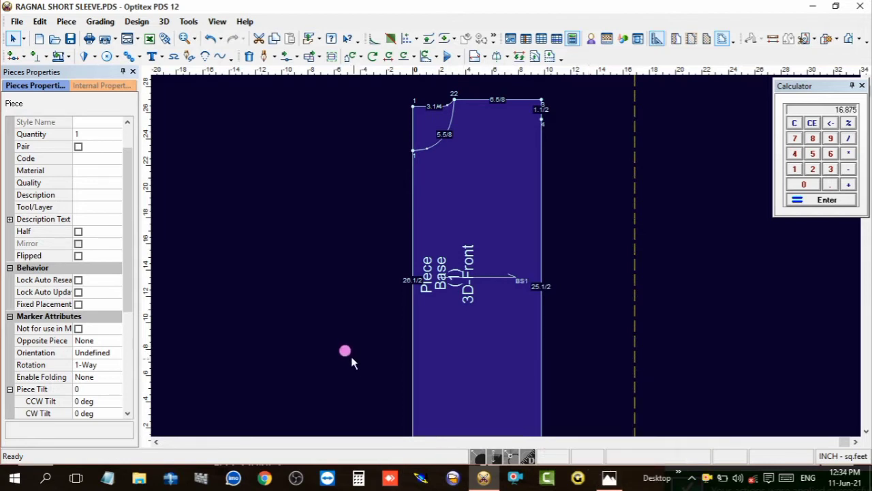
- Bring the order sheet back up in Photos to read size M sleeve opening 6 and bottom width 19 1/2
click(607, 480)
scroll(422, 233, up, 2)
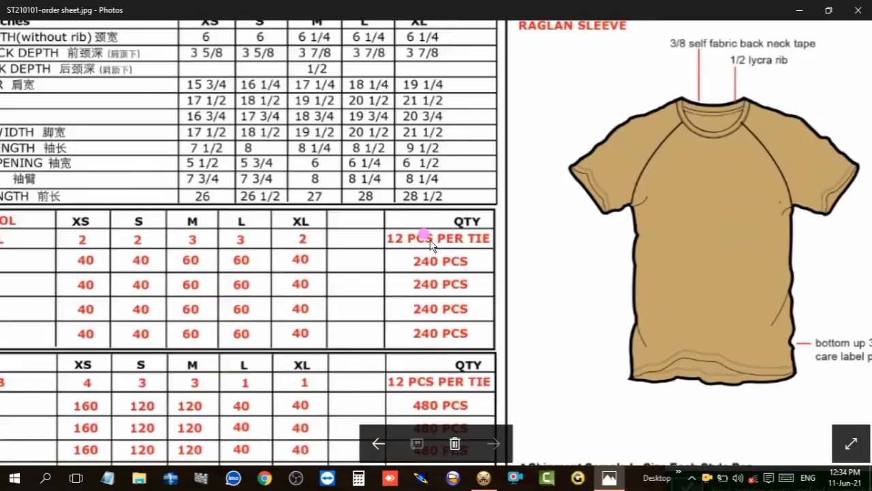
scroll(319, 228, down, 1)
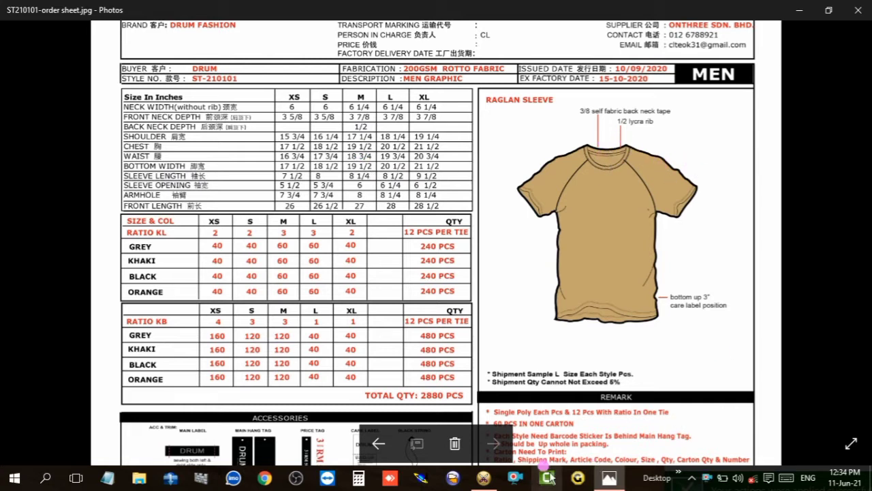
- Draw the shoulder-and-sleeve line from neck point 22, 14 7/8 long, ending past the side edge
click(483, 477)
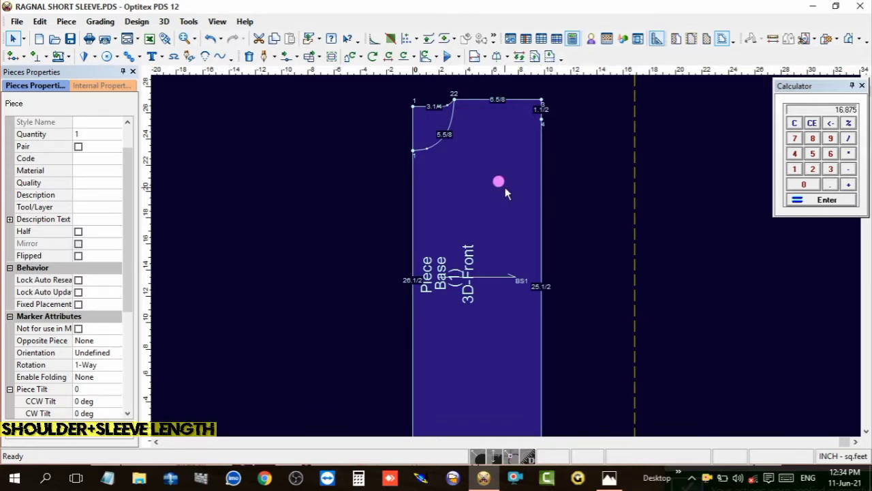
scroll(514, 157, up, 2)
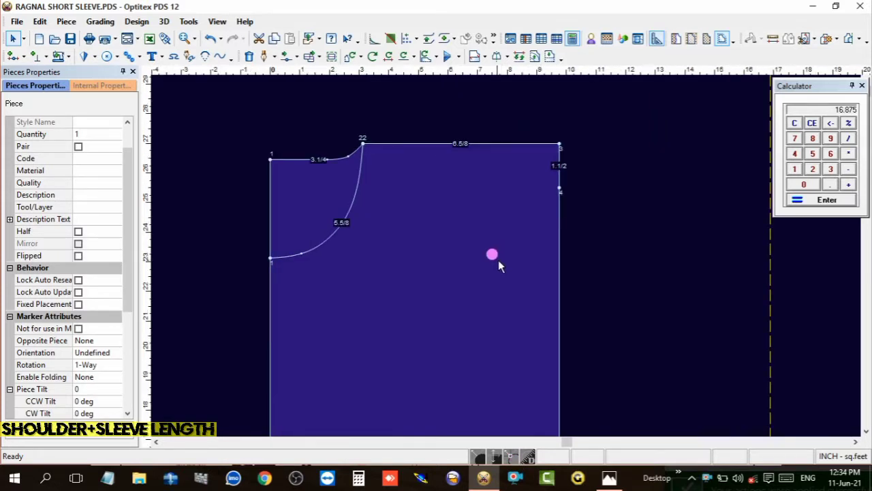
key(d)
click(366, 144)
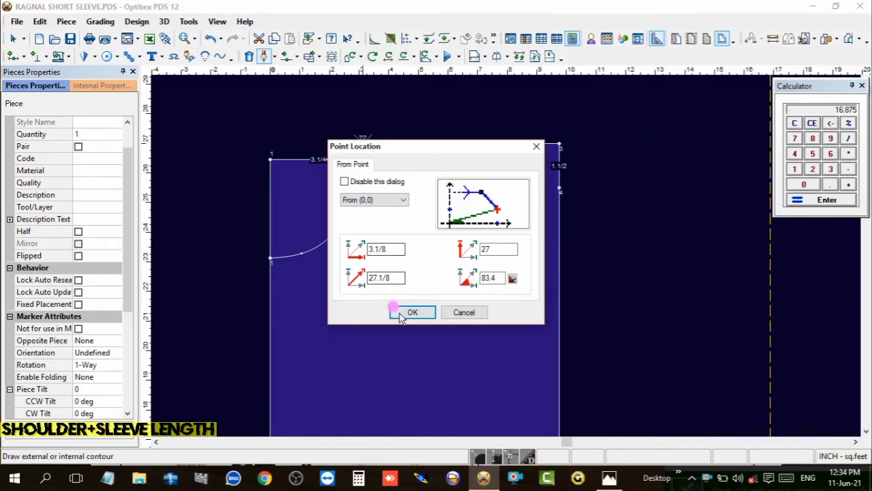
click(409, 311)
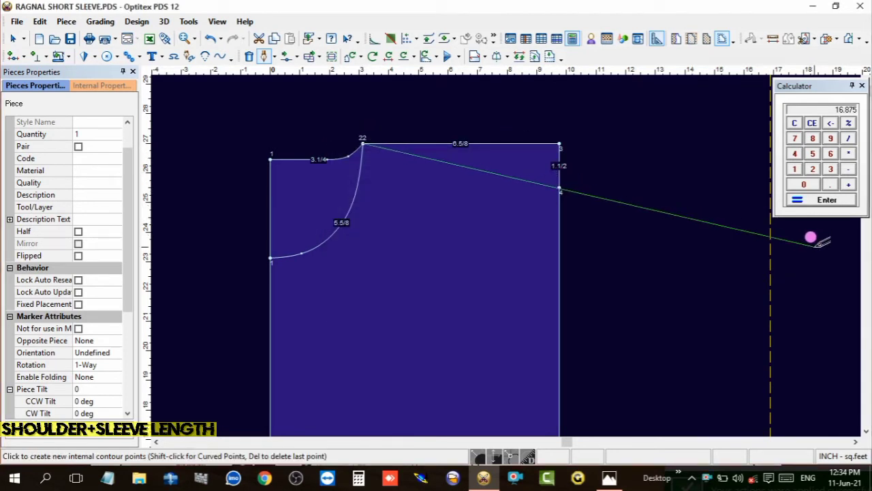
key(Escape)
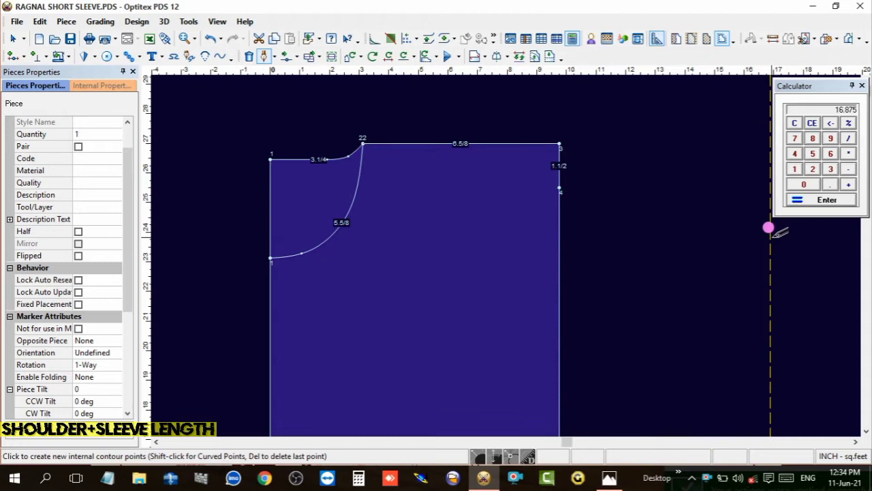
click(793, 238)
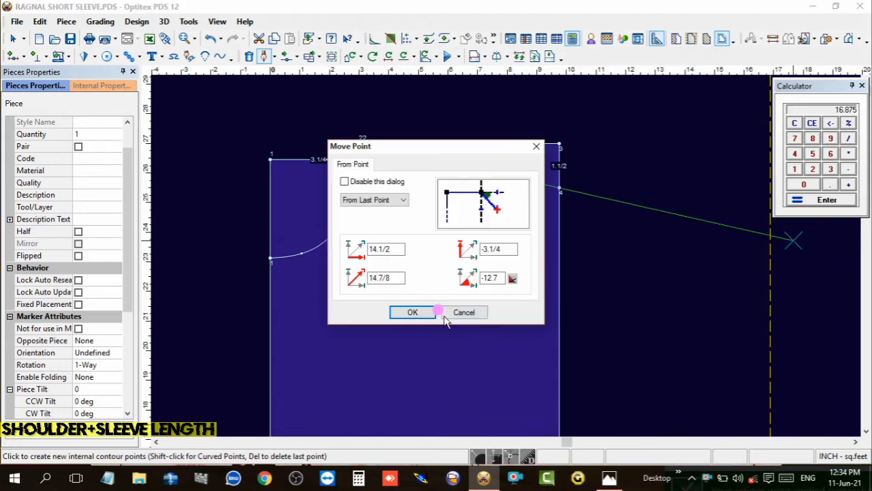
click(416, 312)
right_click(668, 161)
click(695, 211)
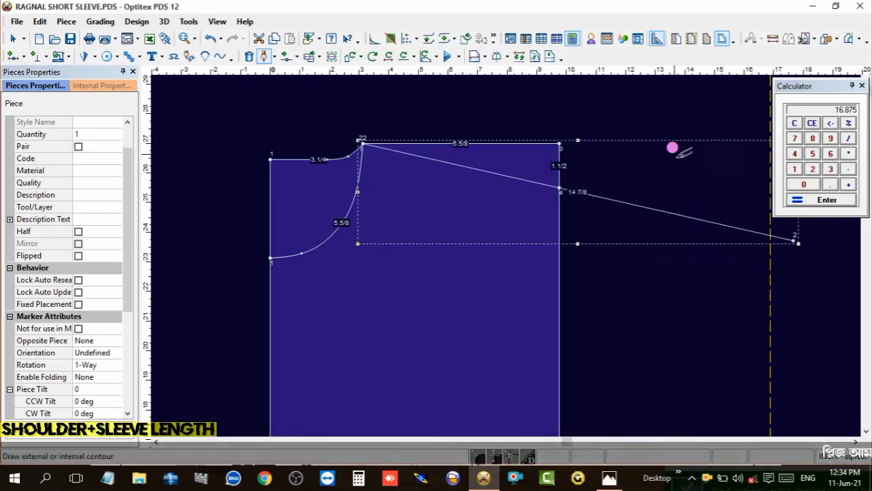
right_click(682, 146)
click(690, 154)
- Add a grade point on the sleeve line 3/4 before its end, then recheck the order sheet
scroll(507, 258, up, 3)
scroll(507, 257, up, 2)
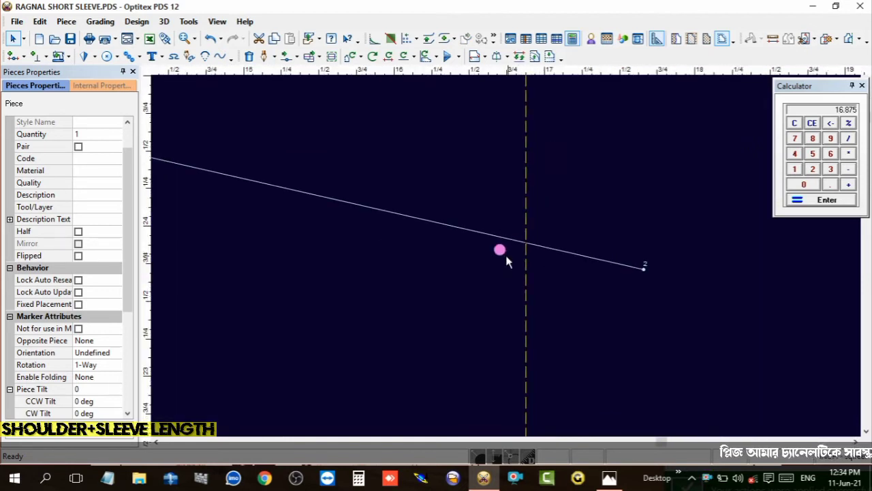
key(p)
click(527, 242)
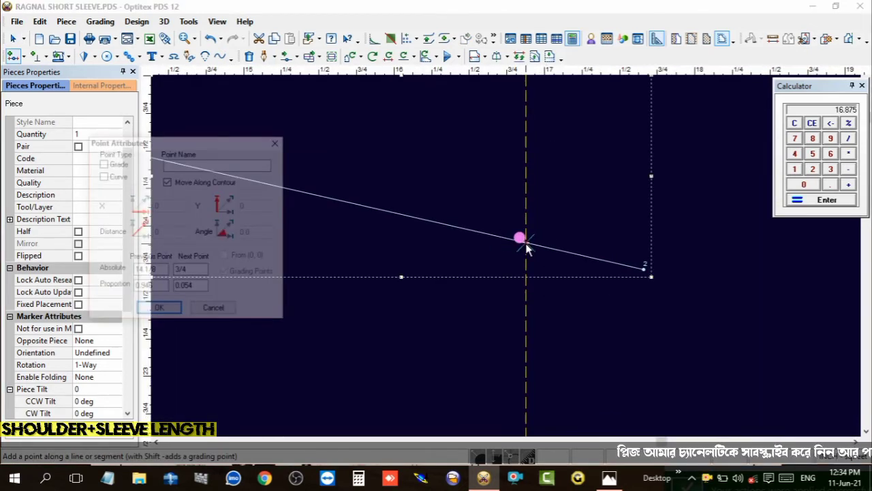
click(161, 310)
right_click(375, 142)
click(372, 221)
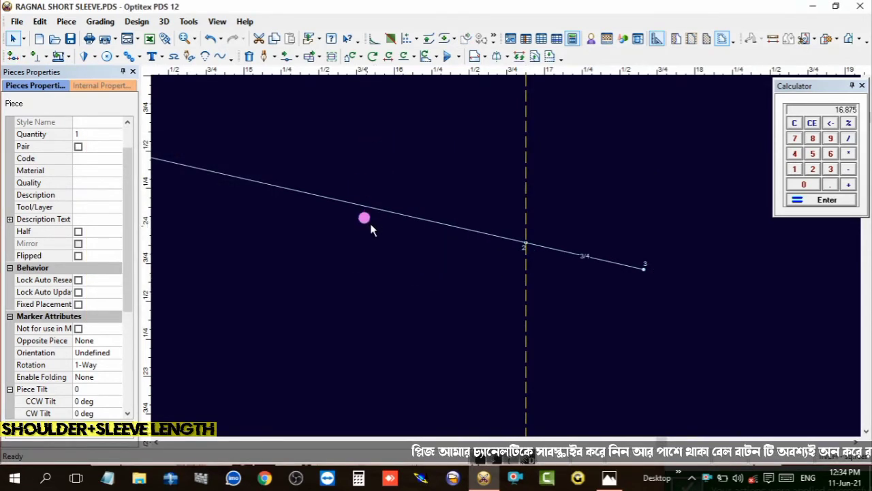
scroll(416, 238, down, 4)
scroll(477, 255, down, 3)
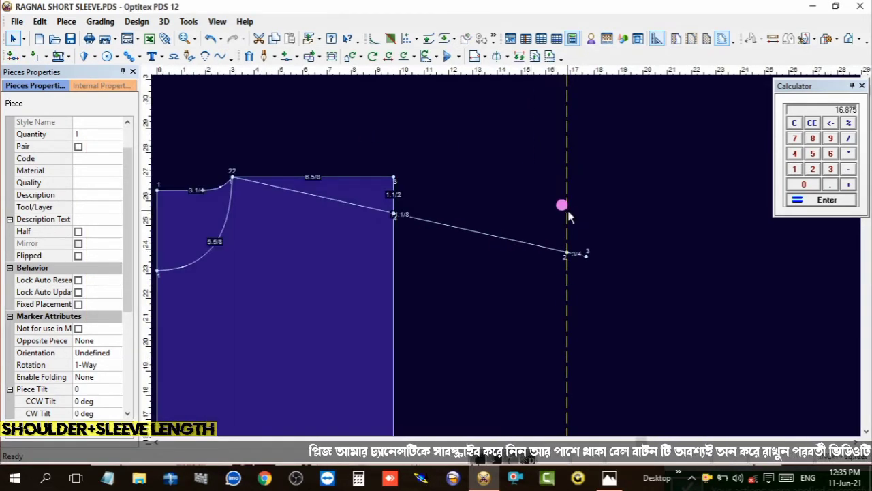
middle_drag(331, 293, 506, 259)
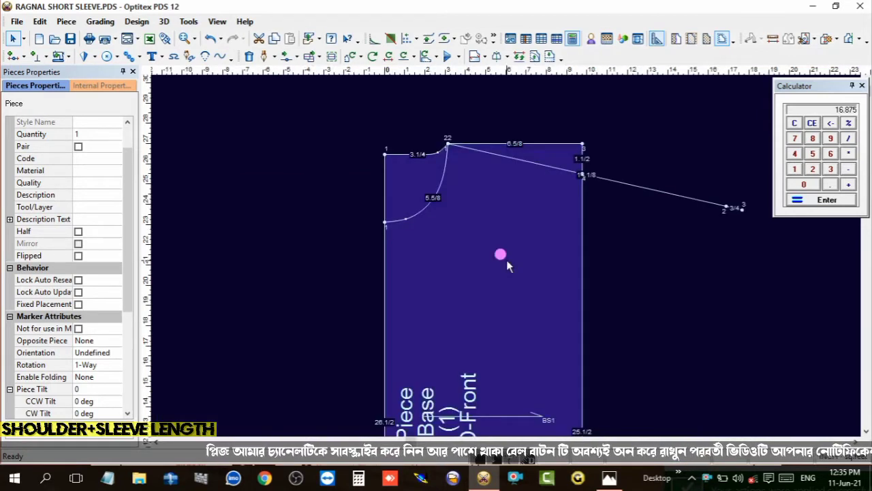
scroll(511, 256, down, 2)
scroll(518, 238, up, 1)
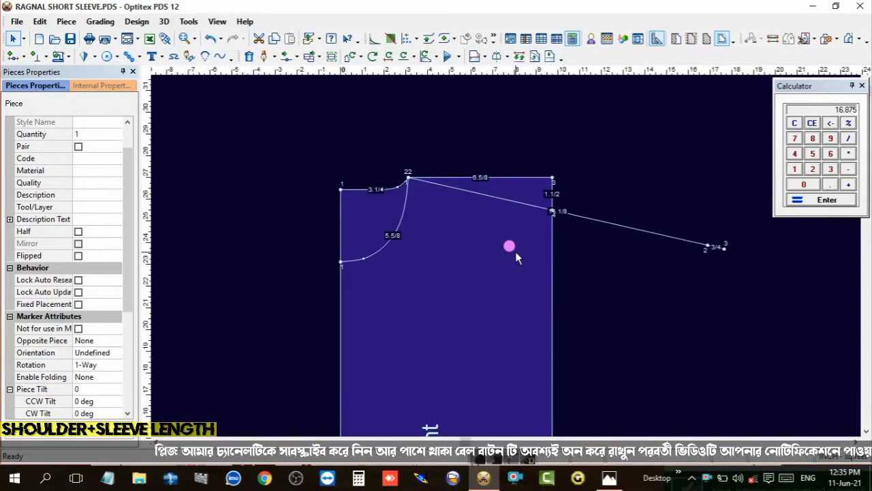
click(609, 477)
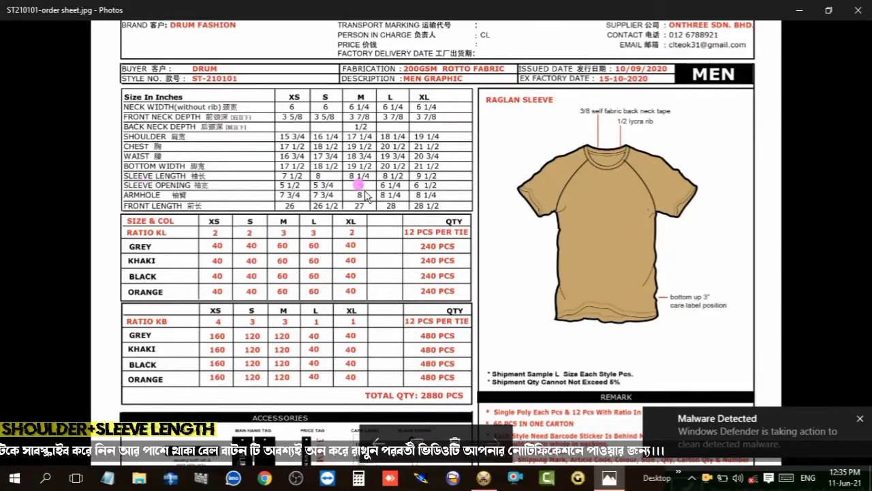
click(484, 476)
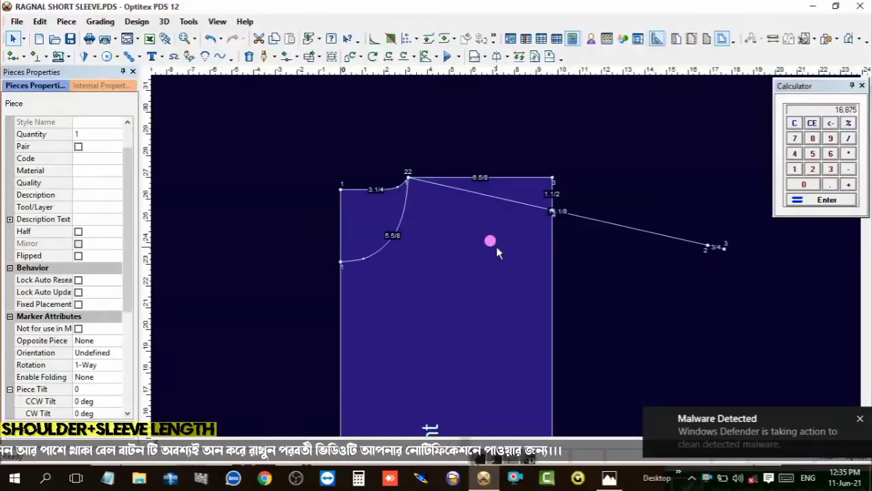
- Create a parallel line 6 below the sleeve line from point 22 to its far end
click(535, 56)
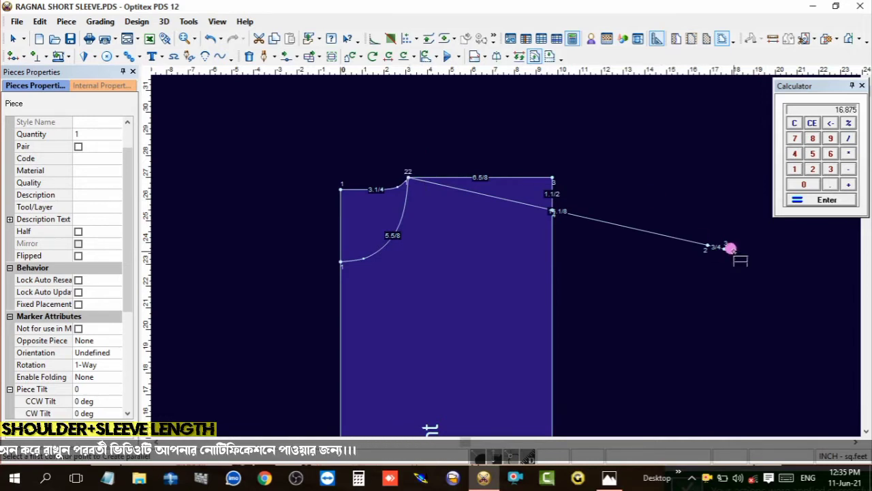
click(725, 247)
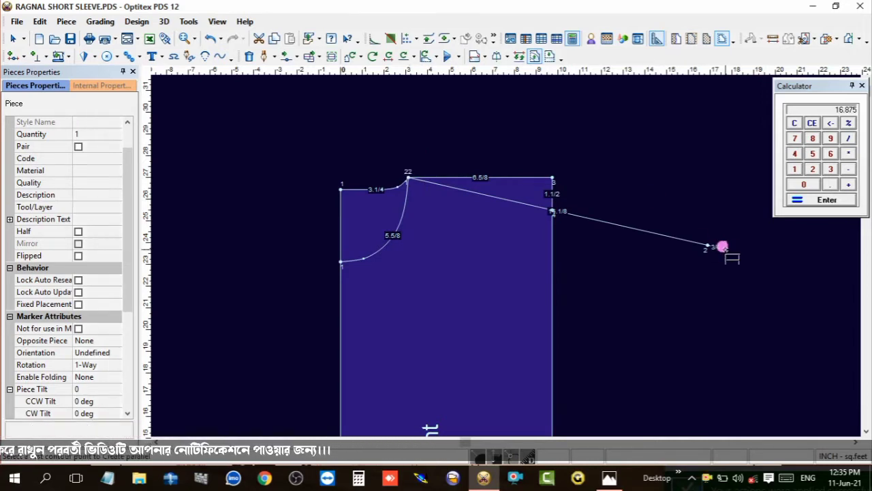
click(407, 176)
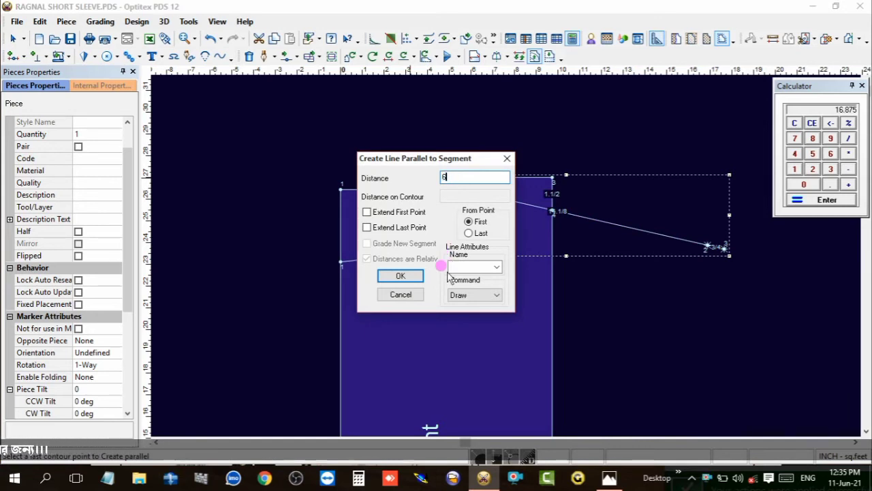
click(395, 275)
right_click(466, 126)
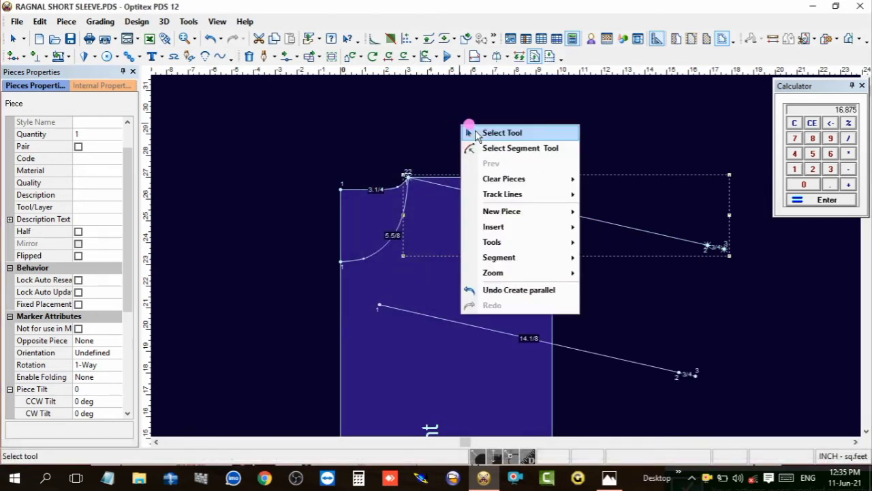
click(490, 133)
- Trim the lower parallel line at the side edge and delete its end portion
key(t)
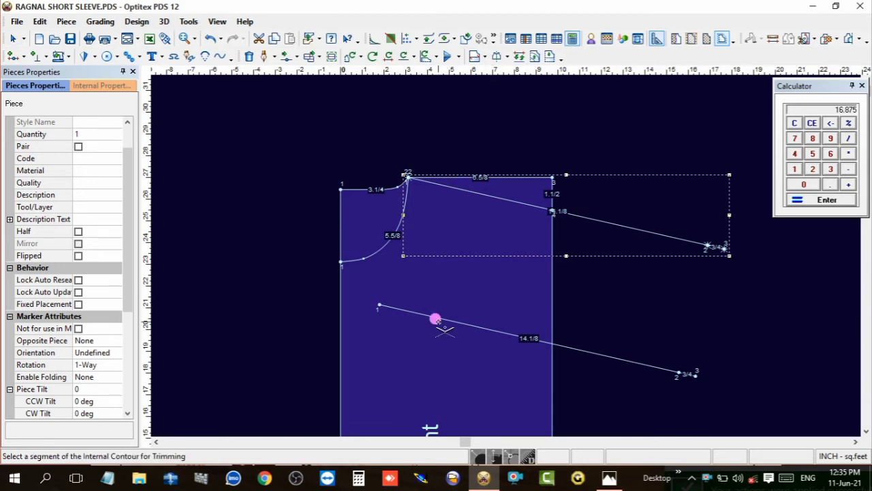
click(440, 317)
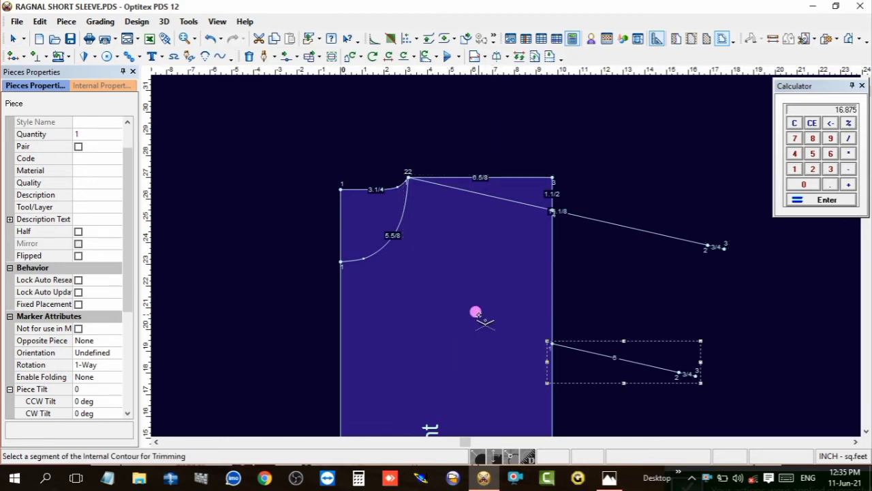
right_click(608, 170)
click(627, 177)
scroll(506, 261, up, 2)
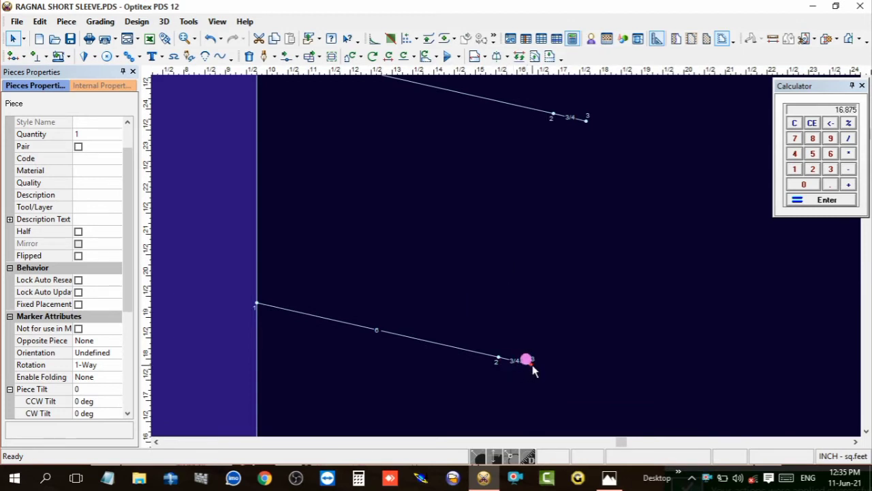
drag(529, 370, 476, 333)
- Move sleeve end point 3 down onto the lower line's end to close the sleeve hem
key(m)
click(584, 120)
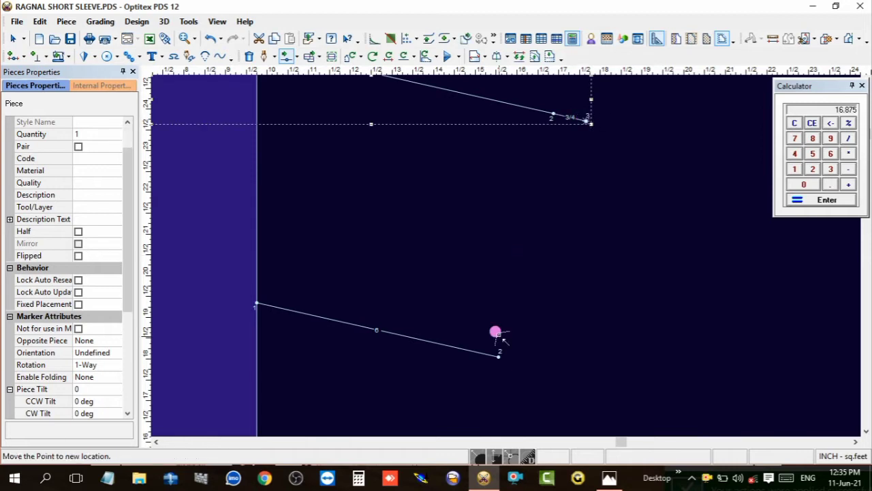
click(496, 355)
click(406, 310)
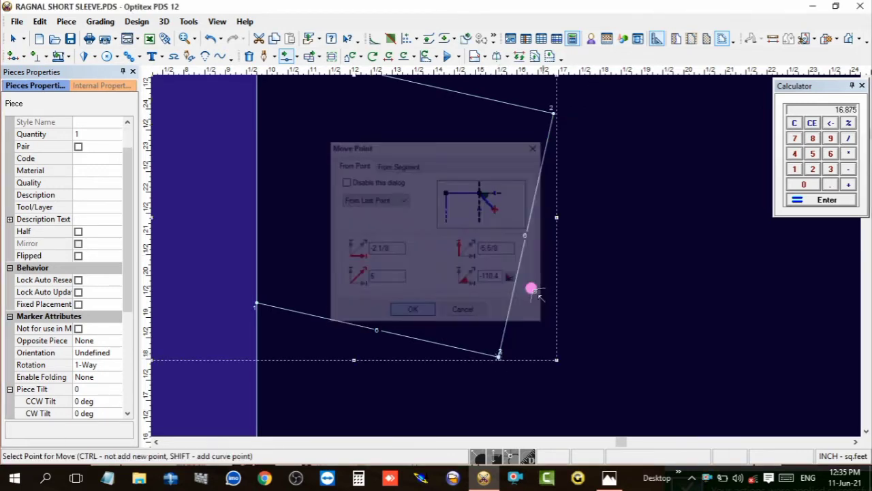
key(Escape)
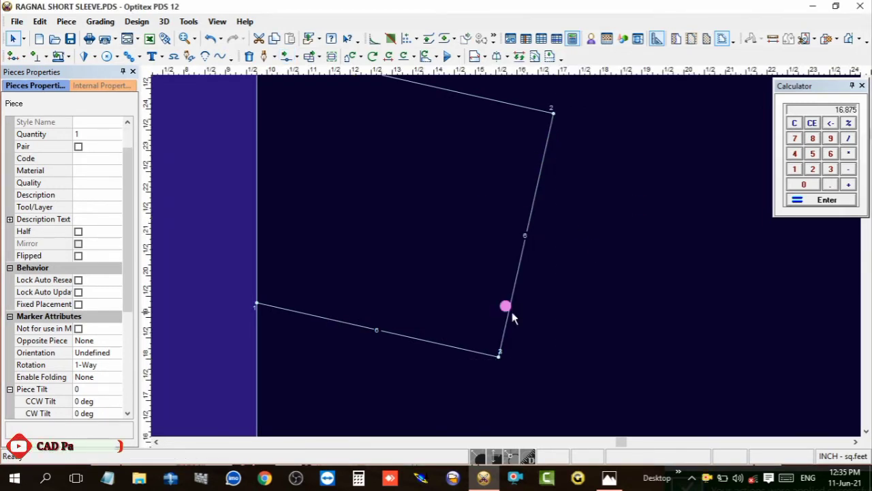
scroll(500, 253, down, 2)
scroll(500, 253, down, 2)
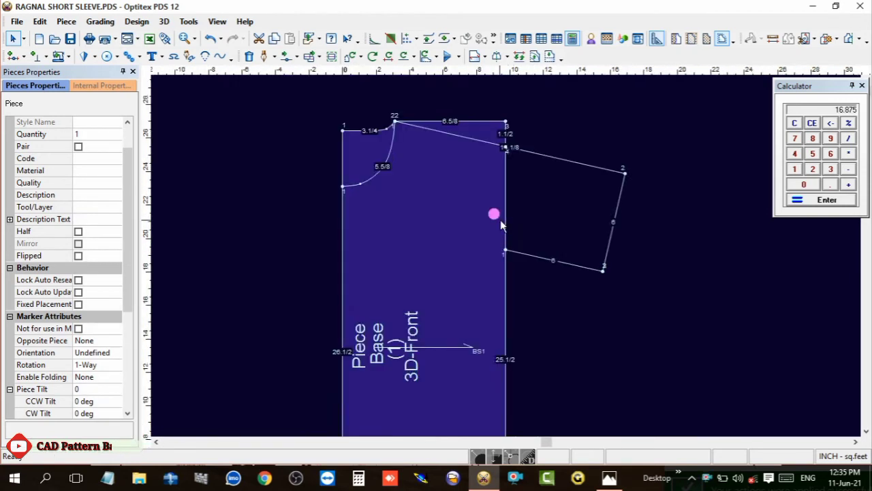
scroll(506, 259, up, 2)
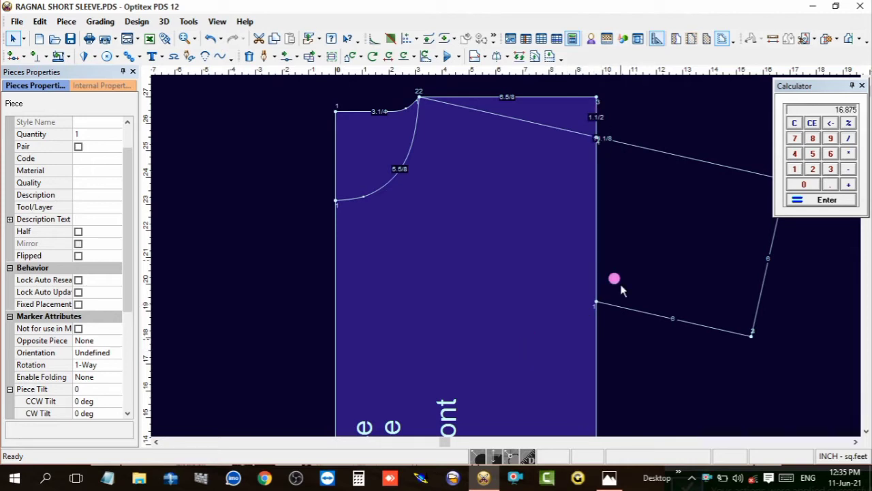
mouse_move(609, 477)
click(565, 438)
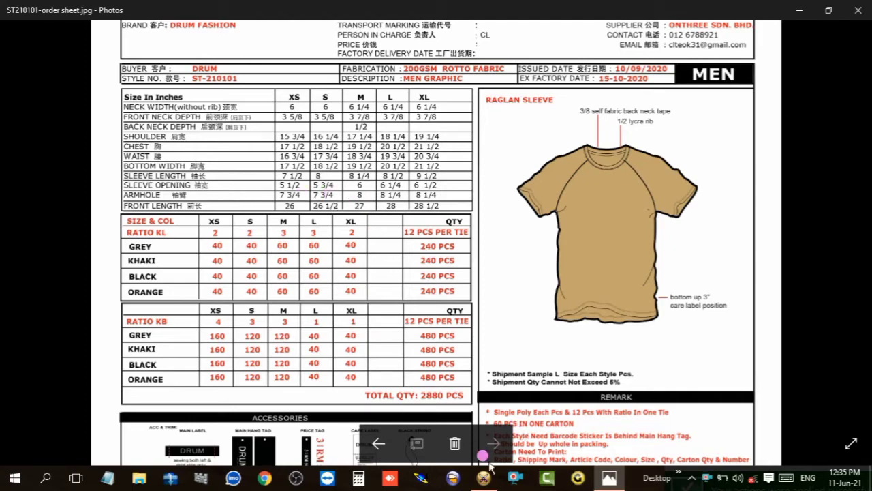
click(483, 476)
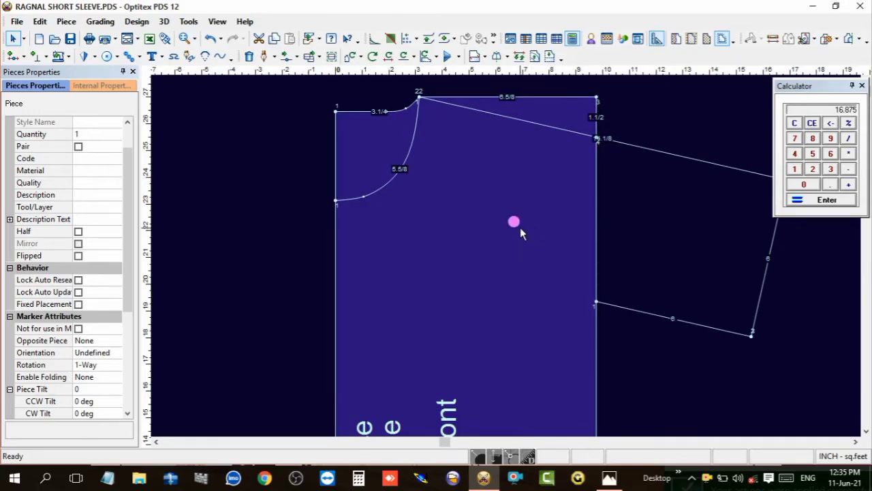
- Add a point on the front's side edge at distance 8 from the previous point
key(p)
click(596, 151)
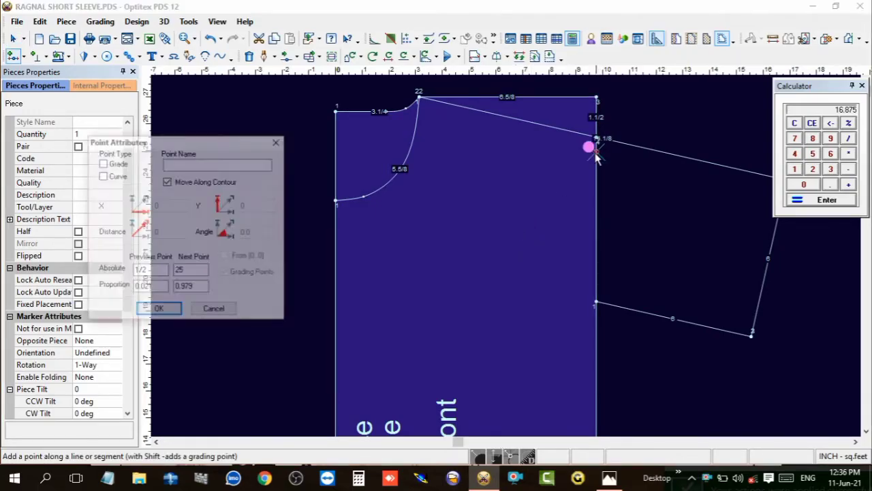
drag(163, 270, 98, 273)
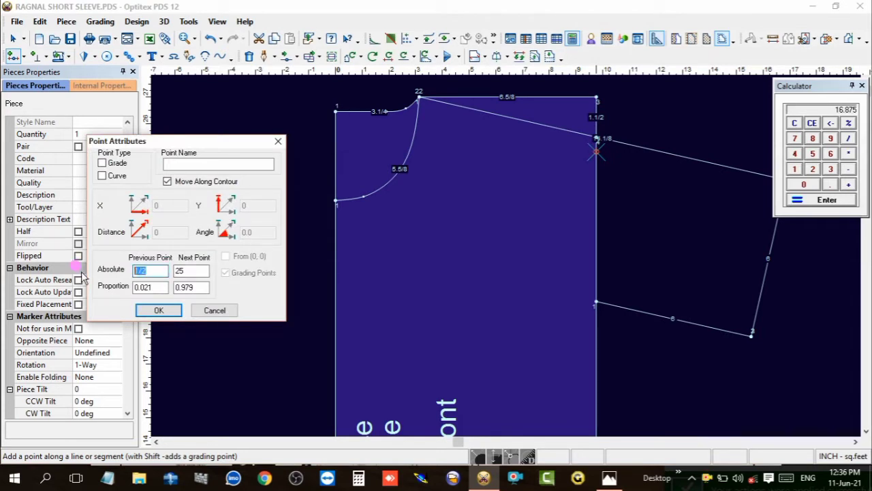
text(8)
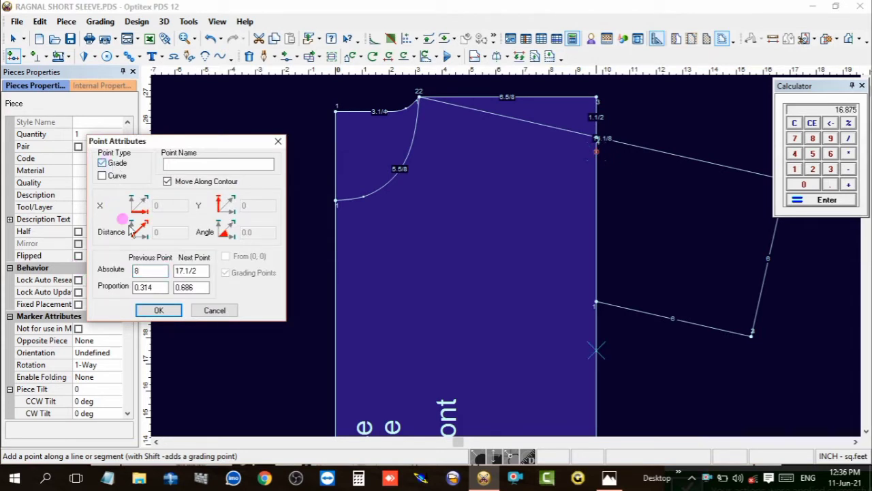
click(170, 310)
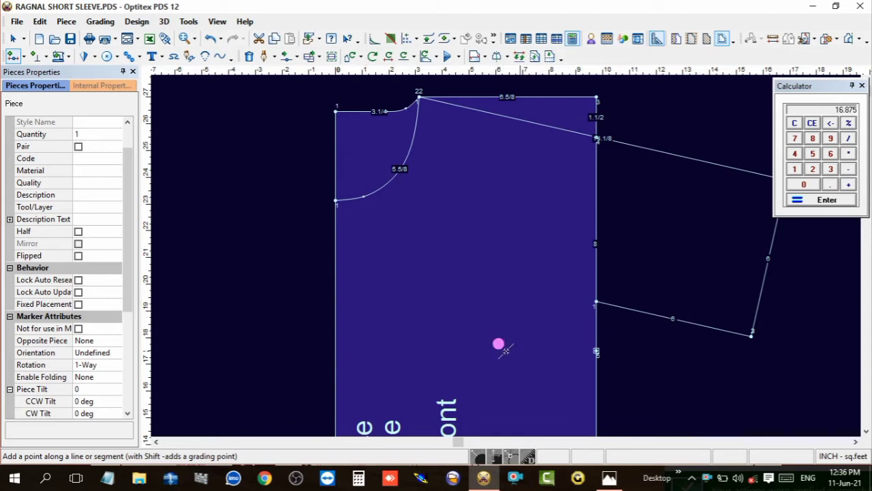
- Add another side-edge point with next-point distance .255, marking the underarm depth
scroll(594, 349, up, 2)
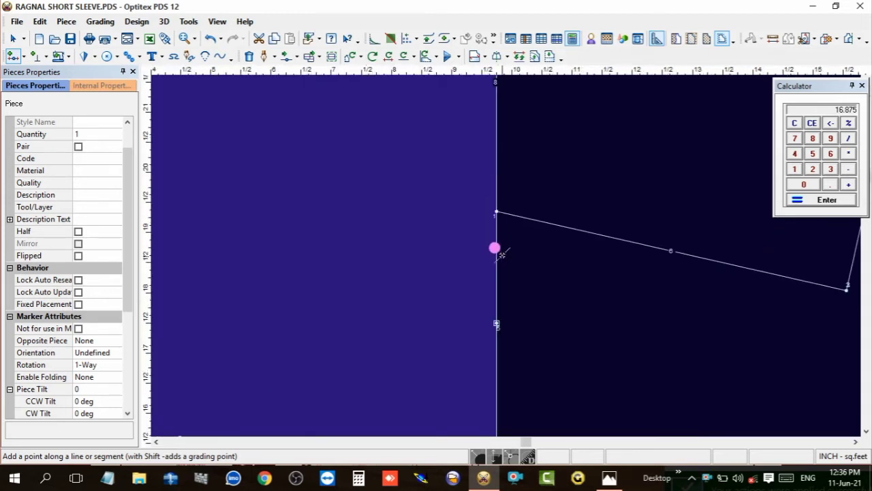
click(496, 309)
double_click(189, 271)
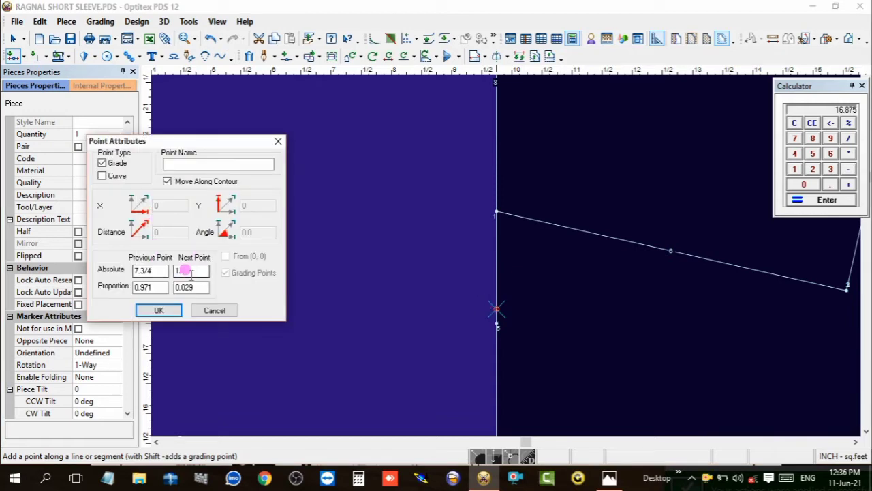
drag(185, 269, 164, 267)
text(.)
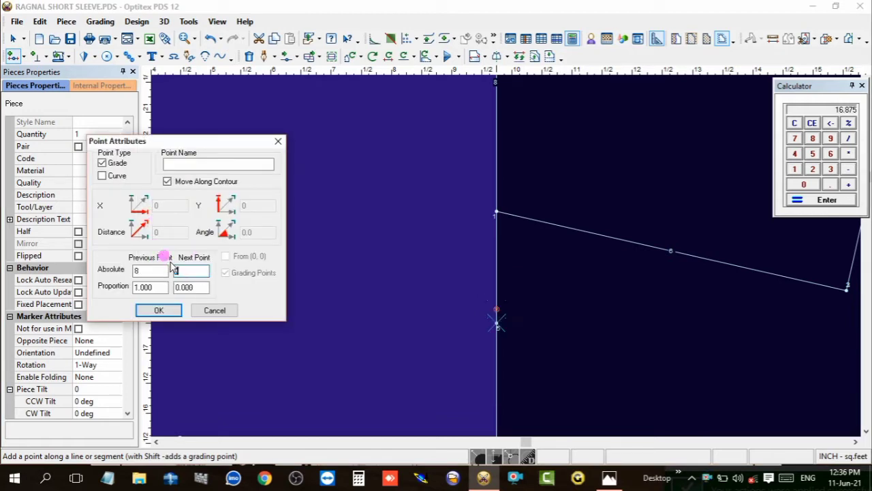
text(2)
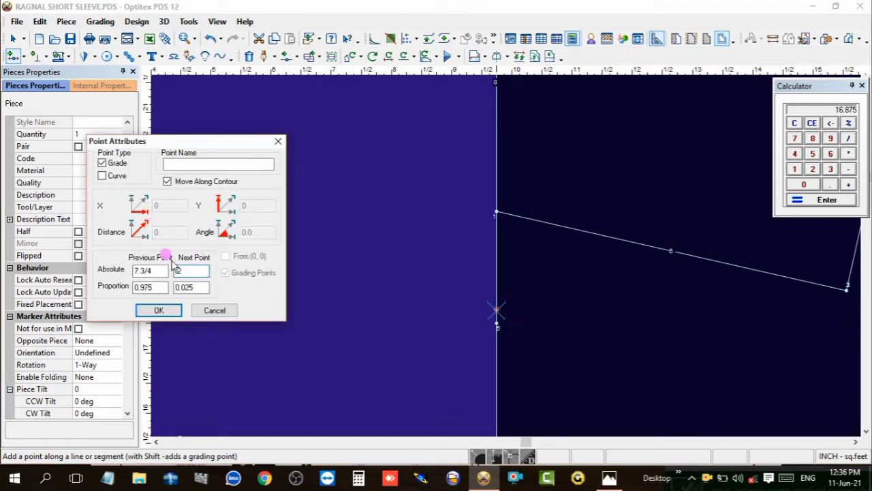
text(55)
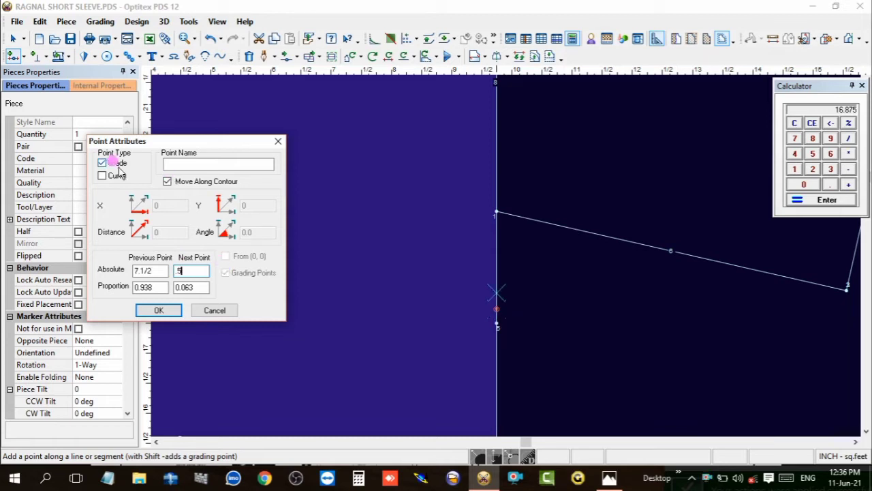
click(159, 310)
right_click(443, 166)
click(451, 173)
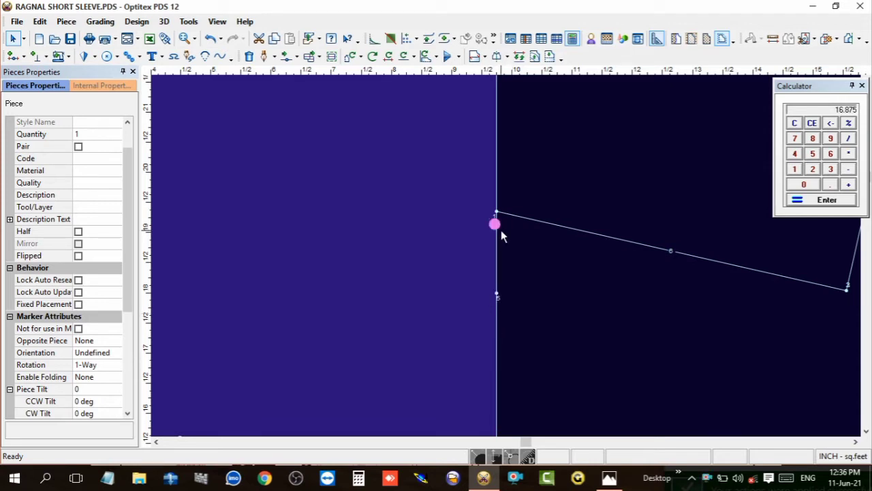
- Box-move the sleeve's underarm corner down 1 3/8 toward point 5
key(m)
mouse_move(526, 202)
mouse_down()
mouse_move(482, 220)
mouse_move(498, 295)
mouse_up()
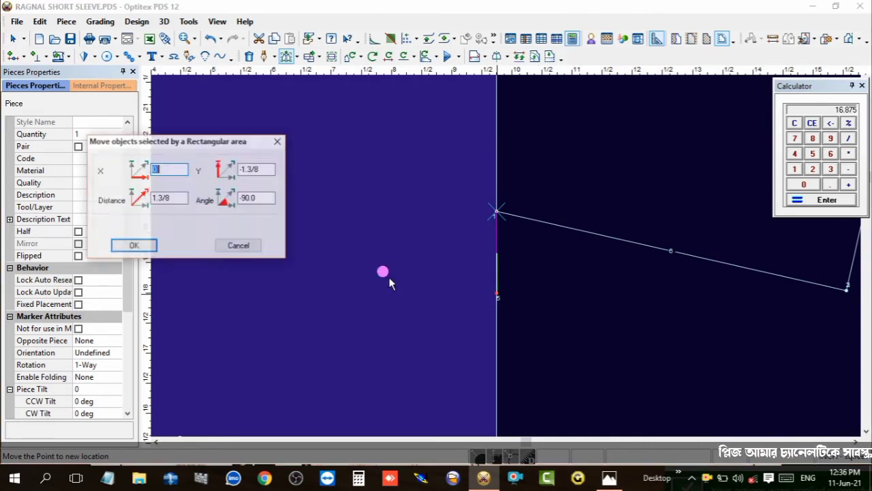
click(135, 244)
right_click(513, 169)
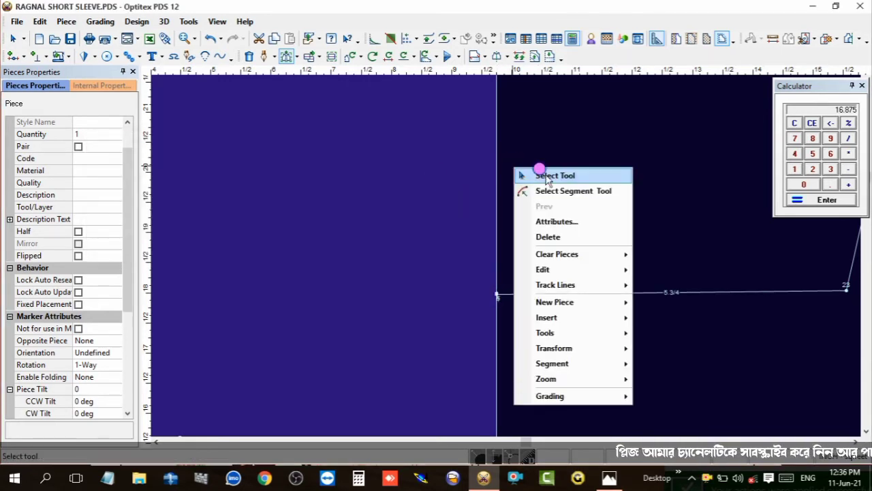
click(538, 176)
- Re-select the underarm corner and snap it exactly onto side-edge point 5
scroll(505, 251, up, 1)
scroll(501, 253, up, 1)
scroll(505, 256, up, 2)
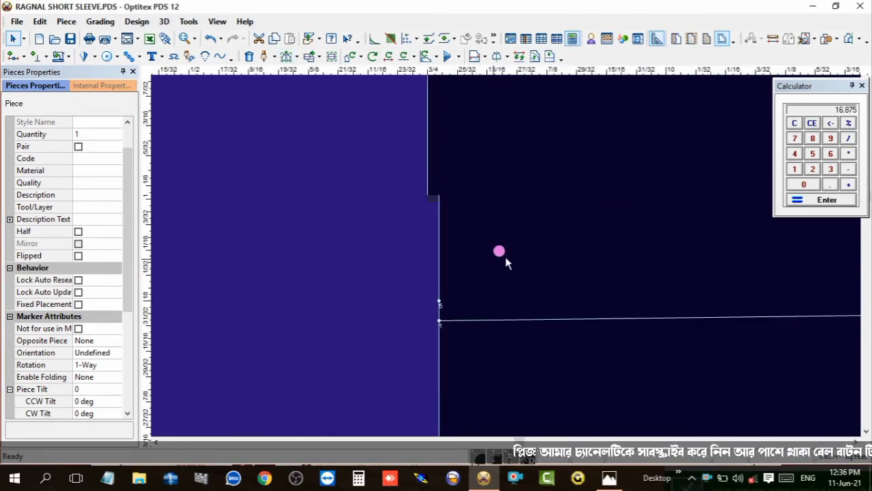
scroll(497, 266, up, 1)
drag(478, 278, 332, 357)
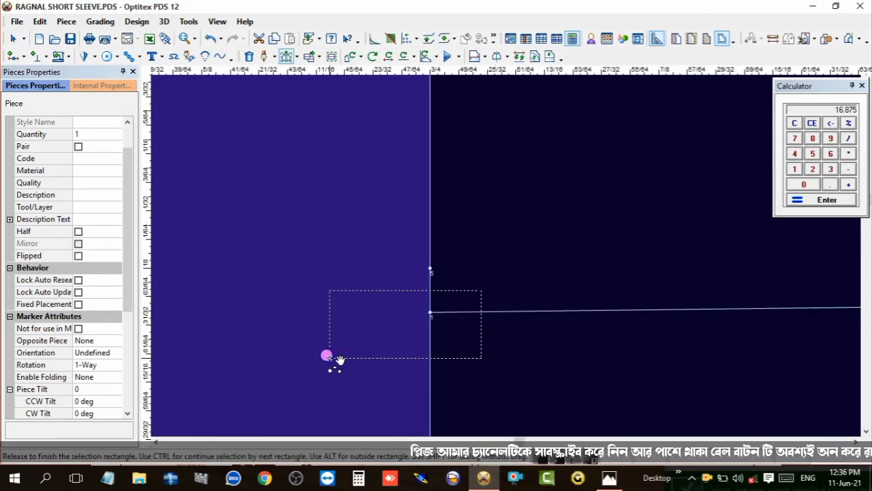
mouse_move(432, 312)
mouse_down()
mouse_move(449, 267)
mouse_move(427, 259)
mouse_up()
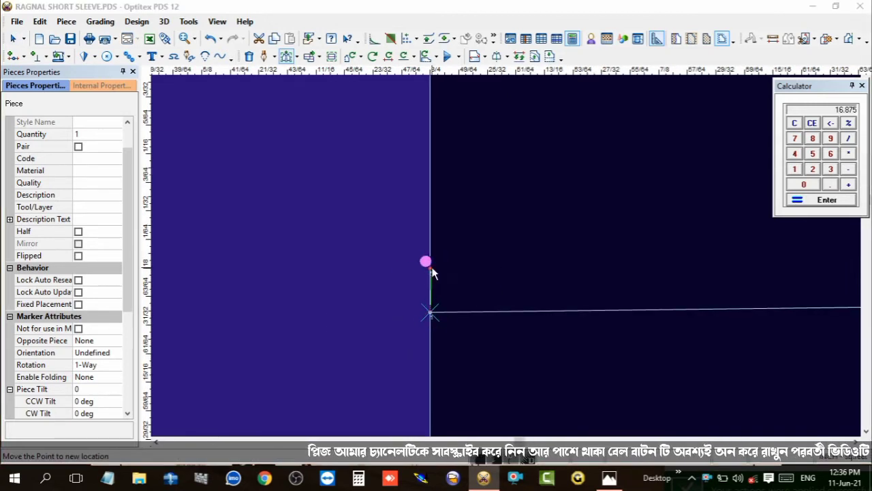
click(129, 241)
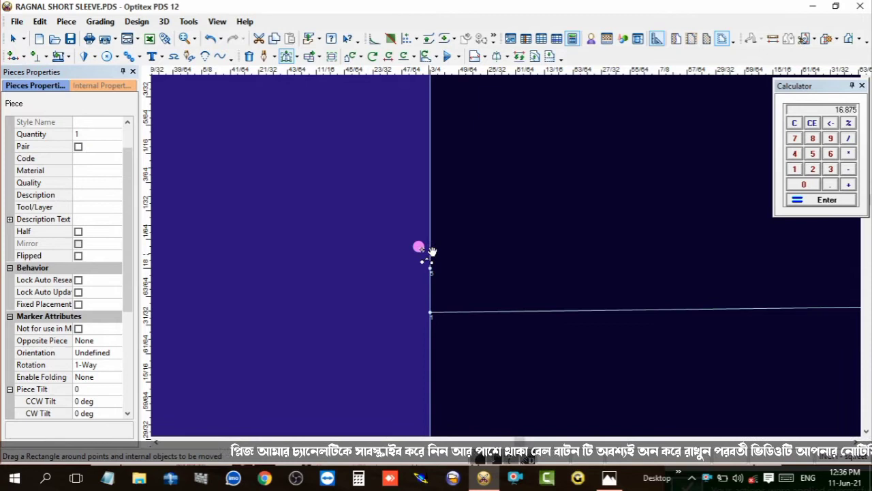
click(430, 312)
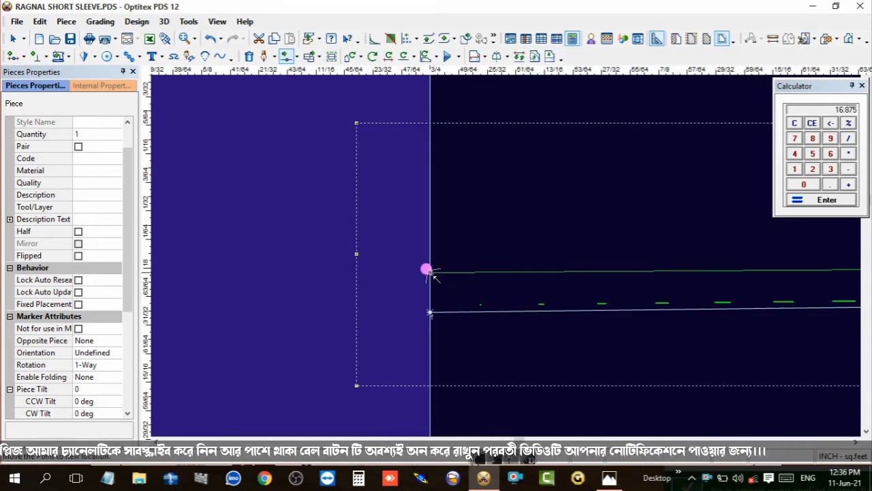
drag(431, 312, 411, 272)
click(411, 310)
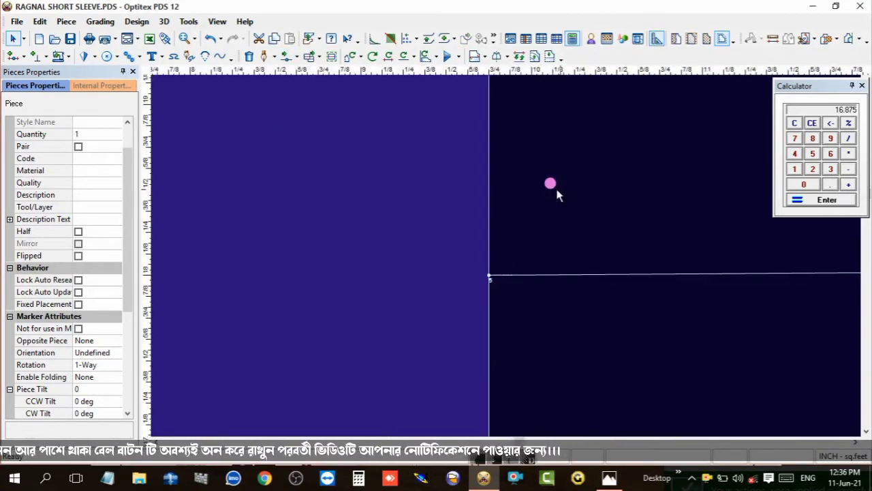
- Save the raglan T-shirt front pattern file
scroll(500, 250, down, 2)
scroll(499, 258, down, 3)
scroll(499, 259, up, 2)
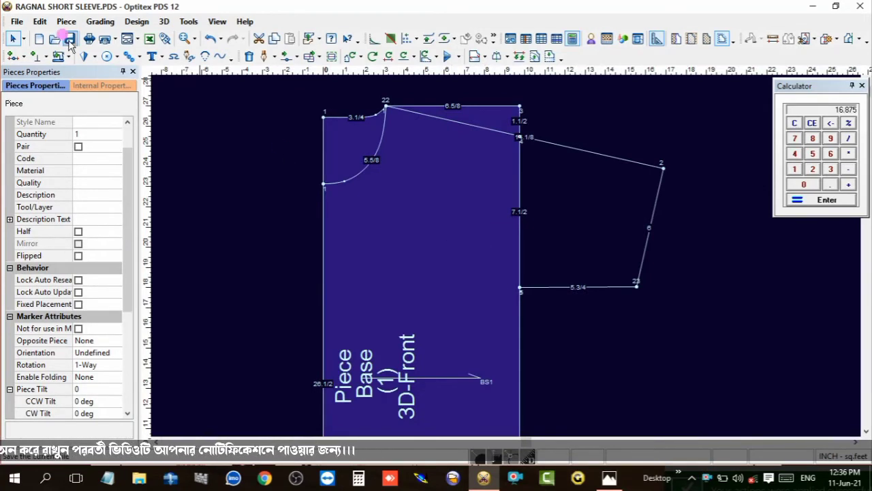
click(429, 181)
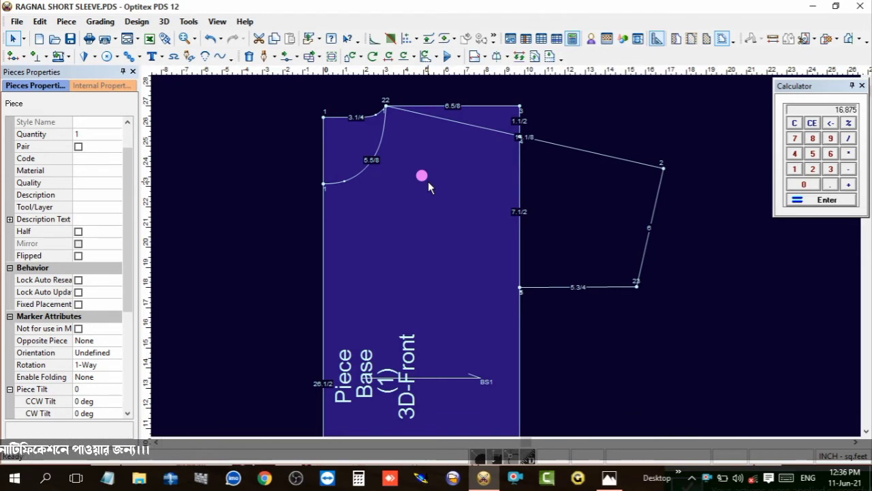
- Zoom out and back in to review the whole finished front piece
scroll(507, 260, down, 2)
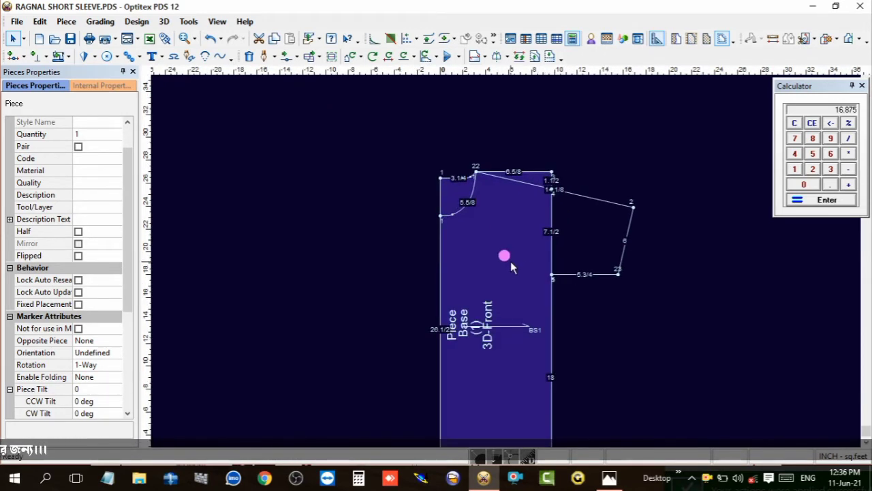
scroll(505, 255, up, 1)
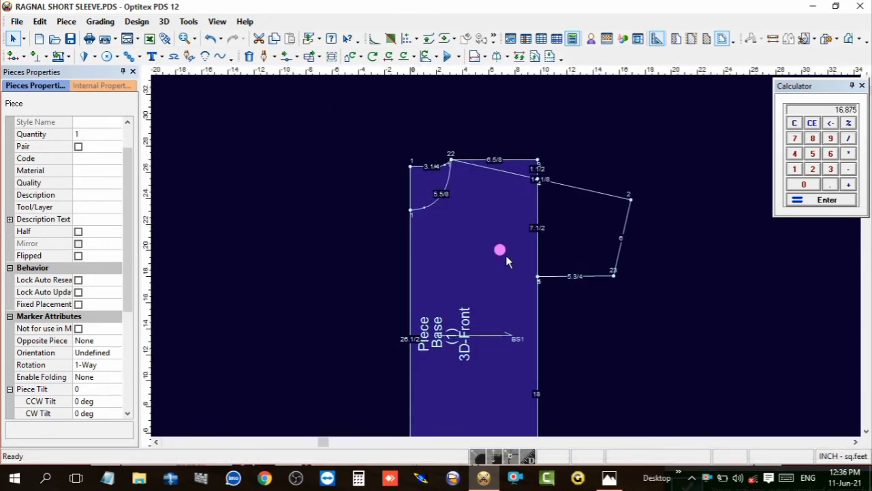
scroll(505, 255, up, 1)
scroll(506, 255, up, 1)
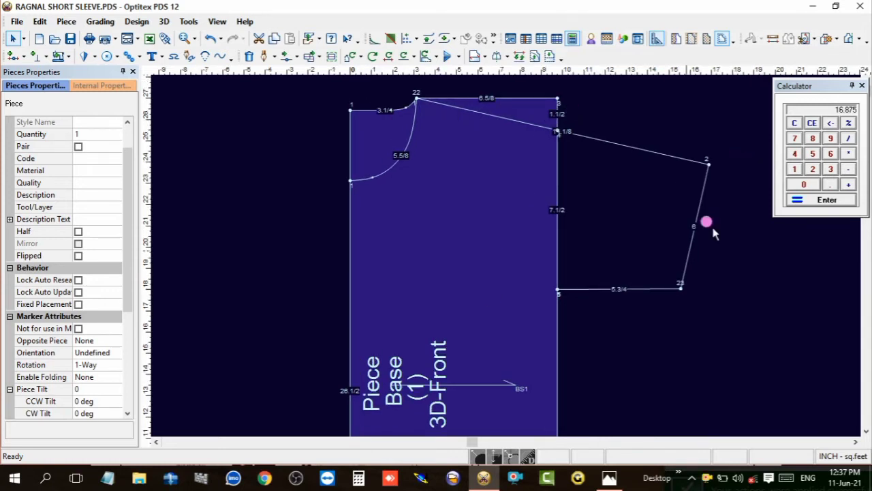
scroll(497, 339, down, 2)
scroll(506, 258, up, 2)
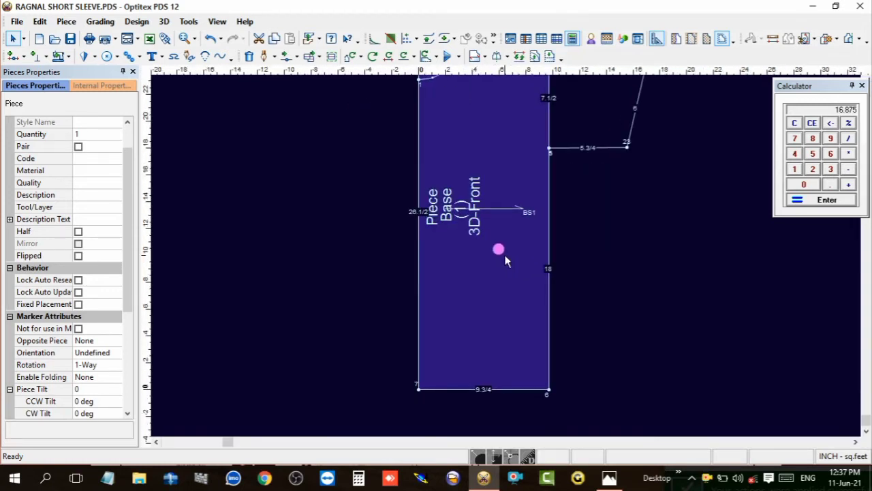
scroll(506, 253, down, 1)
scroll(505, 254, up, 1)
scroll(506, 254, down, 1)
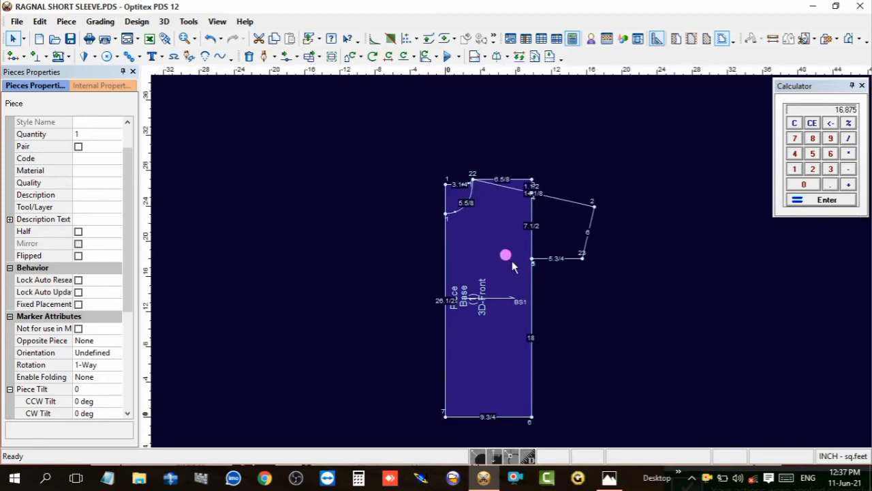
scroll(511, 260, up, 1)
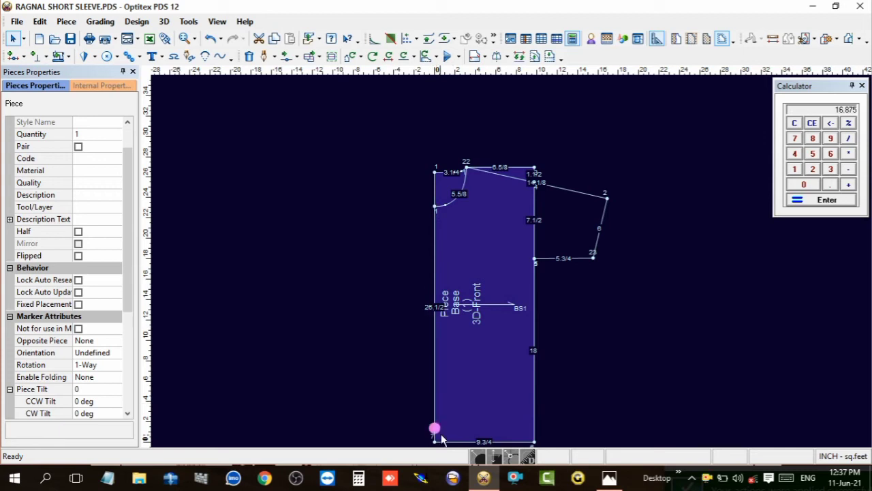
- Measure from the front neck point down to the hem corner (23 1/8)
click(533, 443)
click(773, 38)
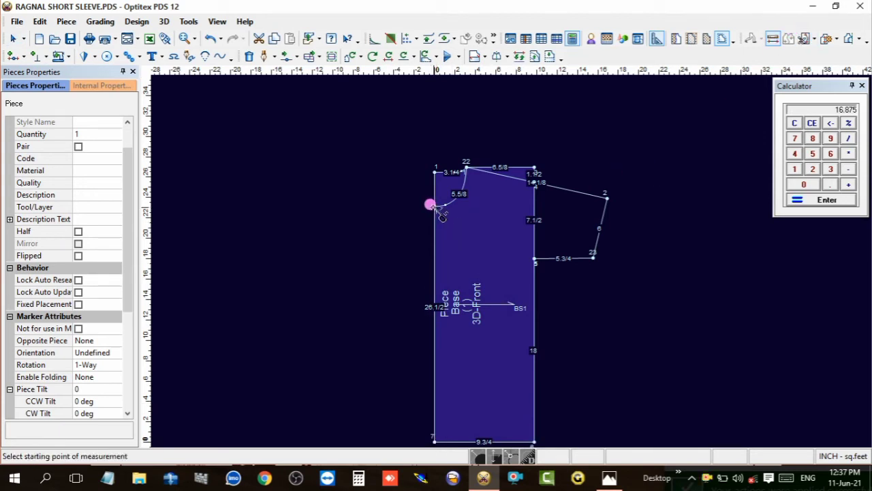
click(432, 206)
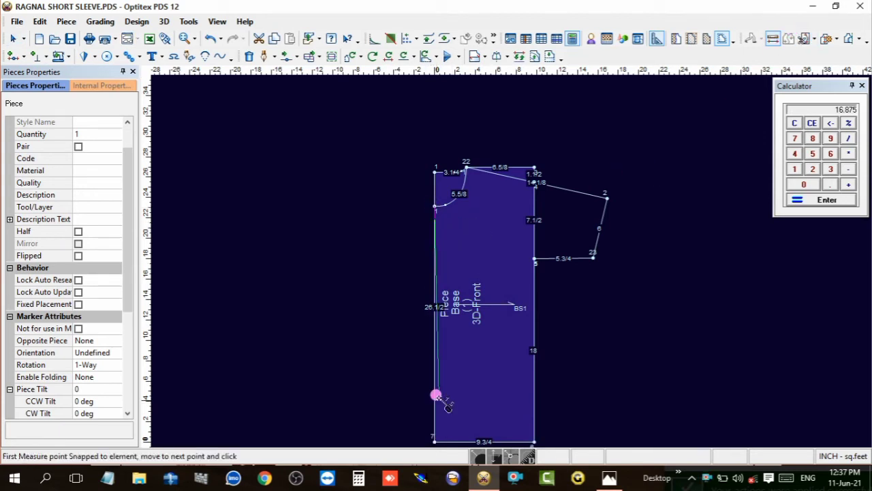
click(436, 443)
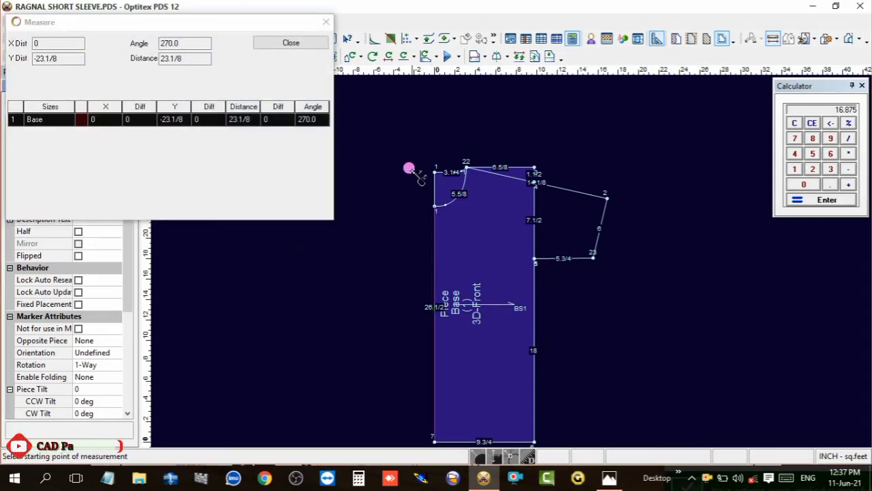
click(326, 23)
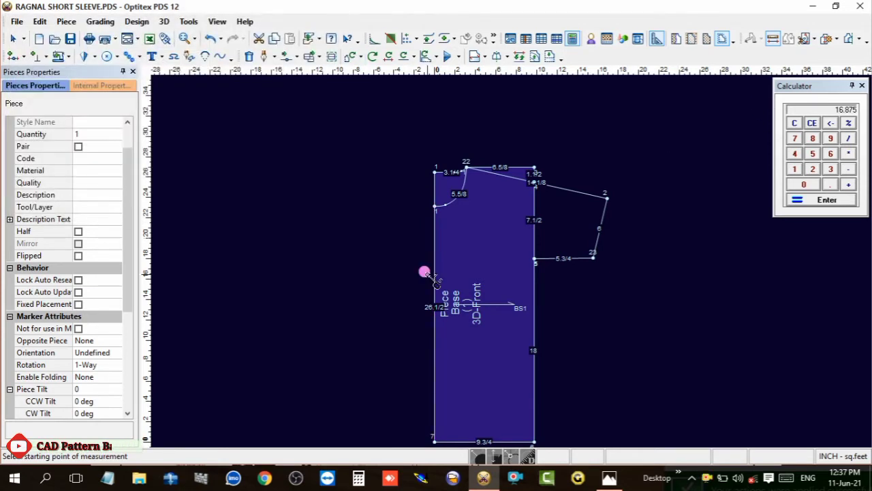
- Add a point on the centre front edge at proportion 0.5, its midpoint
click(433, 319)
drag(191, 287, 179, 291)
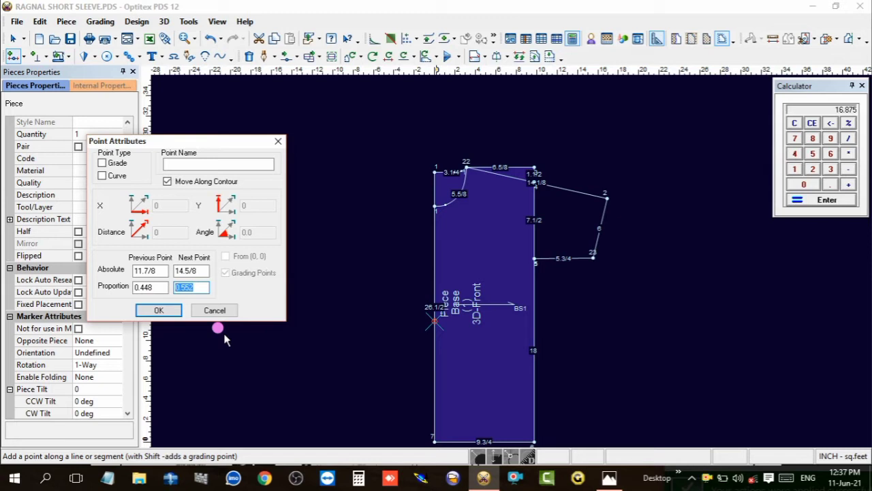
text(0)
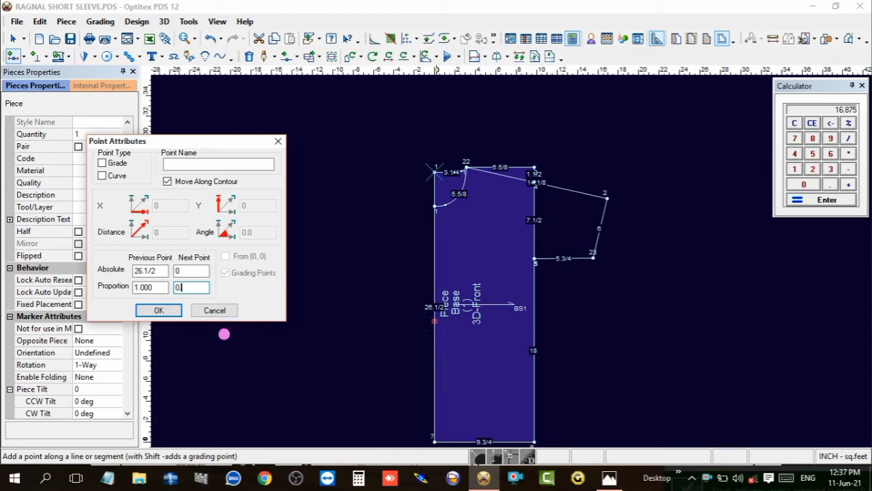
text(.5)
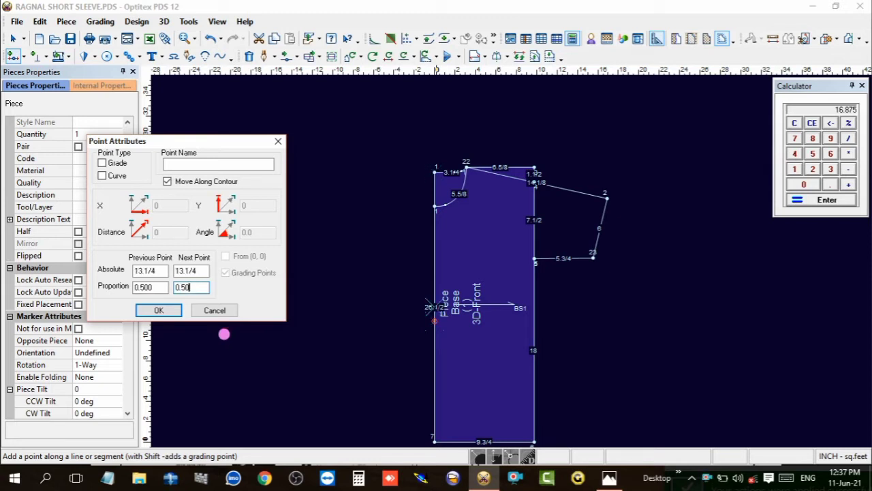
click(159, 310)
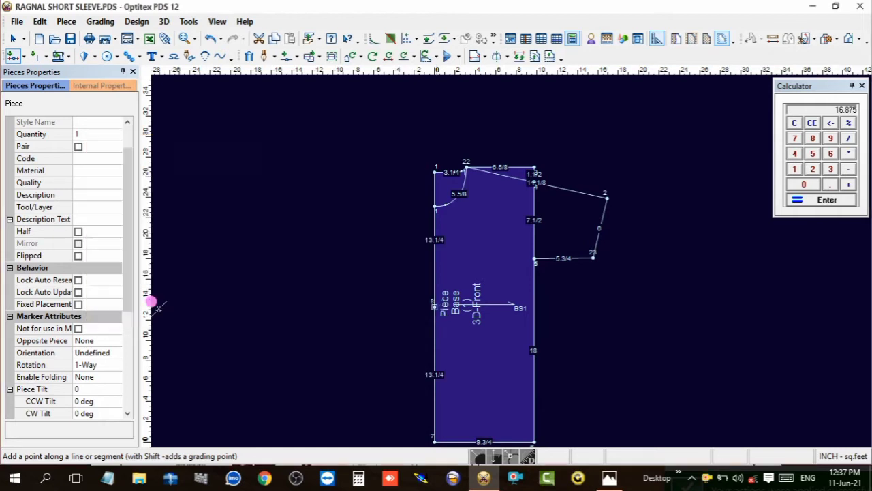
right_click(383, 256)
- Place a horizontal guide at the front piece's mid-length point
click(423, 265)
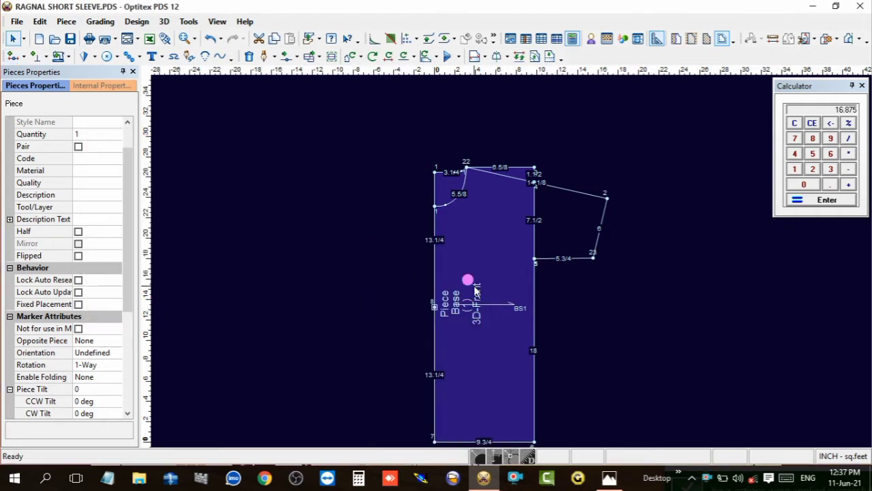
drag(470, 71, 526, 307)
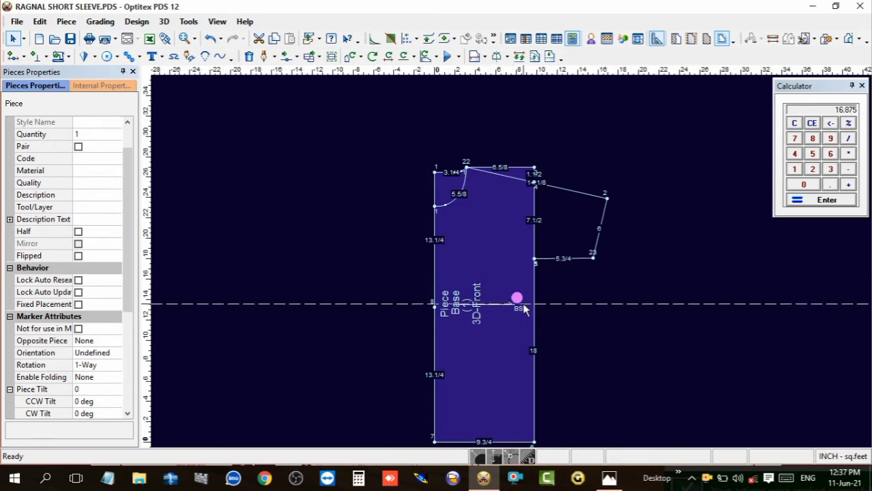
scroll(502, 249, up, 1)
scroll(502, 250, up, 1)
scroll(502, 249, up, 1)
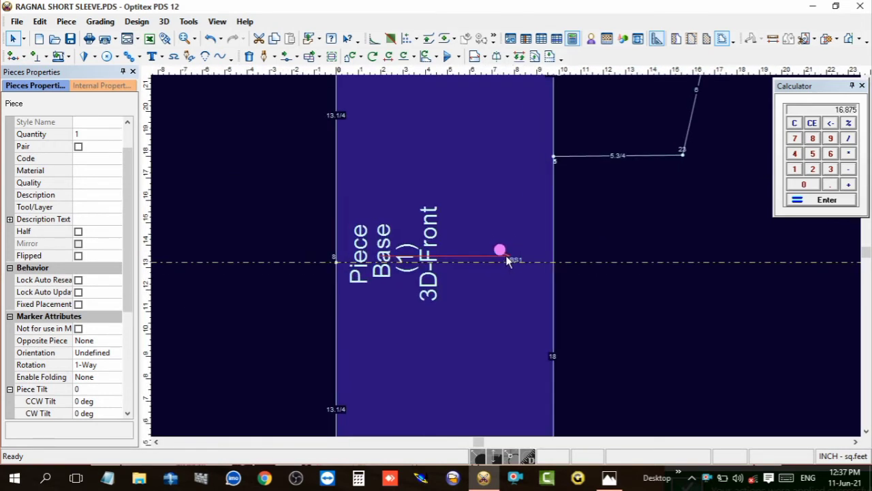
- Draw the 9 3/4 internal line from the left-edge midpoint to the right side edge
key(d)
click(337, 257)
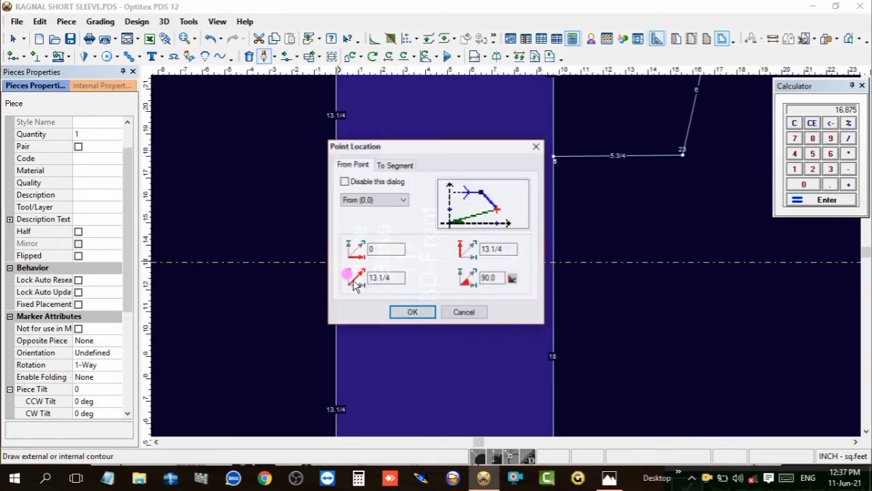
click(407, 313)
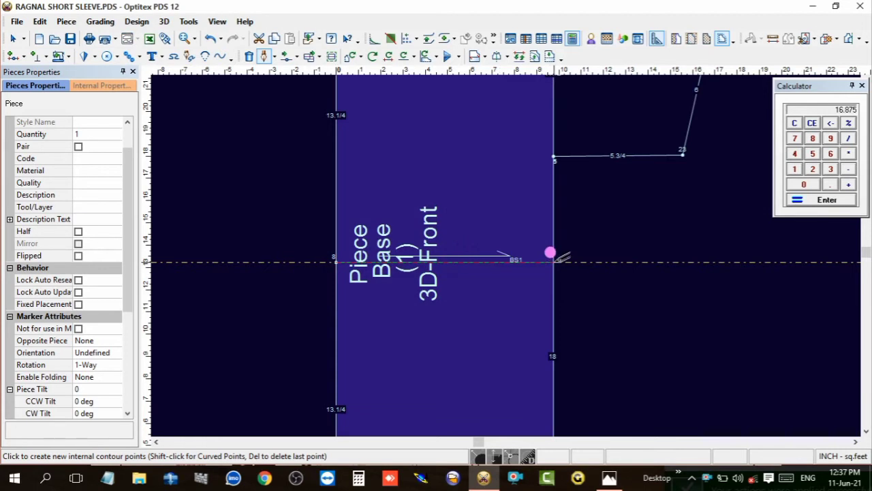
click(553, 260)
click(412, 312)
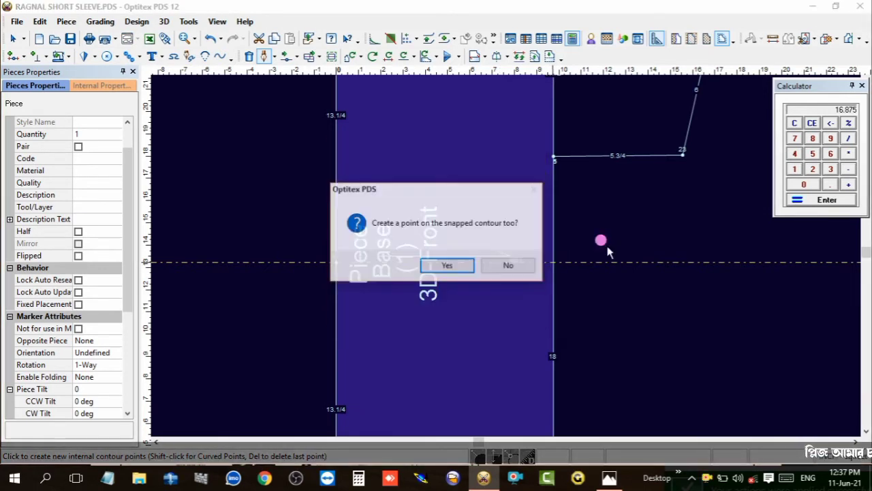
click(455, 271)
right_click(617, 193)
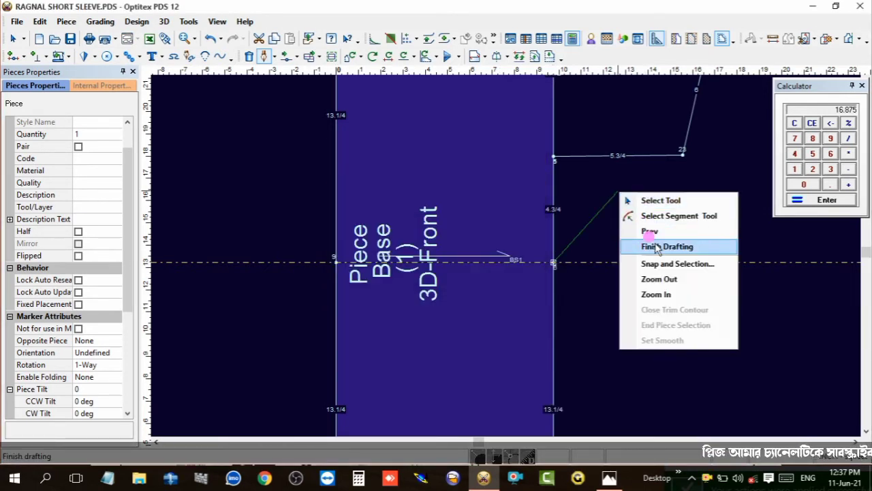
right_click(631, 196)
key(Escape)
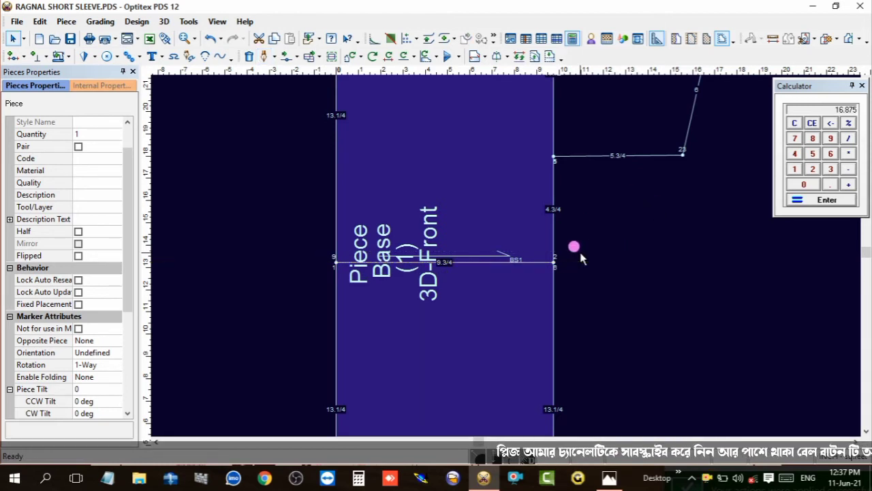
scroll(507, 256, down, 2)
scroll(506, 253, up, 1)
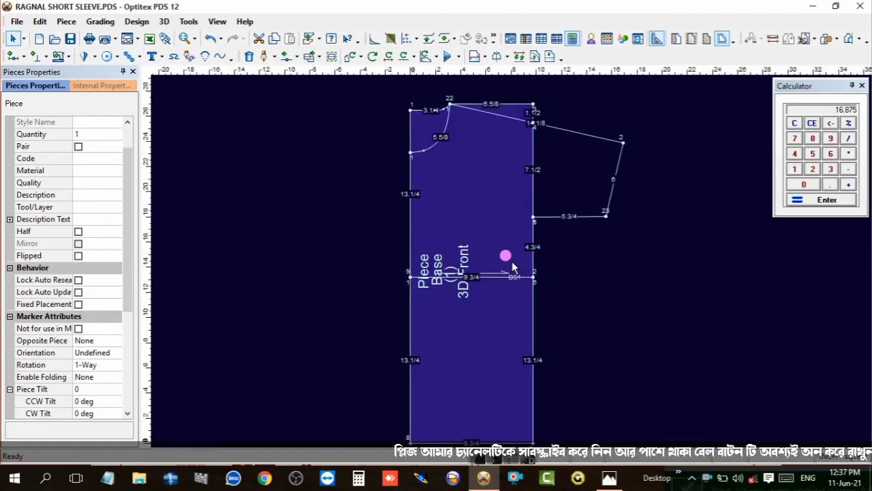
scroll(501, 249, up, 1)
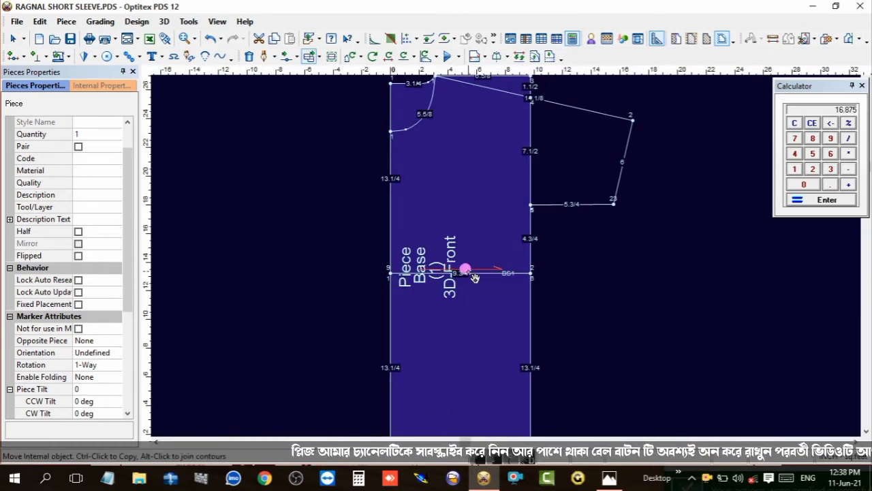
- Move the piece label off the pattern to the right
drag(461, 274, 744, 246)
right_click(734, 199)
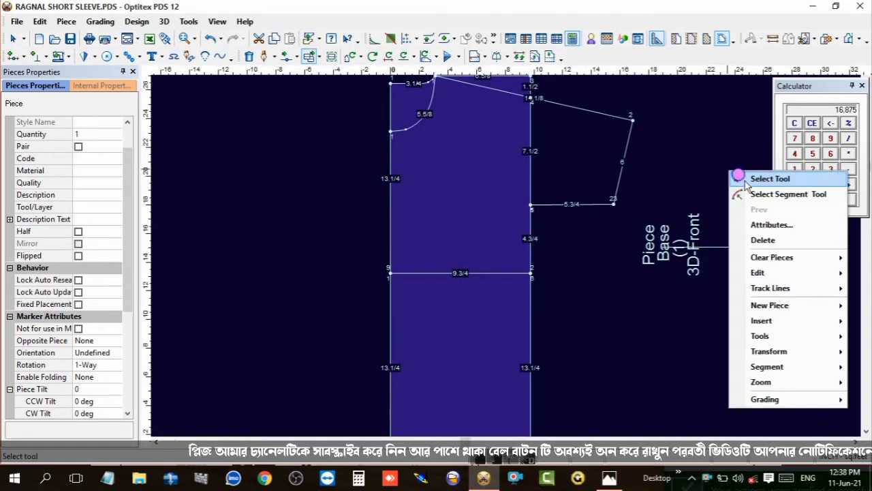
click(756, 177)
scroll(513, 263, down, 1)
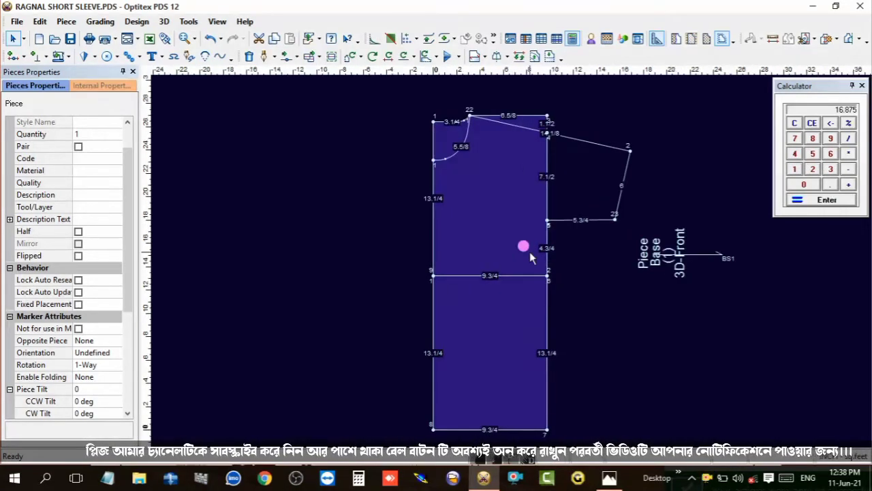
- Consult the order sheet measurements and enter 18.34 in the cleared Optitex calculator
click(610, 471)
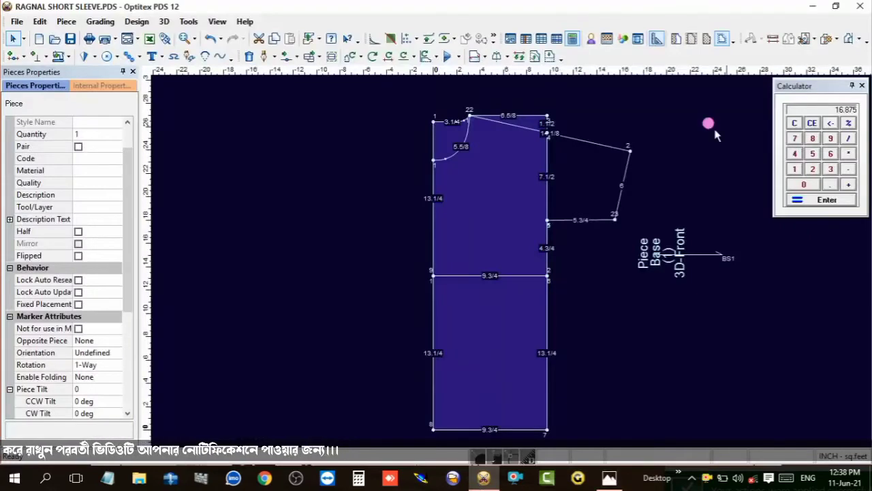
click(793, 123)
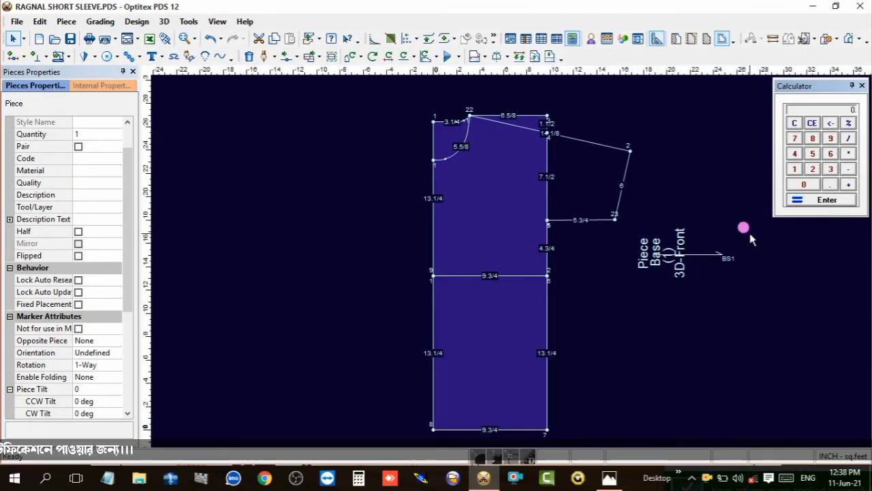
click(794, 169)
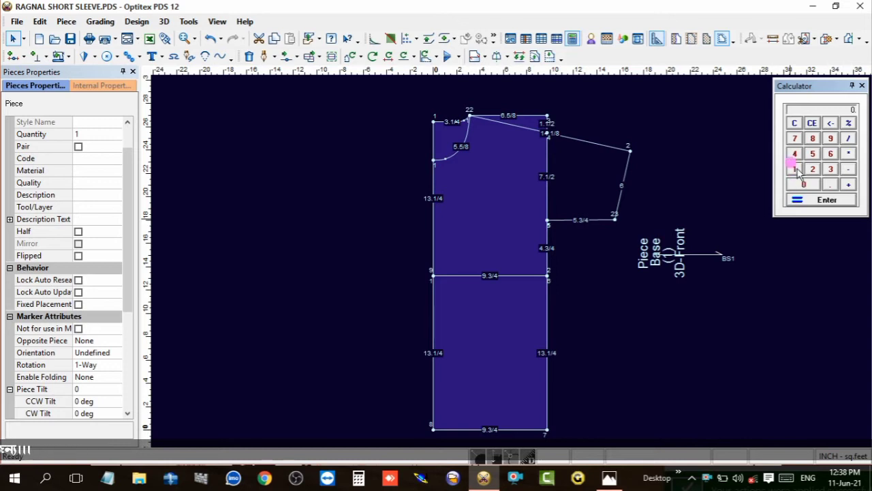
click(812, 138)
click(830, 183)
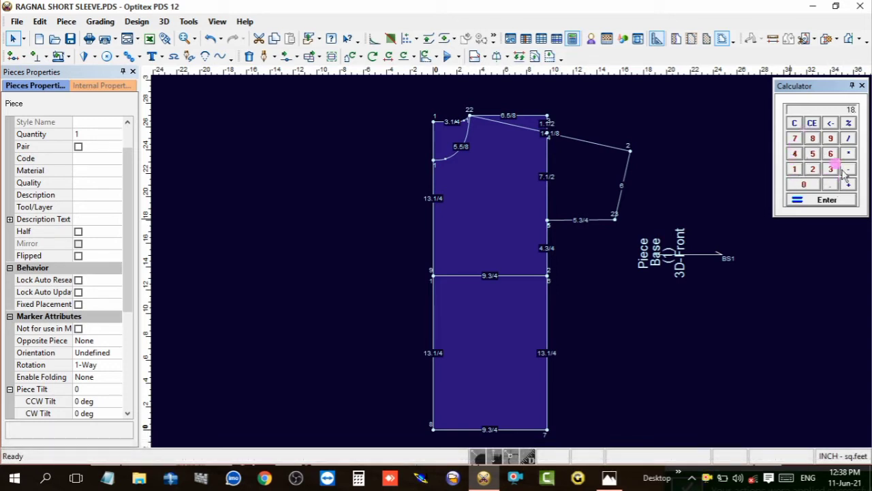
click(792, 154)
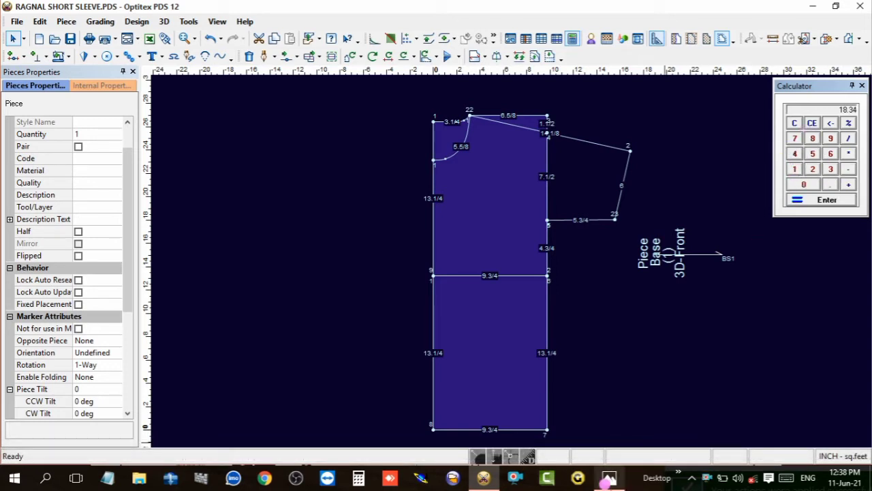
click(608, 479)
click(605, 481)
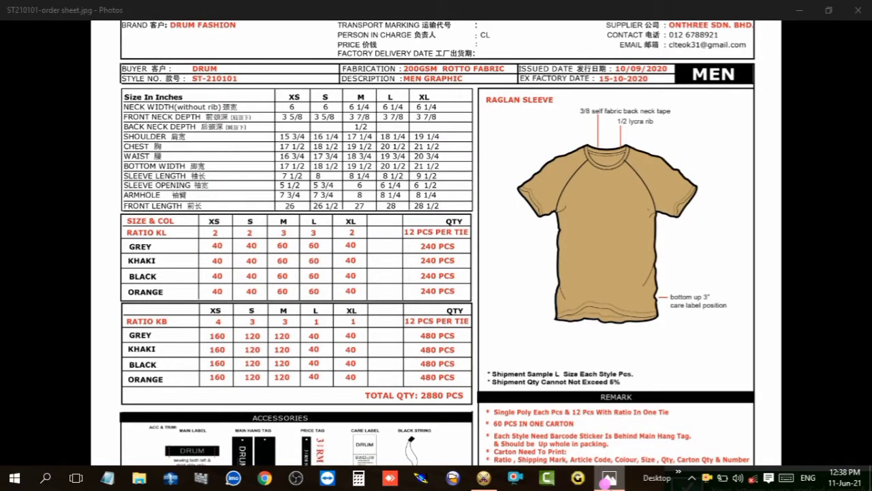
click(849, 153)
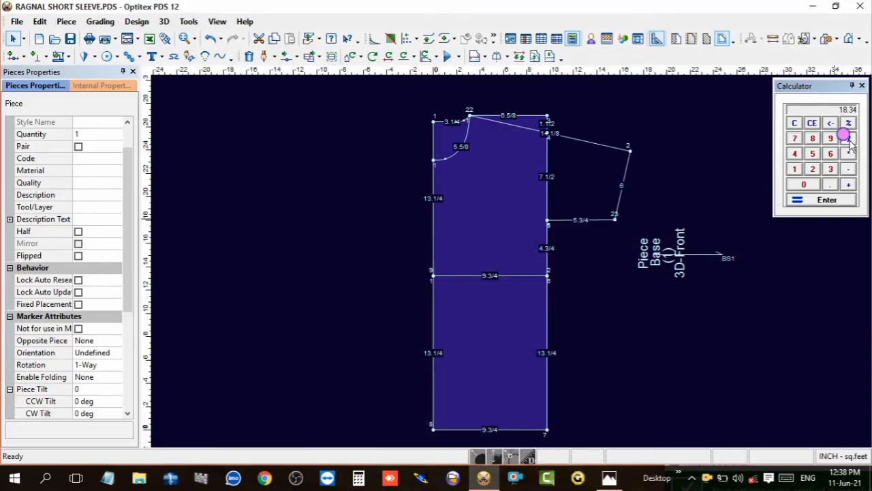
- Re-enter 18.3 in the calculator, try an operation, and clear it back to 0
click(795, 169)
click(812, 139)
click(829, 186)
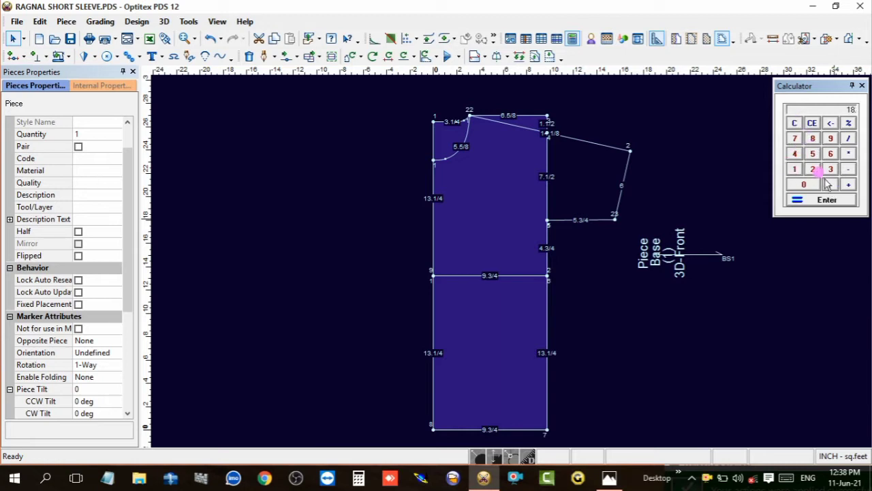
click(831, 169)
click(709, 259)
click(839, 121)
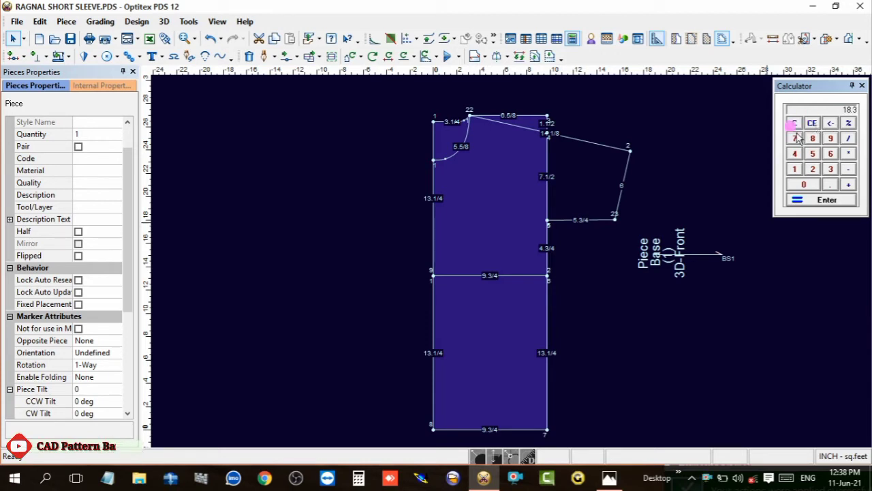
click(794, 124)
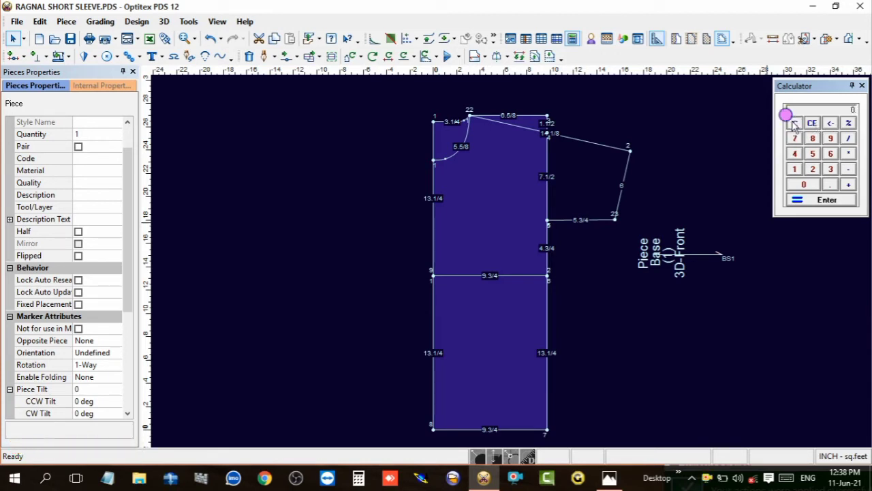
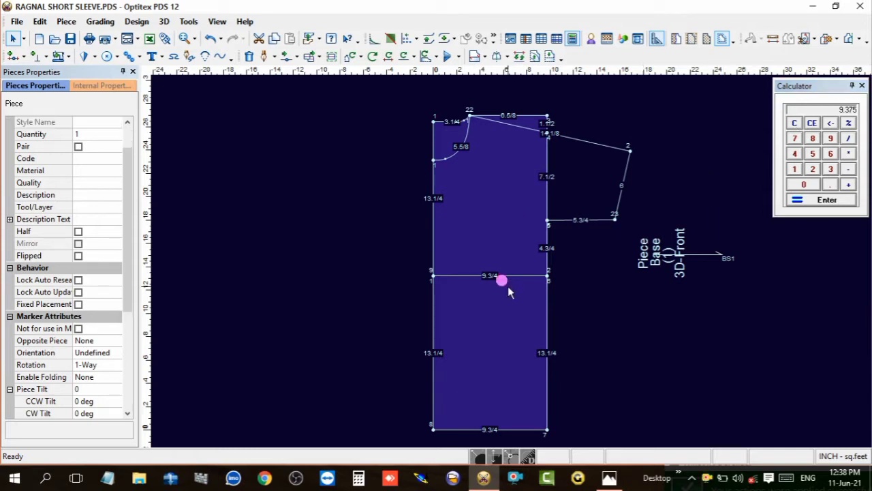
- Add a grade point on the front waistline at 9 3/8 inches, leaving 3/8 to the side seam
scroll(508, 282, down, 1)
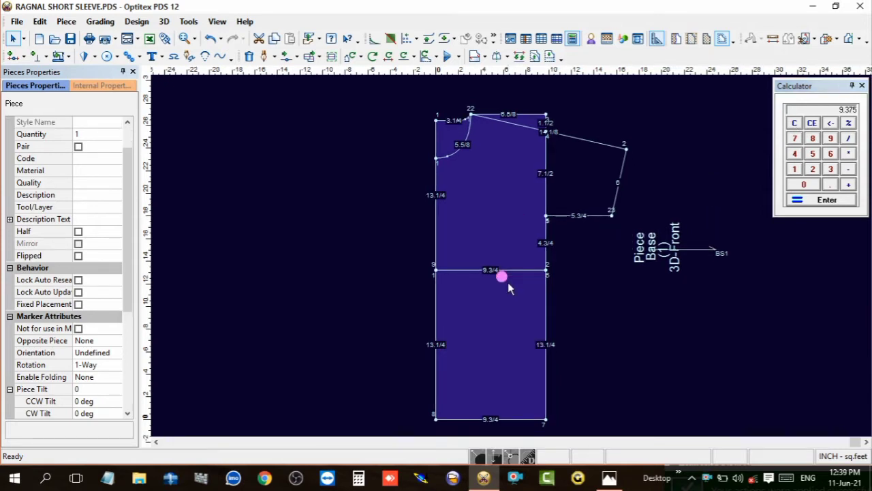
scroll(510, 274, up, 1)
scroll(507, 263, up, 1)
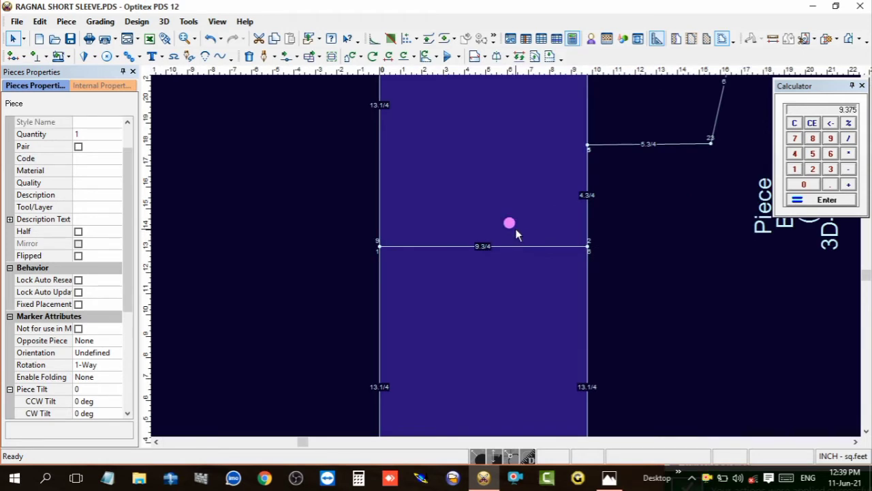
key(Insert)
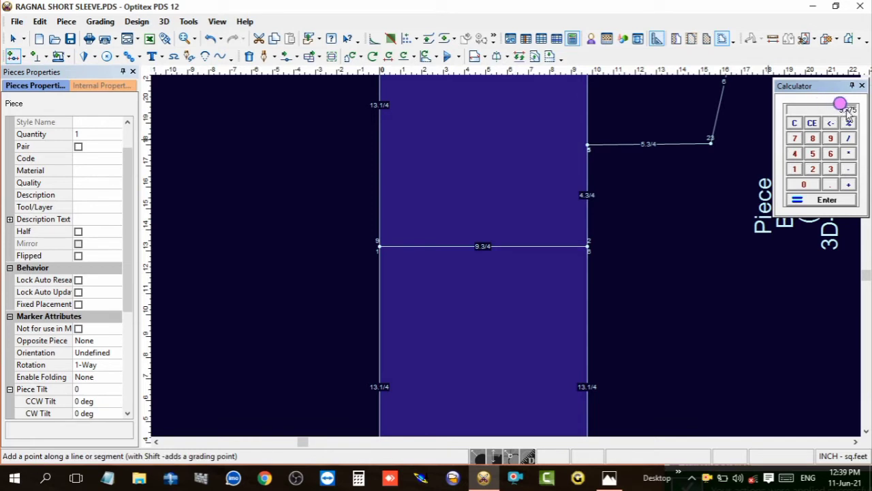
click(567, 246)
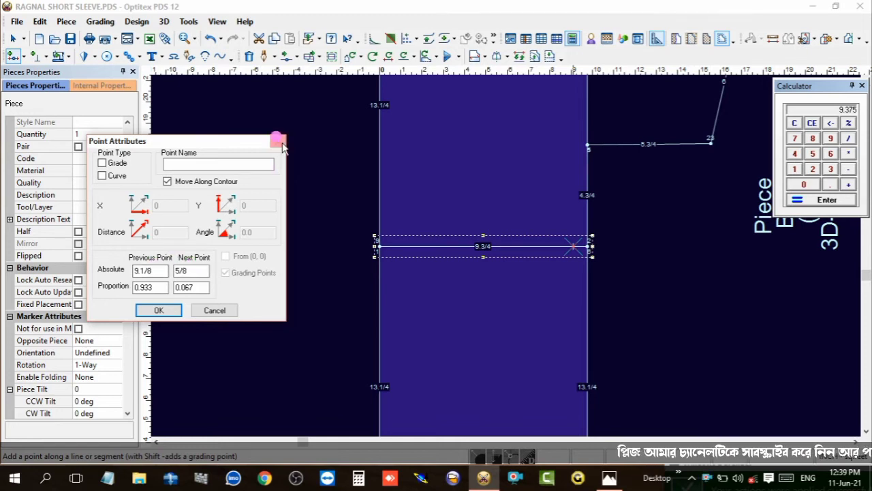
drag(158, 271, 111, 273)
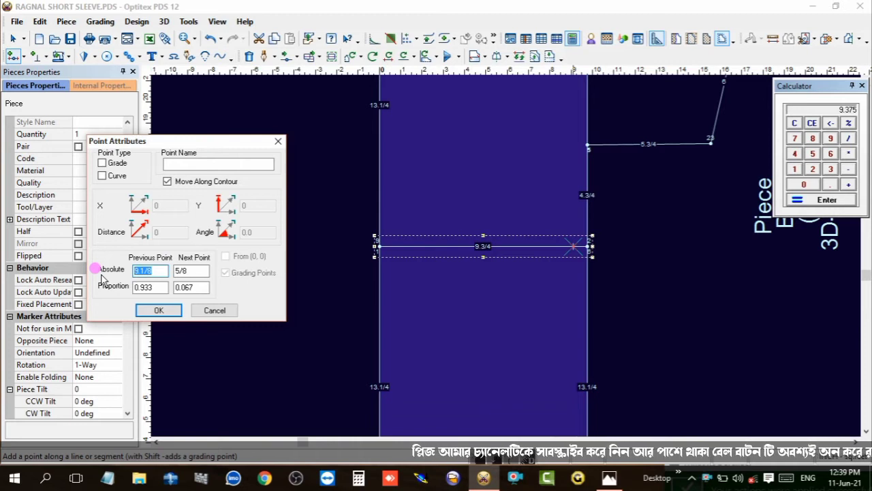
text(9.375)
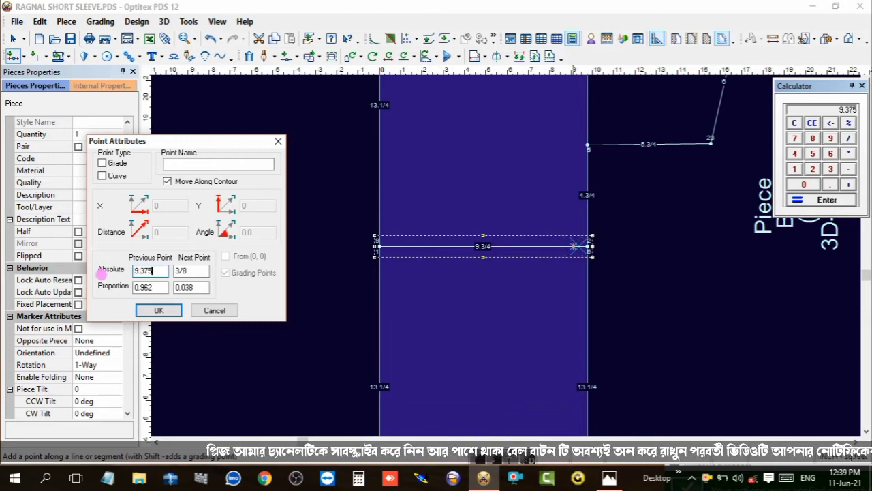
click(159, 310)
right_click(489, 171)
- Move the waist side-seam point 3/8 inch inward onto the new waistline point
click(508, 176)
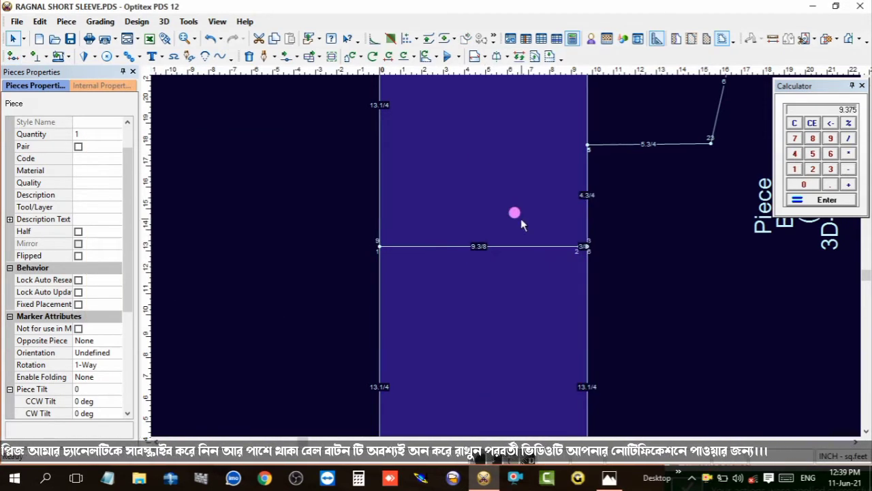
scroll(511, 231, up, 1)
scroll(506, 257, up, 2)
scroll(505, 256, up, 2)
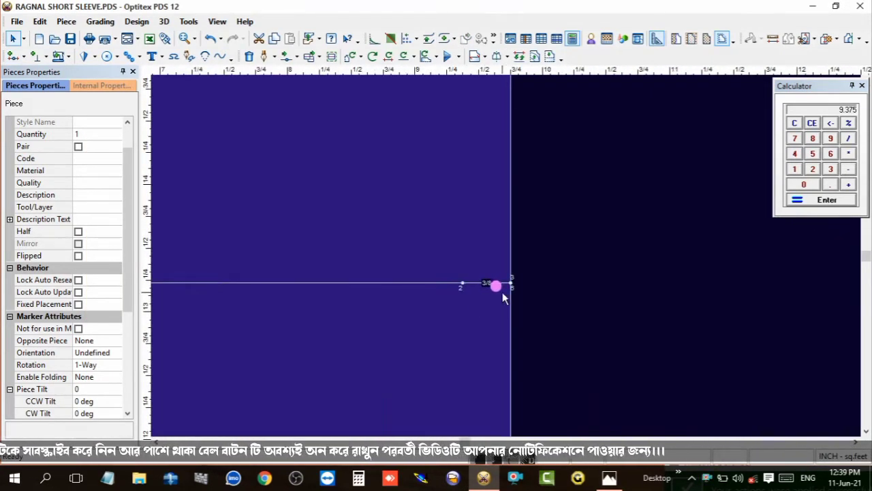
key(m)
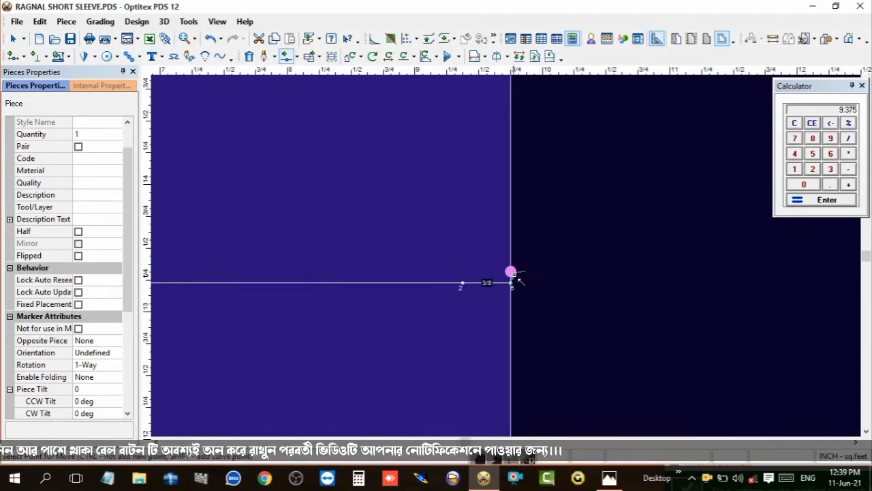
drag(512, 282, 462, 282)
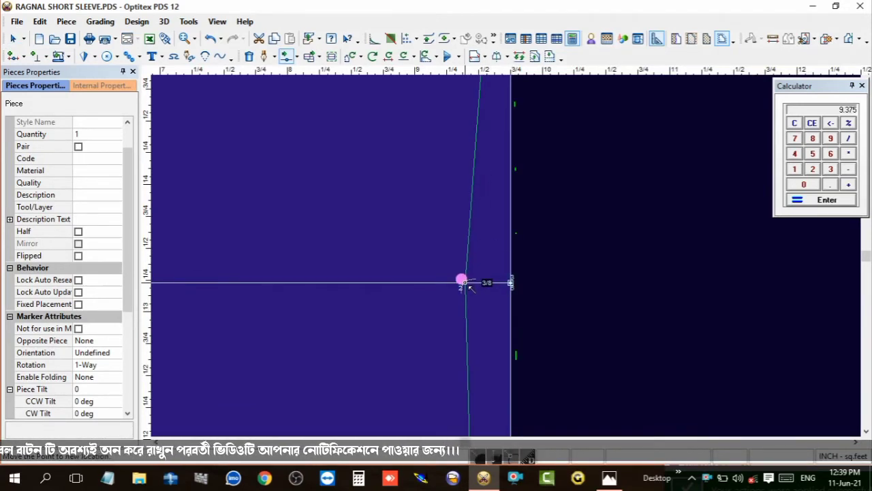
click(412, 312)
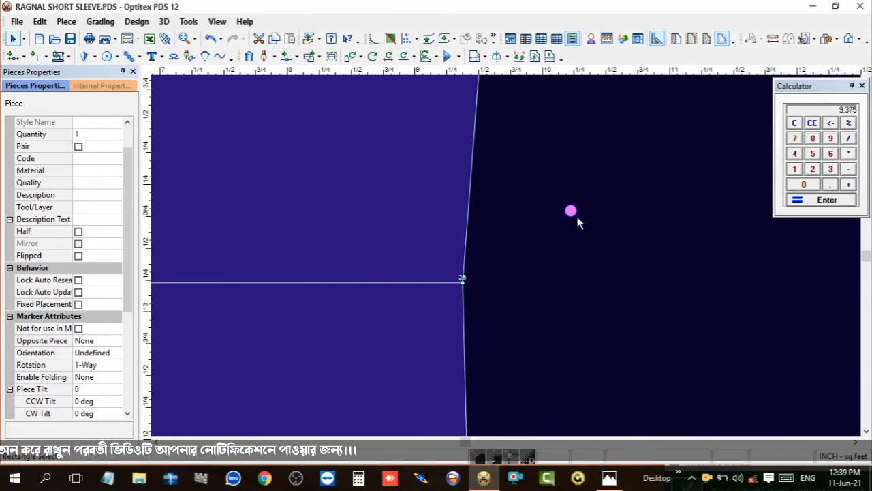
- Check the new waist corner point and zoom out to show the whole front piece
click(462, 282)
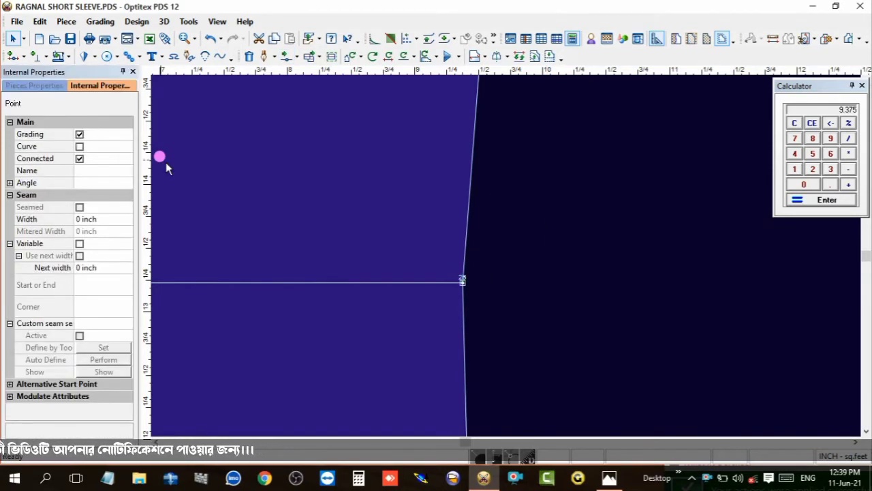
click(355, 163)
scroll(545, 284, down, 2)
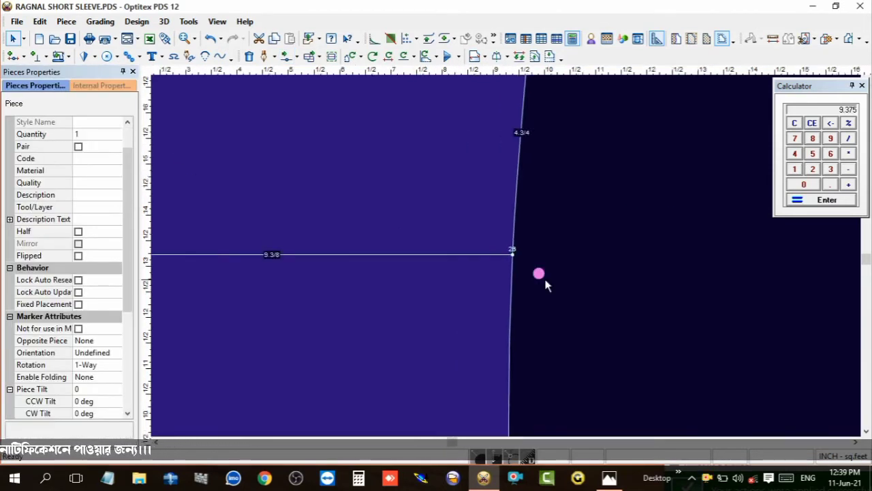
scroll(497, 278, down, 2)
scroll(497, 278, down, 2)
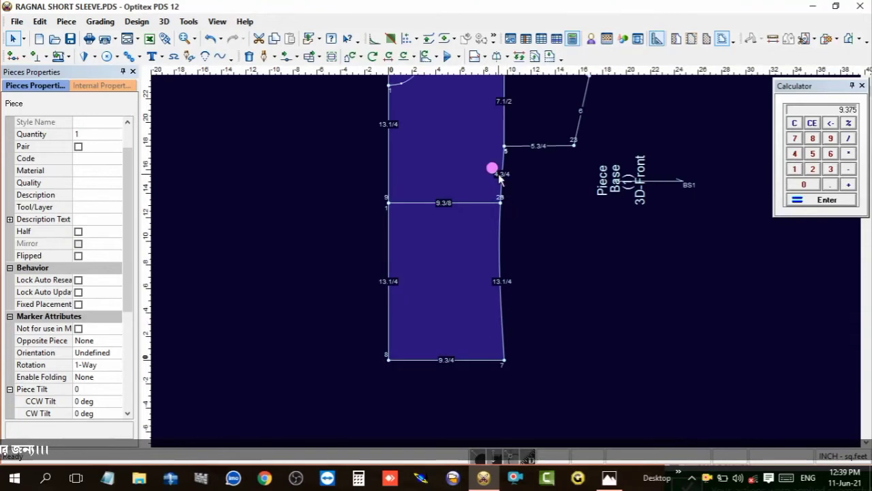
middle_drag(492, 170, 505, 265)
- Check measurements on the ST210101 order sheet image and return to the front body
scroll(502, 256, up, 1)
scroll(511, 272, down, 1)
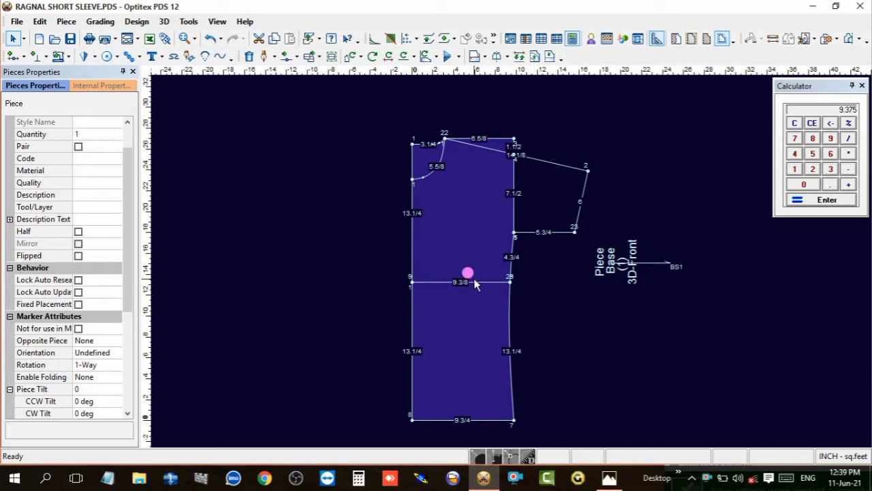
click(608, 478)
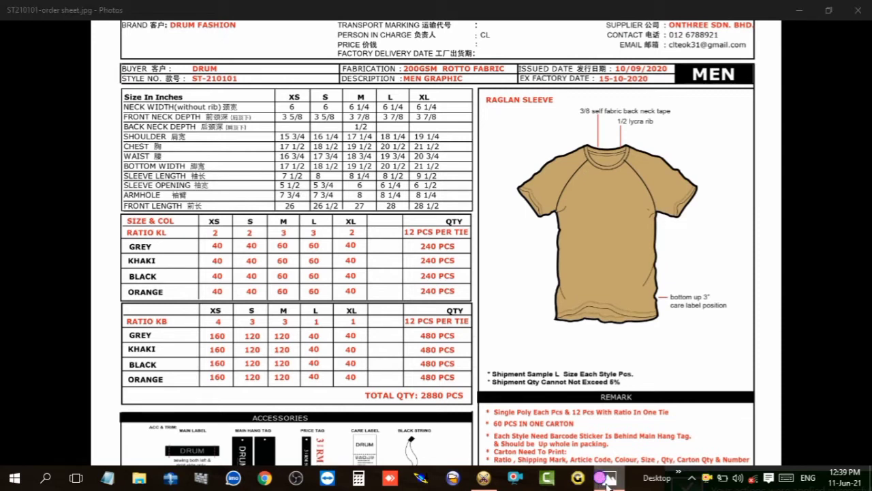
click(607, 479)
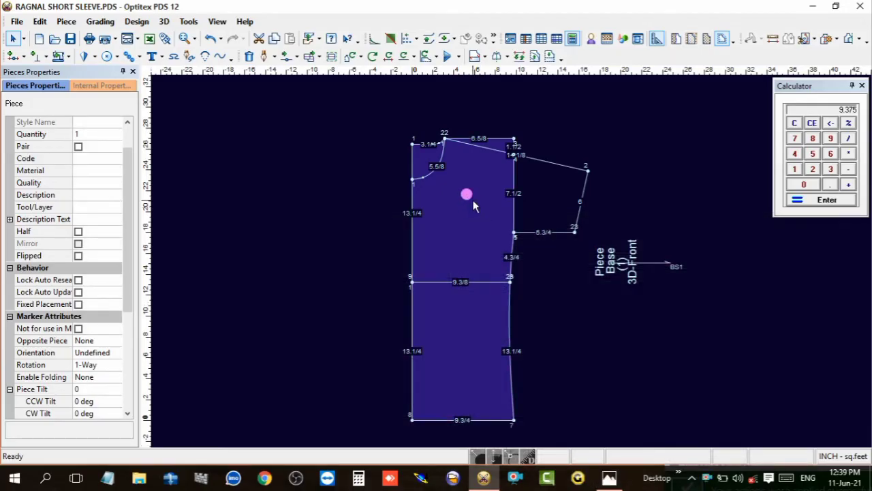
- Try mirroring the front body along a vertical half line, then undo it to keep the half piece
key(h)
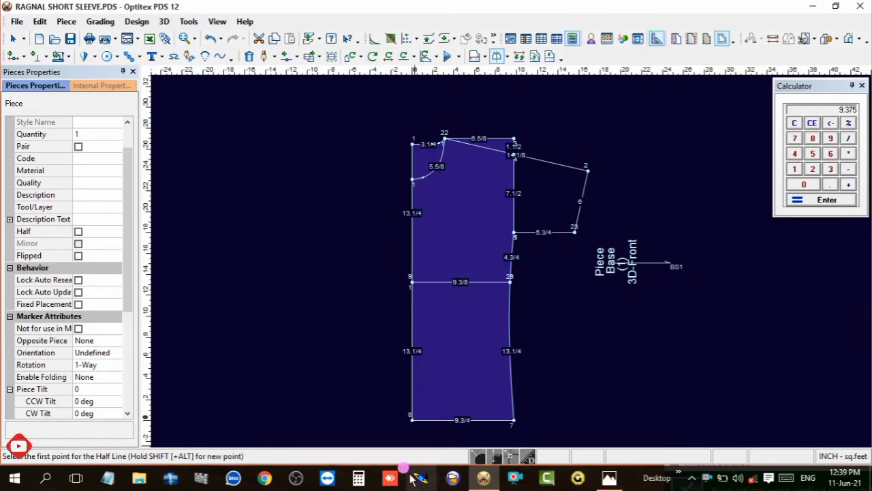
click(410, 416)
click(410, 143)
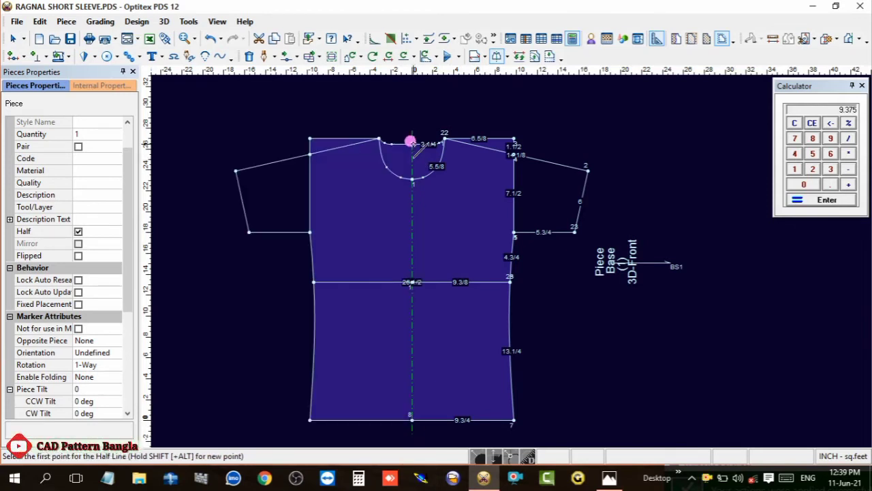
right_click(452, 102)
click(476, 113)
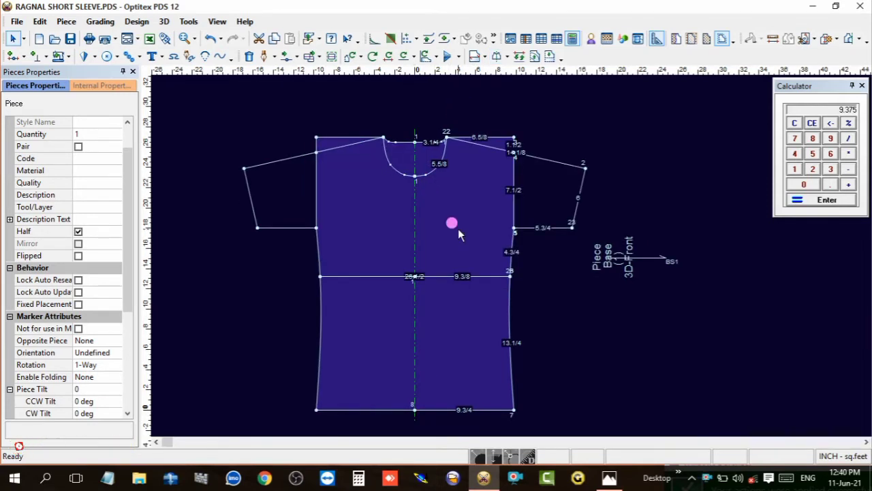
key(ctrl+z)
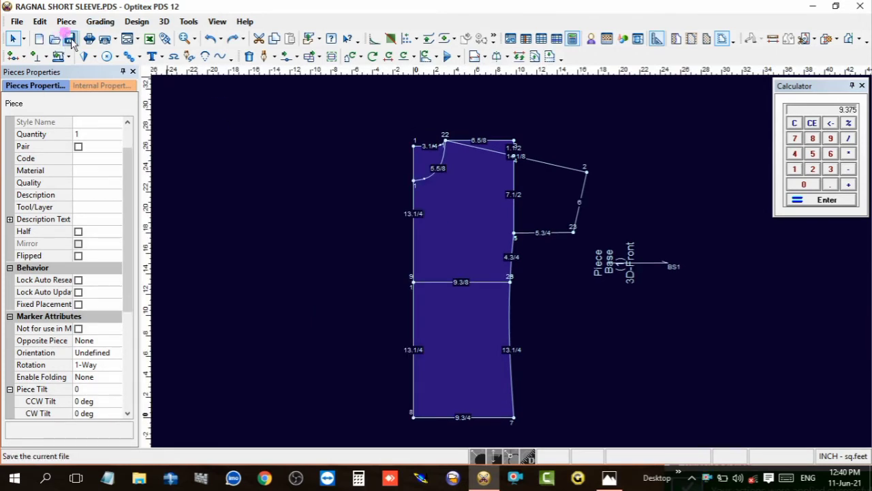
key(ctrl+z)
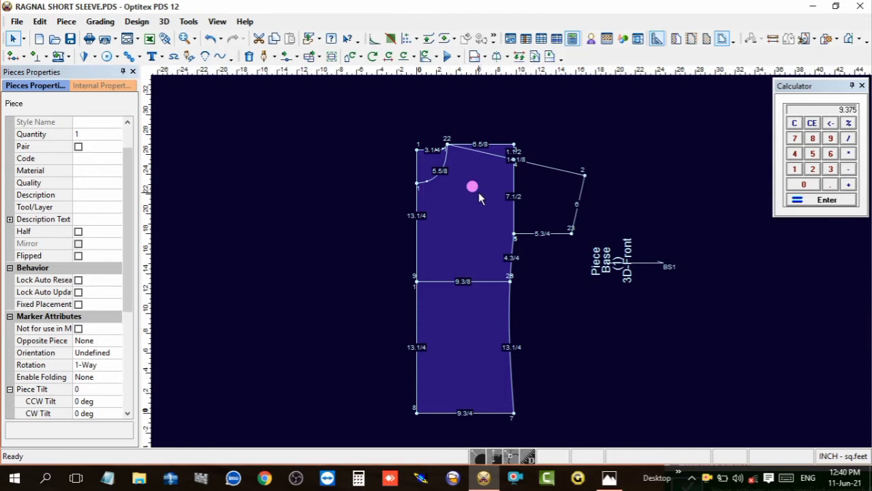
- Centre the front body's baseline in the piece, clear the calculator, and reopen the order sheet
scroll(479, 191, up, 2)
scroll(504, 257, up, 2)
scroll(505, 259, down, 2)
scroll(505, 259, down, 2)
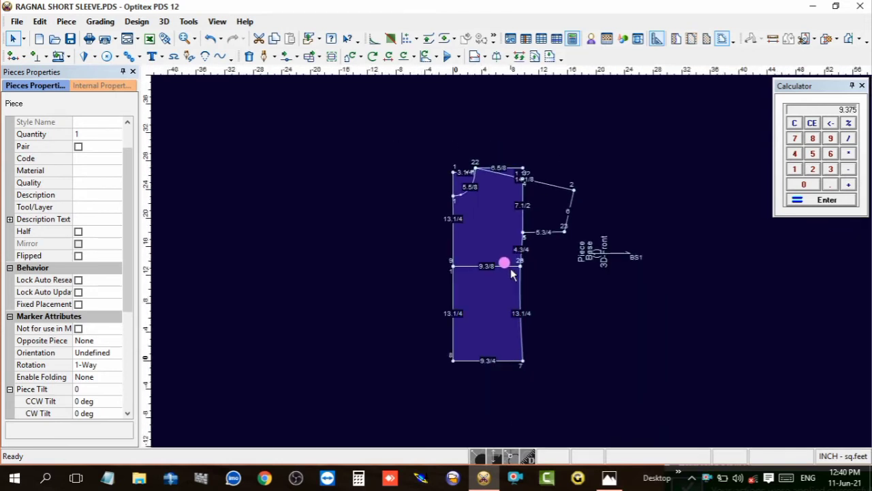
scroll(506, 253, up, 2)
scroll(507, 239, up, 1)
scroll(505, 255, up, 1)
scroll(505, 254, down, 2)
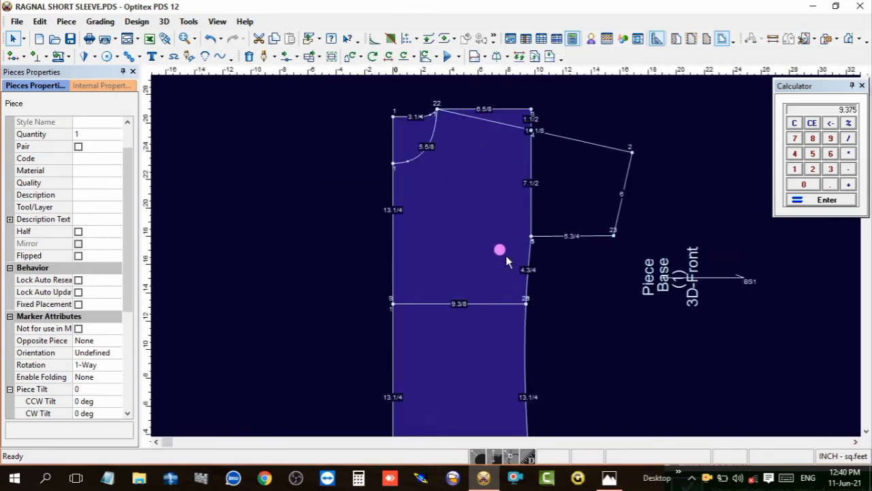
scroll(506, 255, down, 1)
scroll(504, 254, down, 1)
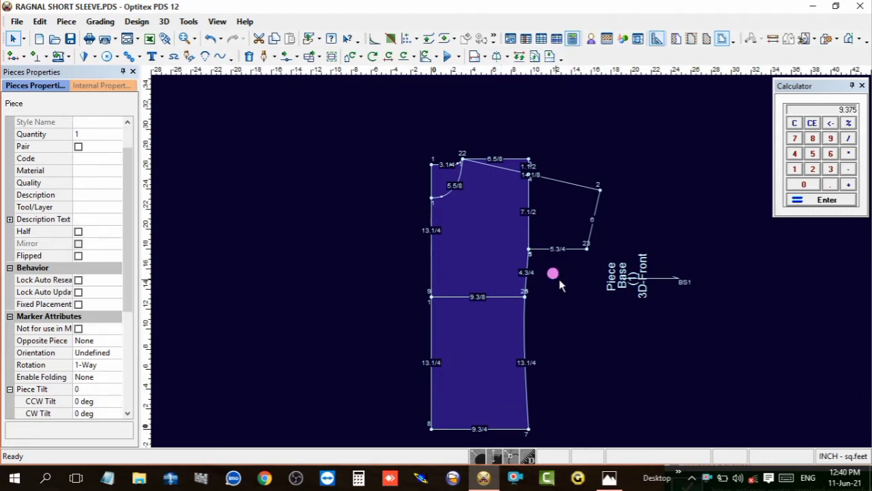
click(479, 60)
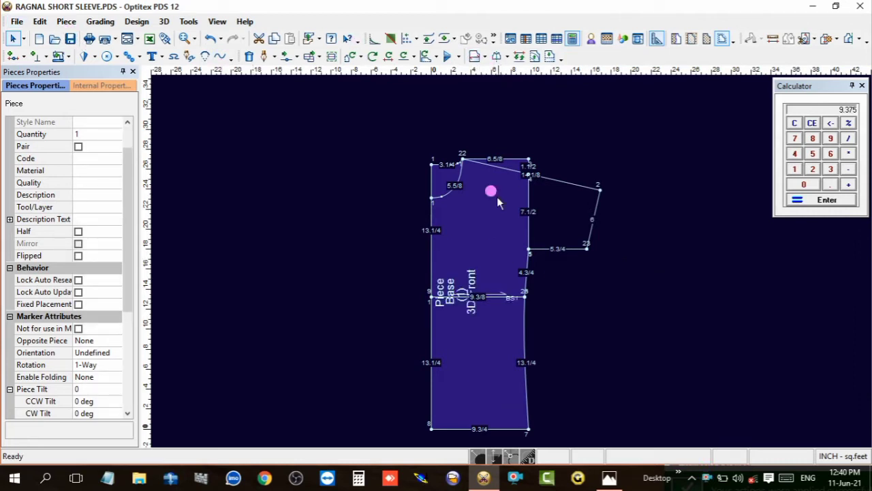
click(792, 126)
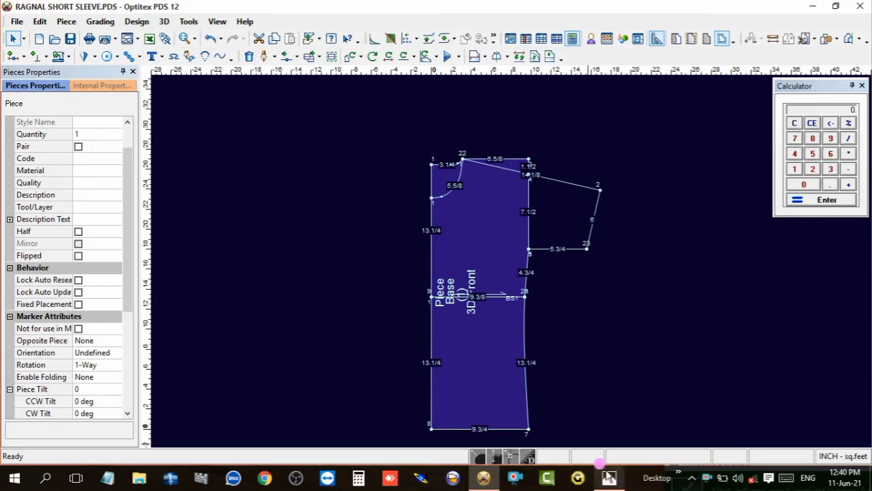
click(606, 476)
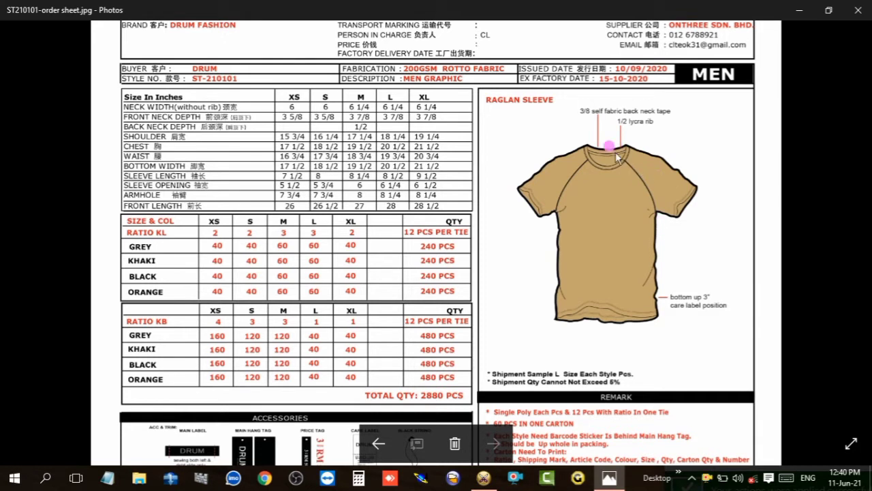
- Add a grade point on the neckline curve 1/2 inch from corner point 33
click(484, 477)
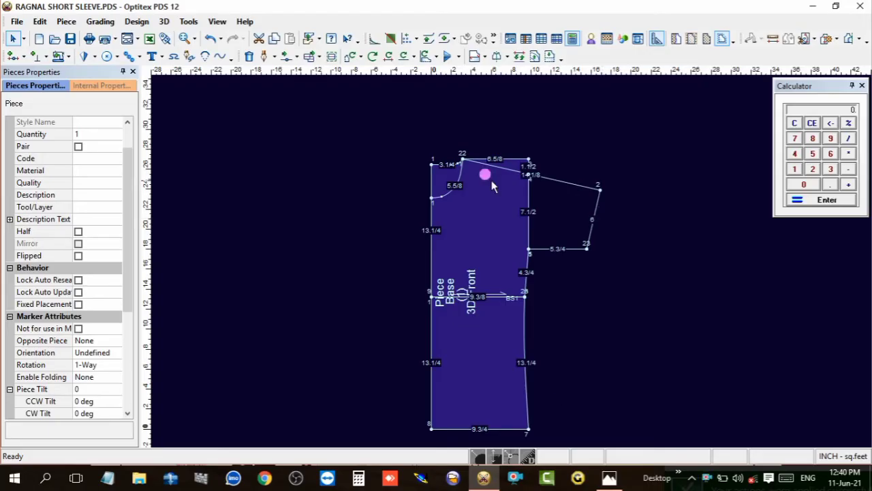
scroll(494, 173, up, 2)
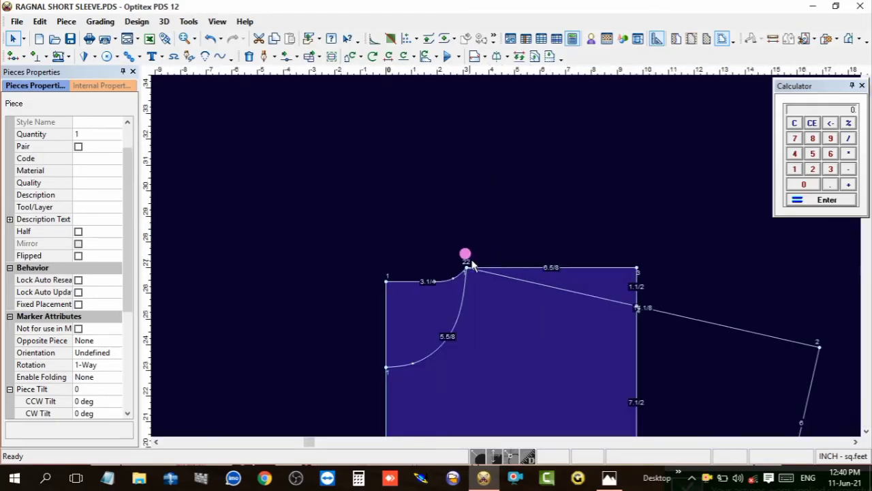
scroll(470, 256, up, 2)
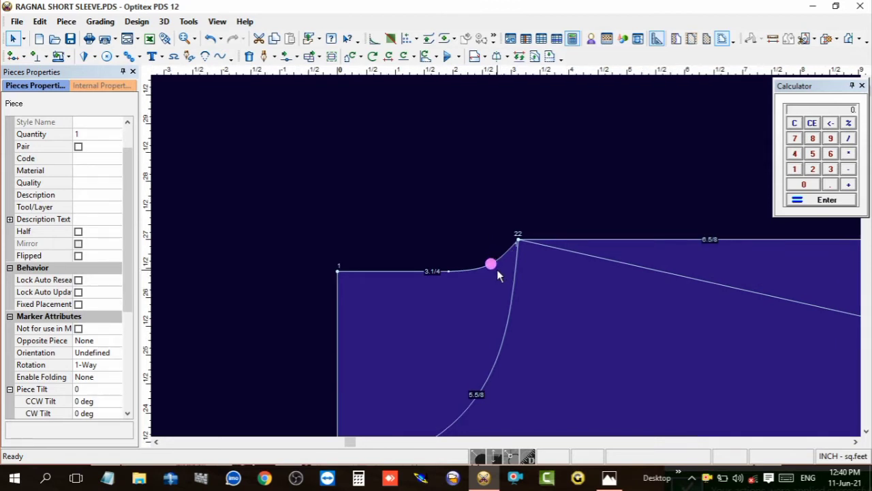
key(p)
click(500, 261)
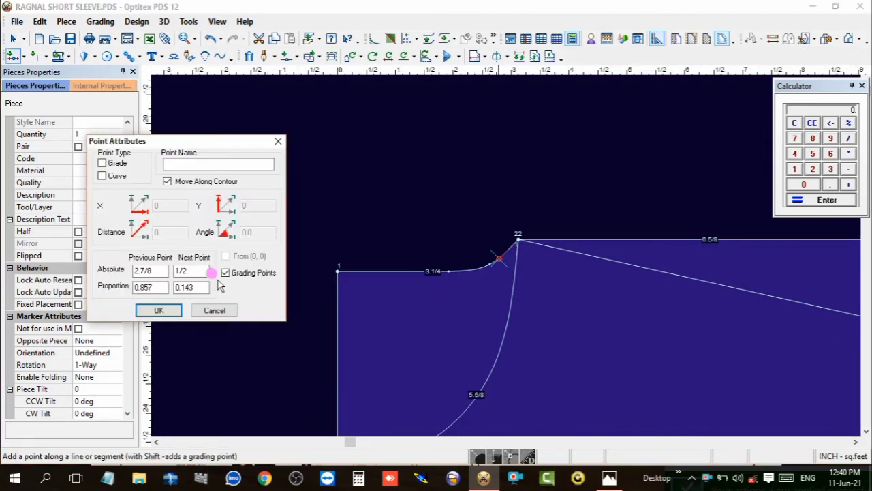
click(186, 271)
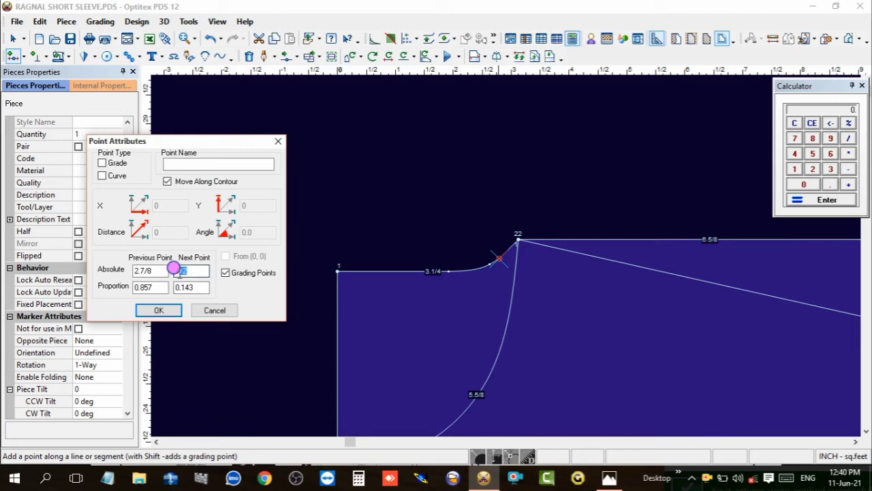
click(102, 163)
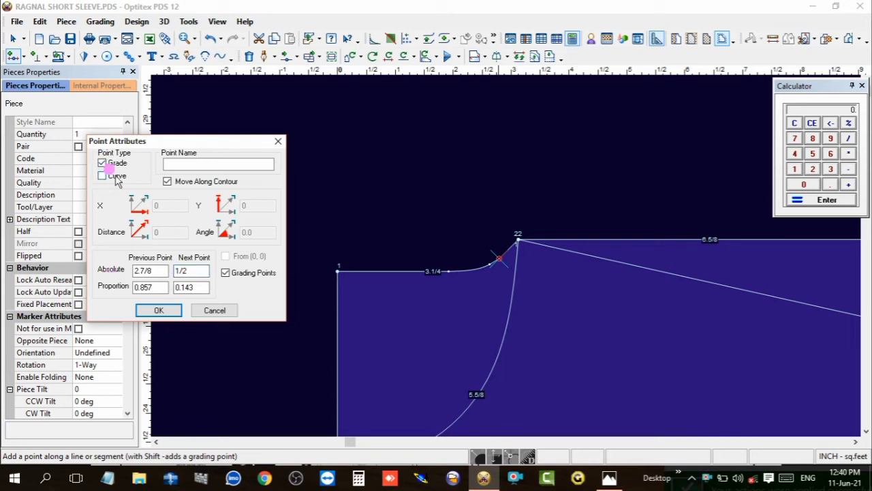
click(158, 310)
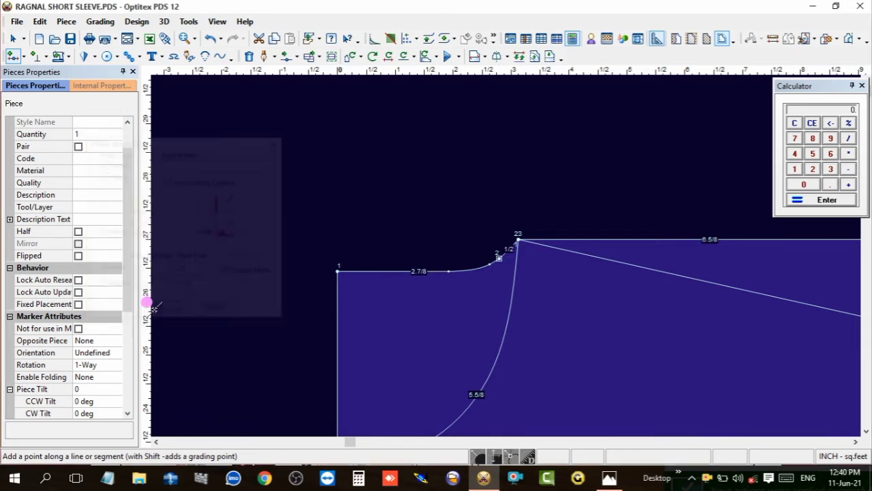
- Add a graded curve point on the armhole curve 1 1/2 inches from point 33
click(504, 272)
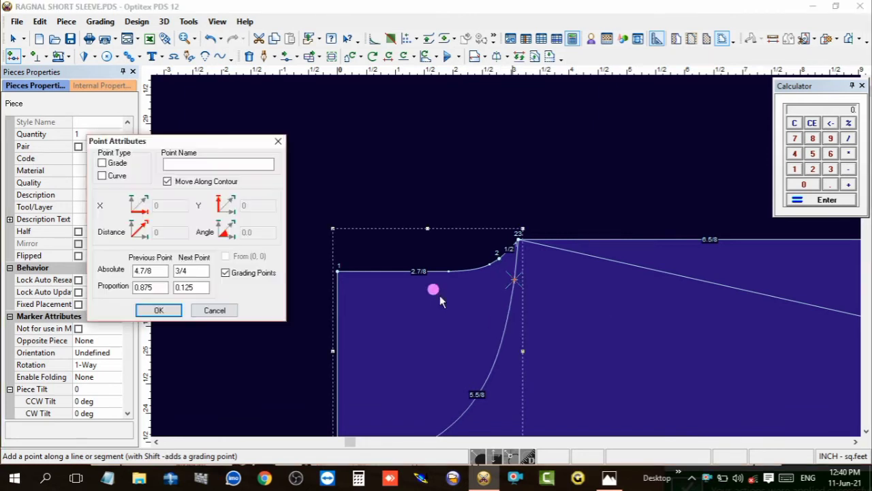
double_click(179, 270)
click(140, 270)
text(1.5)
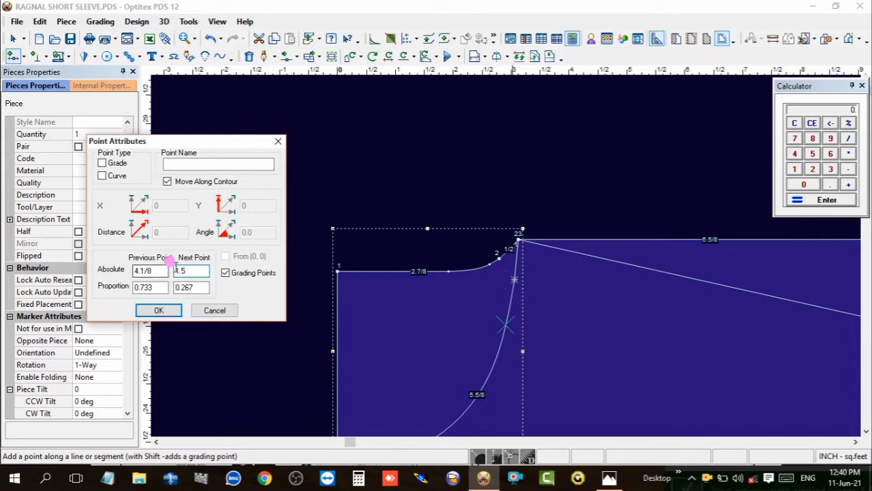
click(101, 163)
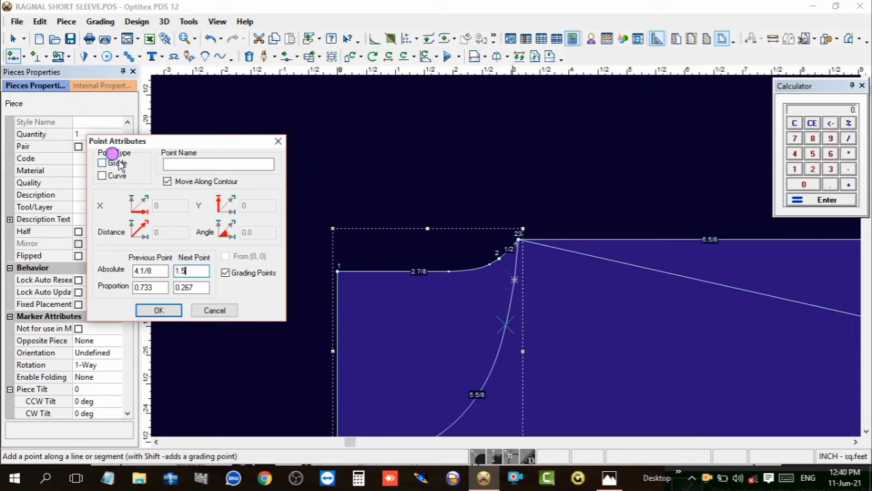
click(101, 175)
click(155, 312)
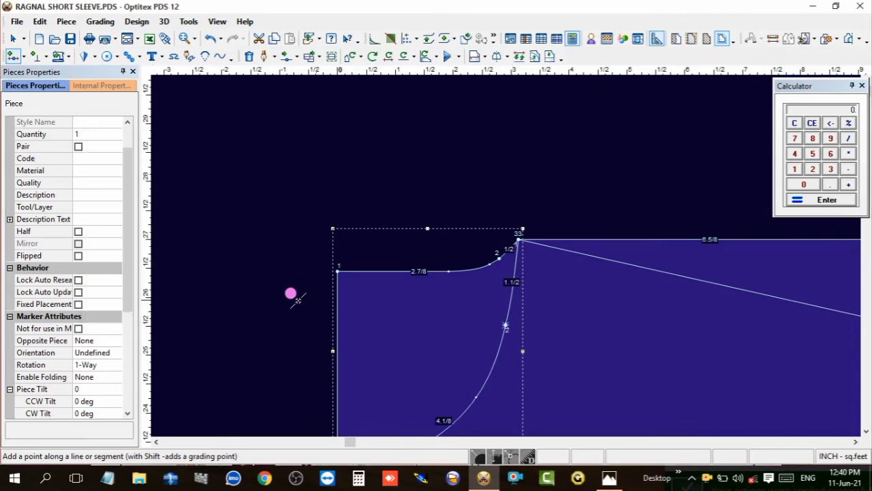
right_click(450, 182)
click(465, 192)
click(465, 310)
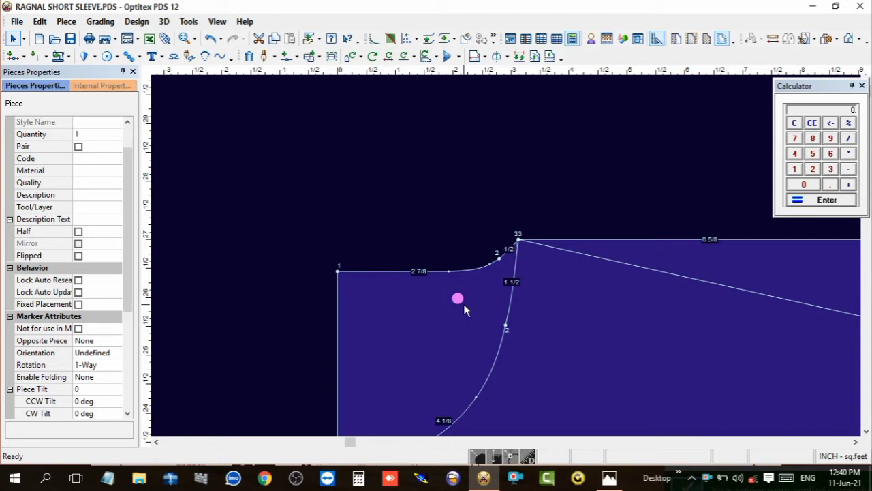
key(d)
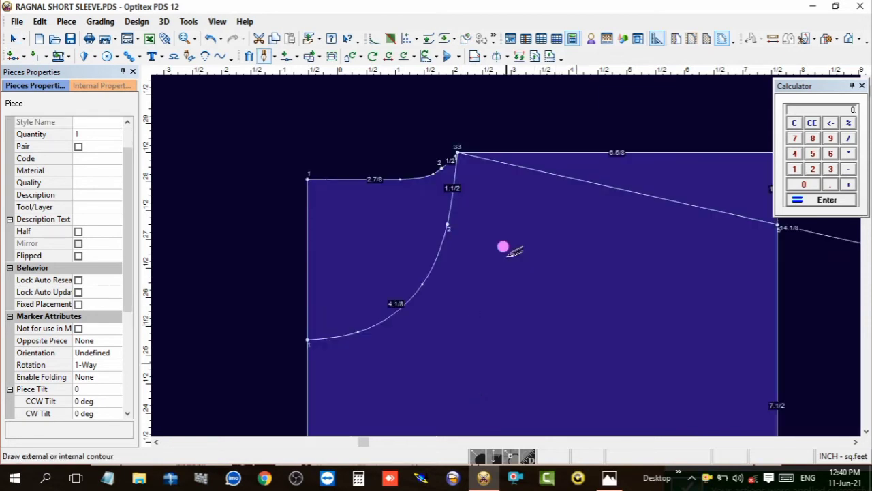
scroll(505, 320, down, 2)
scroll(502, 247, down, 2)
scroll(502, 252, down, 1)
key(h)
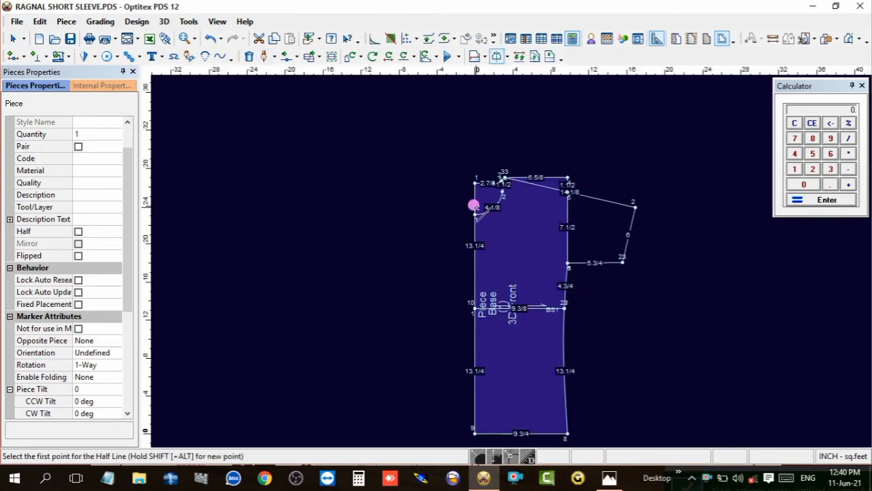
click(475, 183)
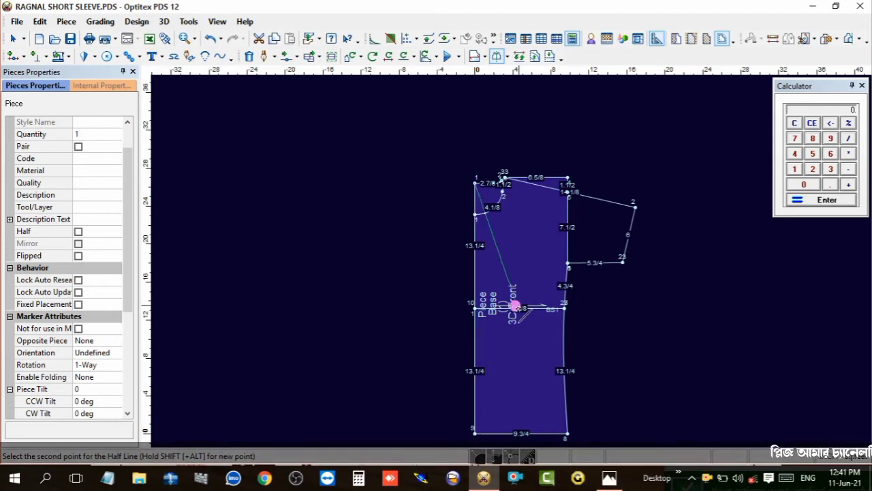
right_click(523, 233)
key(Escape)
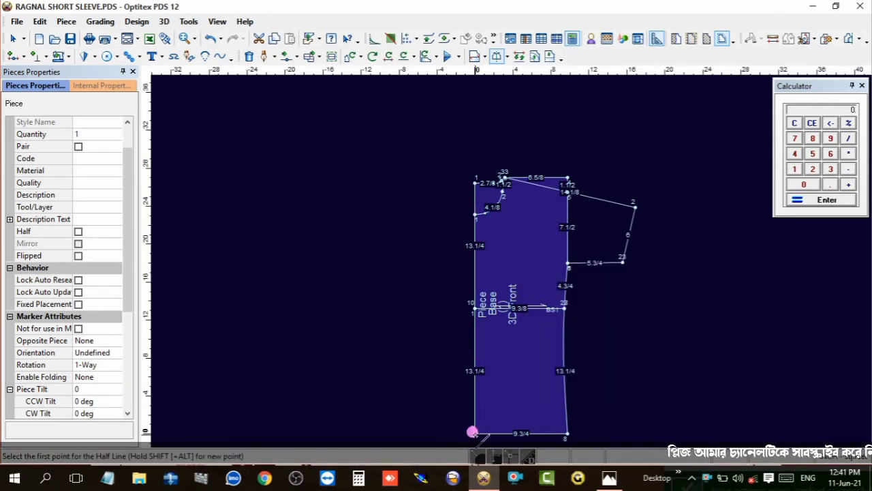
click(474, 431)
click(475, 182)
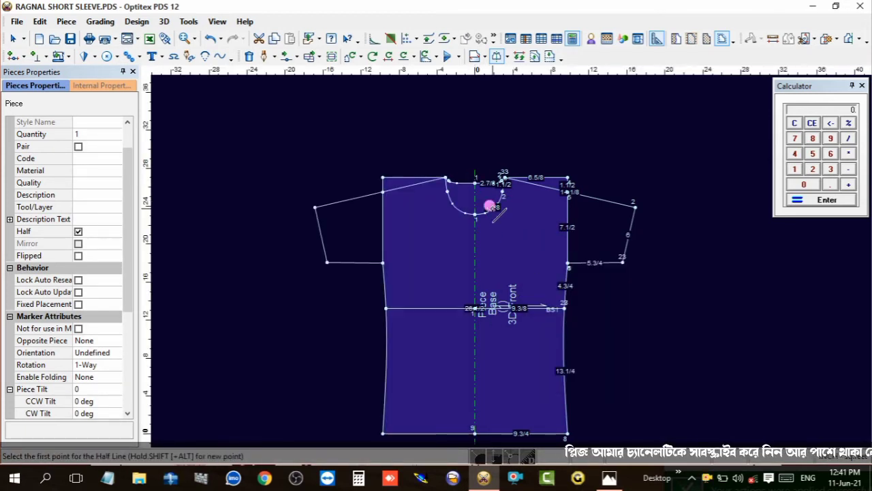
scroll(500, 246, up, 2)
scroll(500, 245, up, 3)
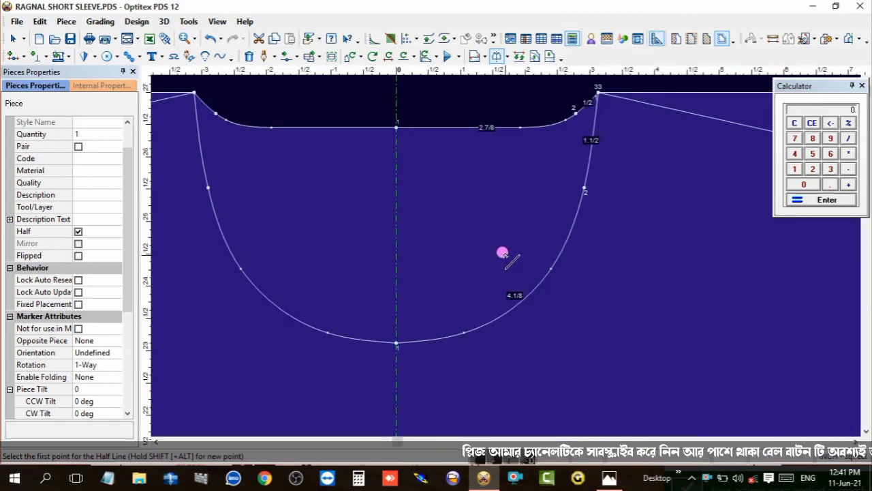
key(ctrl+z)
scroll(502, 252, down, 1)
scroll(502, 251, down, 2)
scroll(502, 251, up, 2)
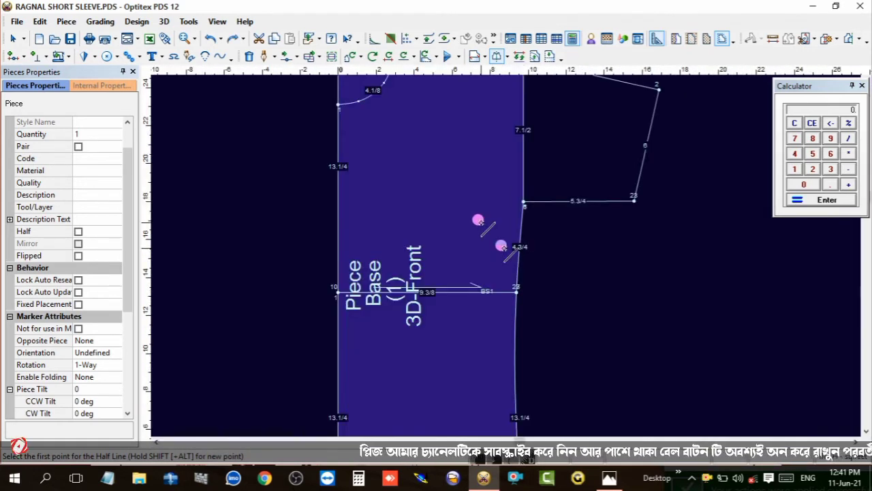
scroll(502, 253, down, 1)
scroll(502, 253, up, 3)
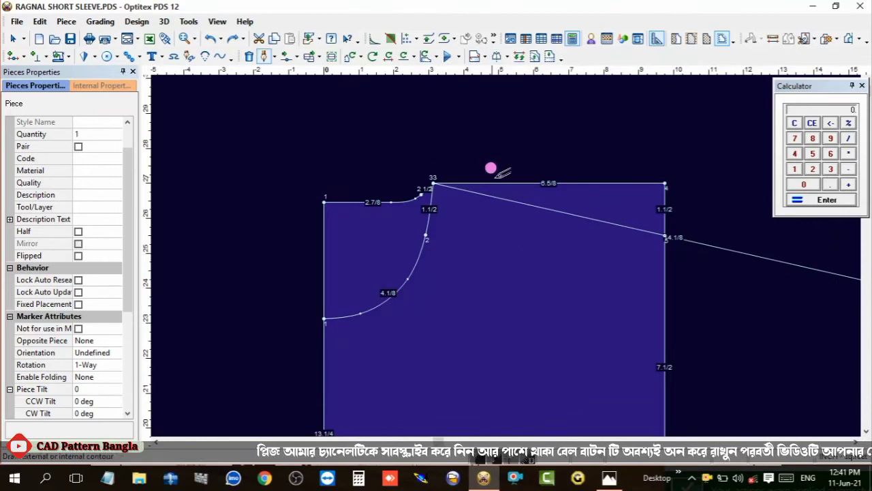
- Draw the first internal raglan line, 11 1/8 long, from neck point 33 to the underarm corner
click(419, 181)
click(412, 311)
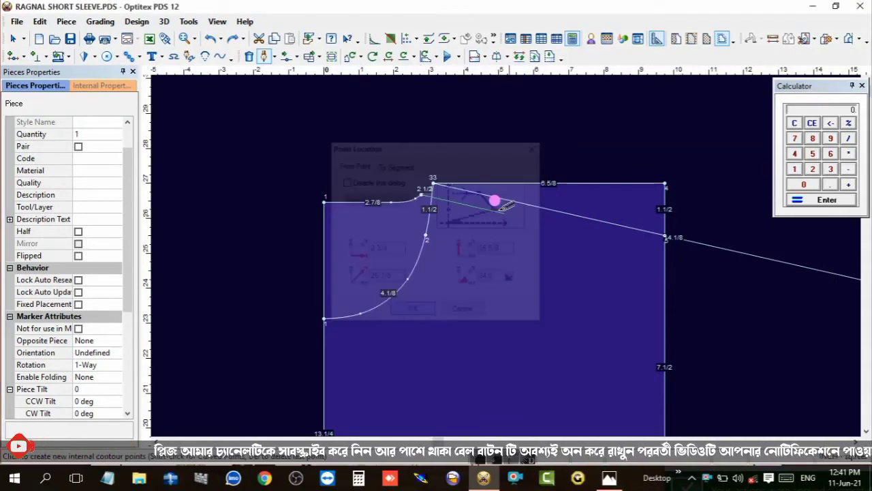
scroll(496, 225, down, 2)
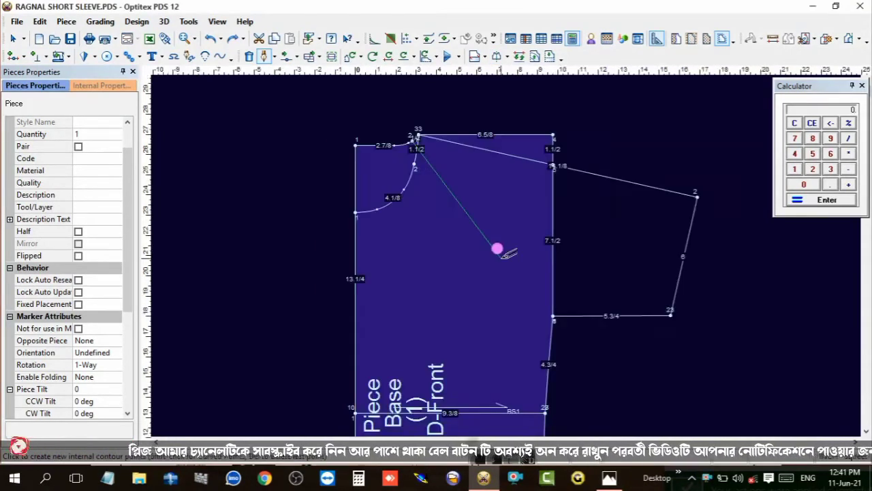
click(547, 306)
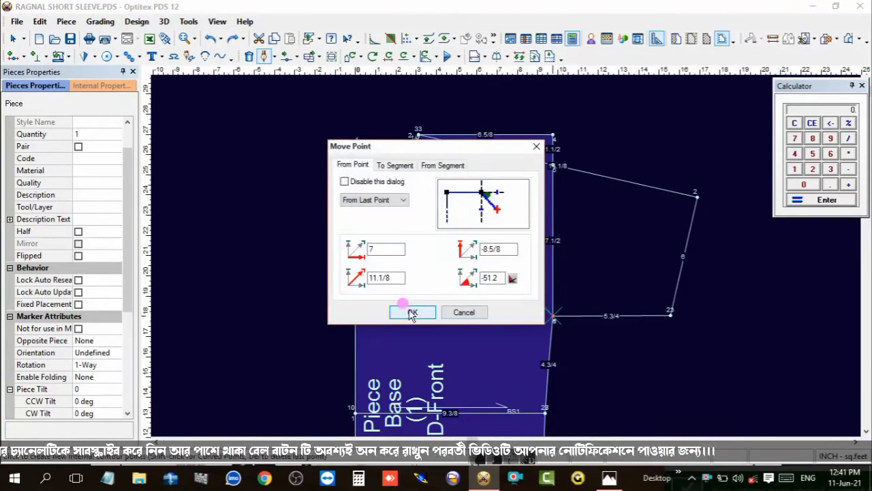
click(409, 310)
right_click(584, 104)
click(611, 167)
- Draw the second internal raglan line, 10 1/8 long, from the armhole point to the underarm corner
click(414, 154)
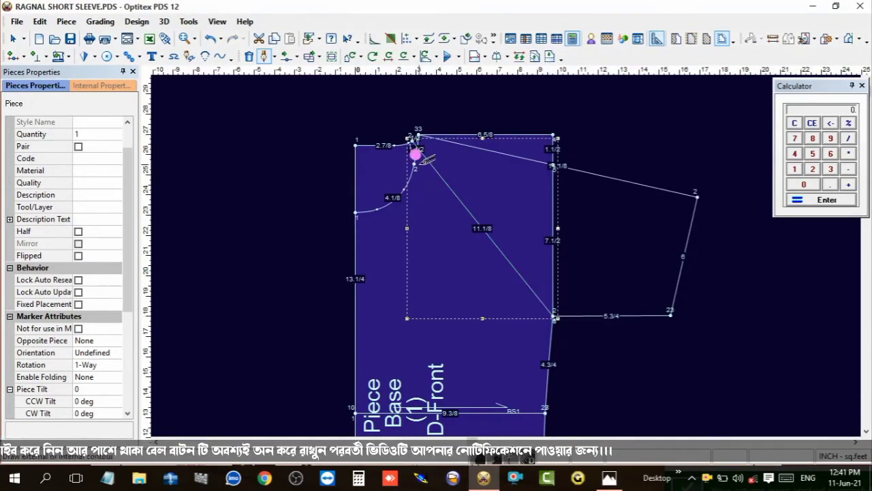
click(413, 309)
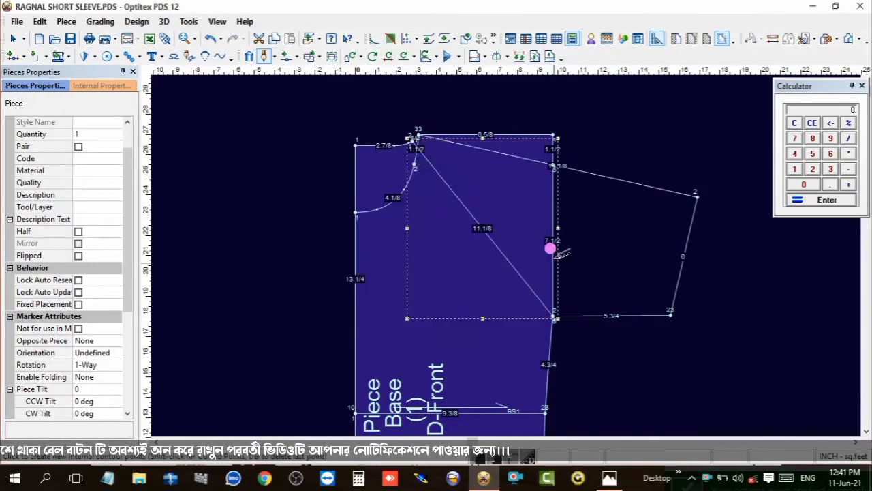
click(551, 299)
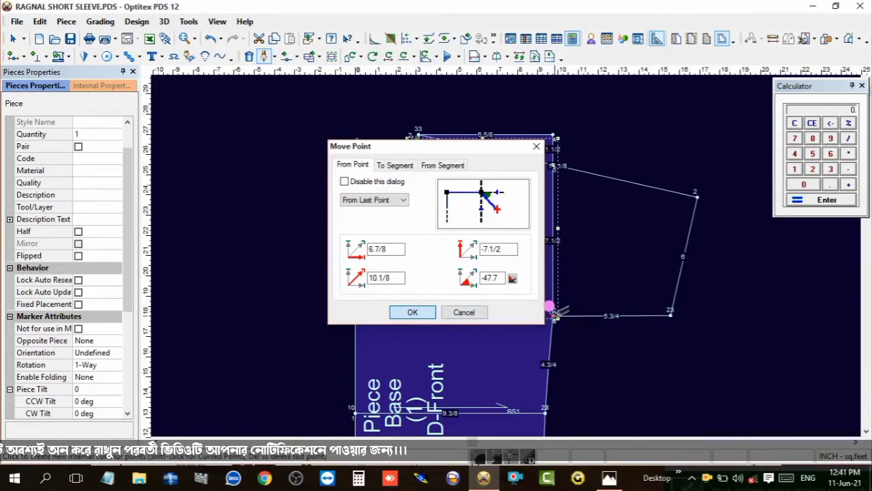
click(411, 312)
click(612, 119)
right_click(617, 125)
click(651, 144)
right_click(657, 120)
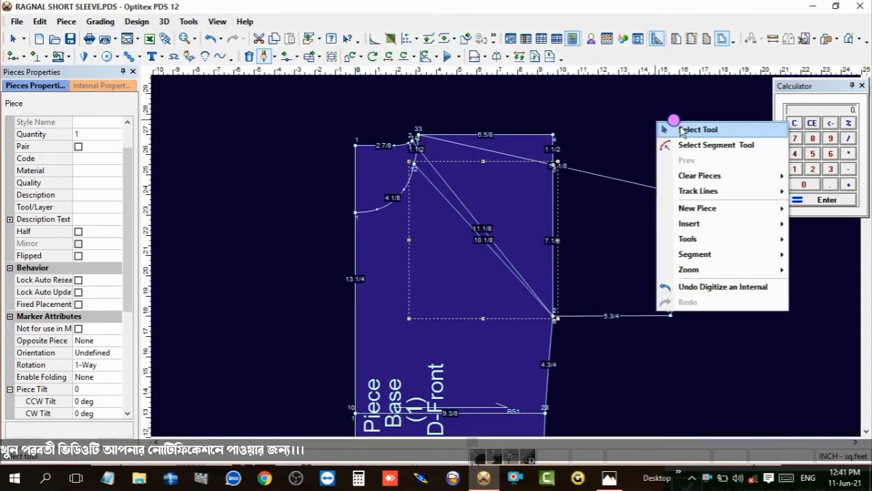
click(677, 128)
- Move two points on the second raglan line to bend it into a curve
click(481, 194)
scroll(505, 255, up, 3)
scroll(508, 259, down, 1)
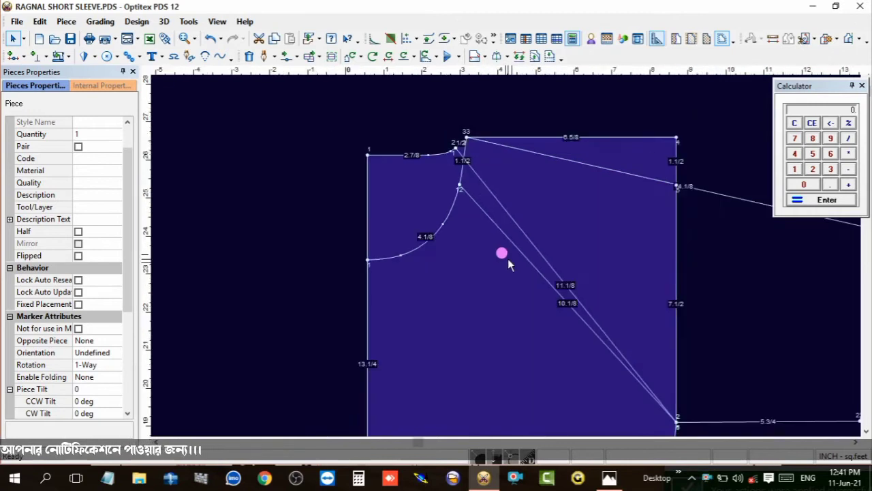
scroll(504, 248, down, 2)
scroll(503, 245, up, 2)
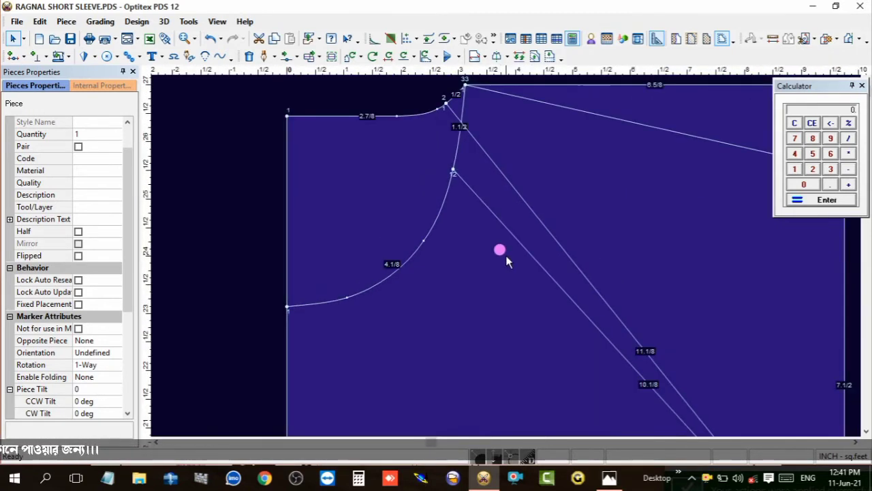
key(m)
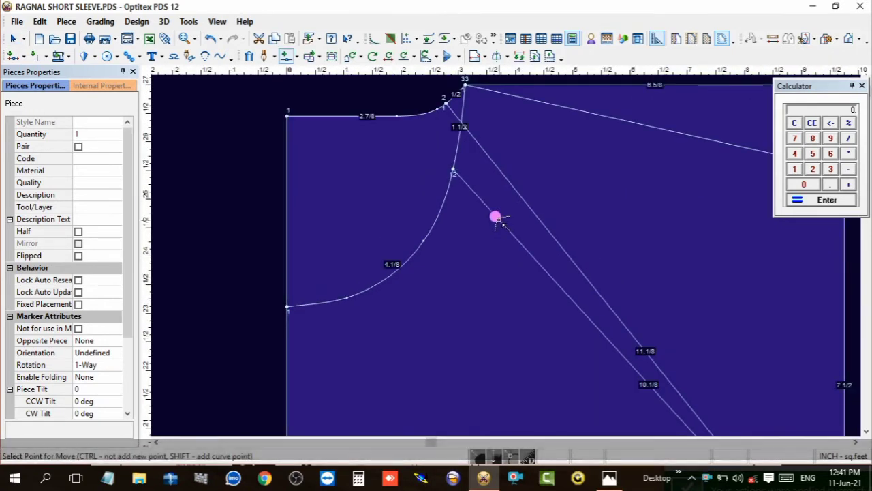
click(498, 218)
click(519, 202)
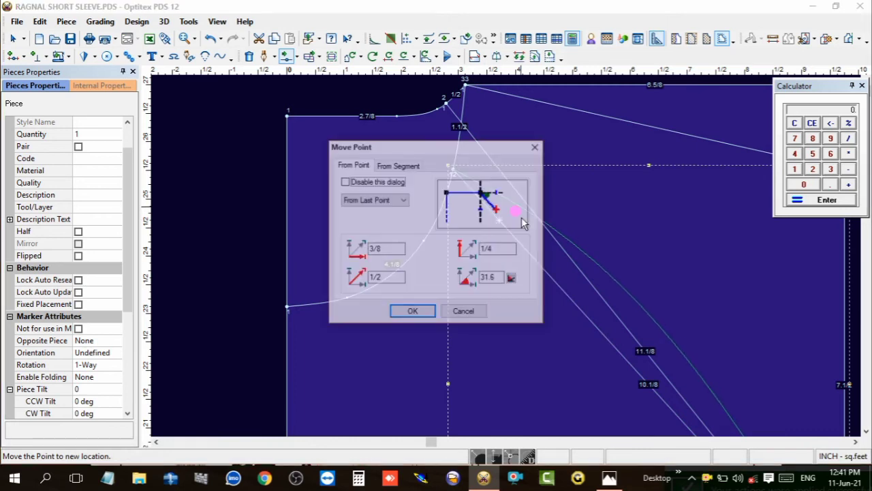
click(419, 311)
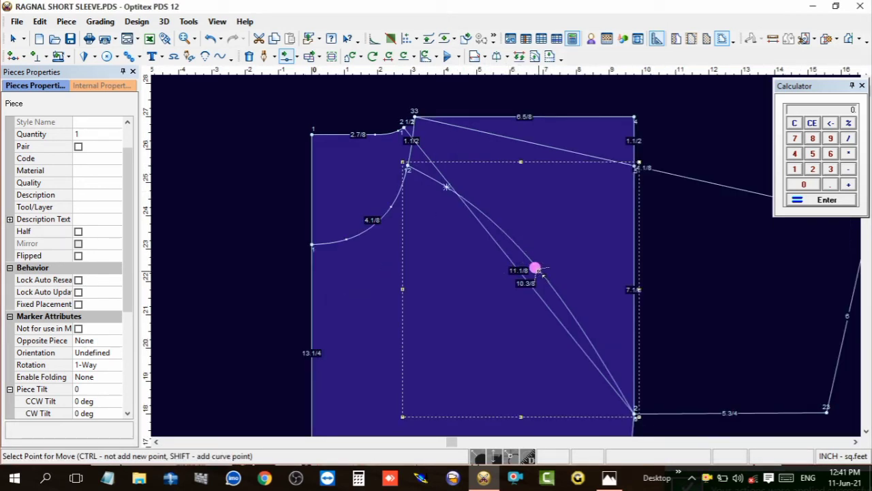
click(536, 271)
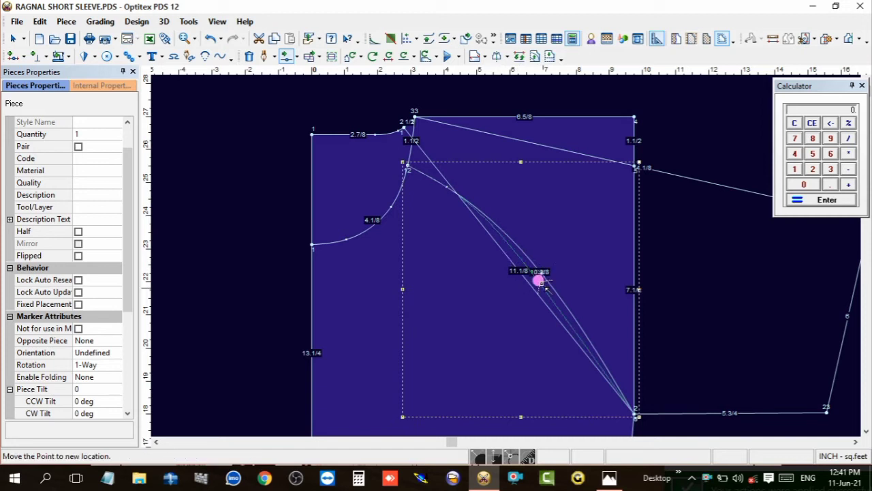
click(607, 401)
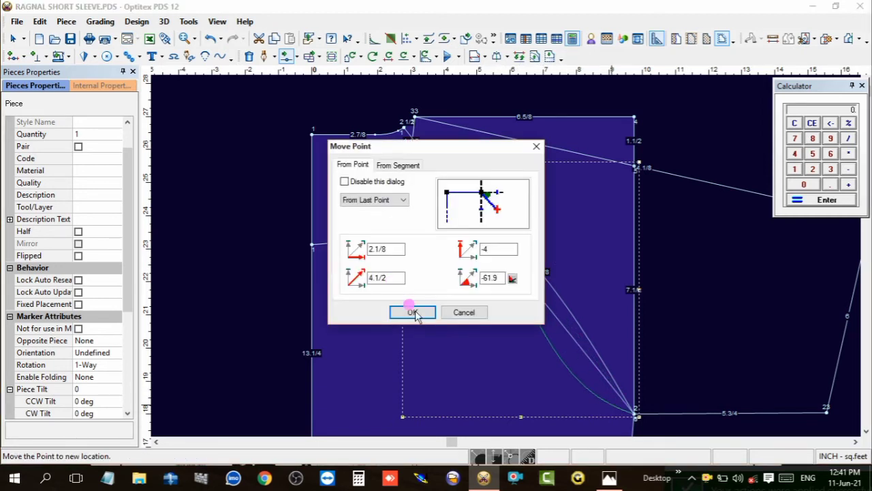
click(427, 315)
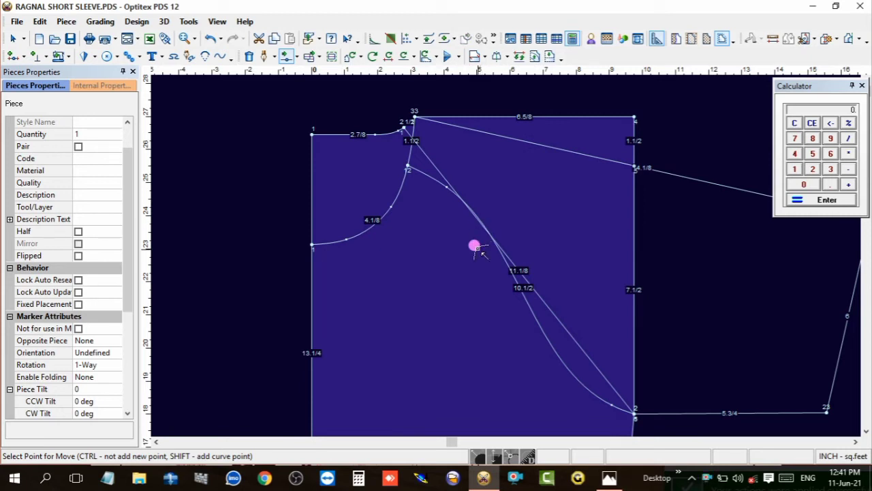
- Fine-tune the curve points near the underarm corner, armhole and neck, making the line 10 5/8
scroll(480, 291, up, 2)
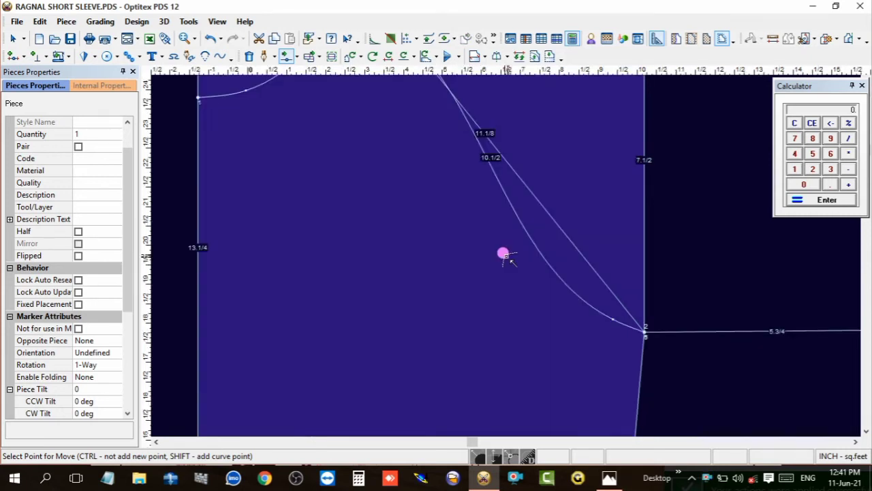
scroll(666, 338, up, 1)
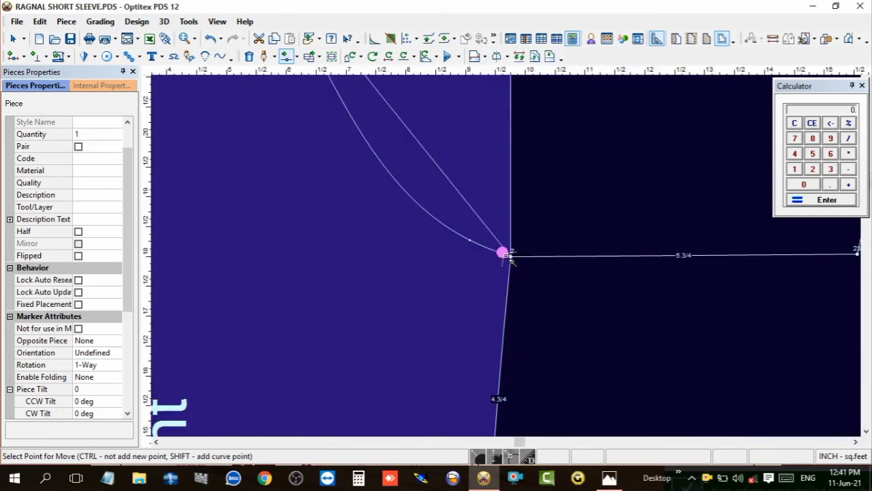
click(467, 239)
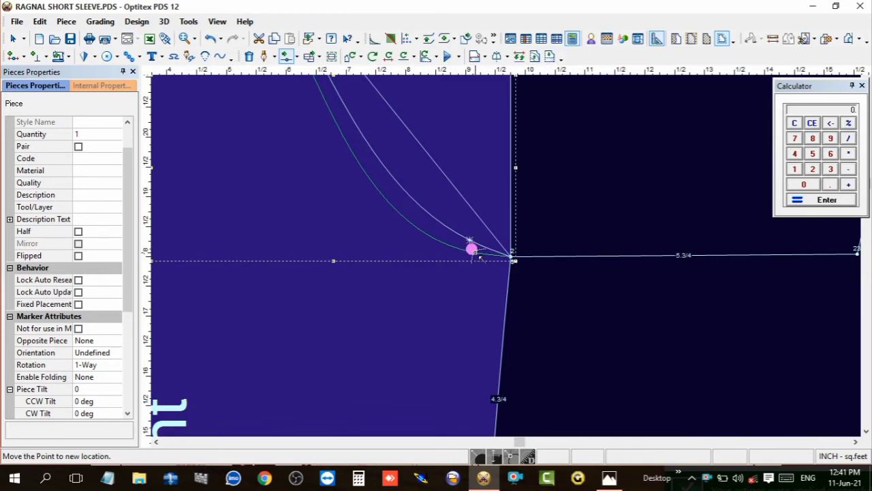
click(474, 251)
click(410, 312)
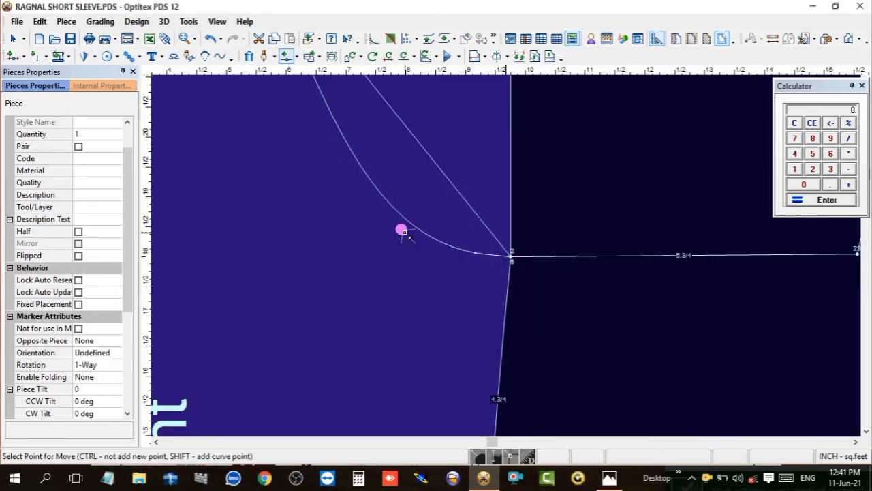
scroll(498, 225, down, 2)
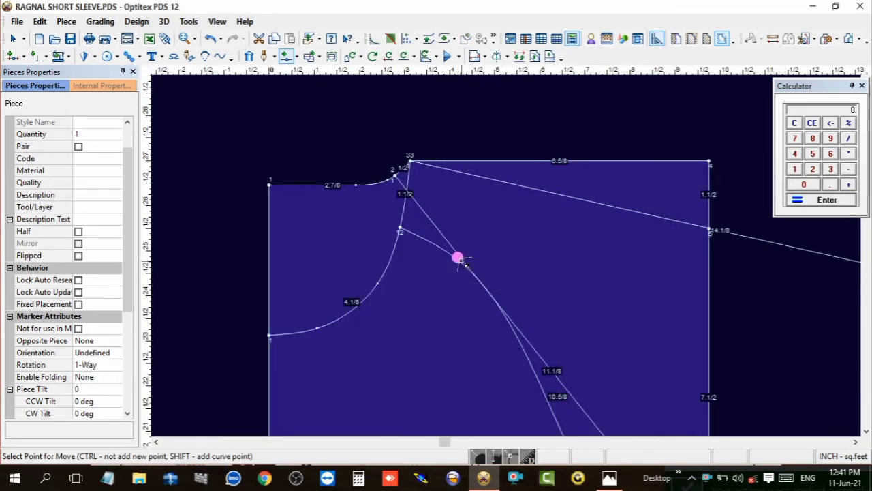
click(455, 256)
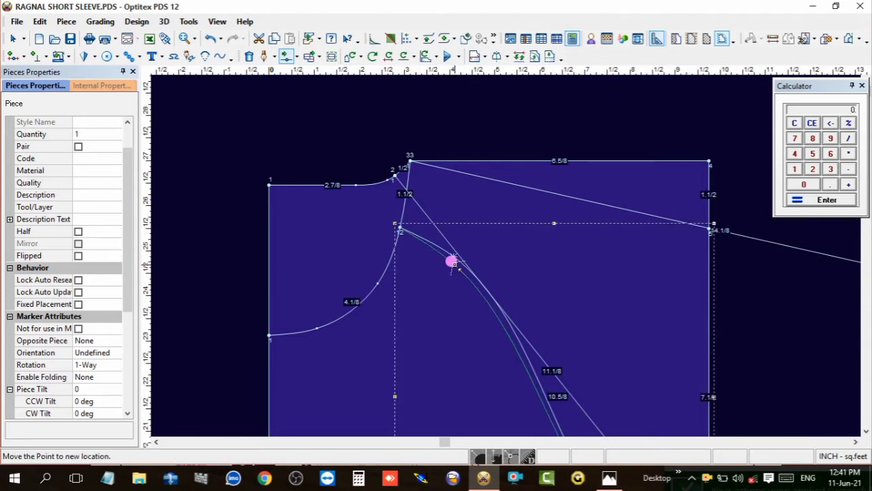
click(458, 266)
click(413, 310)
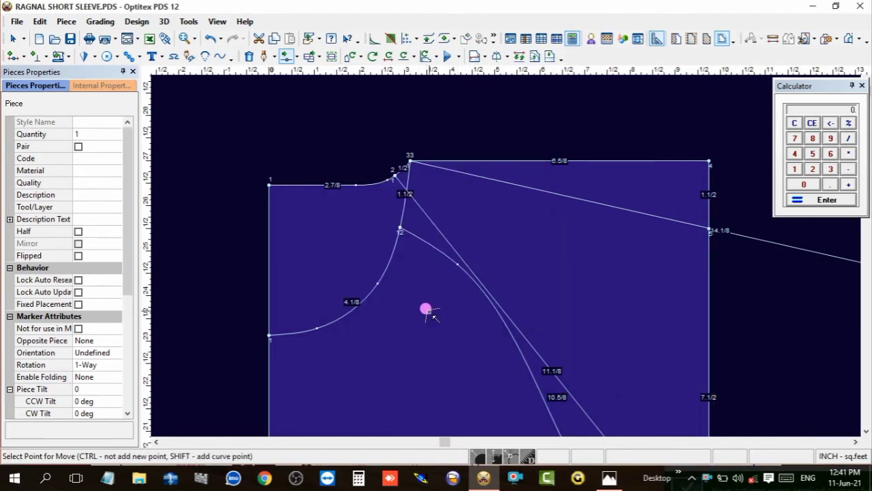
scroll(503, 259, down, 2)
scroll(502, 257, down, 1)
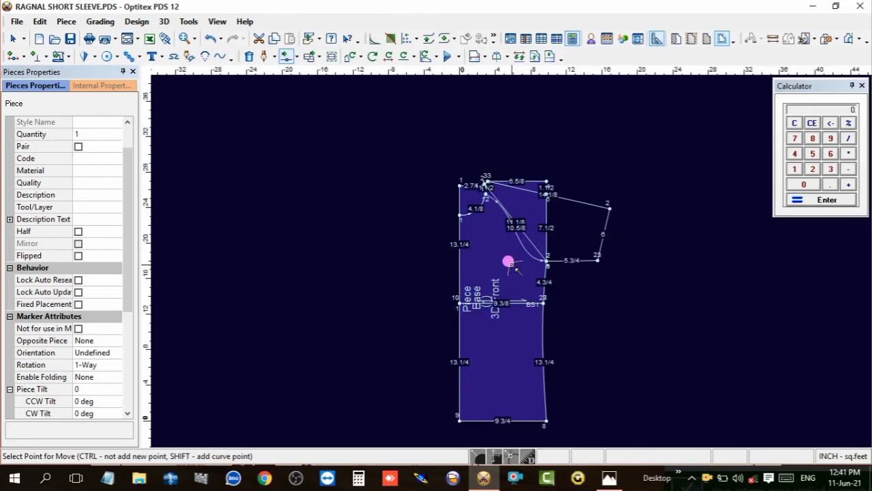
scroll(502, 258, up, 1)
scroll(502, 256, up, 2)
scroll(505, 255, up, 1)
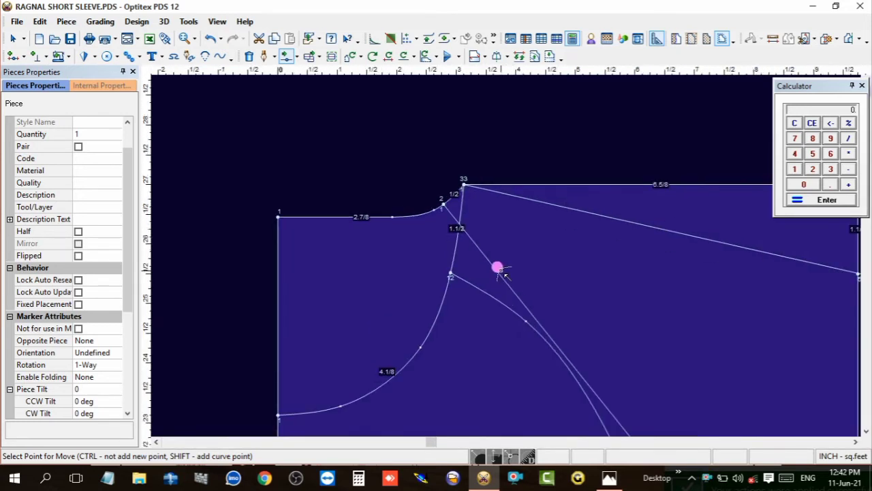
drag(494, 266, 532, 252)
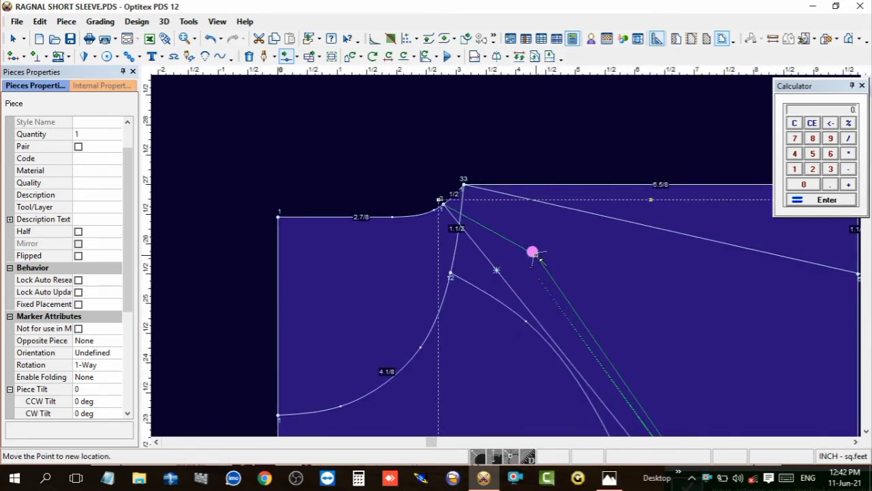
click(412, 310)
right_click(542, 136)
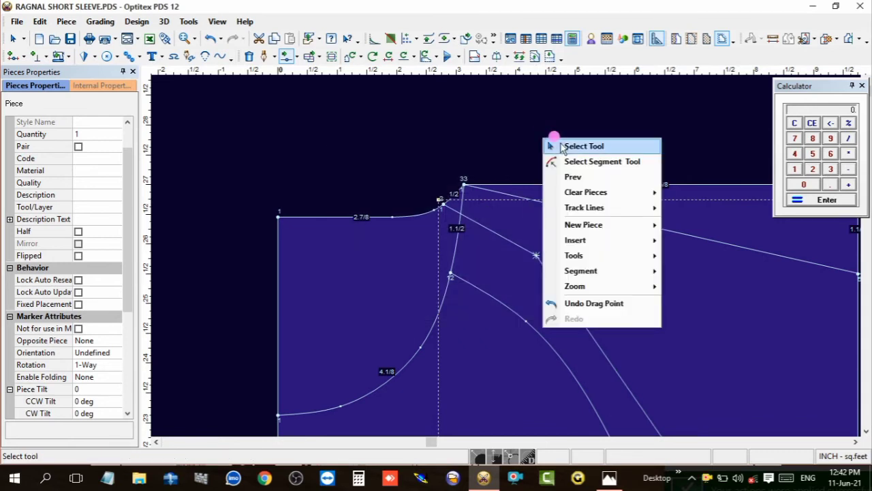
- Set the first internal raglan line's point to Curve in Internal Properties
click(562, 147)
click(535, 255)
click(79, 147)
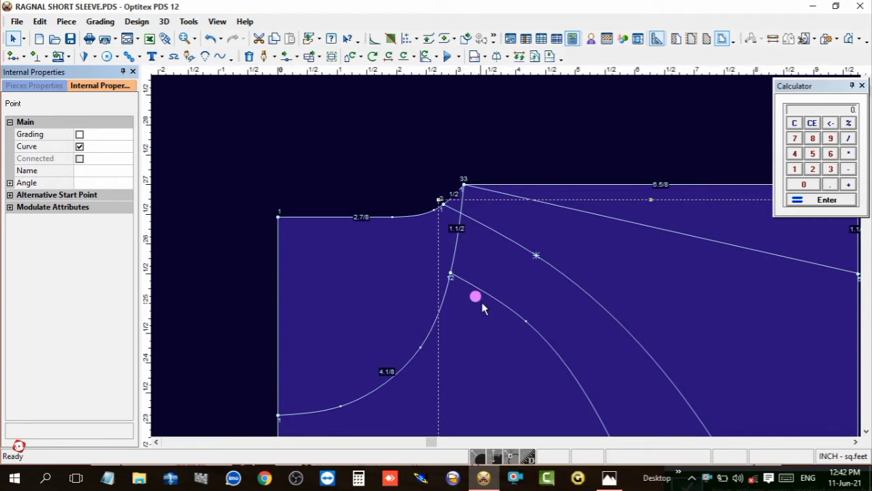
click(493, 269)
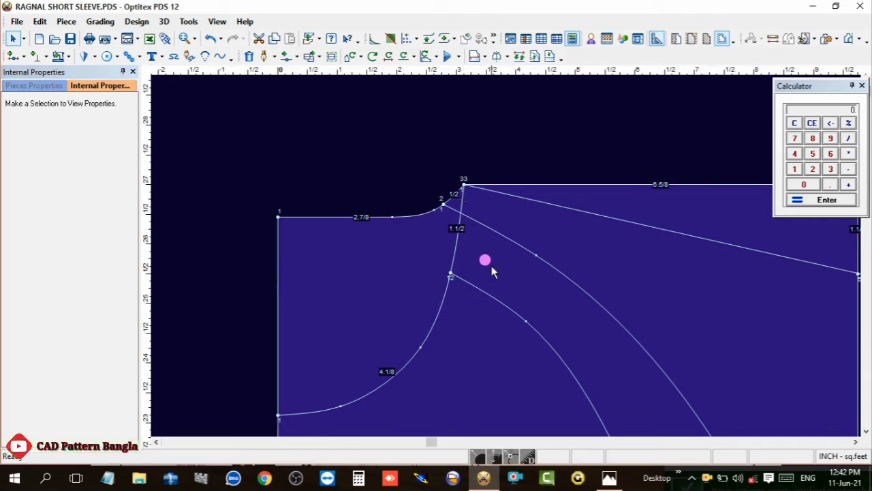
- Pull the curve point toward the underarm corner and nudge a raglan point by 1/8
scroll(515, 276, down, 3)
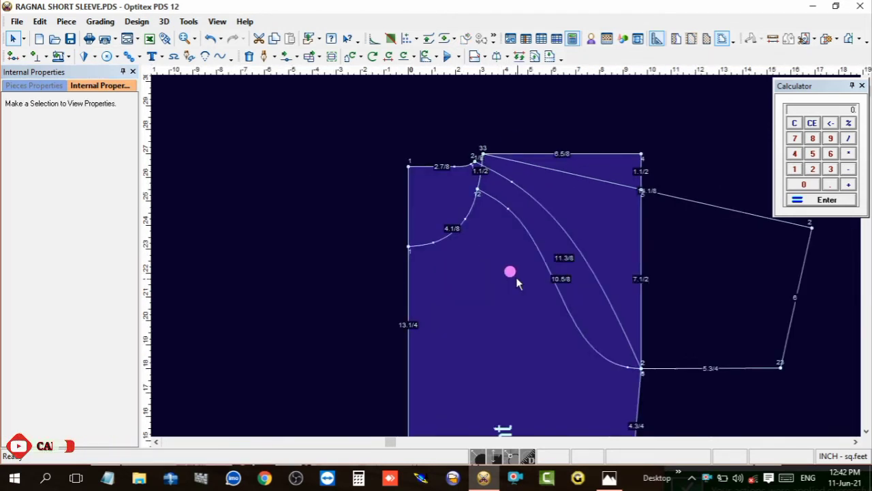
scroll(508, 255, up, 3)
key(m)
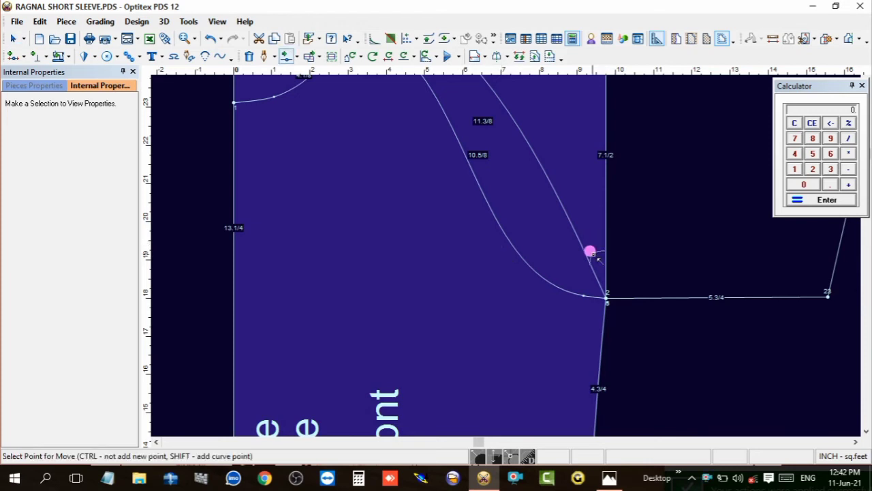
click(583, 251)
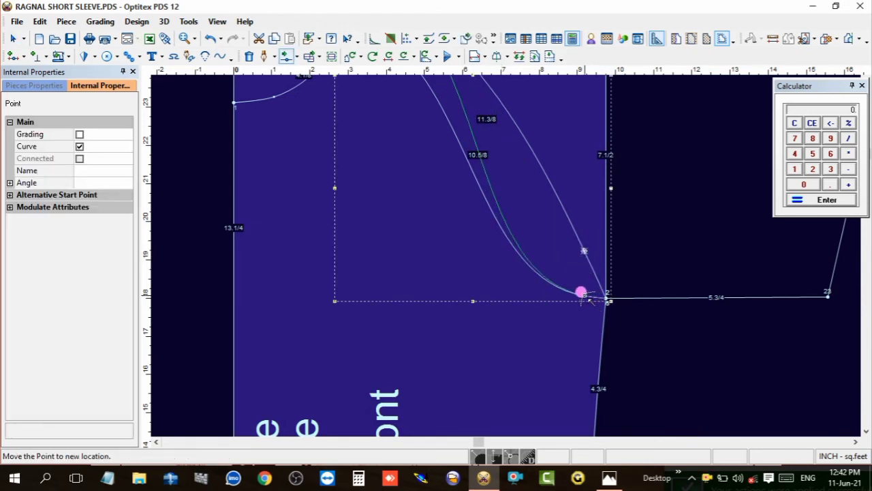
drag(593, 299, 580, 294)
click(429, 314)
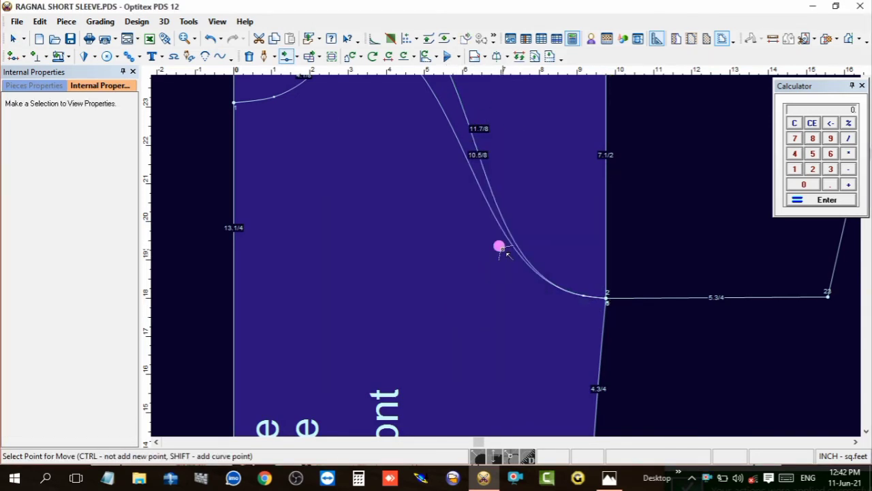
scroll(501, 249, up, 3)
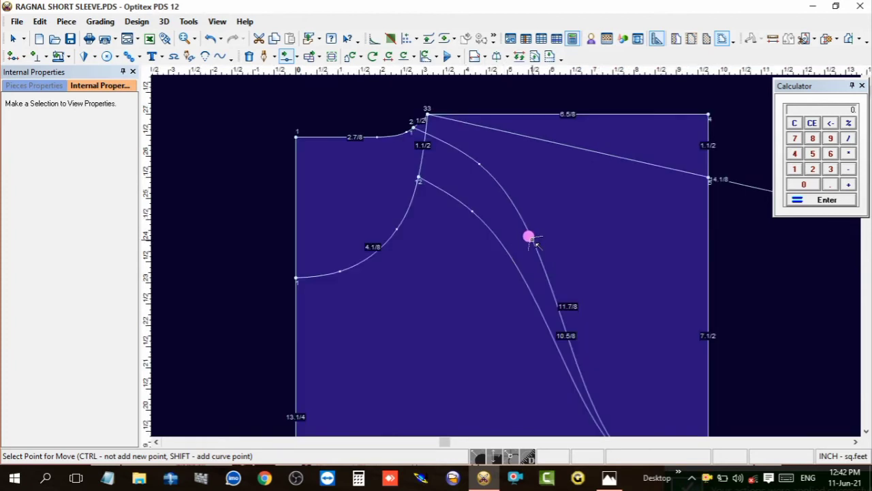
drag(529, 237, 530, 235)
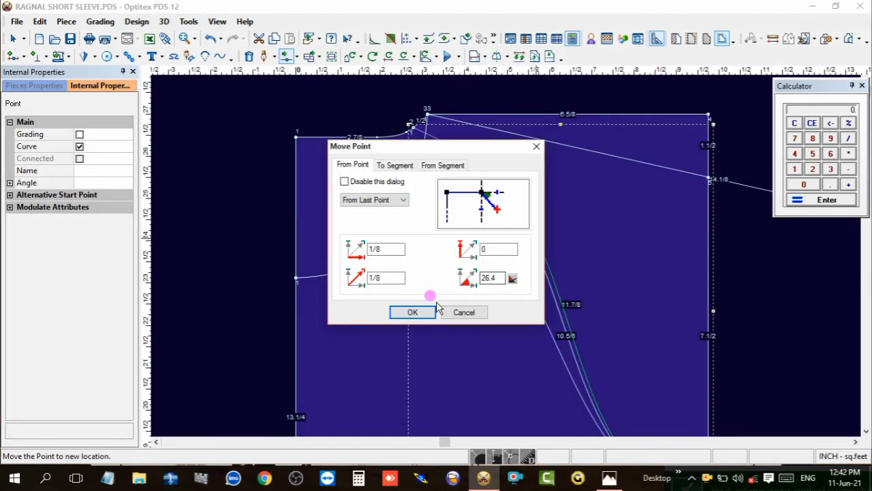
click(416, 312)
- Move the upper raglan point up-left and nudge an inner armhole point 1/8, giving an 11 3/4 line
drag(479, 168, 463, 159)
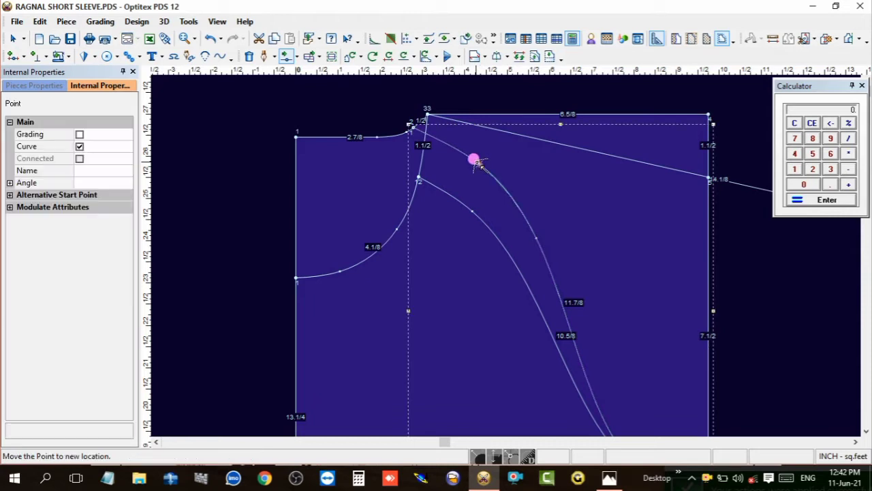
click(429, 311)
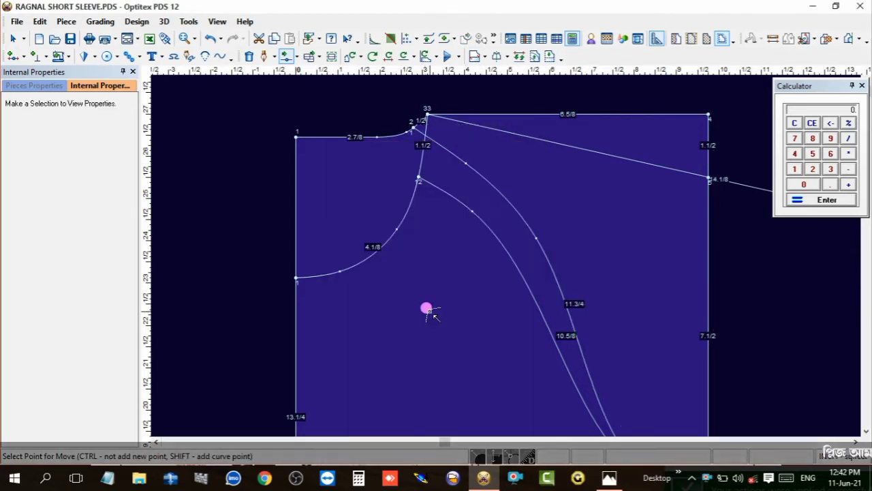
scroll(488, 200, up, 2)
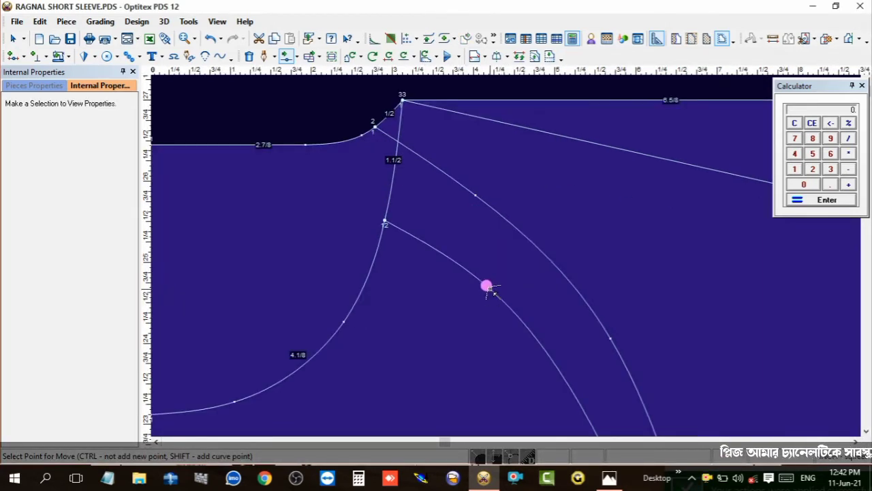
drag(486, 286, 483, 284)
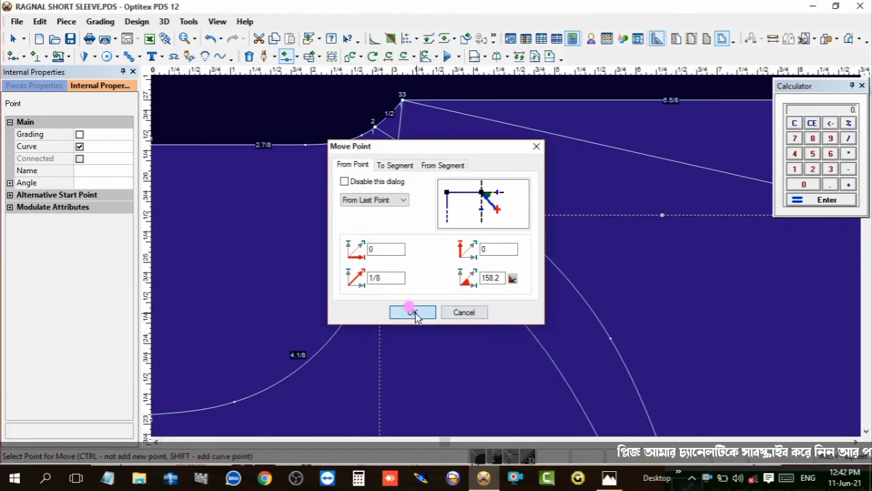
click(412, 310)
scroll(504, 258, down, 3)
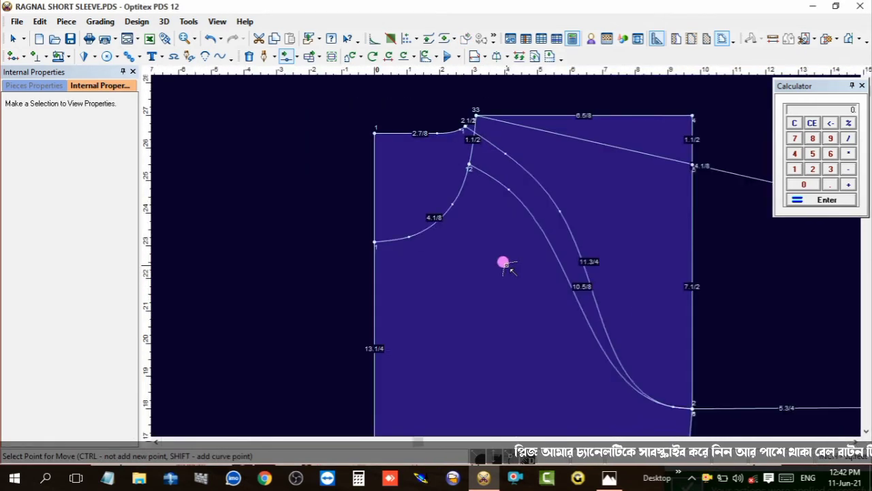
scroll(504, 258, down, 1)
scroll(503, 253, down, 3)
scroll(504, 250, up, 2)
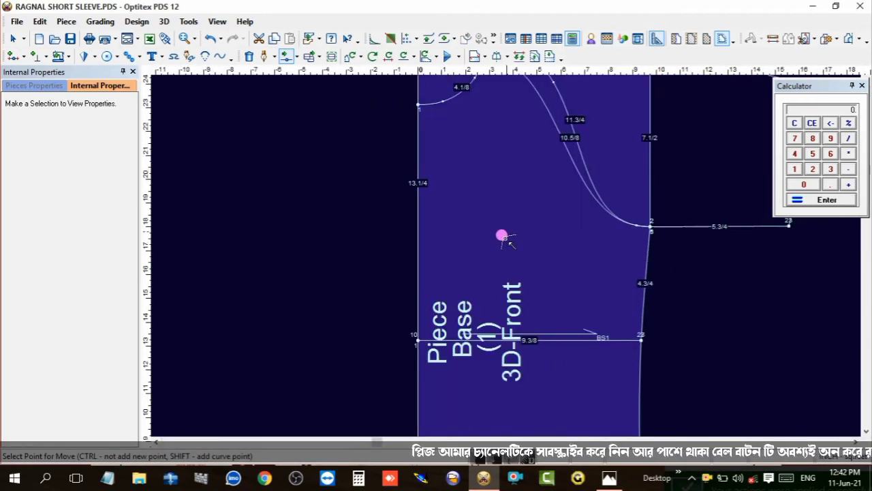
right_click(489, 167)
- Trace Piece2 from the upper front and lower body areas and move it left of the draft
click(509, 176)
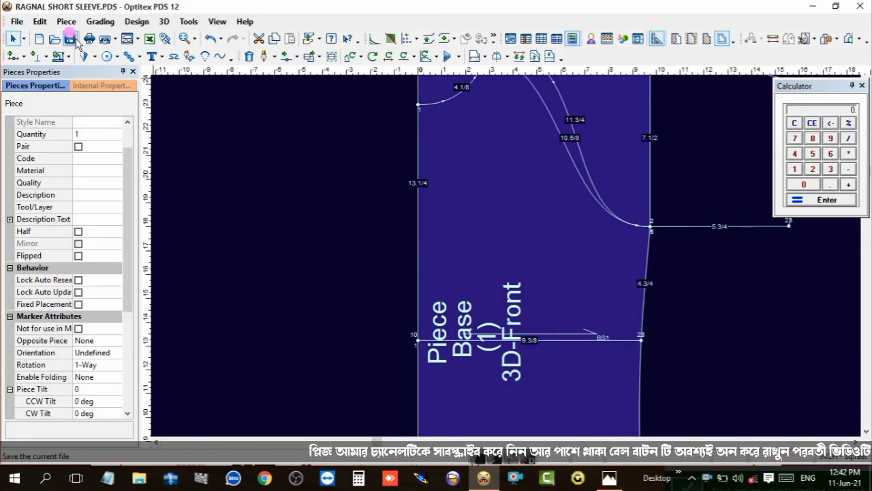
scroll(502, 257, down, 1)
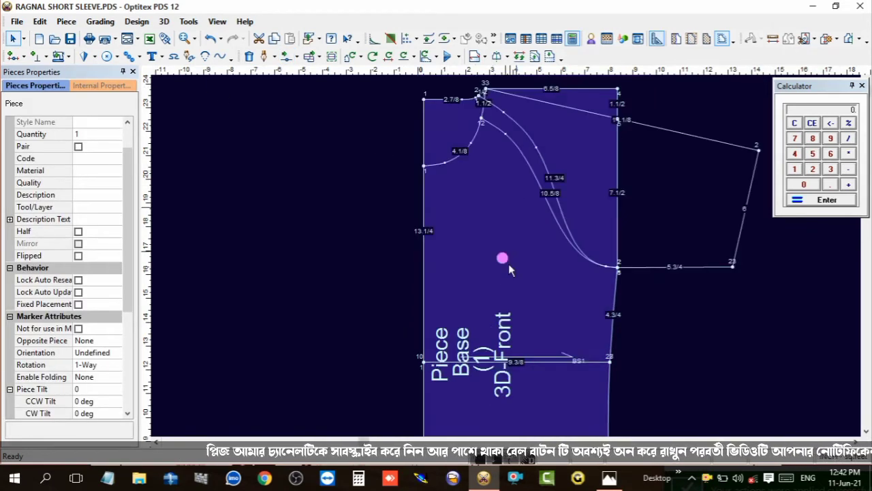
scroll(502, 258, down, 2)
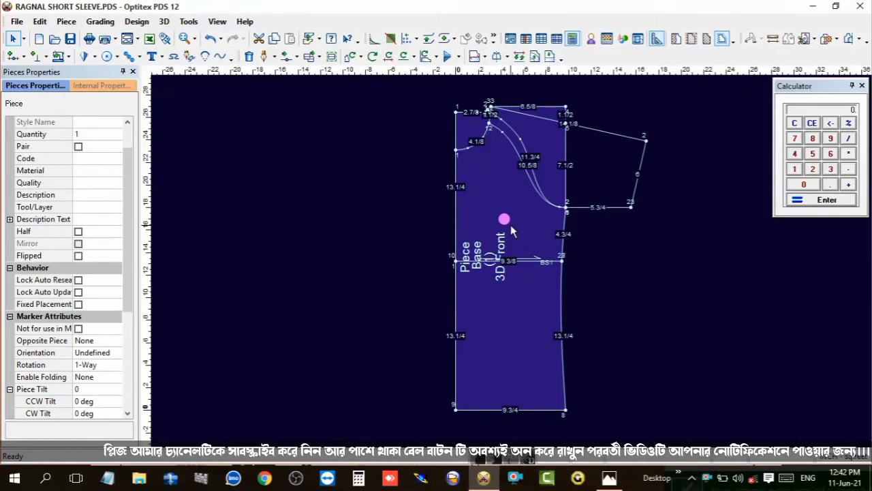
key(t)
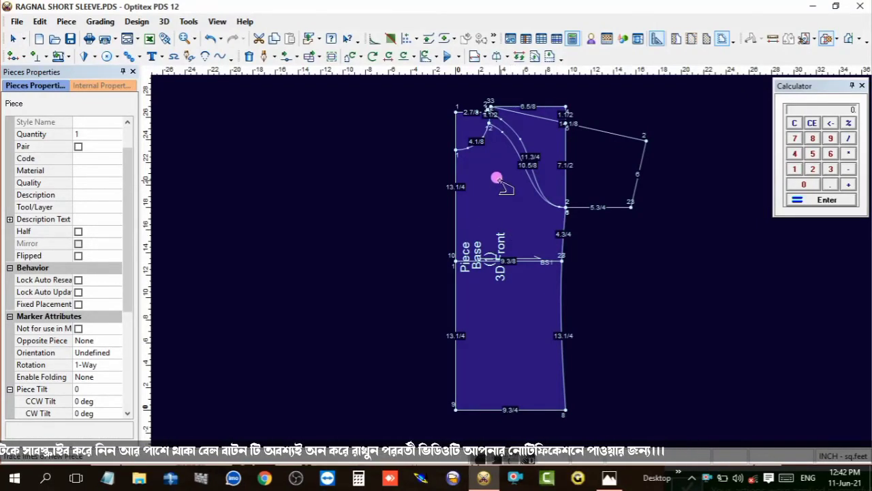
click(499, 181)
click(521, 298)
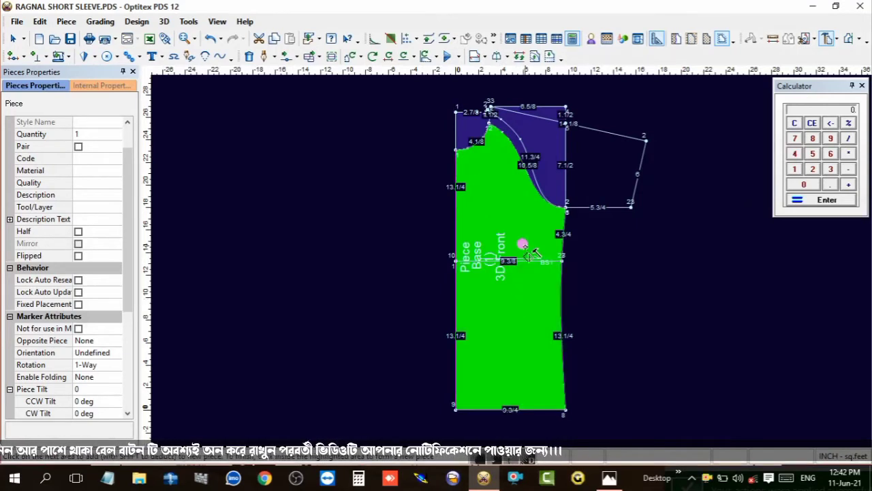
scroll(503, 252, up, 2)
right_click(506, 256)
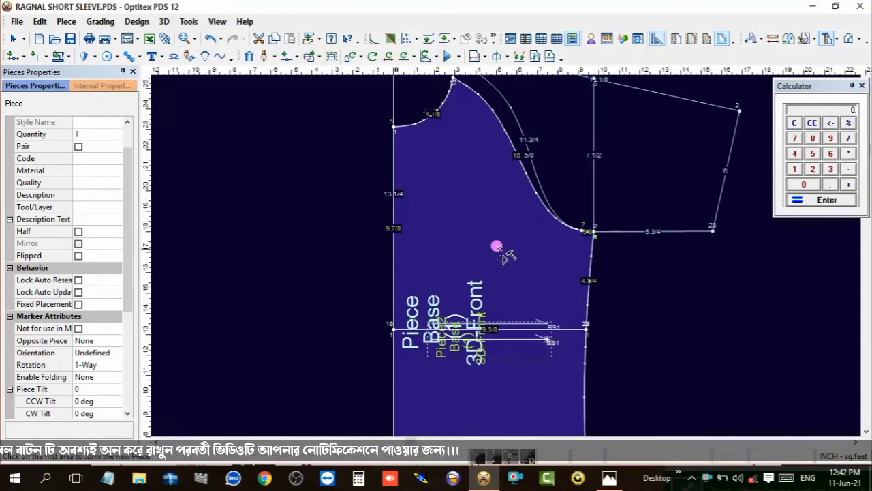
drag(503, 254, 321, 245)
- Form Piece3 from the upper front, curved lower band and lower body panel, then separate it from the draft
scroll(504, 257, up, 2)
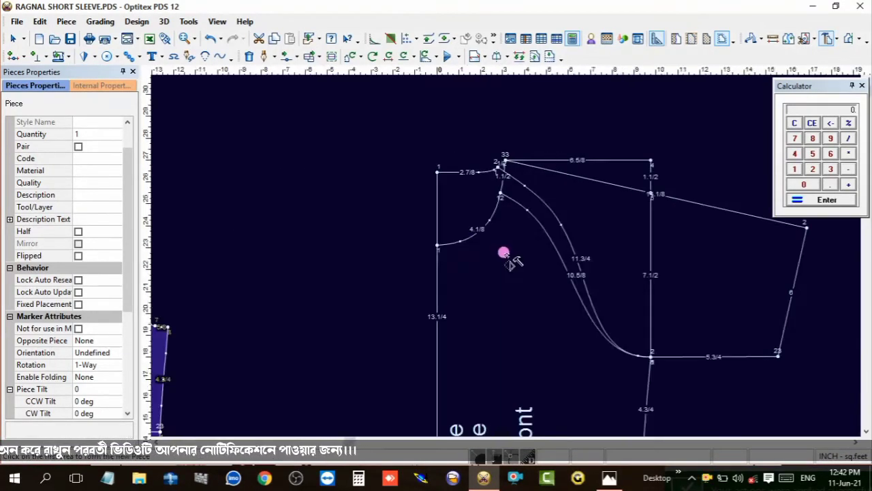
scroll(502, 253, up, 2)
click(462, 154)
click(531, 181)
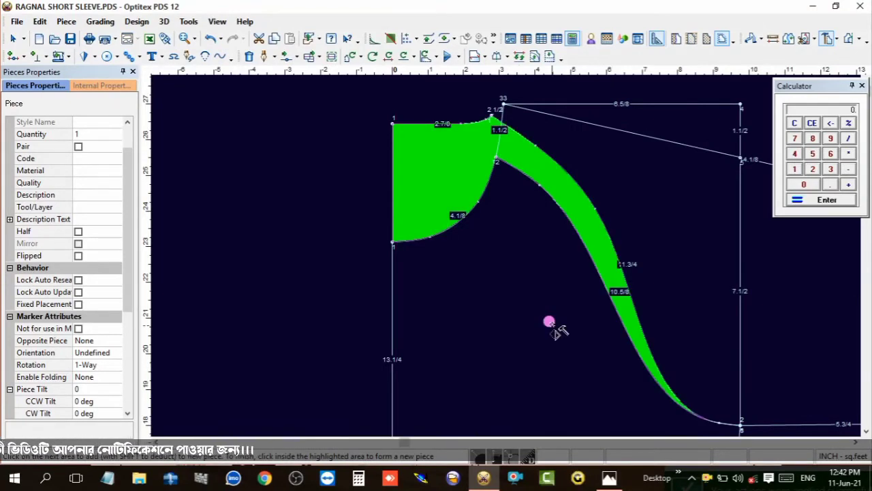
click(582, 402)
right_click(588, 407)
scroll(588, 407, down, 2)
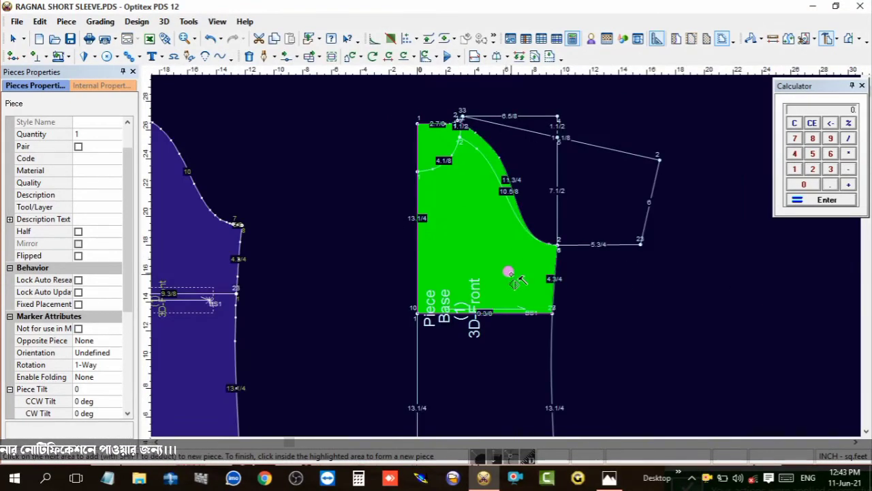
click(507, 316)
scroll(507, 316, down, 2)
click(504, 208)
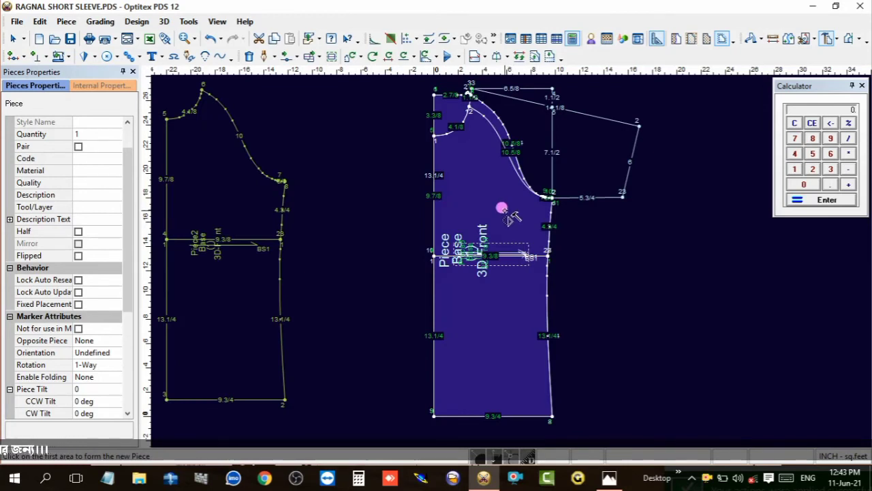
drag(504, 208, 710, 205)
mouse_move(477, 220)
mouse_down()
mouse_move(708, 217)
mouse_move(373, 215)
mouse_up()
- Delete the inner armhole curve and shoulder line from the new front piece
right_click(453, 152)
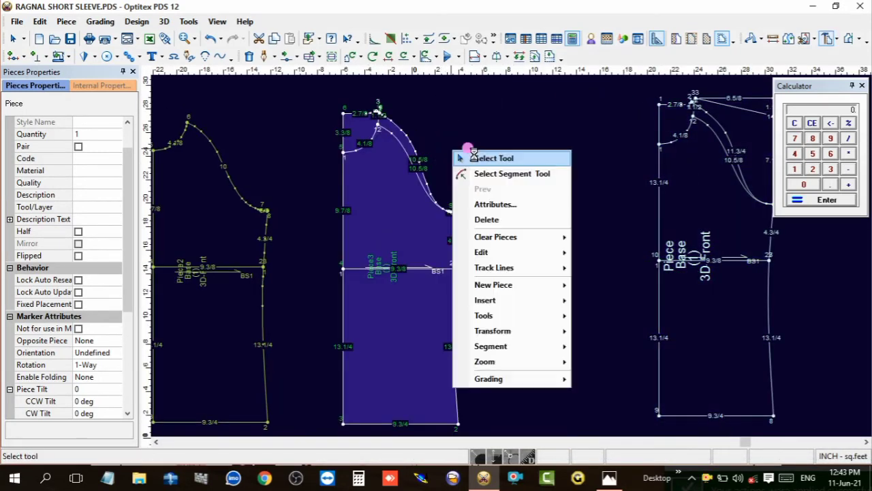
click(473, 157)
scroll(500, 249, up, 2)
scroll(486, 202, up, 1)
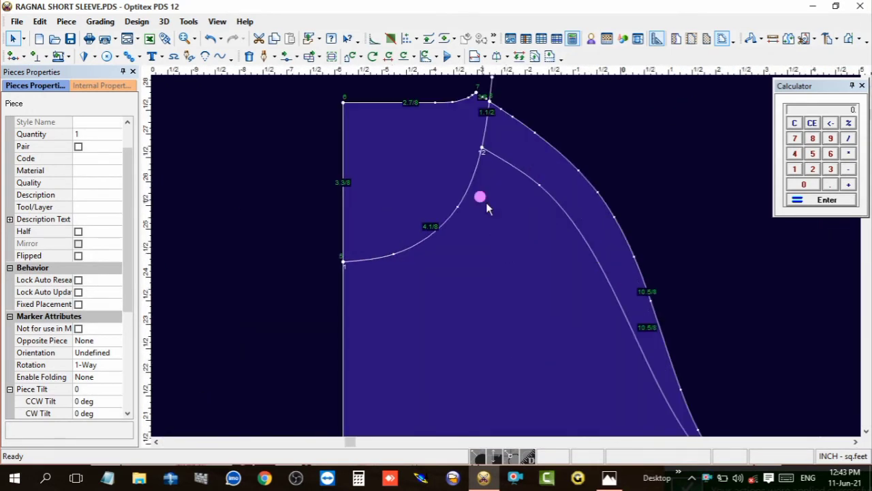
click(468, 184)
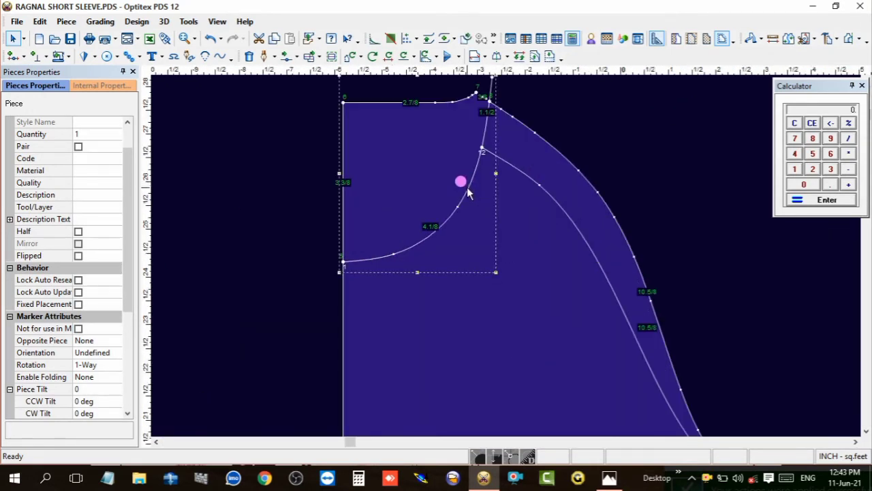
key(Delete)
key(Delete)
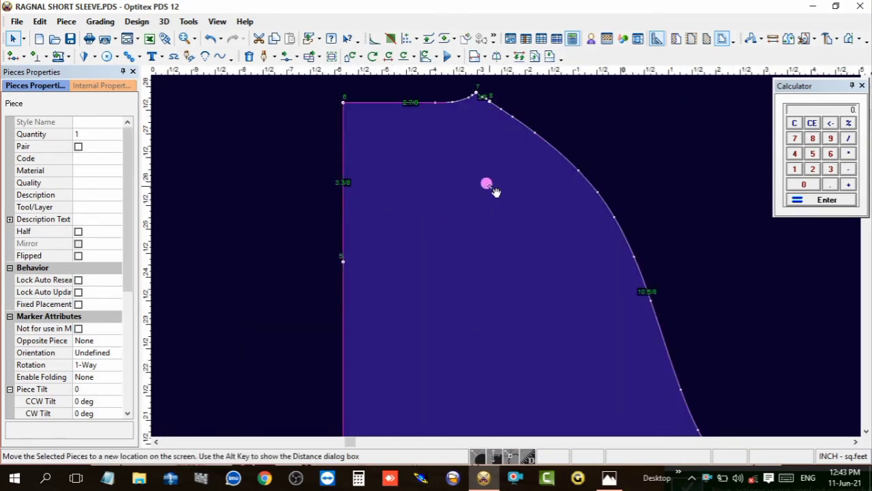
- Delete three surplus points near the underarm corner of the armhole curve
scroll(500, 231, down, 2)
scroll(611, 304, up, 1)
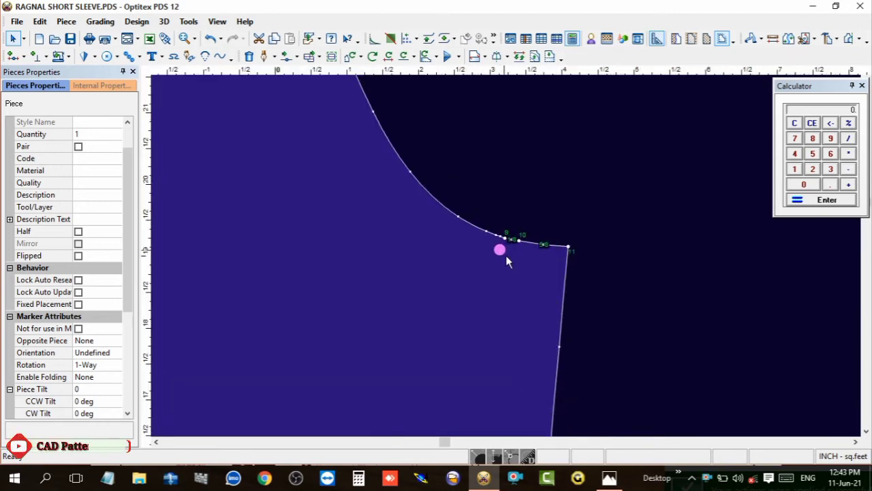
scroll(502, 247, up, 1)
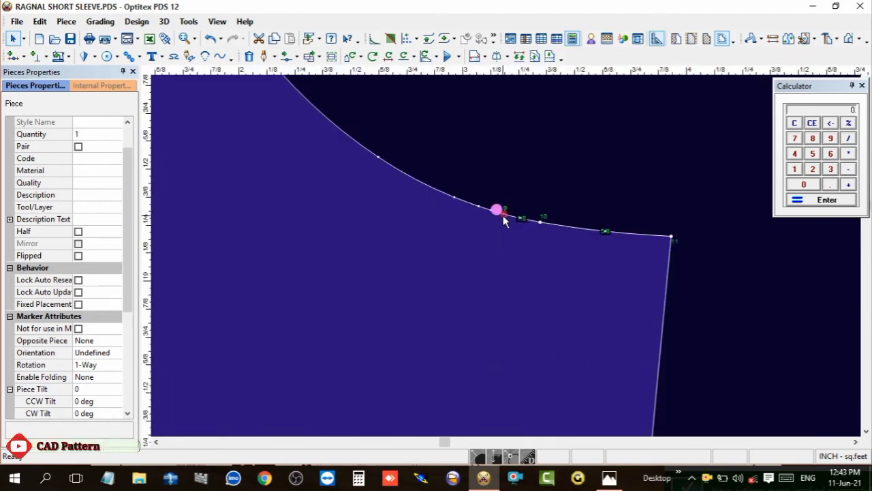
key(Delete)
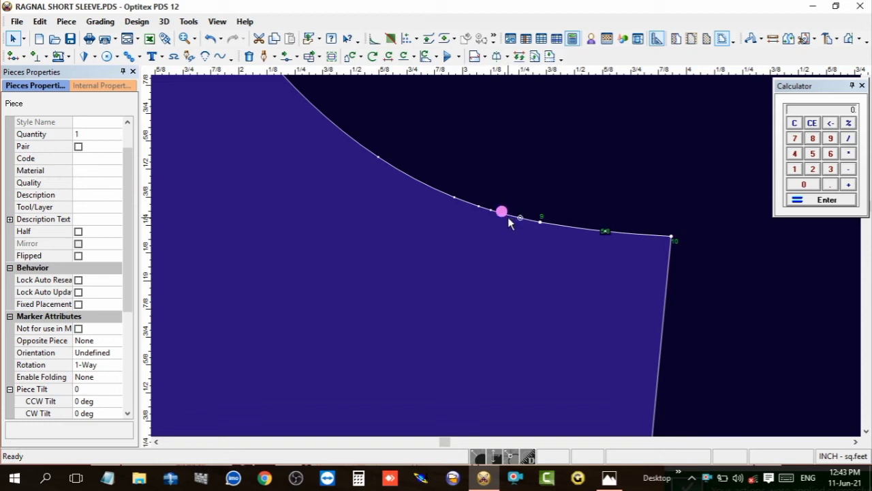
key(Delete)
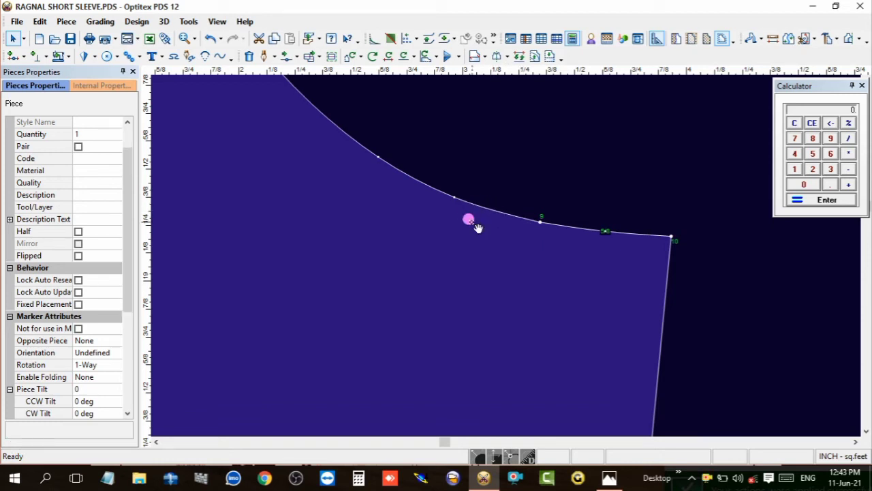
key(Delete)
scroll(506, 265, down, 3)
scroll(506, 254, down, 4)
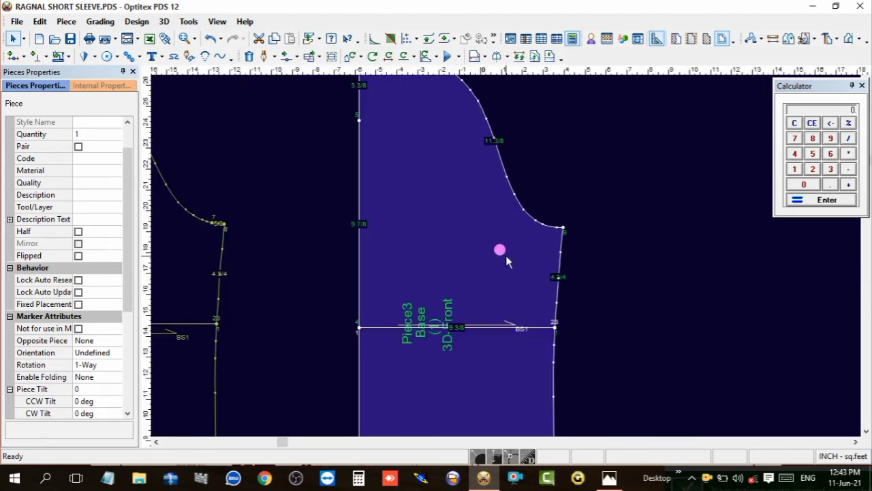
scroll(511, 262, down, 3)
scroll(511, 263, up, 3)
scroll(506, 255, up, 2)
scroll(506, 255, up, 2)
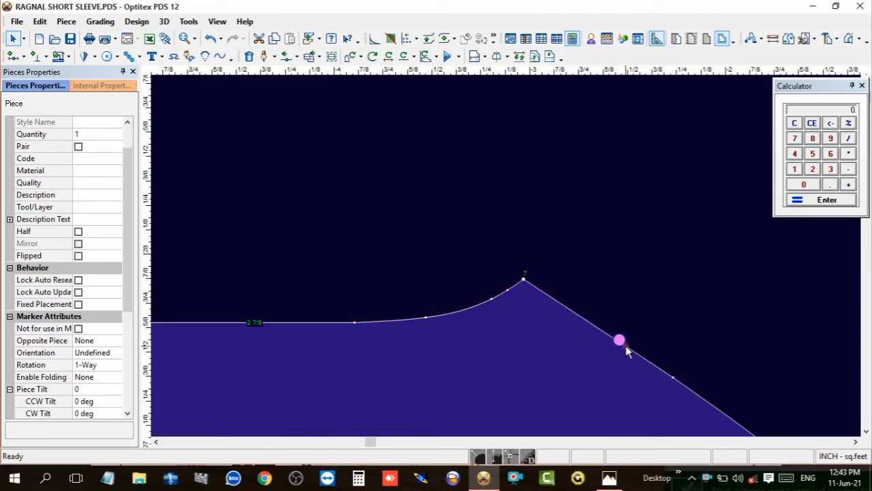
scroll(507, 266, down, 2)
scroll(508, 260, down, 2)
scroll(507, 260, down, 2)
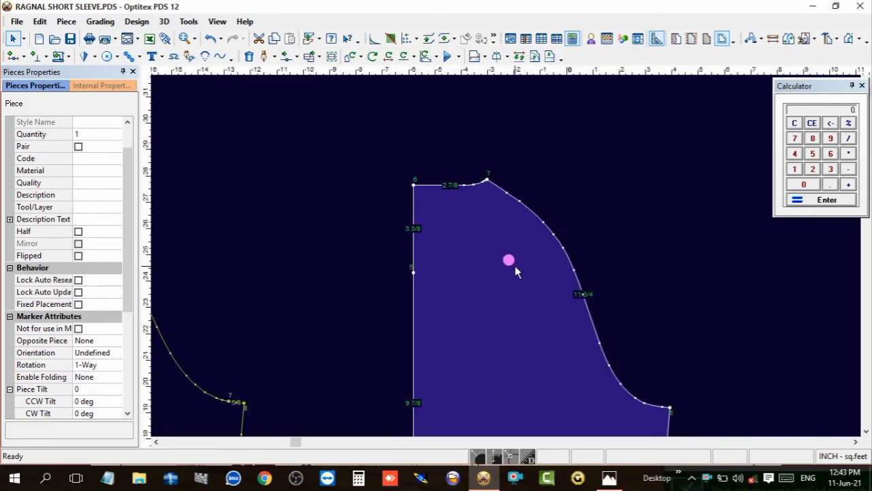
scroll(516, 268, down, 2)
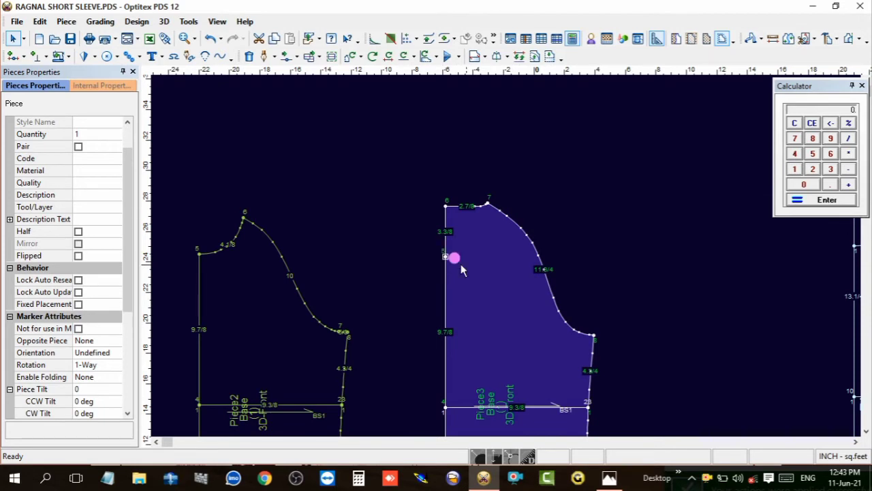
scroll(513, 281, down, 2)
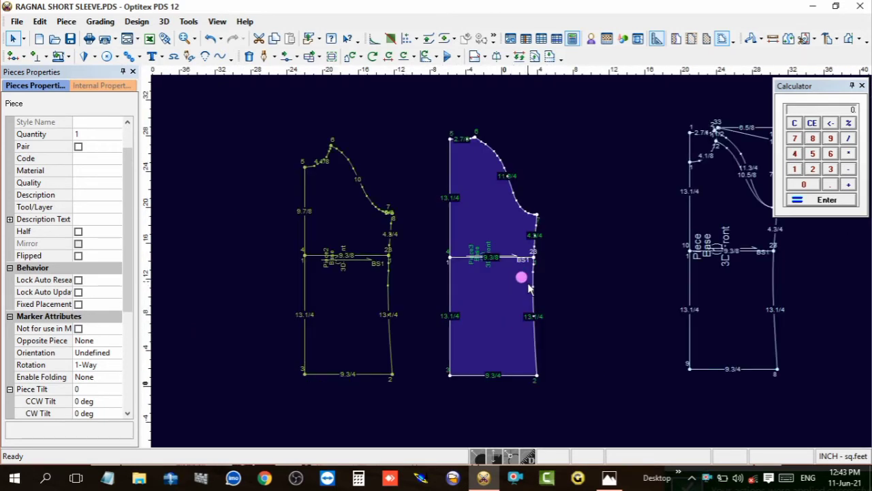
scroll(529, 287, up, 3)
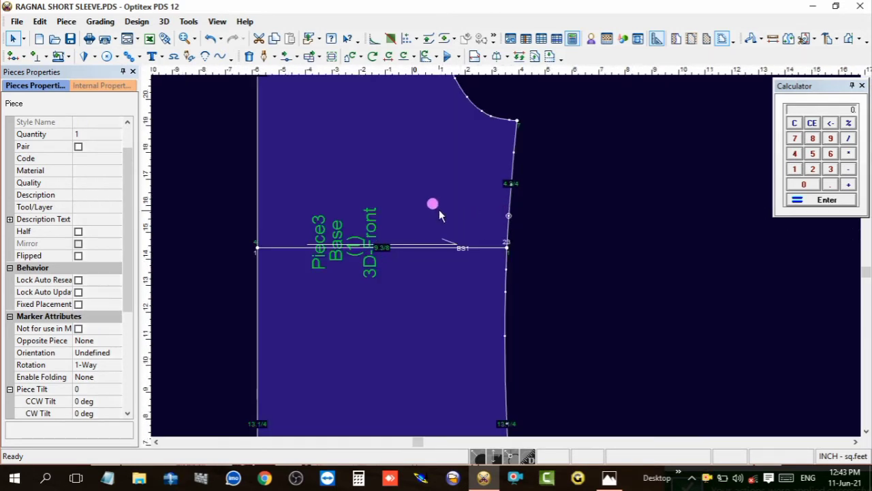
scroll(505, 267, down, 3)
scroll(505, 267, up, 3)
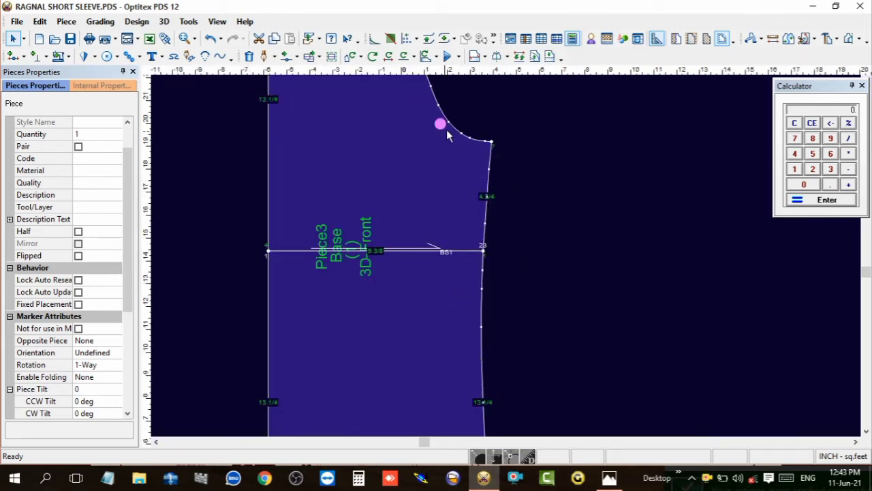
scroll(375, 249, down, 3)
click(403, 197)
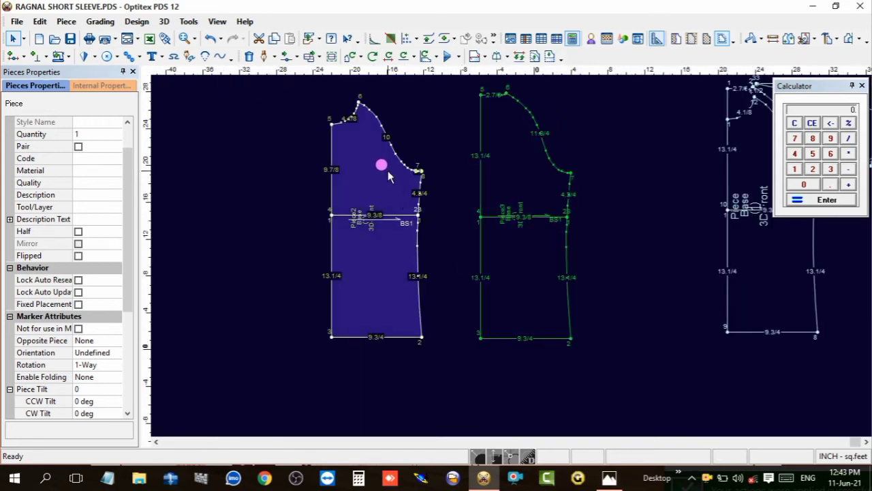
scroll(509, 250, up, 2)
scroll(509, 250, up, 2)
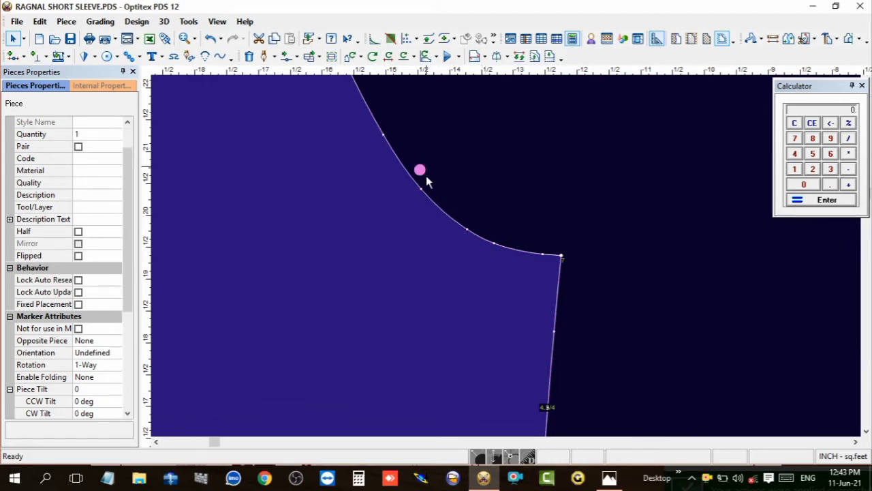
scroll(502, 250, down, 2)
scroll(487, 242, down, 2)
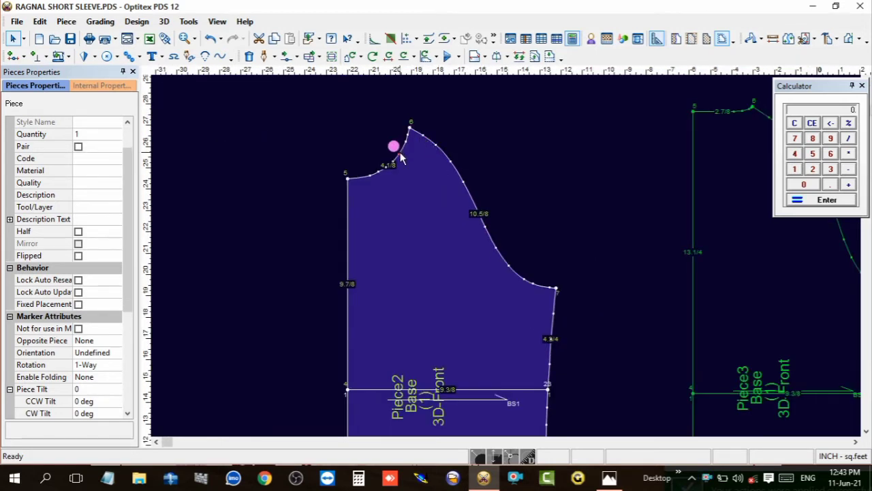
scroll(402, 158, up, 4)
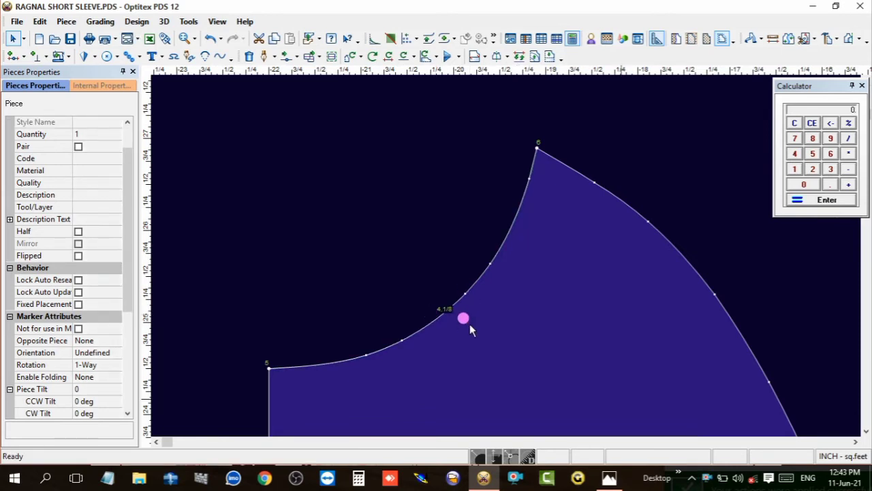
scroll(507, 261, down, 2)
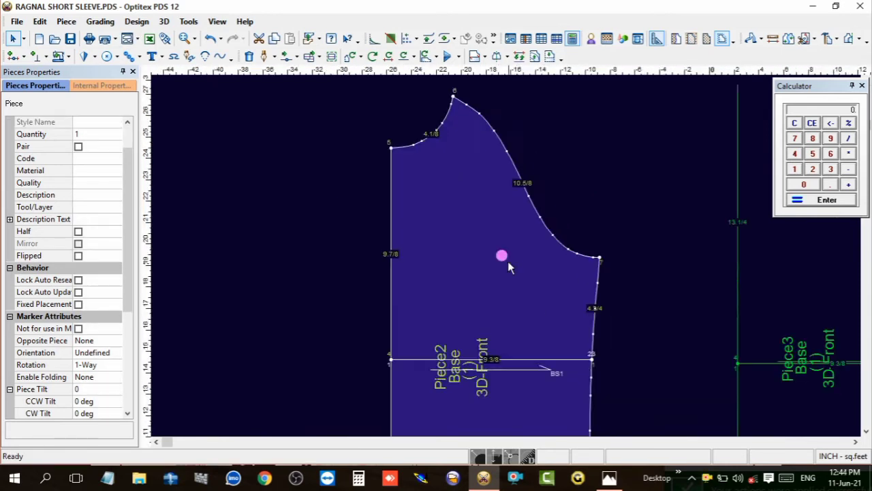
scroll(508, 261, down, 2)
scroll(514, 279, up, 4)
scroll(524, 265, up, 2)
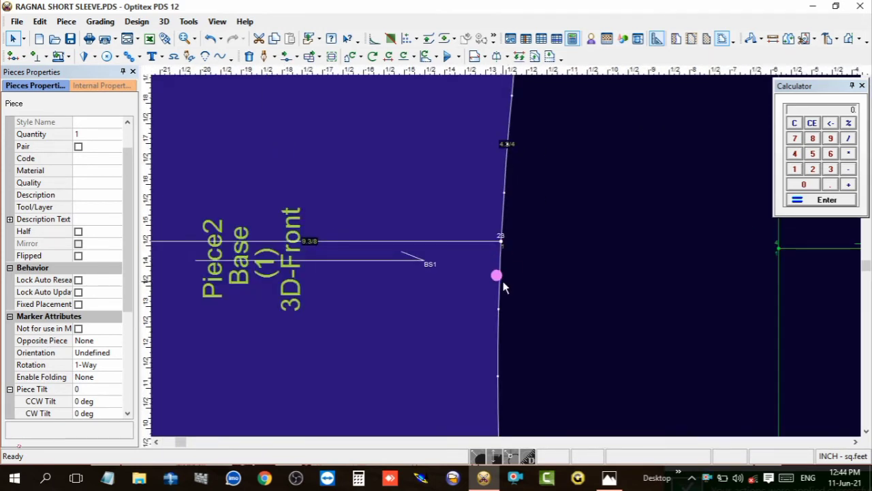
scroll(470, 269, down, 4)
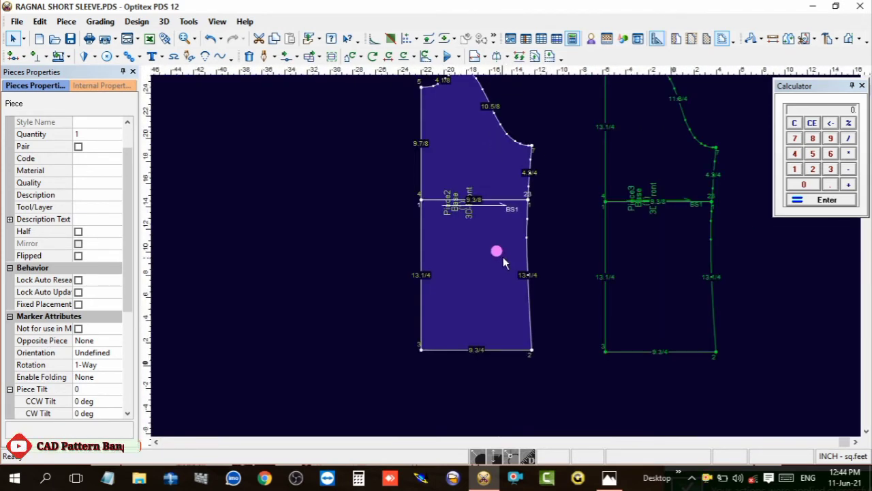
scroll(494, 242, down, 1)
scroll(501, 242, down, 1)
scroll(507, 255, up, 2)
- Add vertical centre fold lines to Piece2 and Piece3 so they mirror full
key(h)
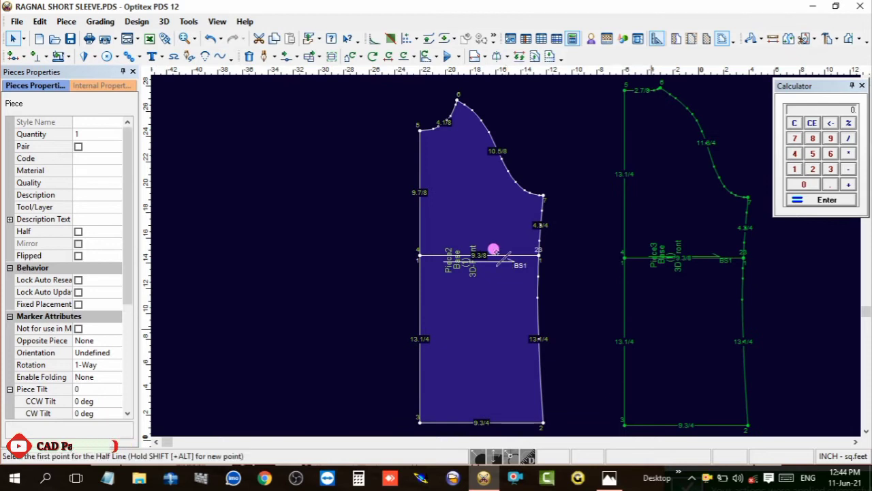
click(419, 422)
click(418, 129)
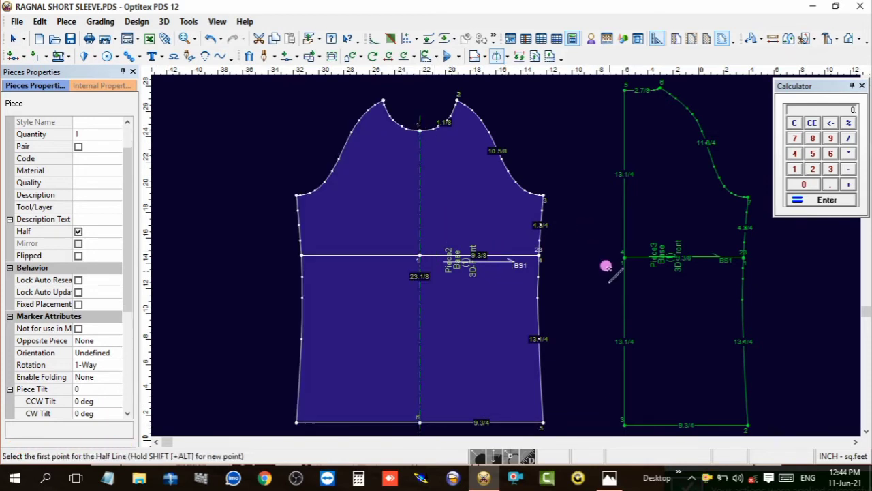
click(623, 419)
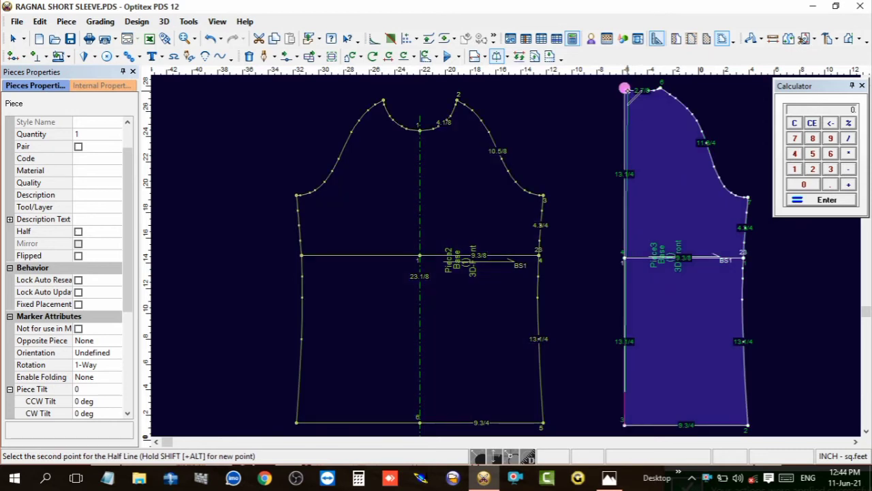
click(624, 88)
scroll(509, 263, down, 2)
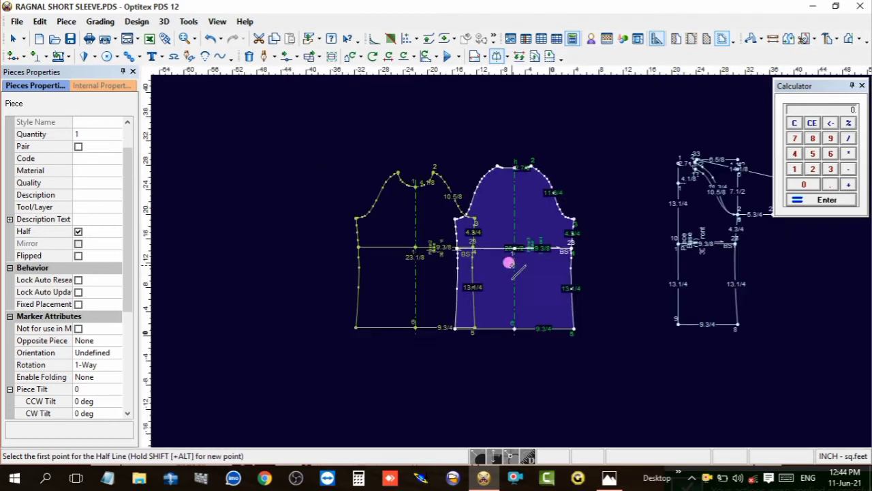
click(510, 327)
- Walk the sleeve piece onto the body piece's base point with Walk Pieces
right_click(557, 161)
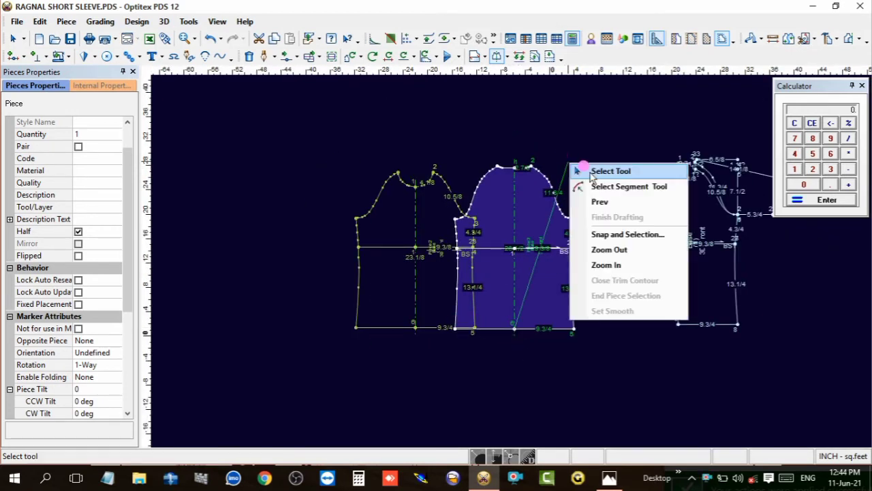
click(576, 170)
click(789, 38)
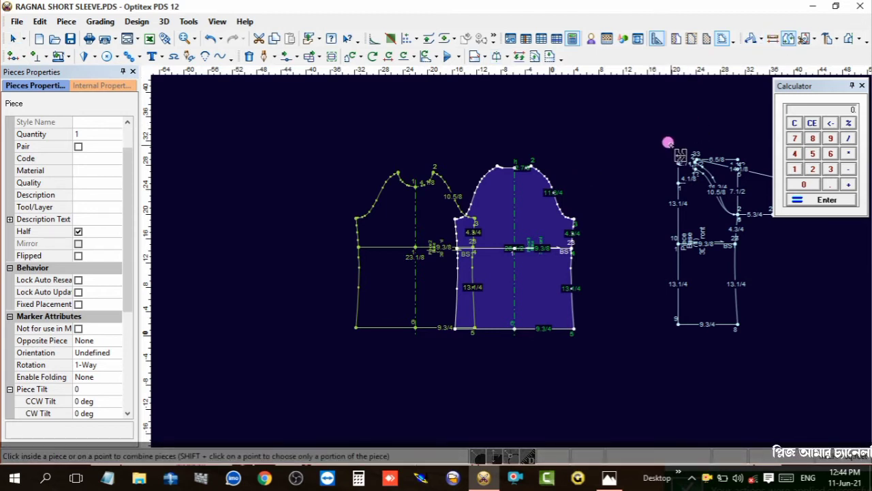
click(751, 38)
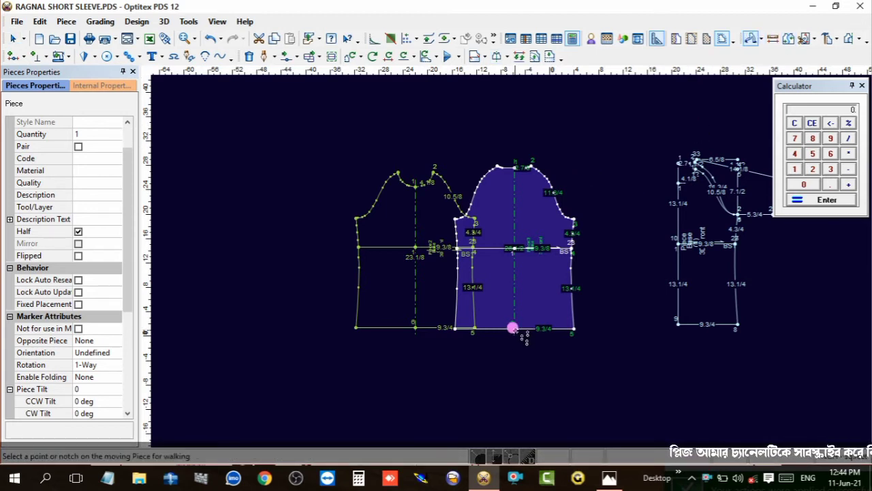
click(512, 327)
click(414, 327)
- Undo the walk, walk the sleeve onto the base point again and snap it onto the outline
right_click(516, 171)
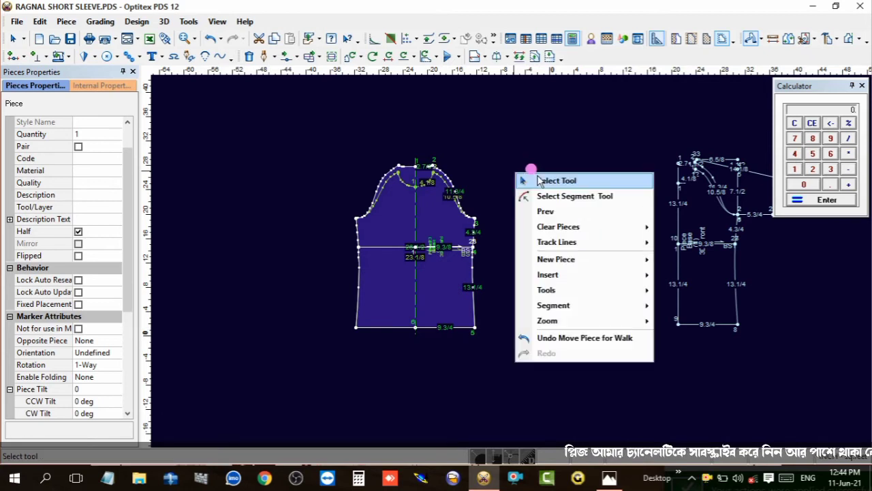
click(539, 180)
click(457, 263)
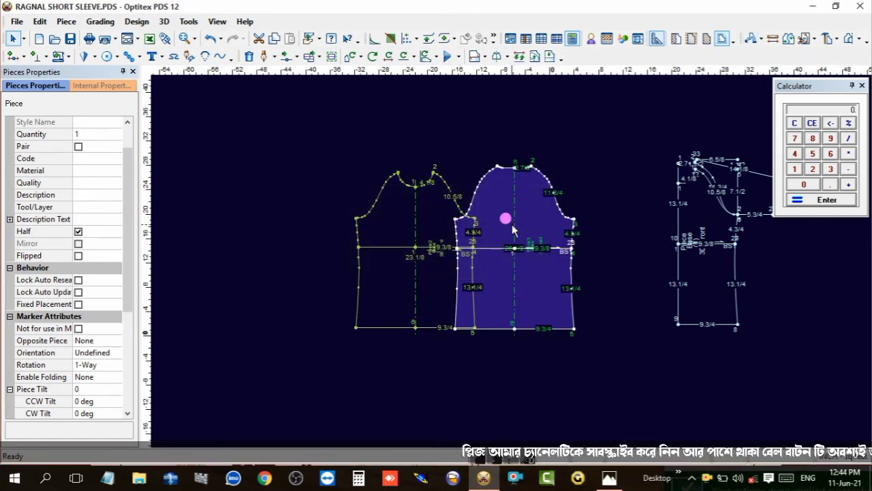
click(516, 329)
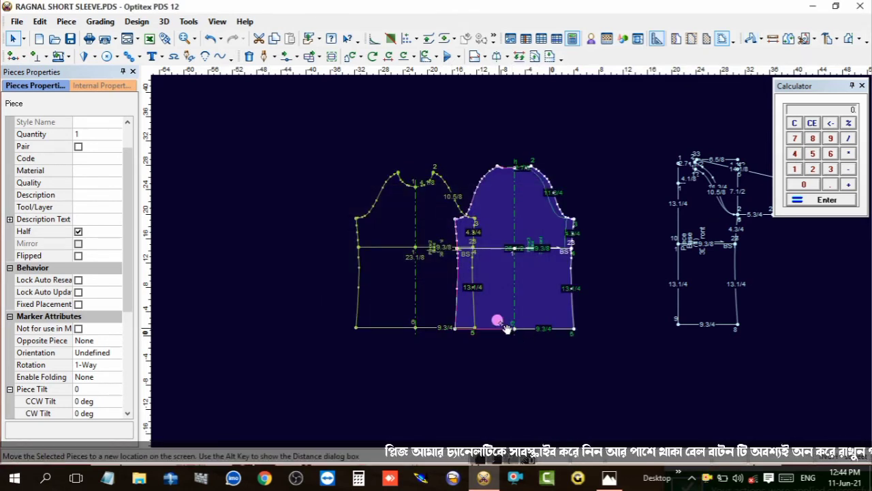
click(414, 326)
scroll(414, 326, up, 3)
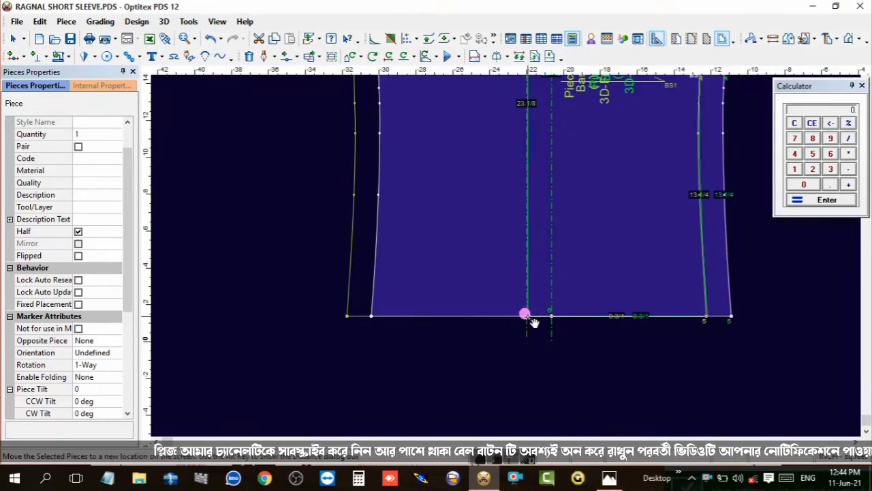
drag(552, 319, 539, 314)
- Place a filled copy of the joined piece beside the original
scroll(609, 151, down, 3)
scroll(510, 222, up, 2)
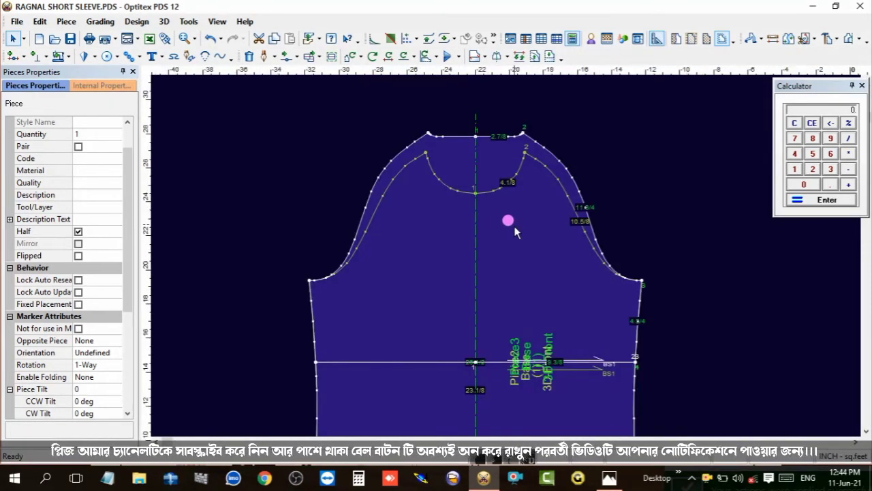
scroll(494, 235, up, 2)
scroll(489, 207, down, 1)
scroll(500, 263, down, 2)
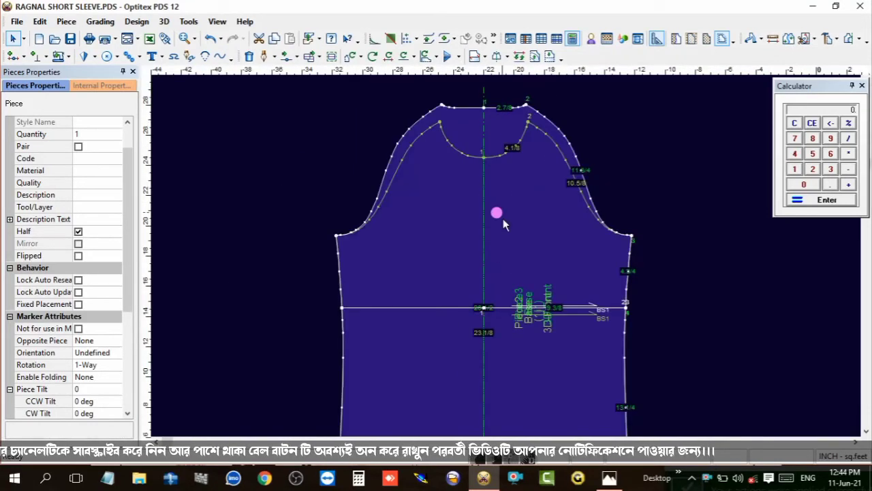
scroll(496, 210, up, 2)
scroll(517, 246, down, 2)
scroll(504, 250, down, 2)
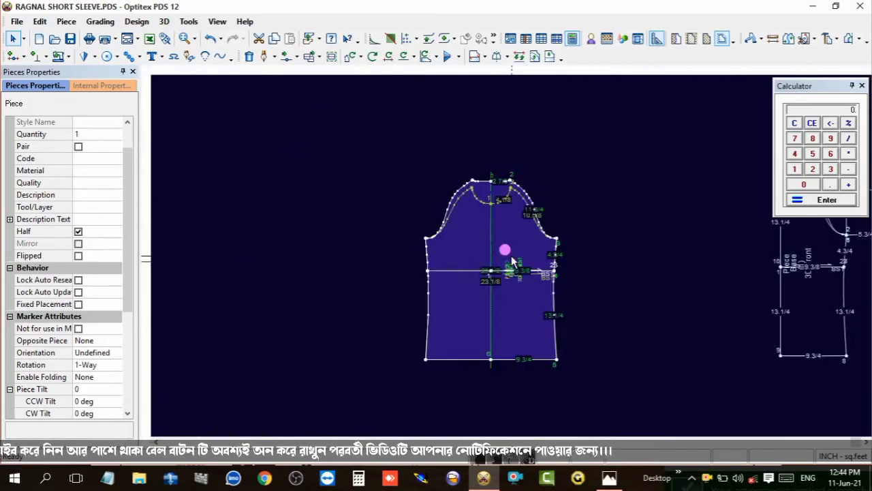
scroll(504, 249, down, 1)
mouse_move(505, 249)
mouse_down()
mouse_move(307, 267)
mouse_move(481, 273)
mouse_up()
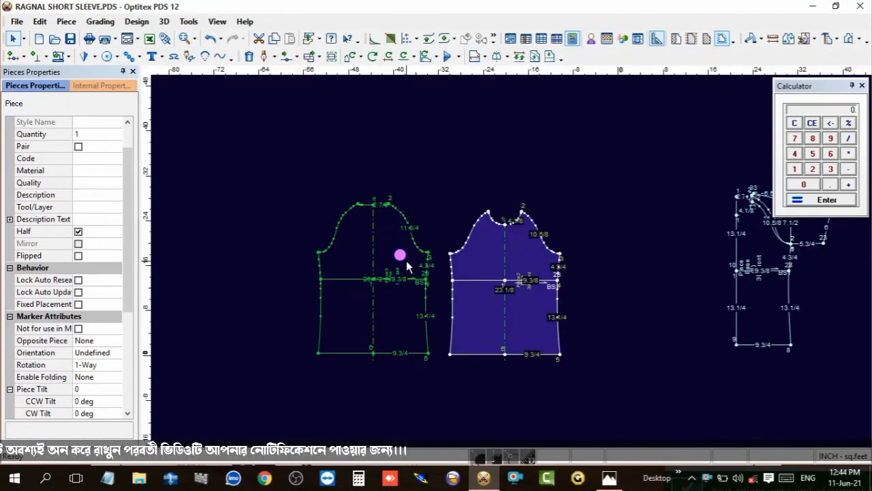
- Draw a straight internal line on the front piece from the shoulder point to the underarm corner
scroll(512, 260, up, 3)
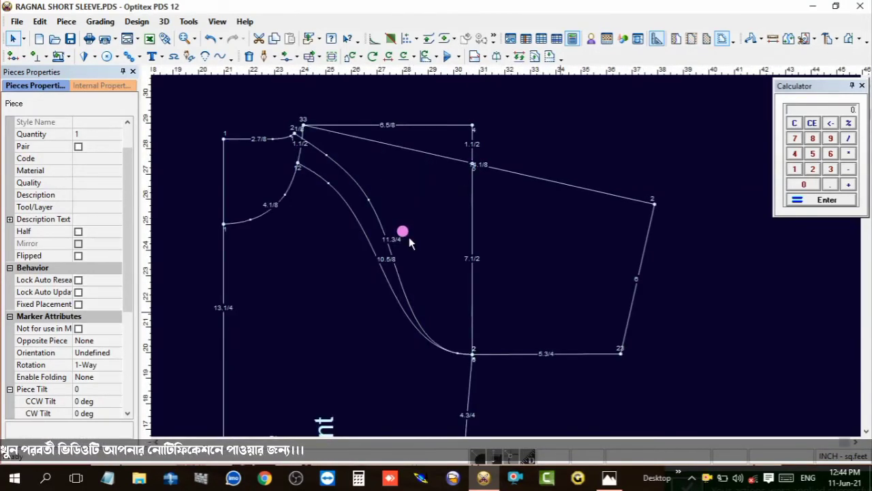
click(304, 279)
scroll(499, 249, down, 1)
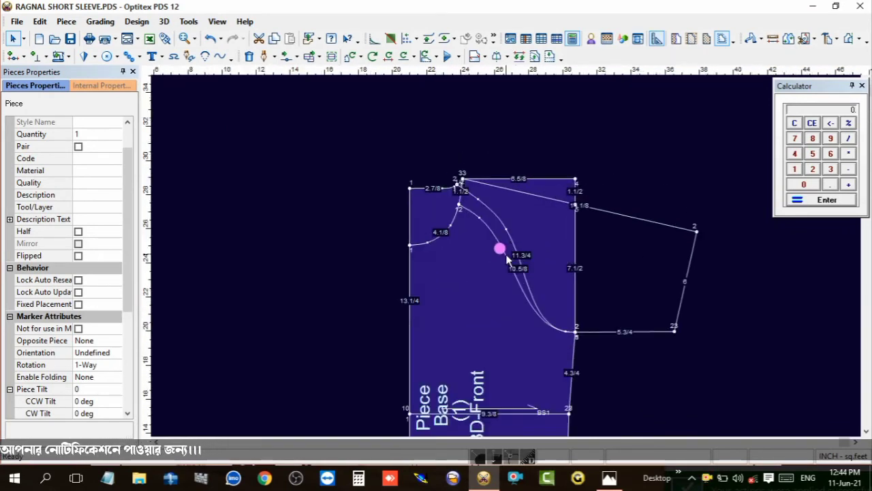
scroll(508, 259, up, 1)
key(d)
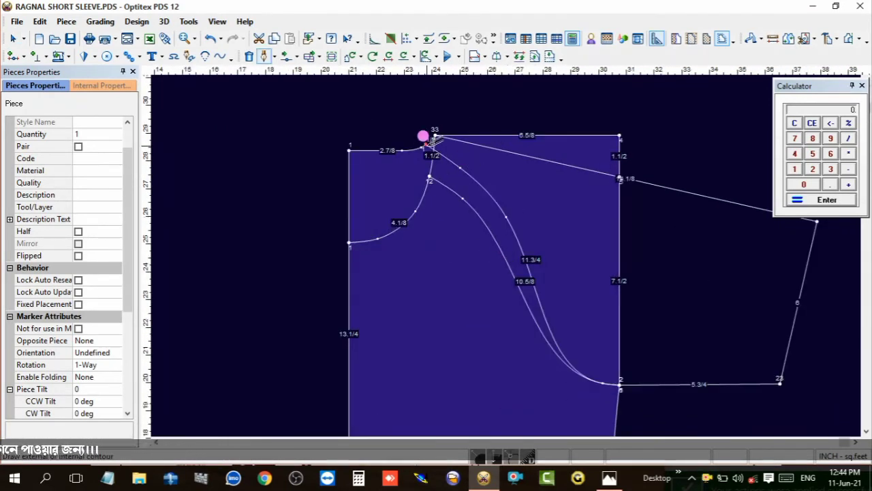
click(429, 146)
click(413, 312)
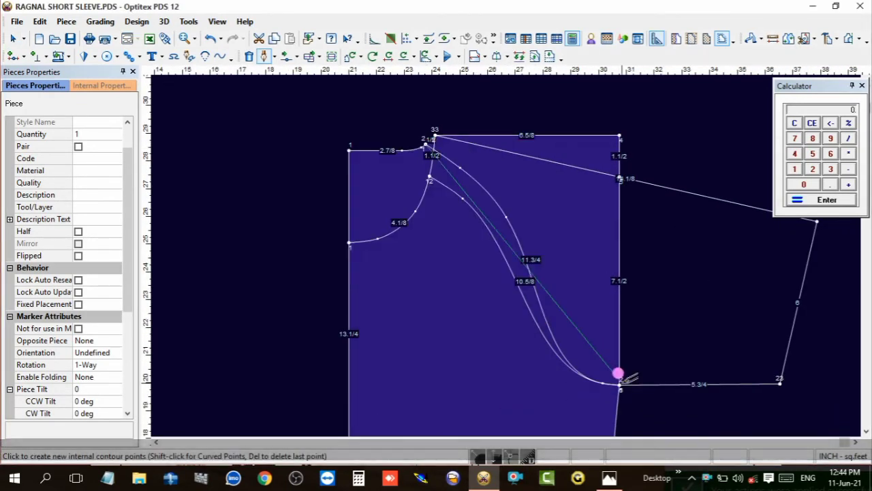
click(616, 376)
click(412, 312)
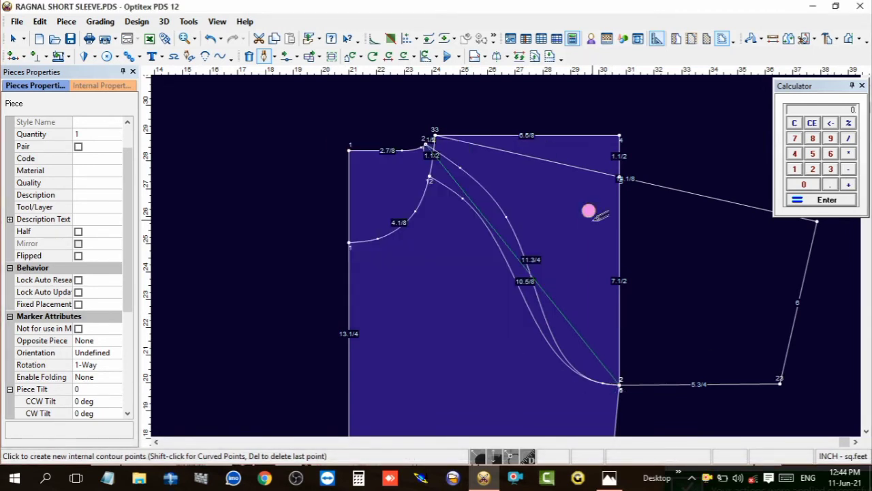
right_click(598, 219)
click(616, 258)
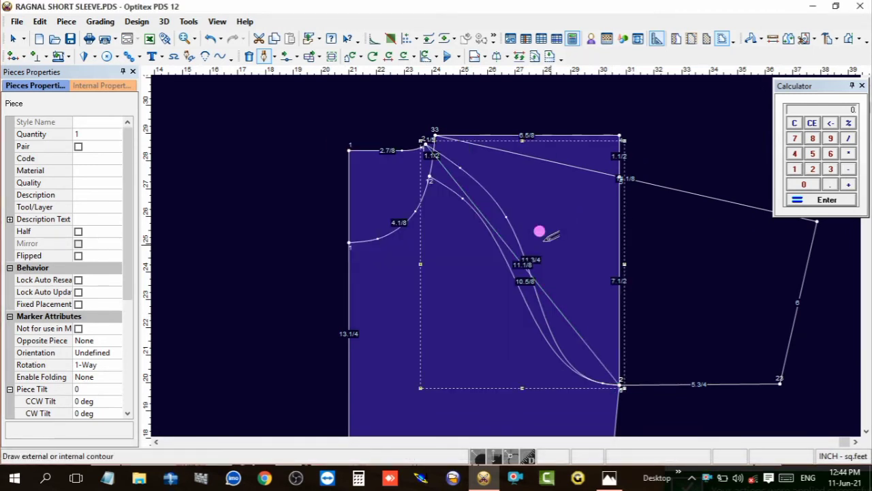
- Draw a second internal line from the lower neckline point to the underarm corner
click(427, 167)
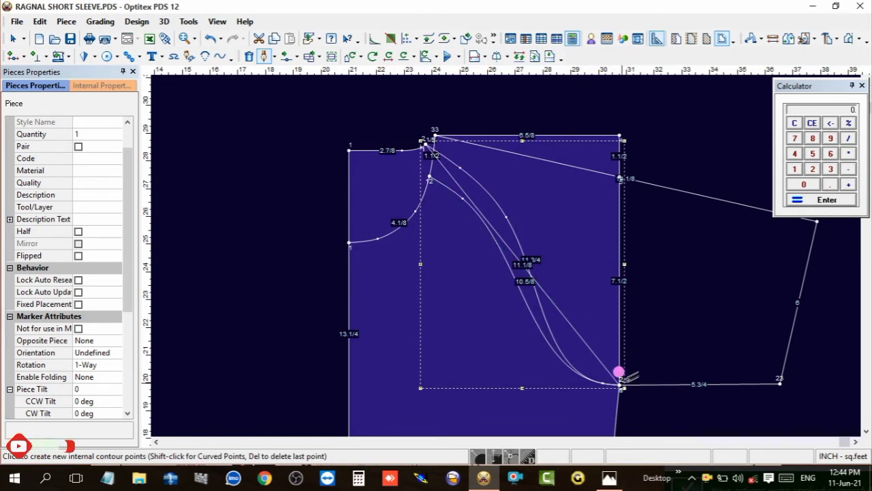
click(618, 371)
click(461, 311)
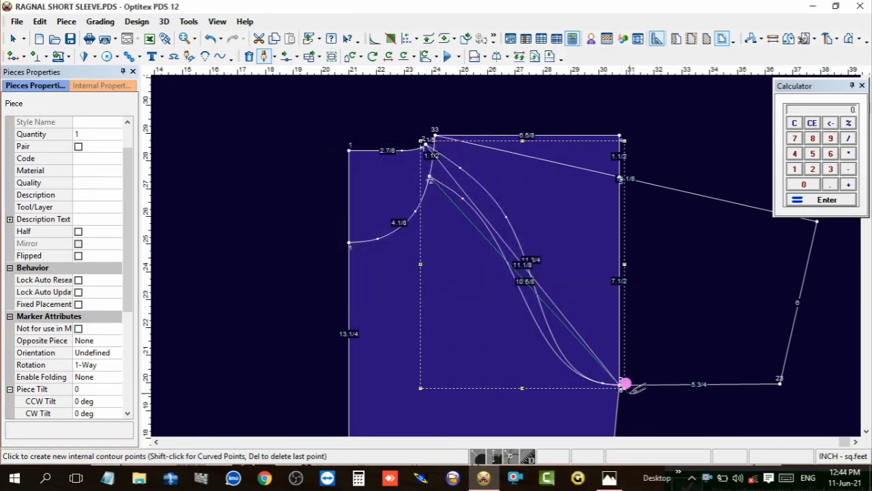
right_click(658, 260)
click(690, 300)
- Duplicate the front piece with Ctrl+C/Ctrl+V and move the original left of its copy
right_click(666, 235)
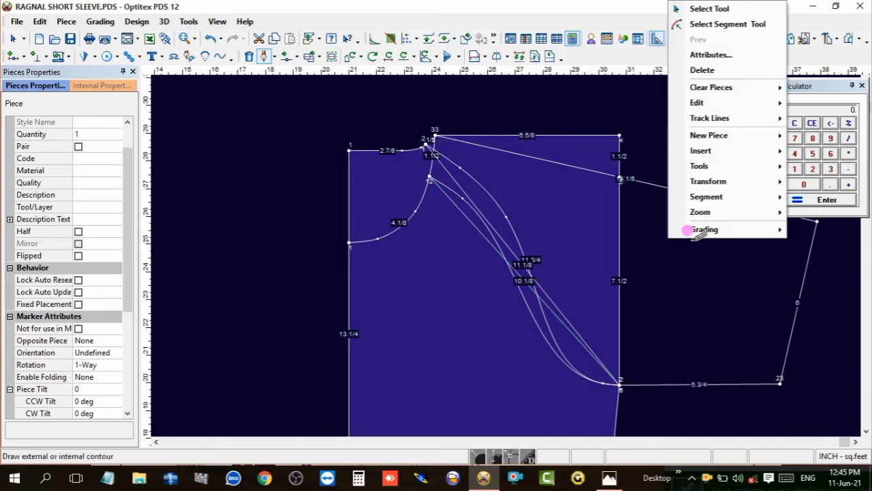
click(688, 8)
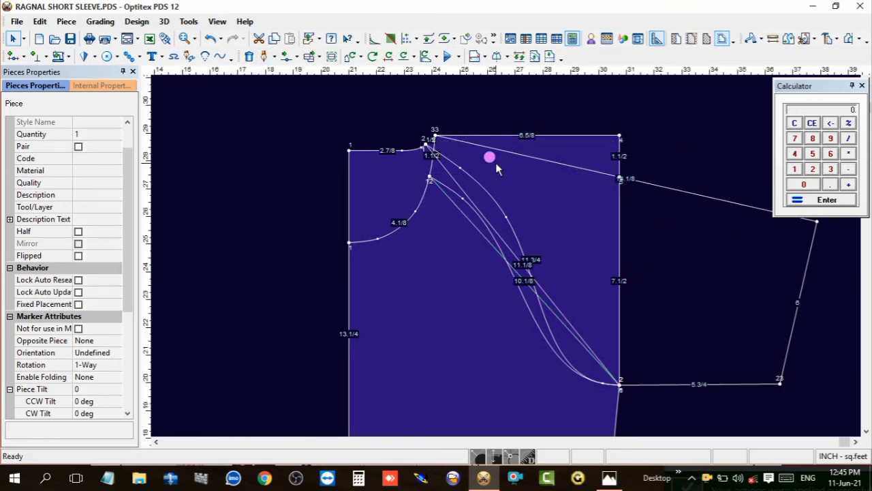
scroll(498, 167, down, 3)
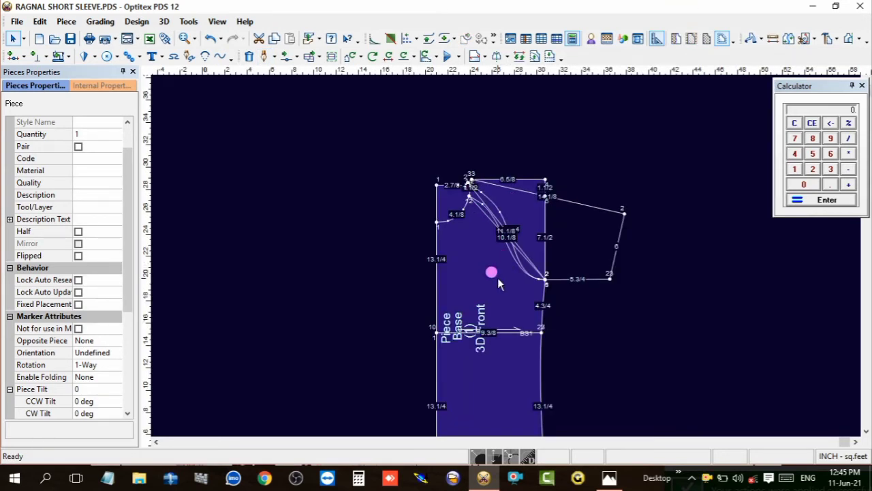
drag(497, 277, 558, 261)
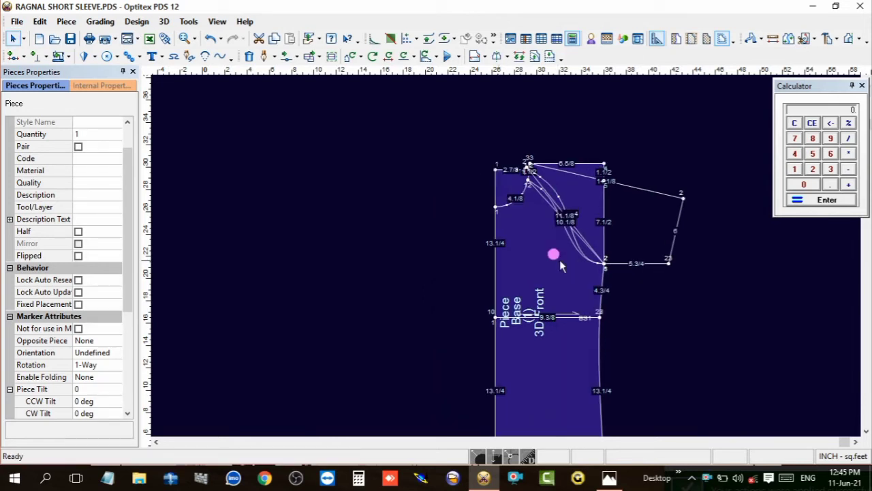
key(ctrl+c)
key(ctrl+v)
drag(602, 212, 376, 181)
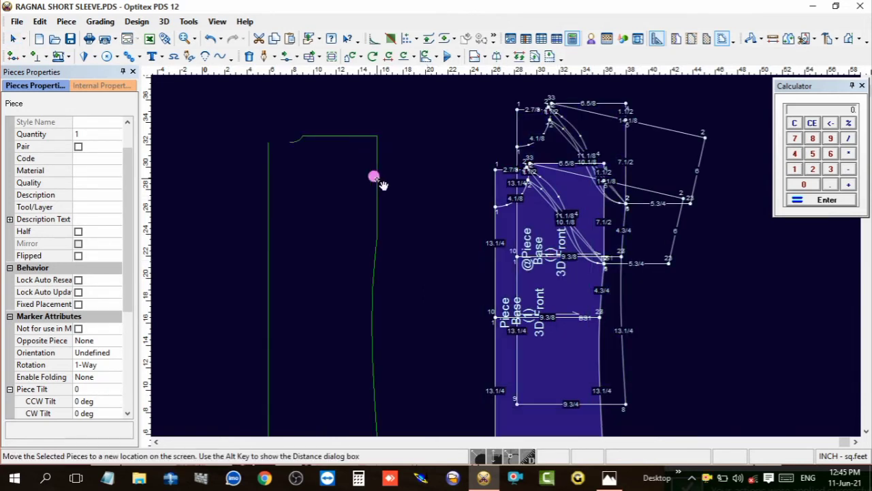
- Delete the 10 1/8 armhole curve from the original front piece
click(545, 199)
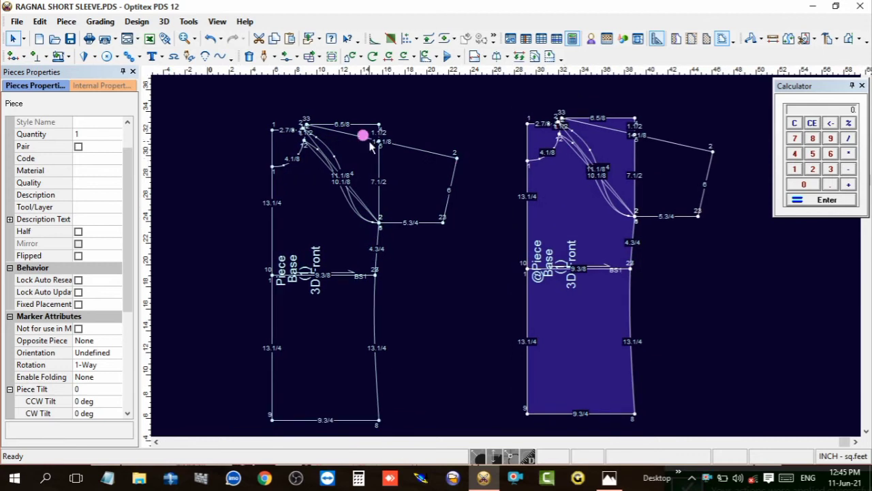
click(361, 133)
scroll(339, 192, up, 2)
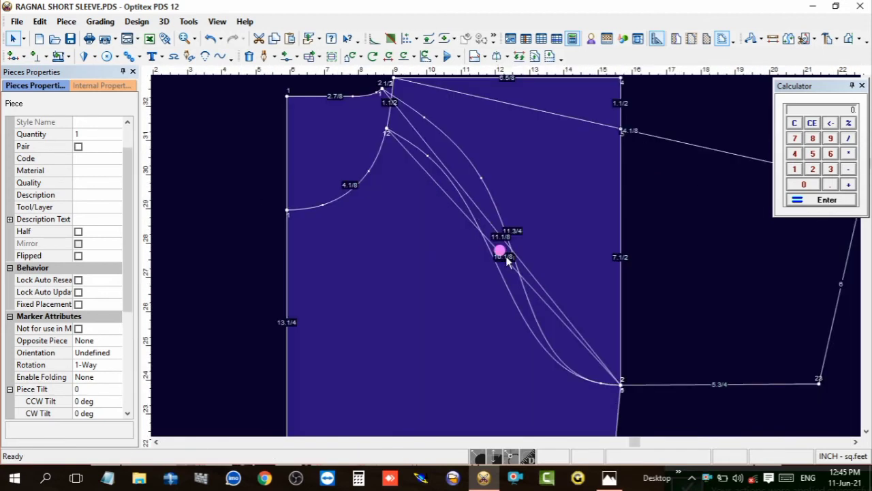
click(420, 155)
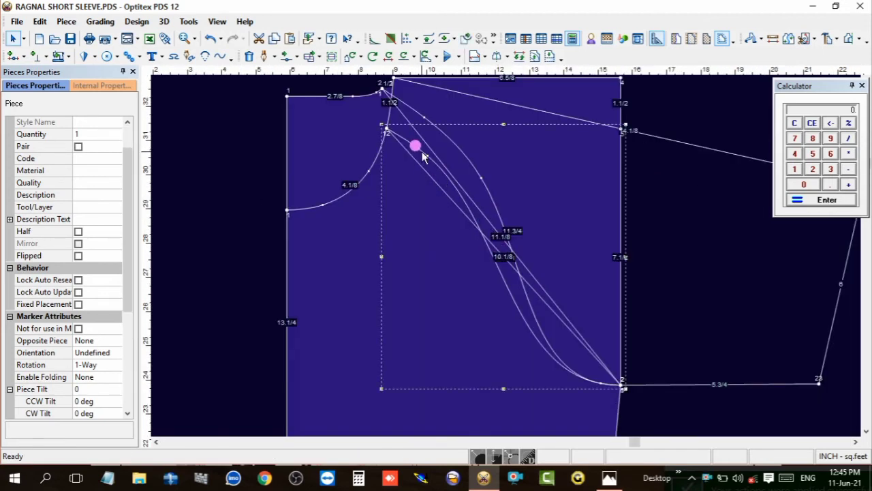
key(Delete)
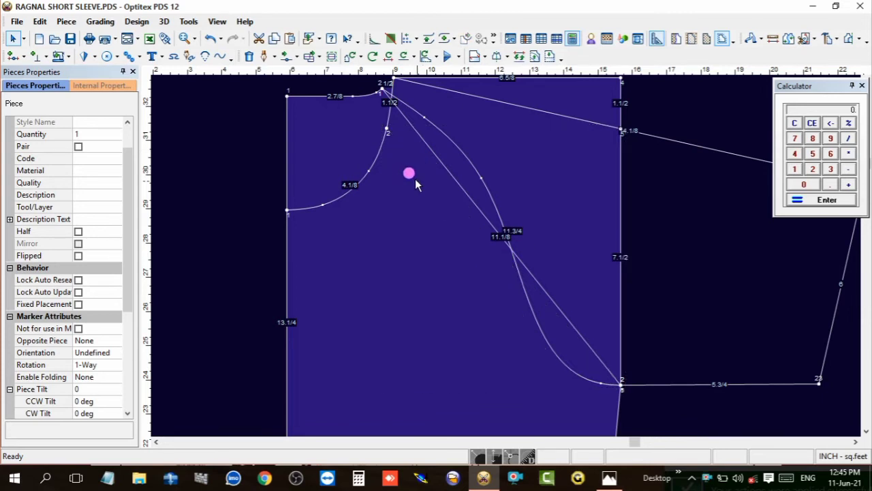
scroll(414, 179, down, 2)
- Delete the 11 3/4 armhole curve, undo to restore it, and reselect the front piece
scroll(476, 231, up, 2)
scroll(584, 236, down, 2)
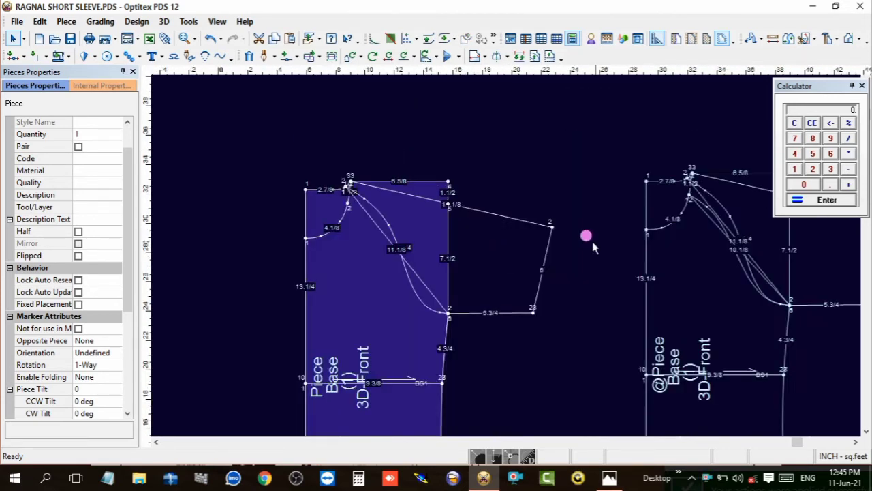
scroll(550, 227, up, 3)
scroll(517, 144, up, 1)
click(516, 149)
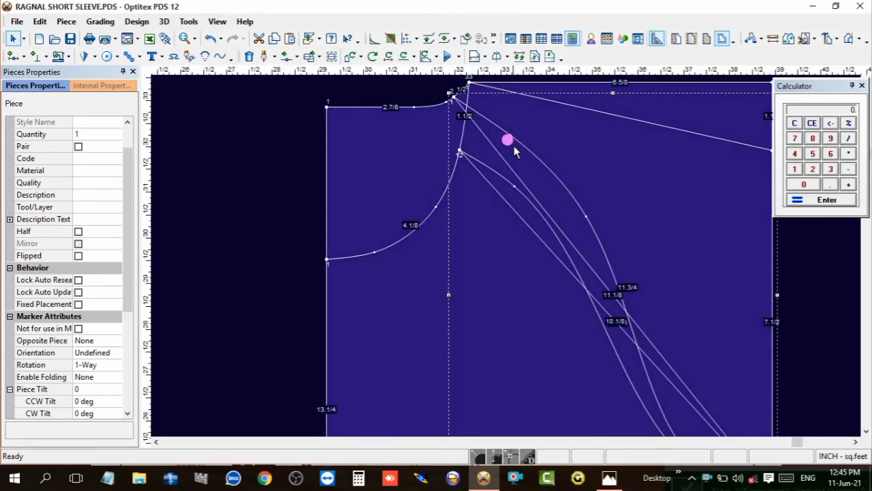
key(Delete)
key(ctrl+z)
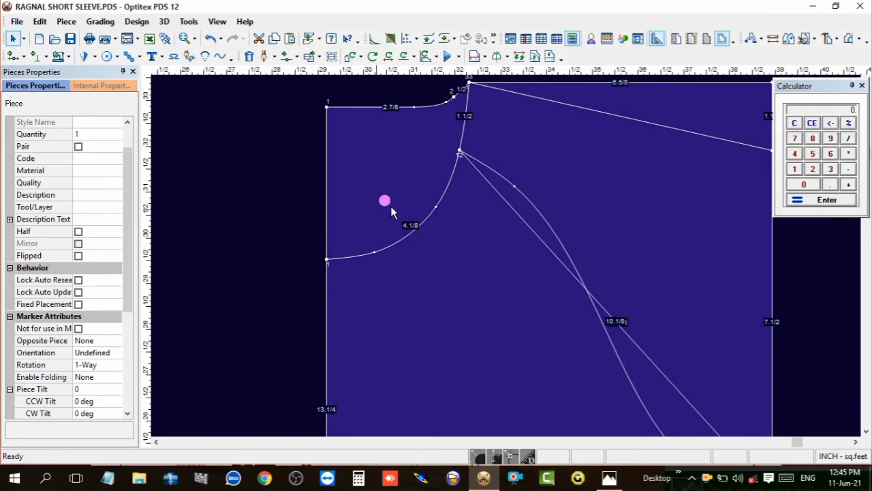
scroll(422, 224, down, 2)
scroll(504, 252, up, 1)
scroll(499, 253, up, 2)
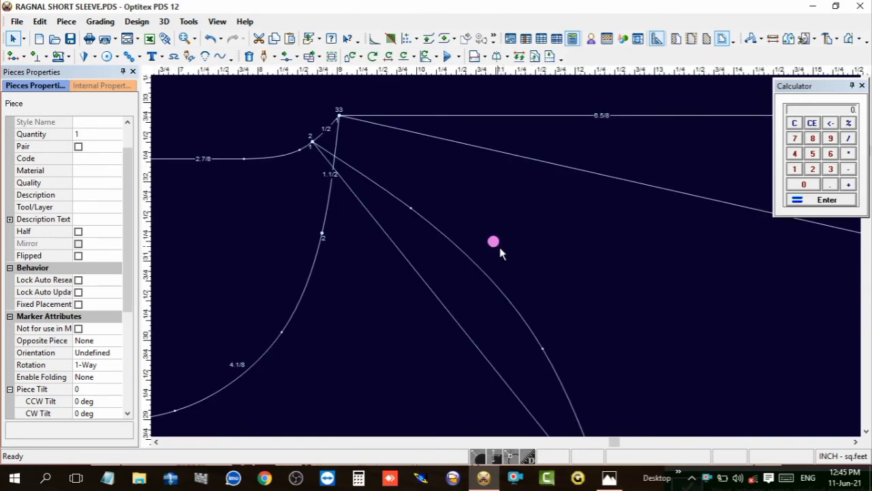
click(433, 250)
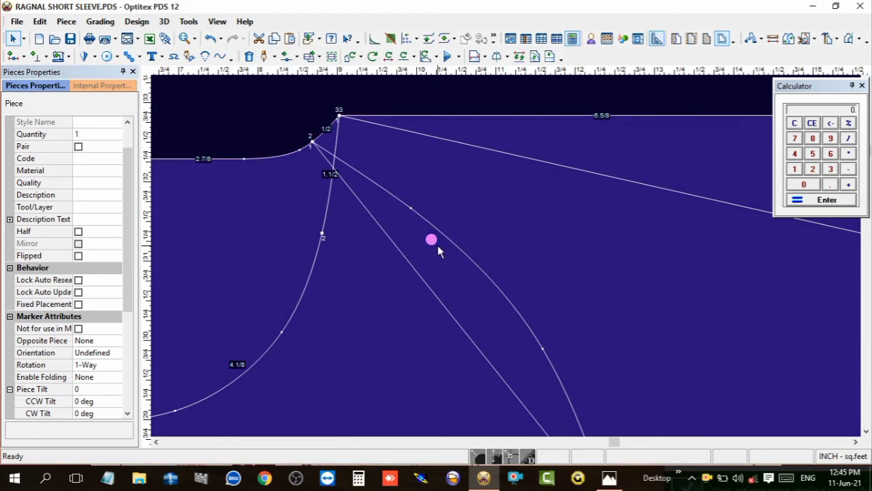
scroll(506, 259, down, 2)
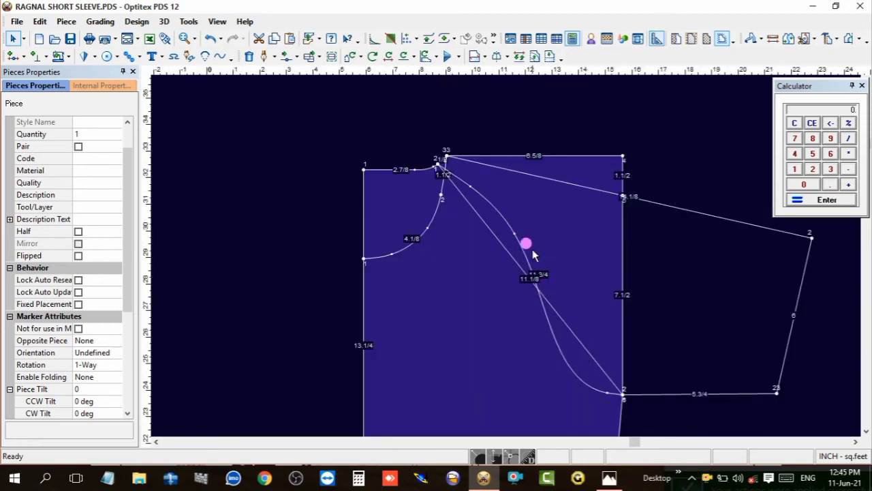
- Lift the front armhole curve point toward the shoulder and cancel a stray point move
key(m)
click(468, 201)
drag(469, 202, 470, 183)
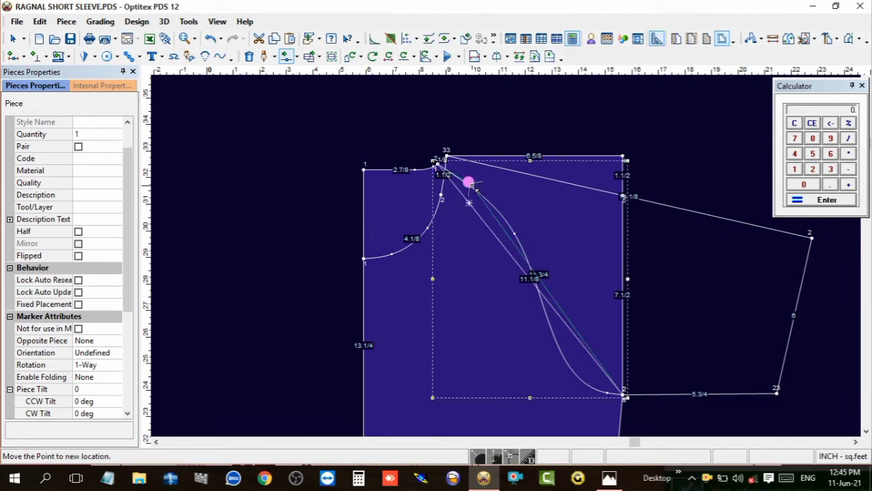
right_click(511, 181)
click(529, 192)
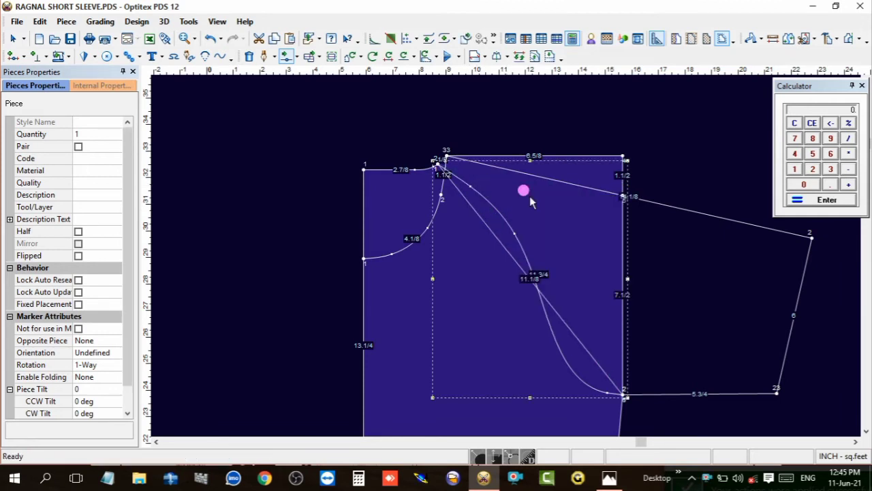
key(m)
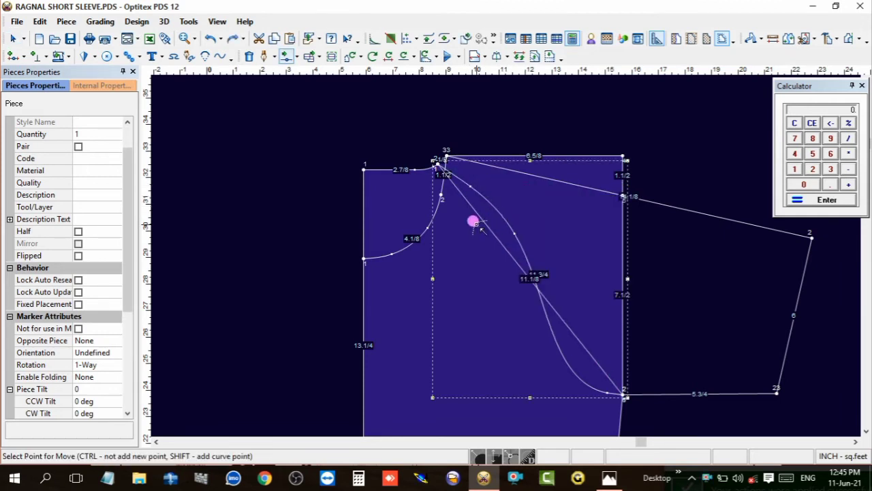
click(480, 217)
click(469, 187)
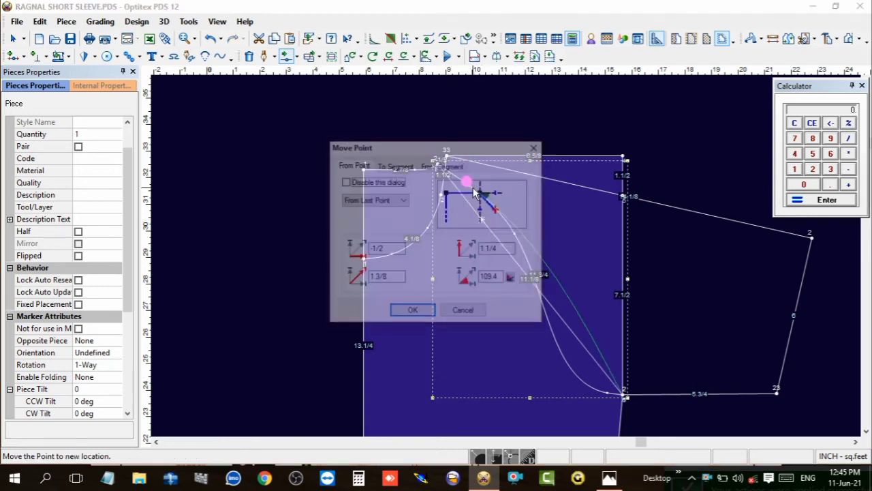
click(455, 313)
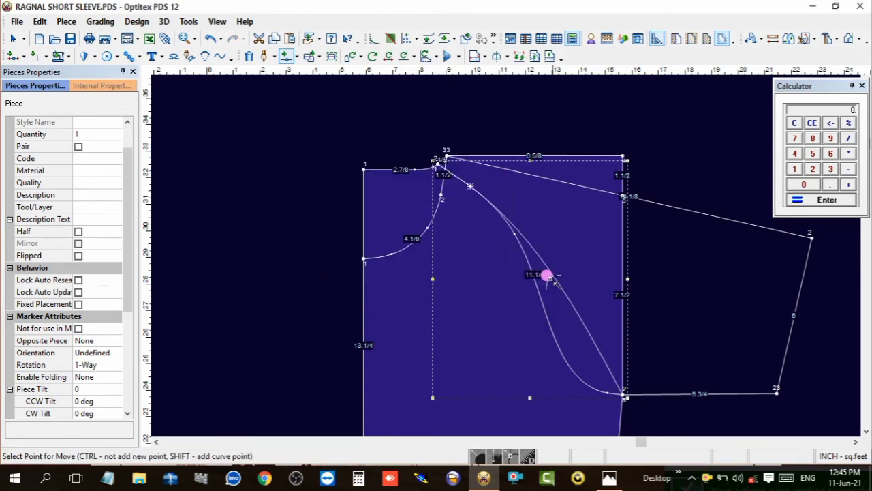
- Reposition a lower and an upper raglan curve point, confirming each Move Point dialog
click(599, 351)
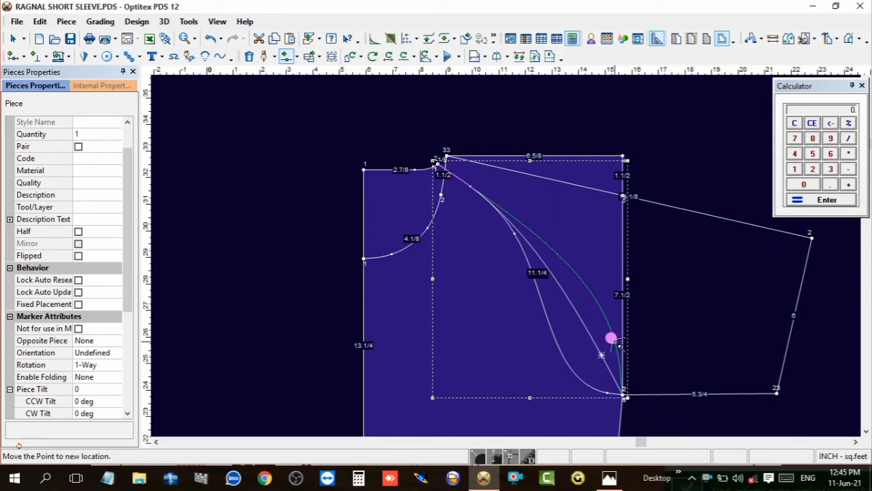
click(600, 355)
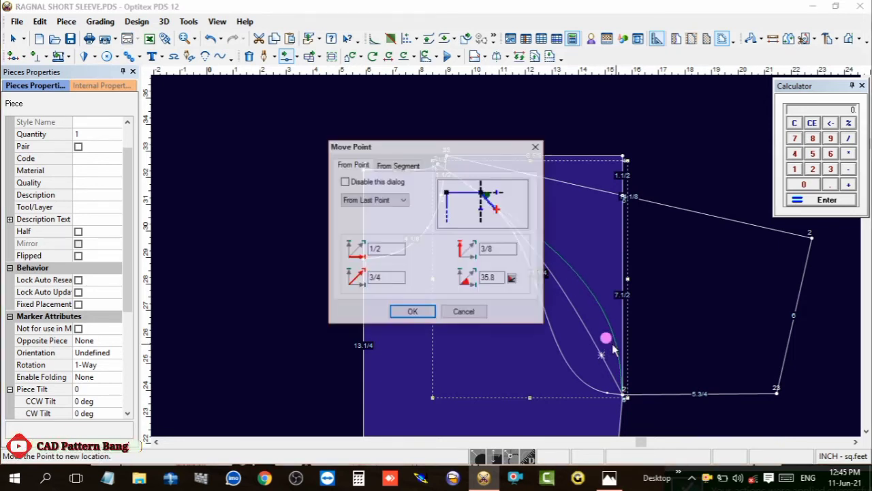
click(410, 311)
scroll(525, 278, up, 1)
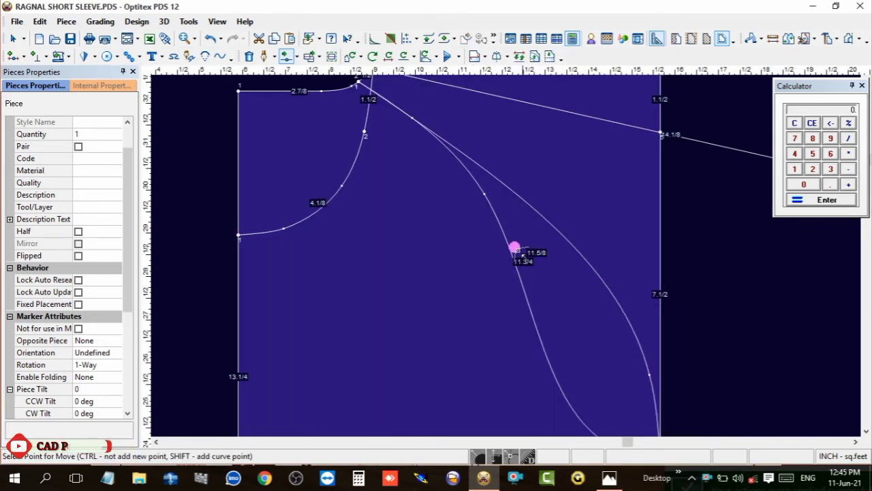
click(485, 170)
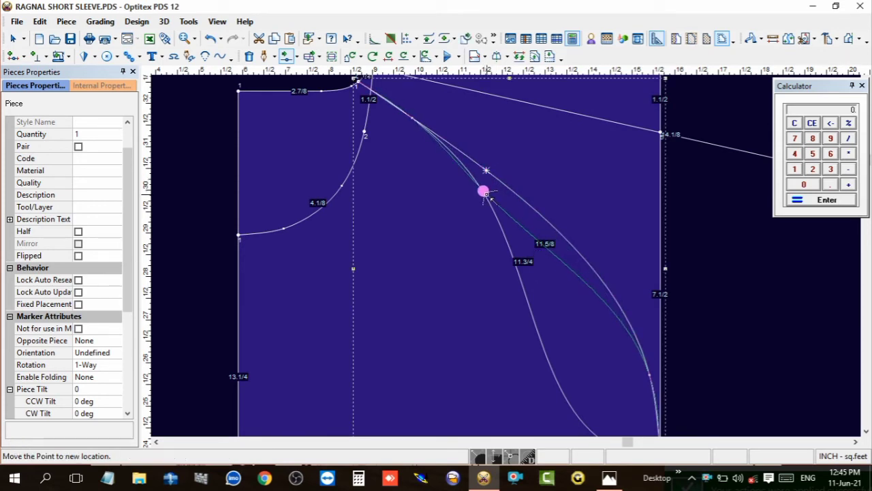
click(486, 193)
click(412, 308)
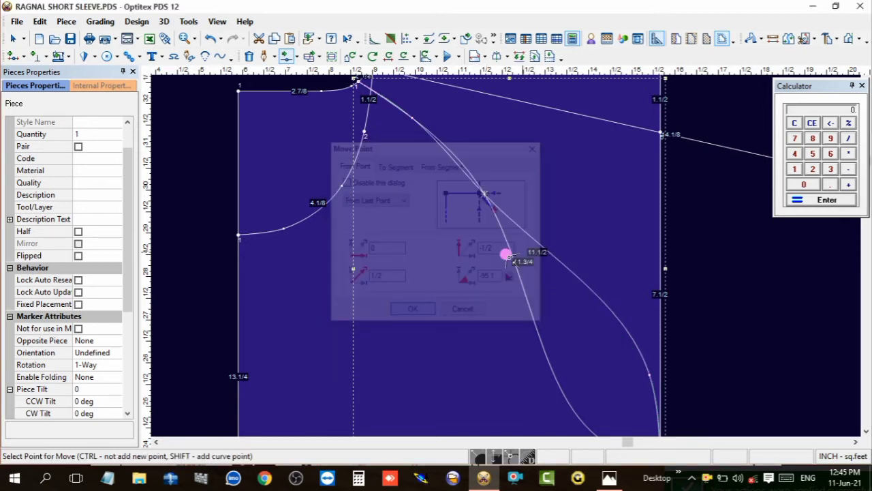
scroll(590, 193, up, 2)
scroll(490, 248, up, 3)
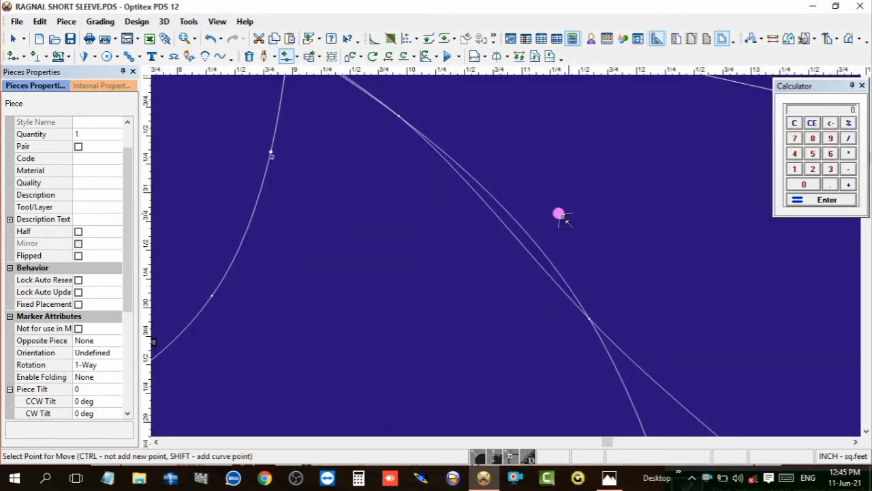
right_click(562, 181)
click(593, 196)
- Pull a mid-raglan point toward the straight line and nudge a neighbouring curve point
key(m)
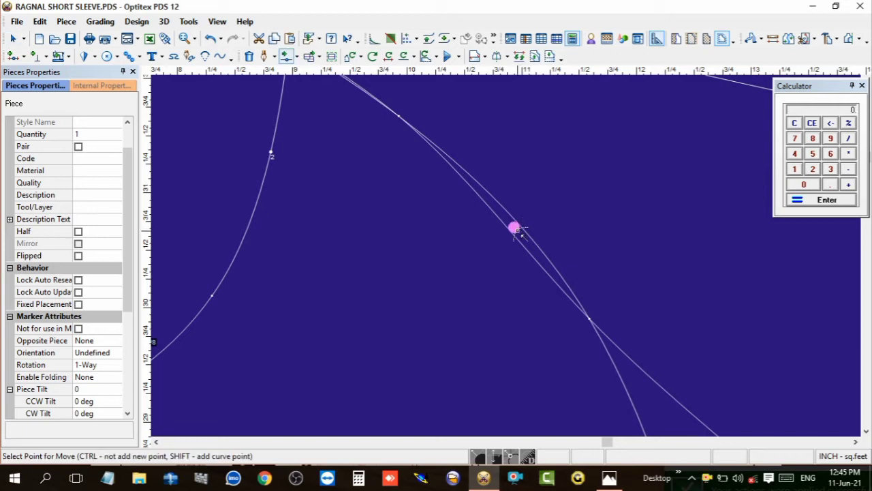
click(519, 243)
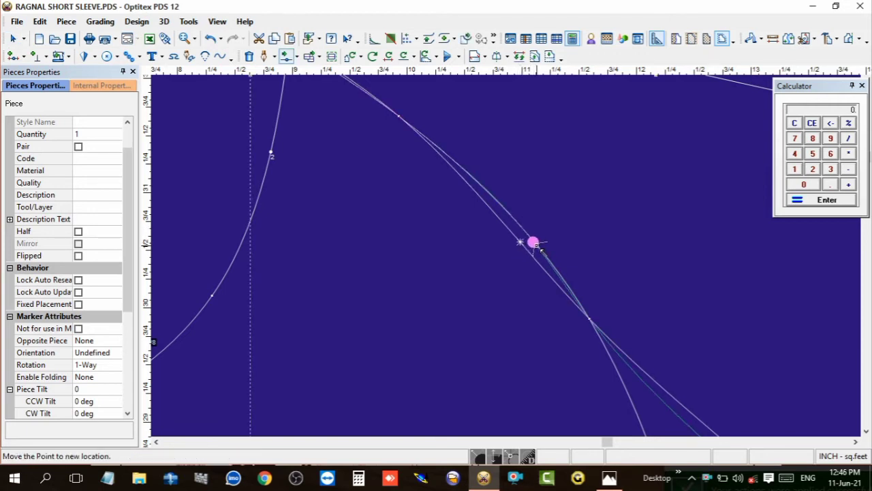
click(560, 278)
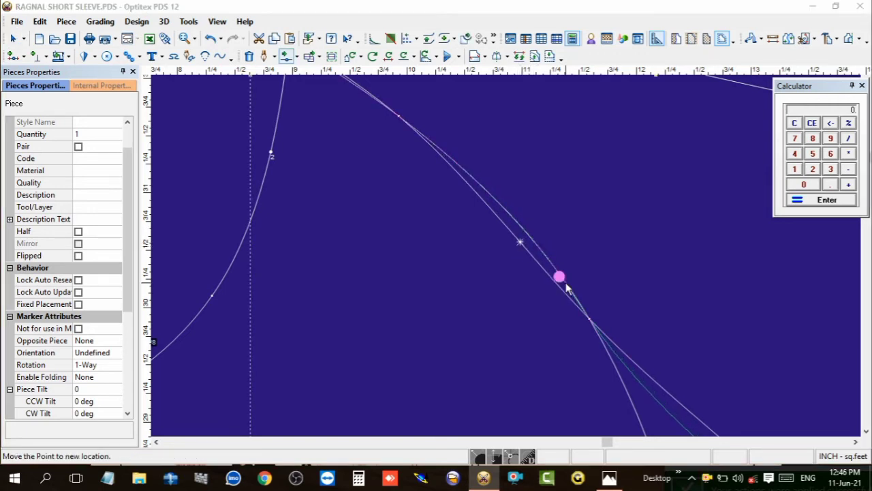
key(Return)
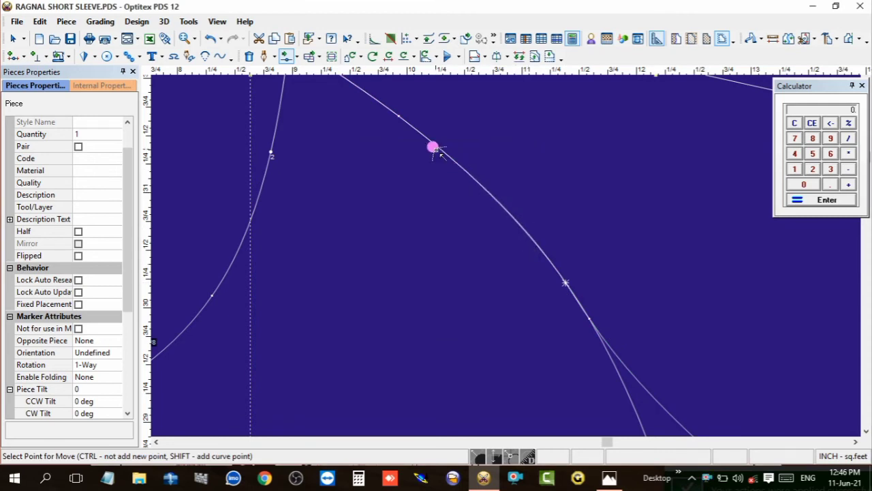
scroll(504, 268, down, 1)
scroll(513, 276, down, 1)
scroll(506, 266, down, 1)
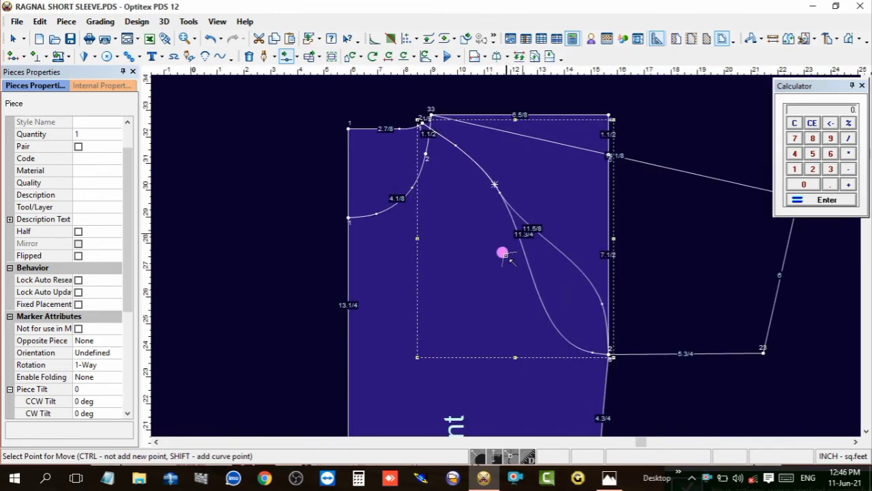
scroll(503, 254, up, 2)
click(492, 195)
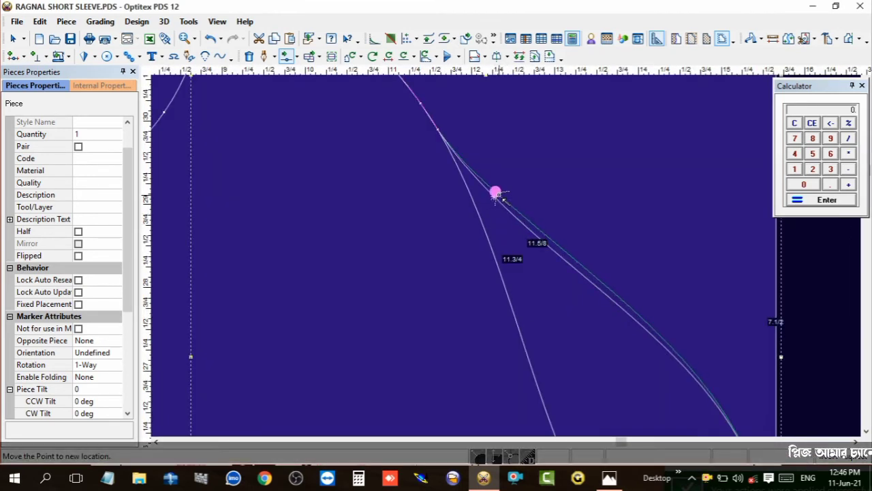
click(495, 195)
click(410, 308)
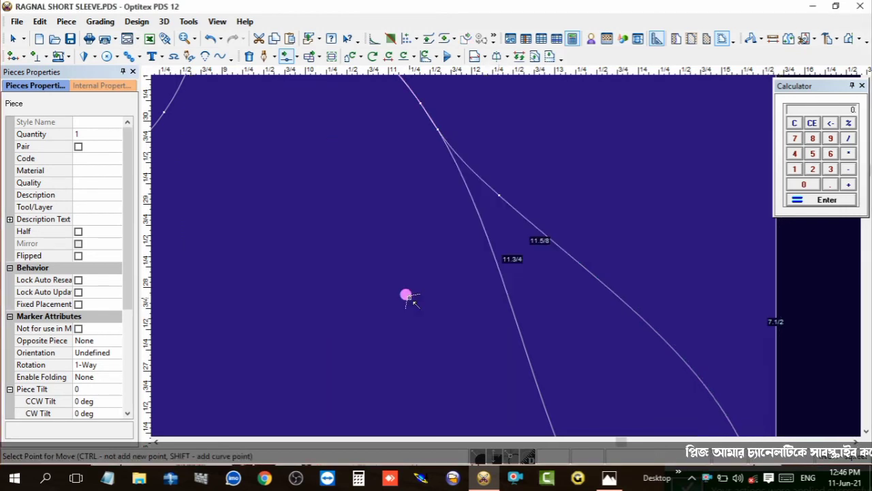
- Fine-tune the remaining points down to the underarm so the raglan curve measures 11 1/2
scroll(502, 253, down, 2)
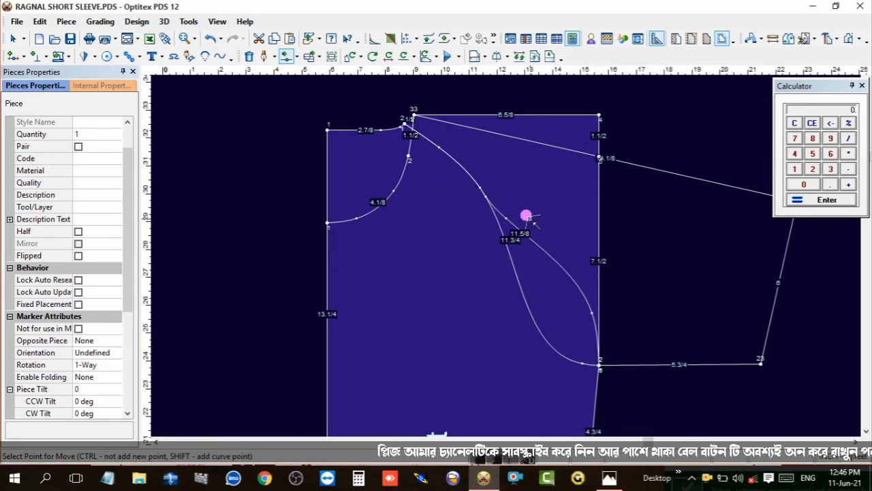
scroll(527, 216, up, 2)
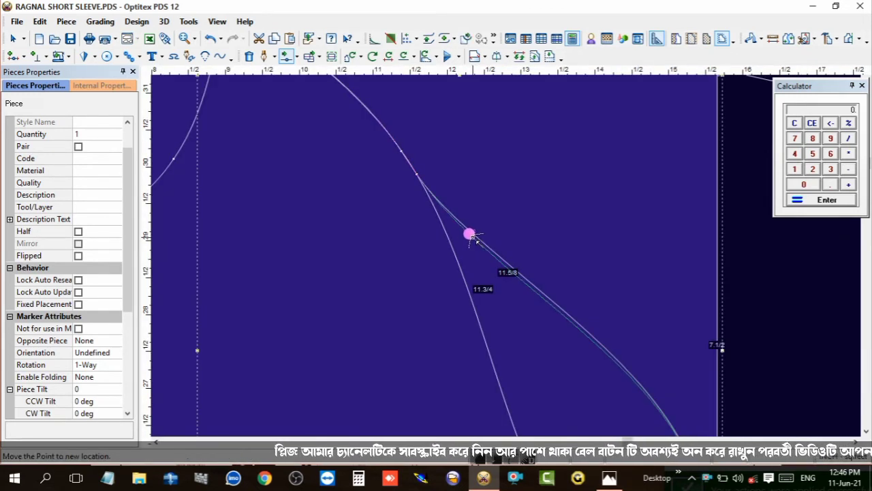
click(469, 229)
click(411, 310)
scroll(565, 312, down, 2)
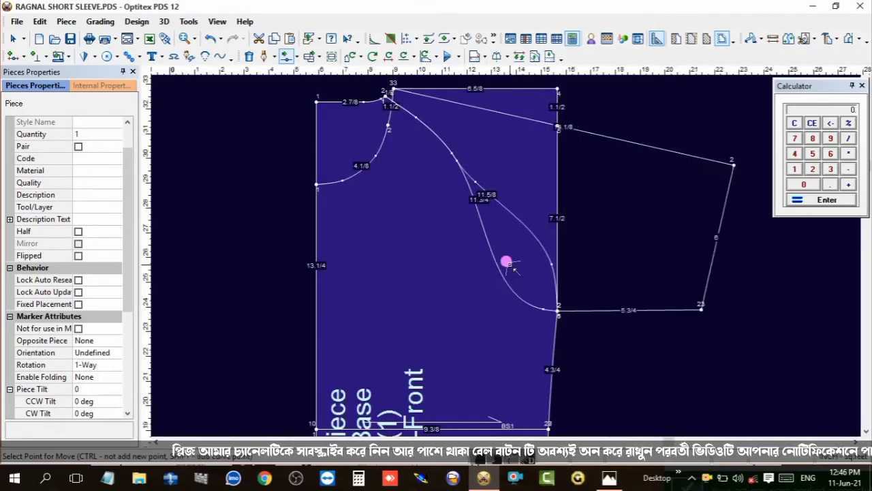
scroll(518, 217, up, 1)
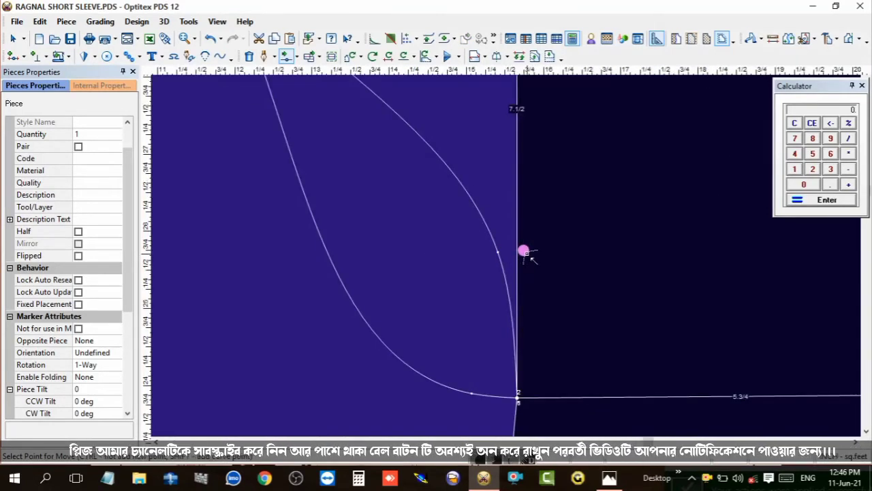
click(497, 252)
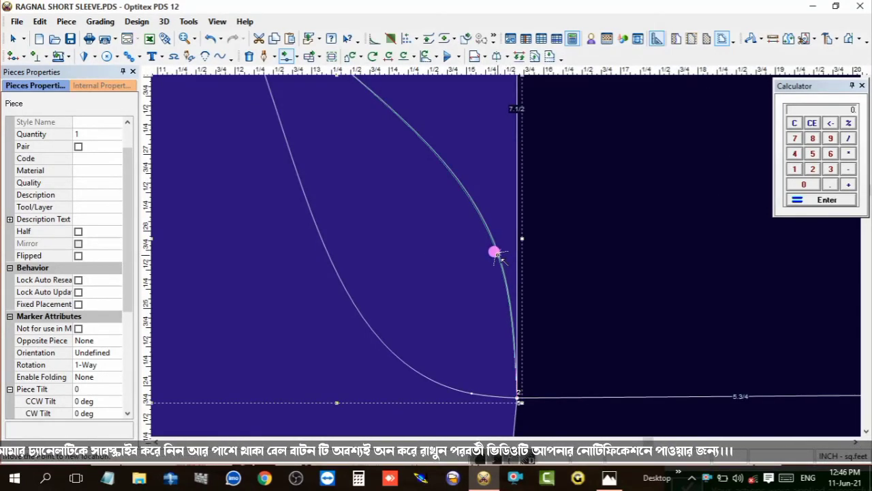
click(409, 307)
scroll(436, 293, down, 1)
scroll(504, 253, down, 1)
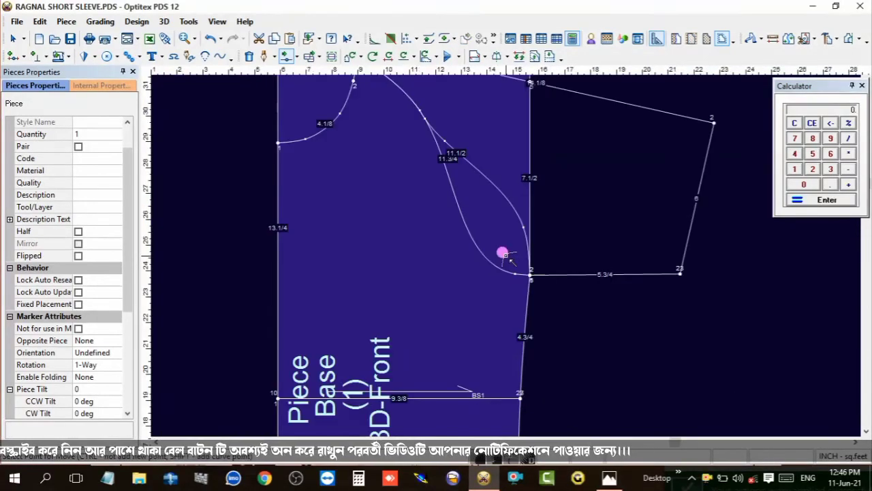
scroll(504, 252, down, 1)
scroll(552, 262, down, 1)
- Move two raglan line points, bowing the lower curve outward
scroll(586, 266, down, 1)
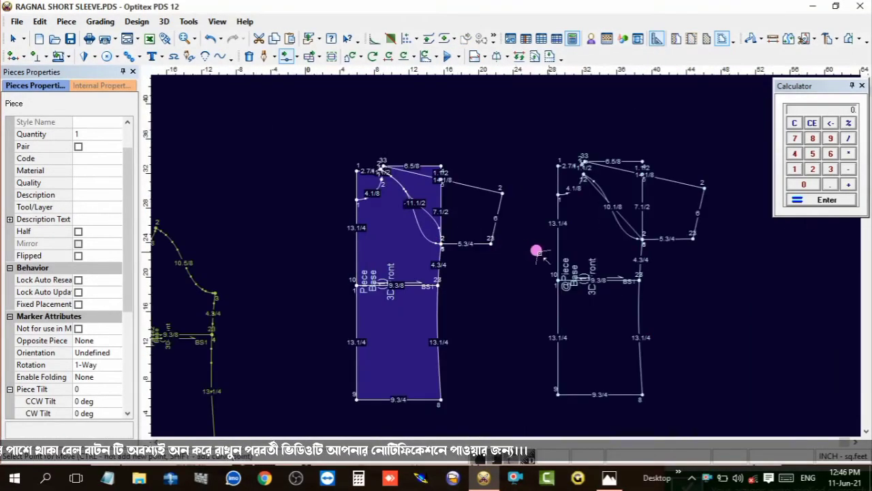
scroll(502, 254, up, 2)
scroll(502, 254, up, 1)
scroll(502, 245, up, 2)
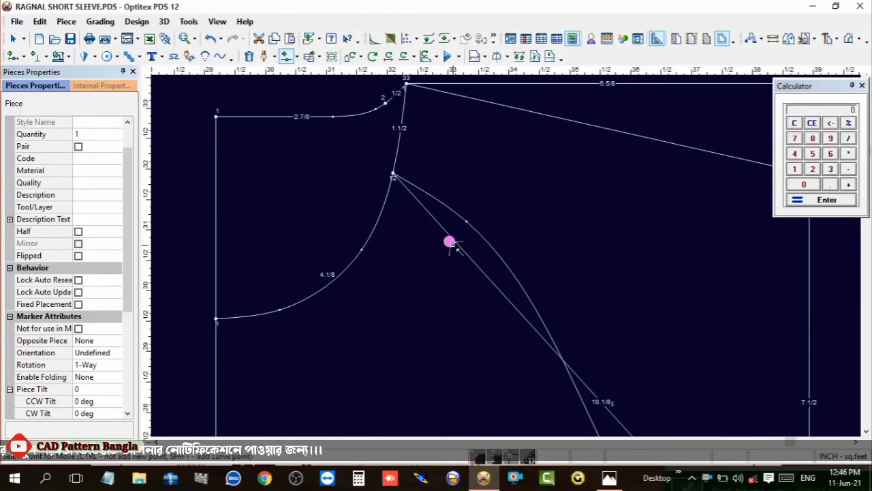
click(457, 244)
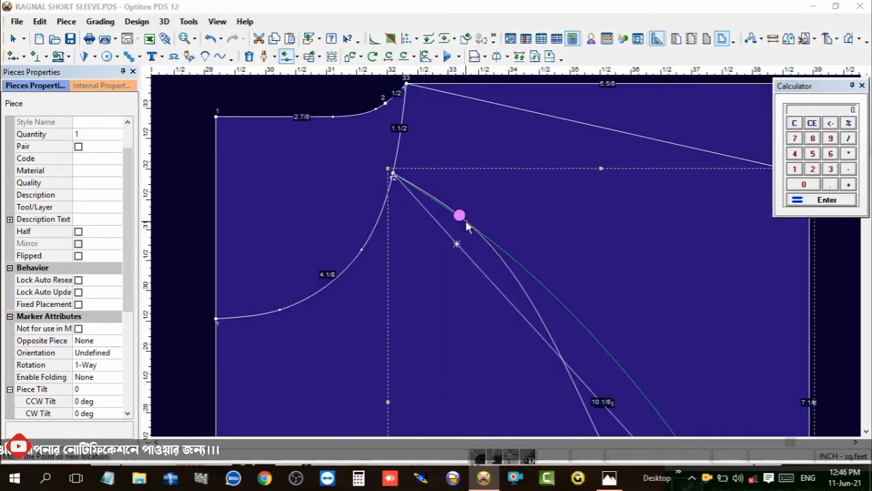
click(466, 226)
click(408, 311)
scroll(477, 272, down, 2)
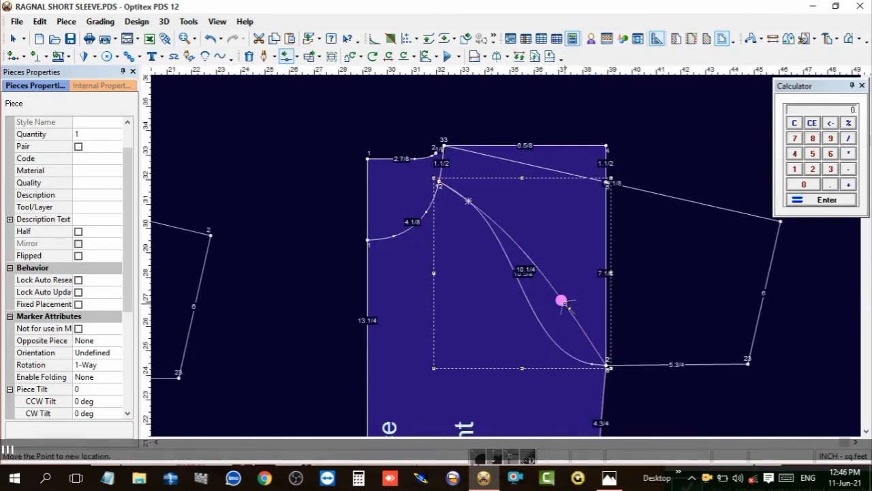
click(564, 302)
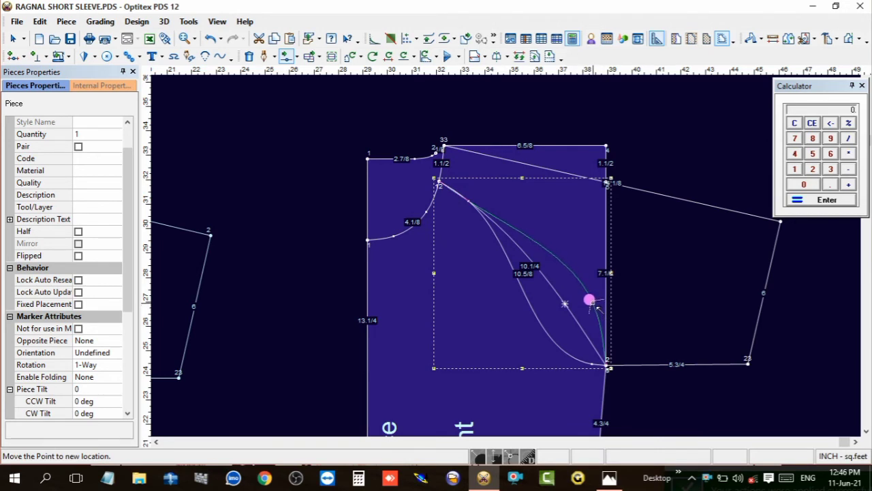
click(590, 300)
click(415, 309)
- Adjust two upper raglan points, dropping one onto the other line
scroll(518, 240, up, 2)
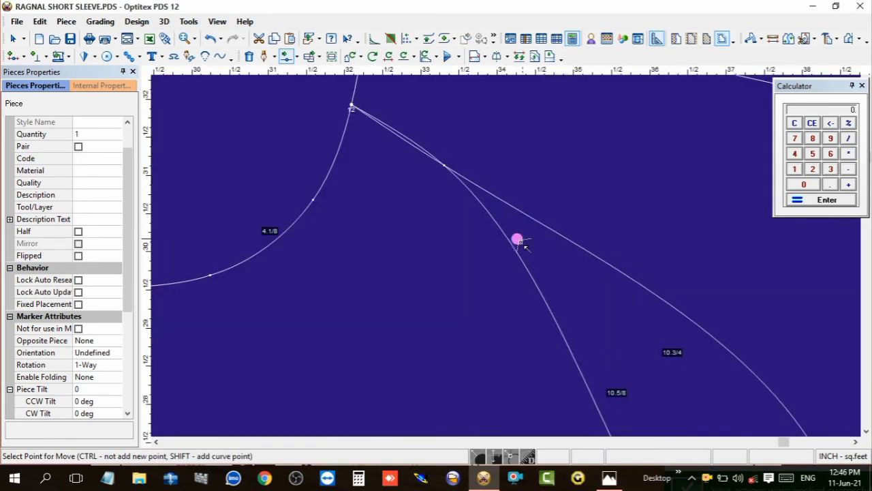
scroll(412, 150, up, 2)
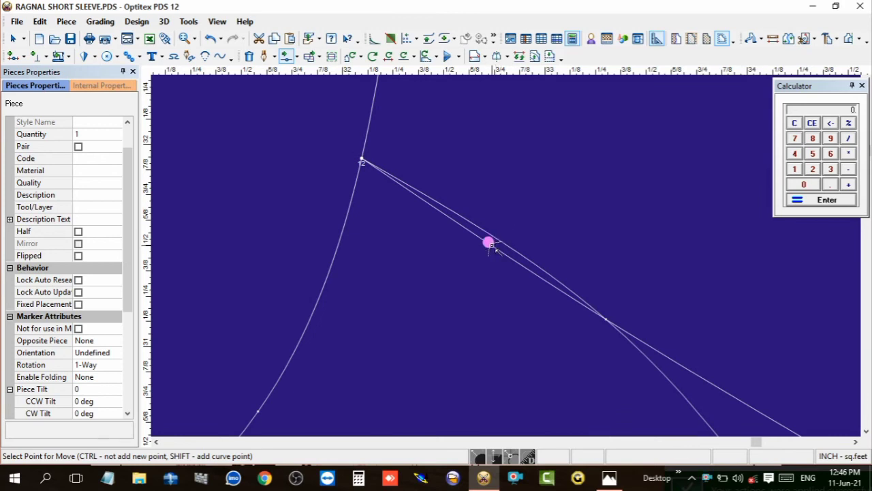
click(489, 244)
click(493, 239)
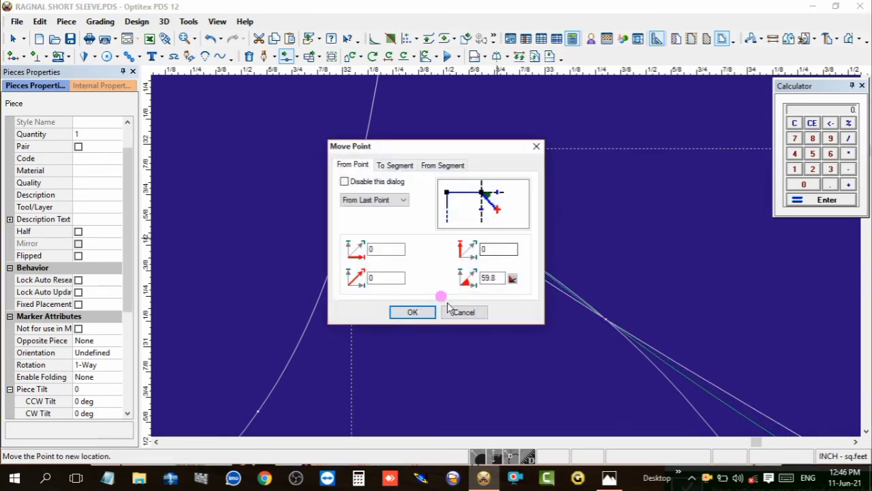
click(411, 312)
scroll(558, 237, up, 2)
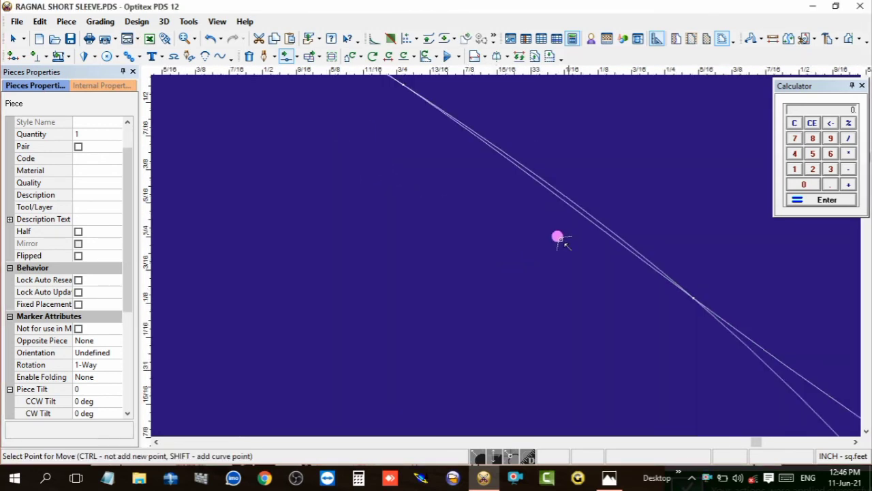
click(558, 199)
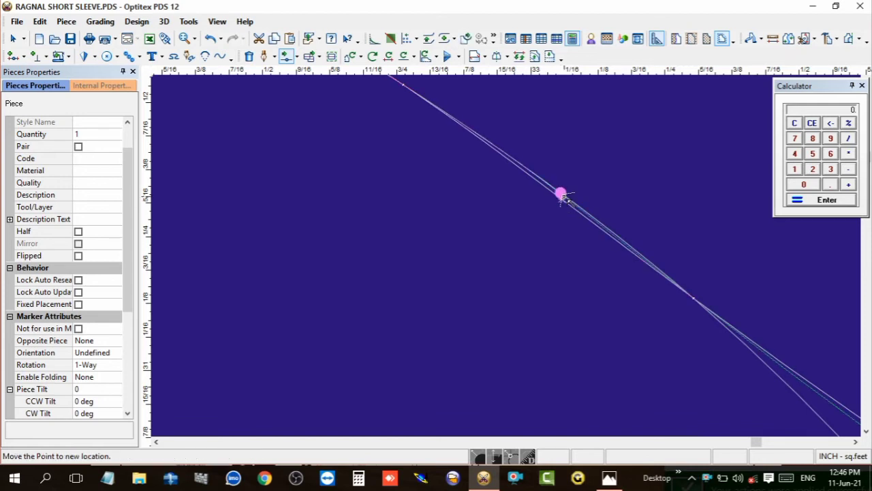
click(553, 197)
click(411, 311)
- Refine a middle and a lower point along the raglan curve
scroll(501, 283, down, 1)
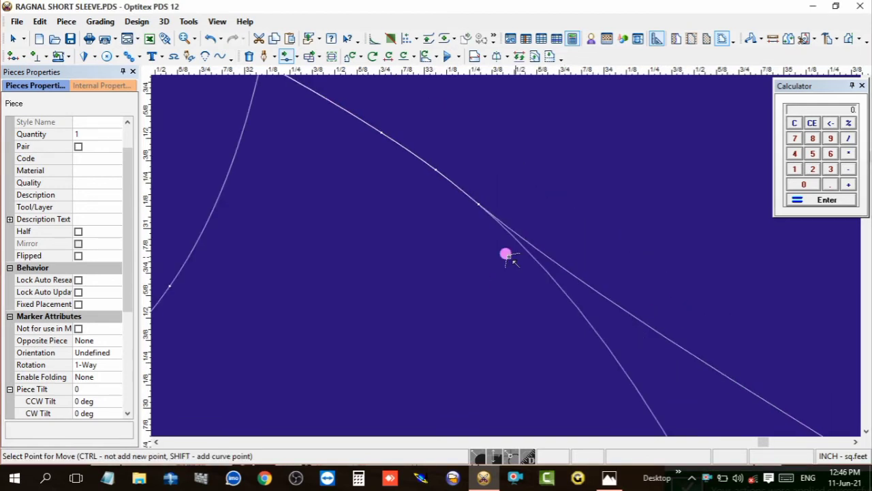
scroll(506, 253, down, 1)
scroll(502, 253, down, 1)
scroll(508, 248, down, 1)
scroll(512, 267, up, 1)
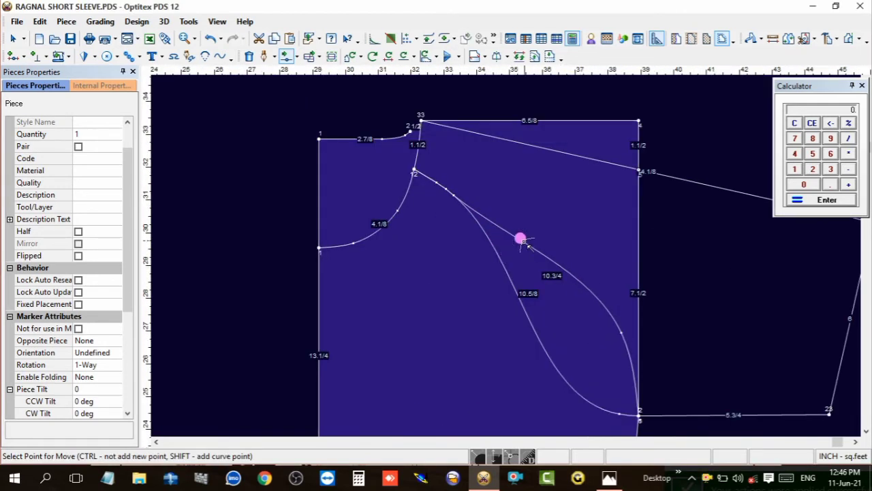
click(511, 235)
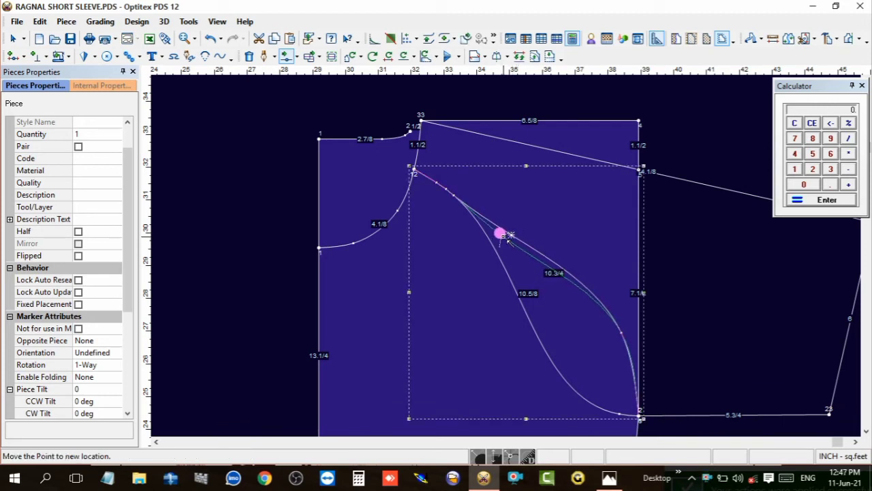
click(506, 236)
click(447, 314)
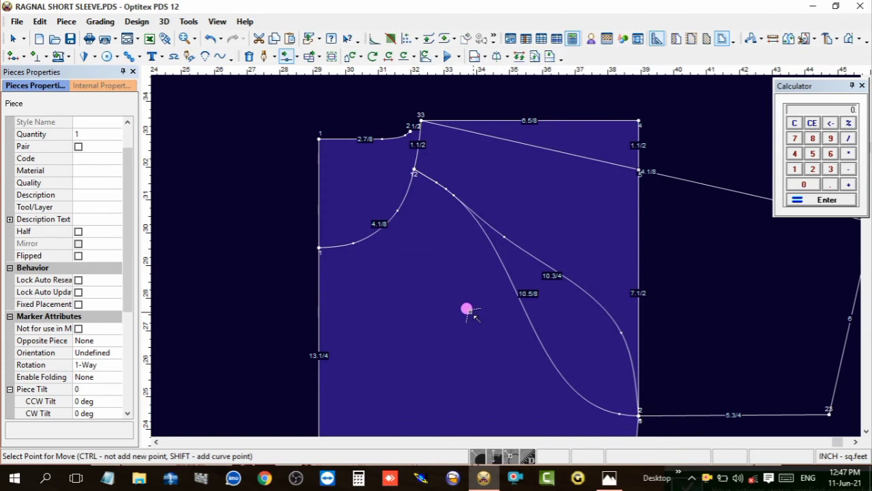
scroll(517, 253, up, 1)
click(651, 307)
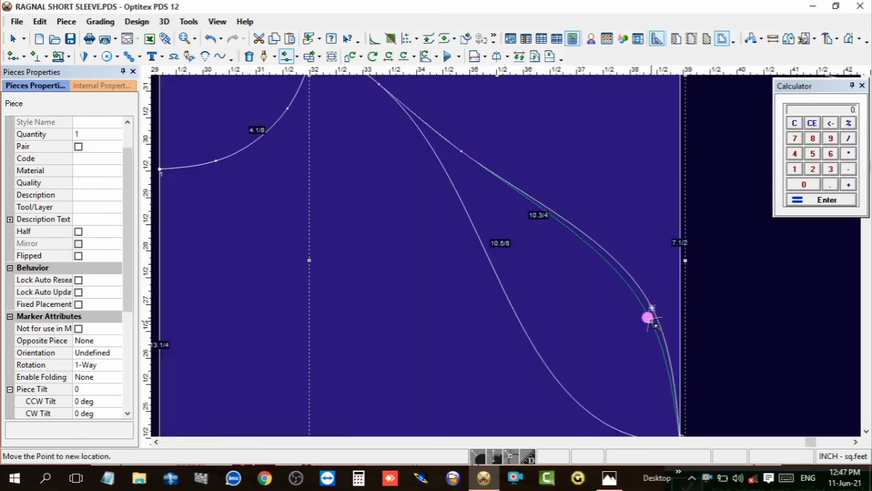
click(650, 317)
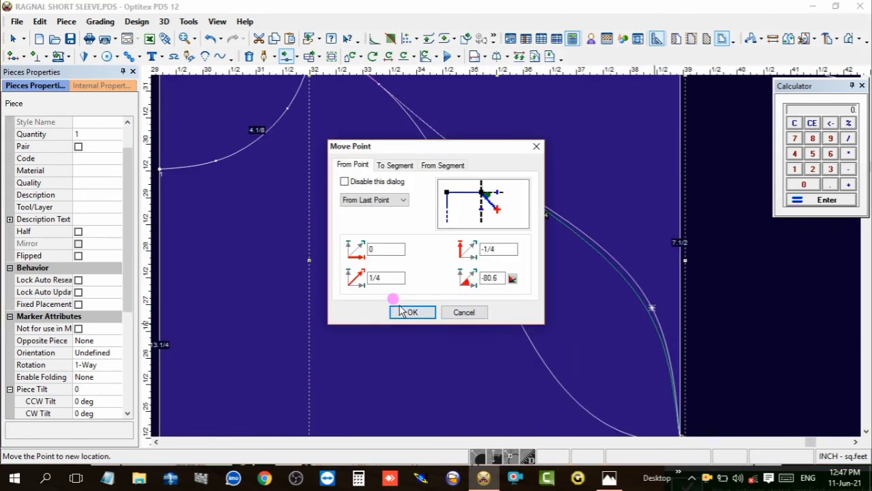
click(417, 308)
- Shift an upper raglan curve point further along the curve
scroll(507, 259, down, 3)
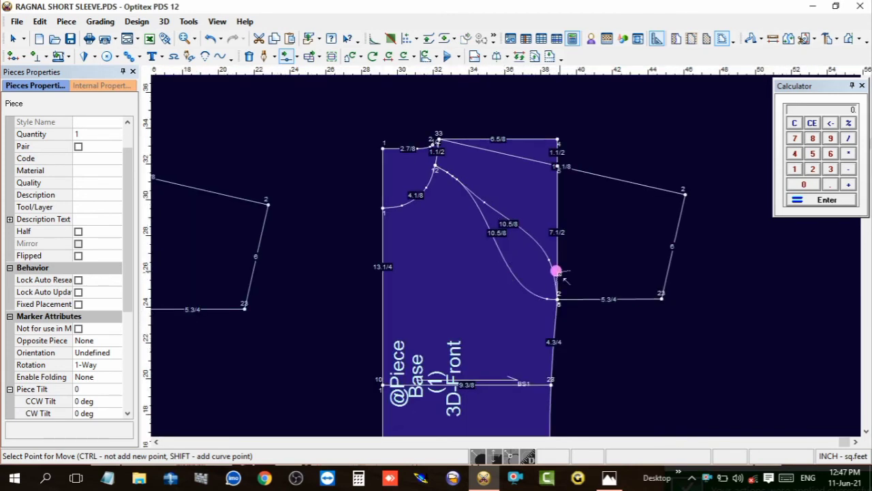
scroll(490, 209, up, 3)
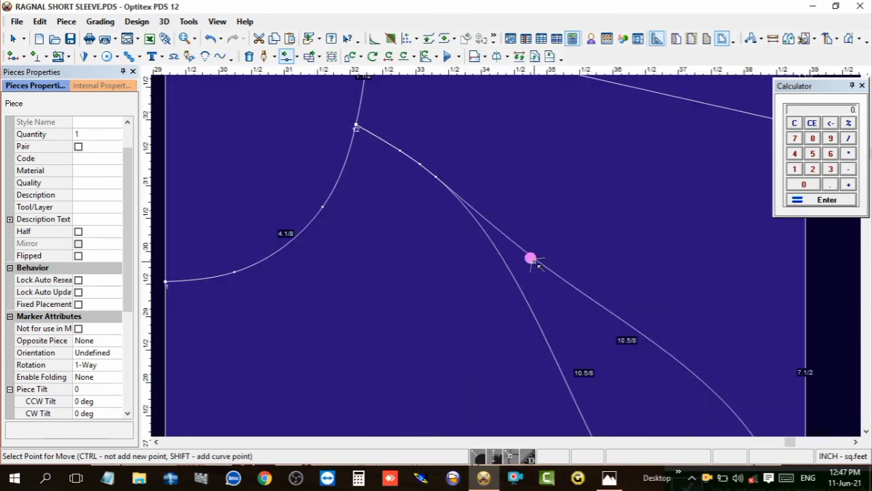
click(537, 263)
click(533, 255)
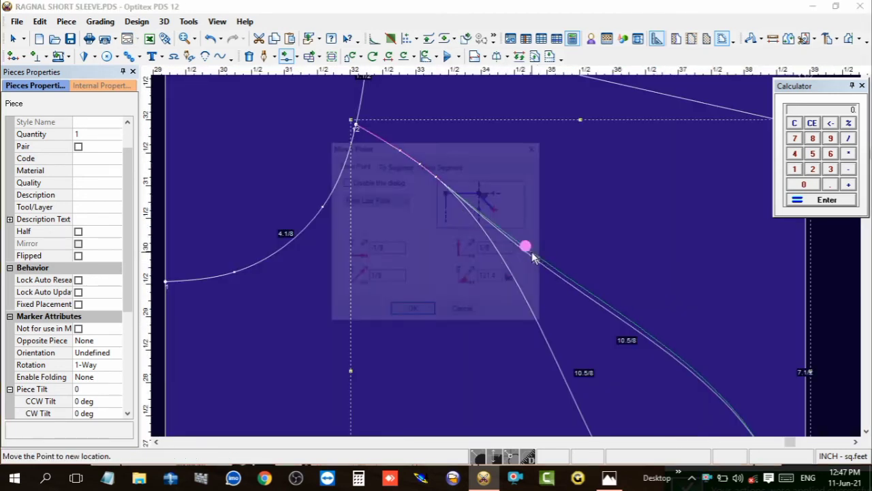
click(413, 308)
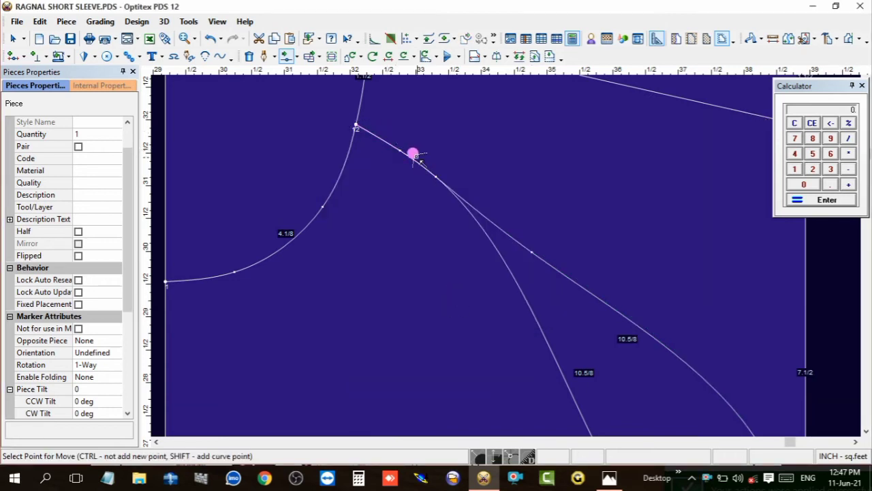
scroll(483, 214, down, 1)
scroll(502, 252, down, 2)
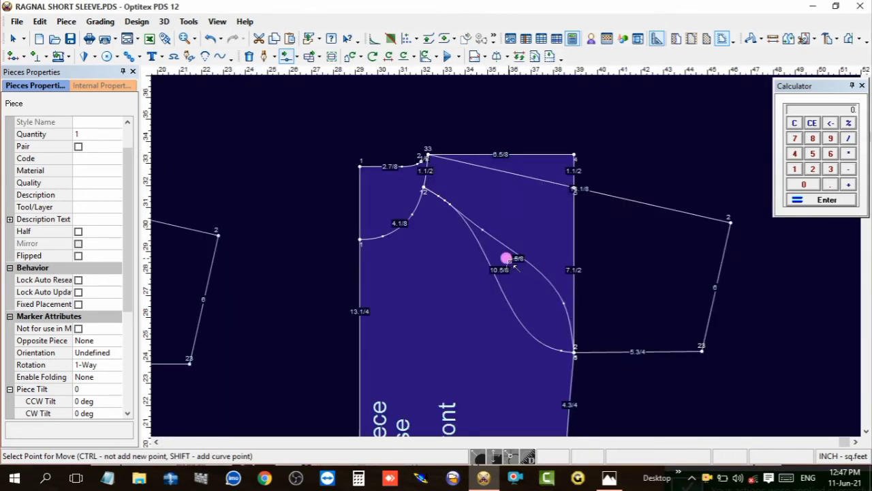
scroll(505, 259, up, 3)
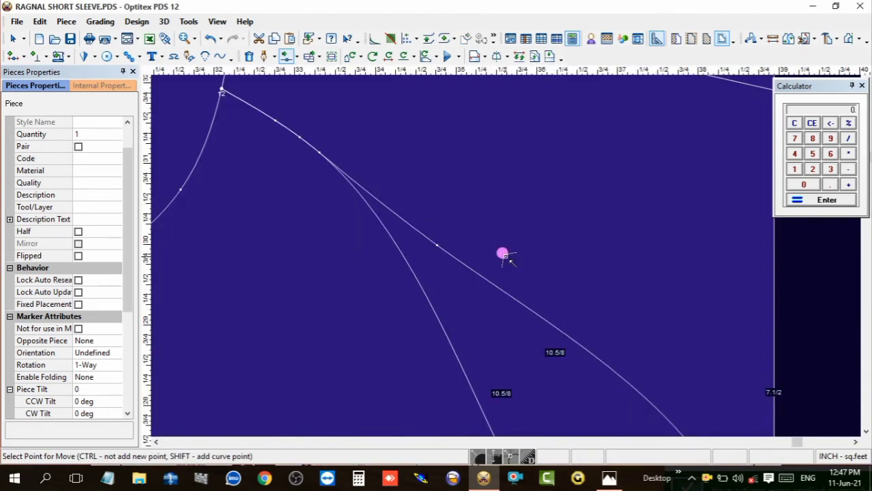
- Make a final point adjustment so the raglan measures 10 5/8, then exit Move Point
click(434, 242)
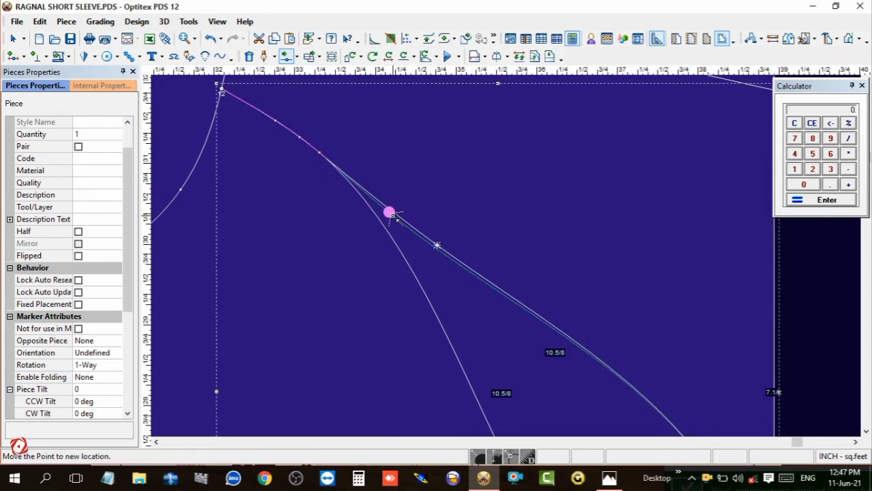
click(394, 217)
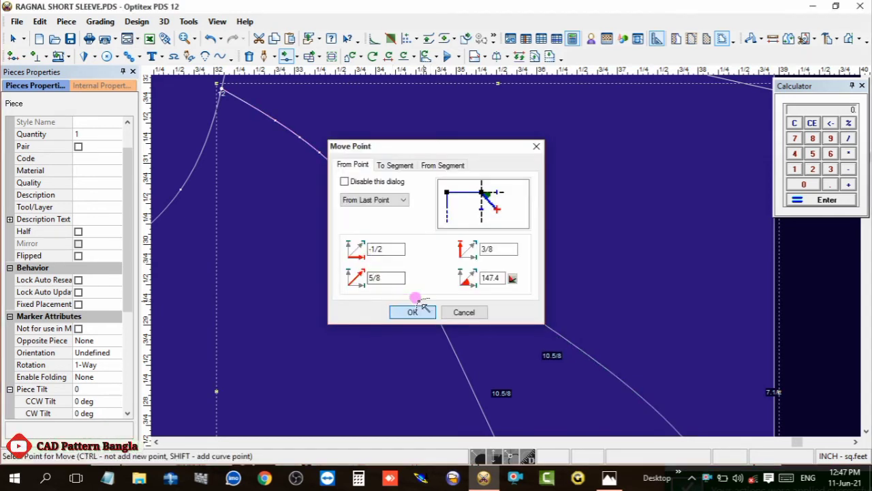
click(414, 310)
scroll(477, 269, down, 3)
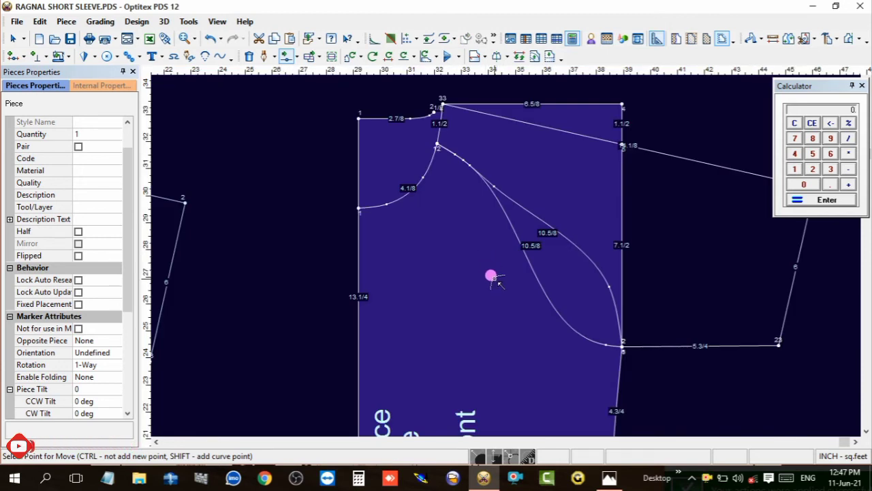
scroll(522, 296, down, 2)
scroll(502, 266, up, 1)
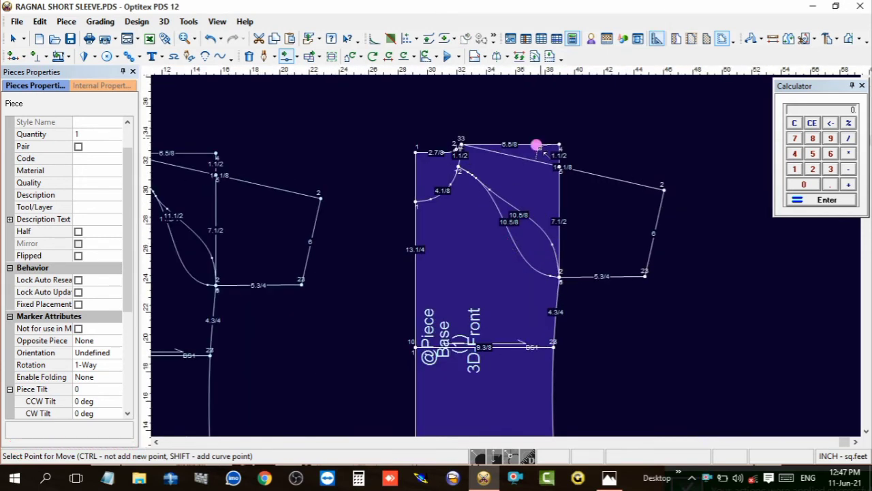
right_click(545, 87)
key(Escape)
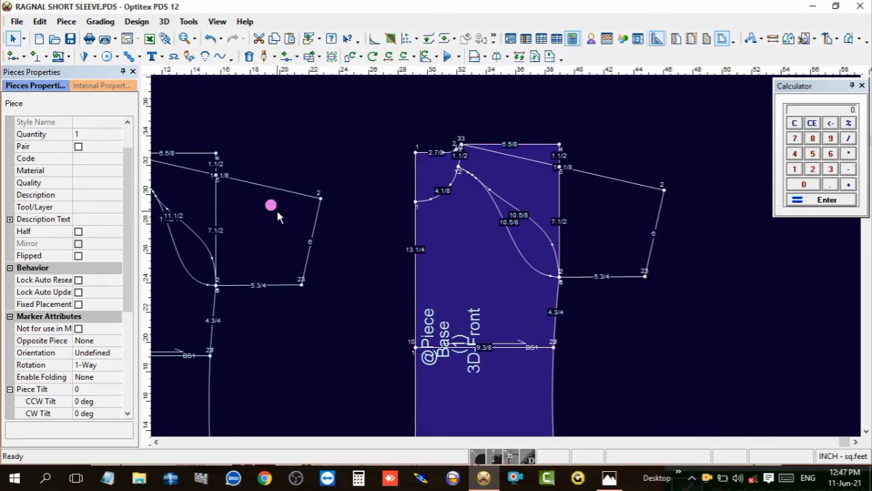
- Overlay the back draft on the front and trace the back raglan sleeve into a new piece
drag(277, 212, 507, 258)
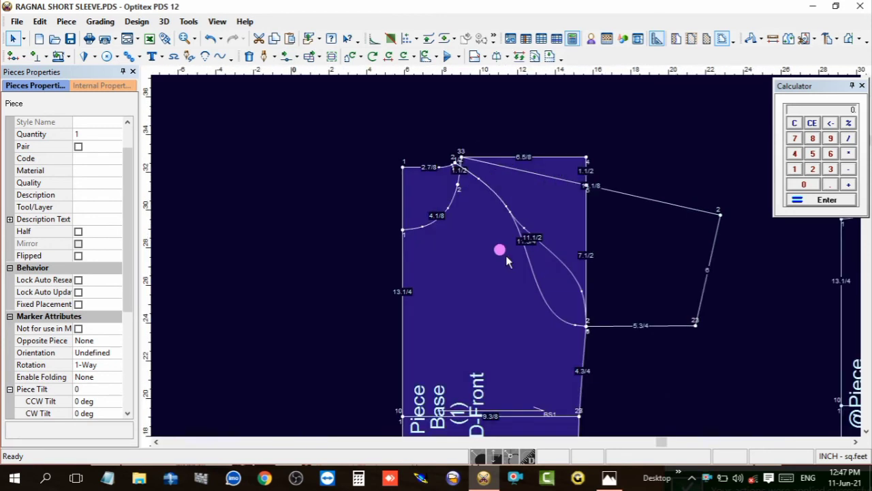
key(t)
scroll(460, 209, up, 2)
scroll(522, 261, up, 3)
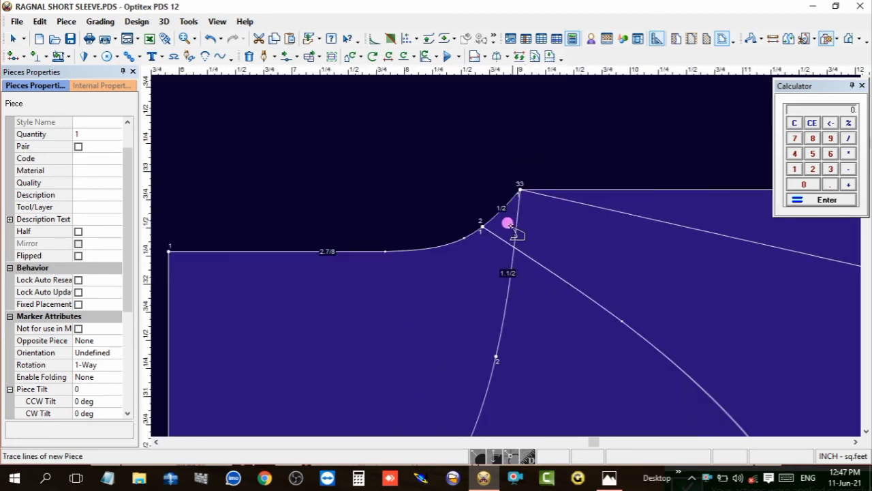
click(601, 206)
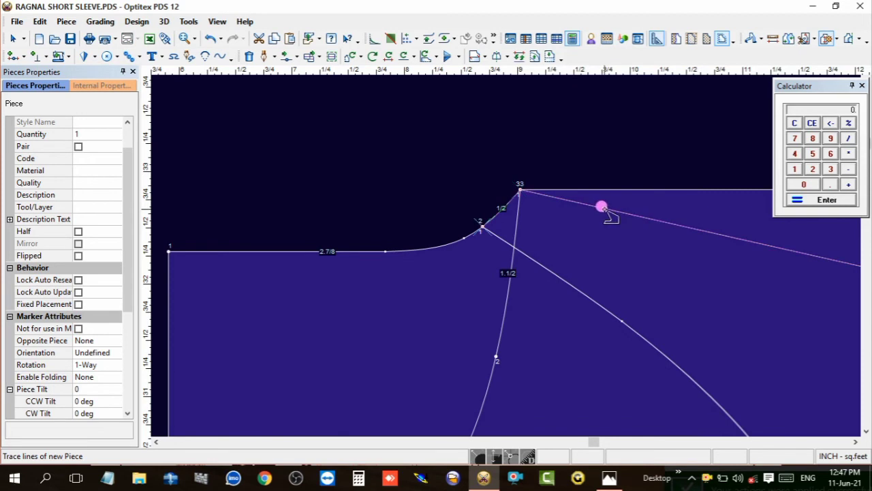
scroll(531, 265, down, 3)
scroll(518, 262, down, 2)
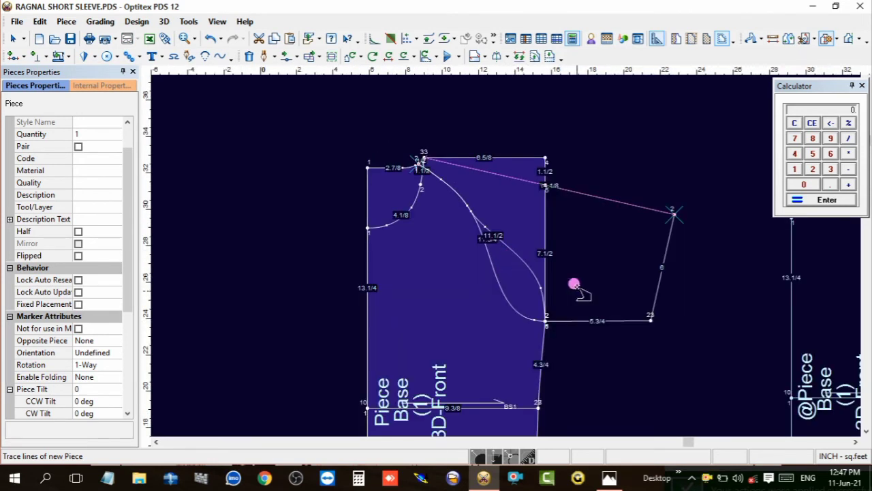
click(652, 269)
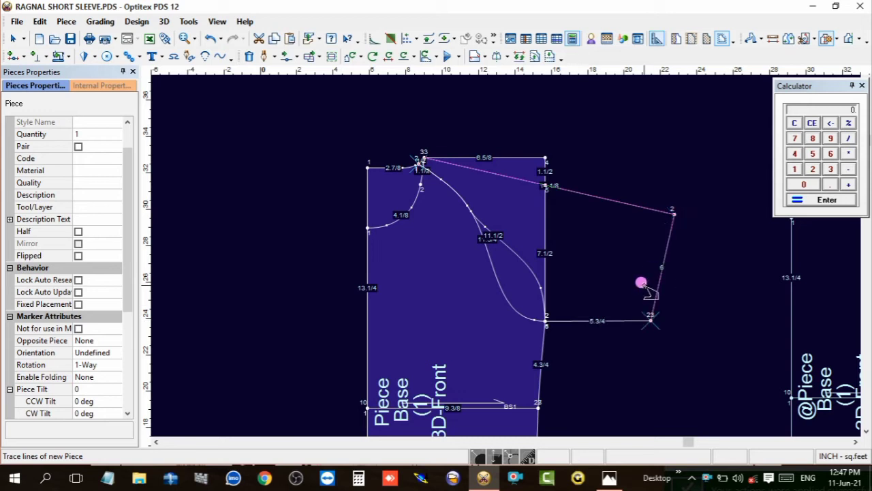
click(540, 285)
click(387, 264)
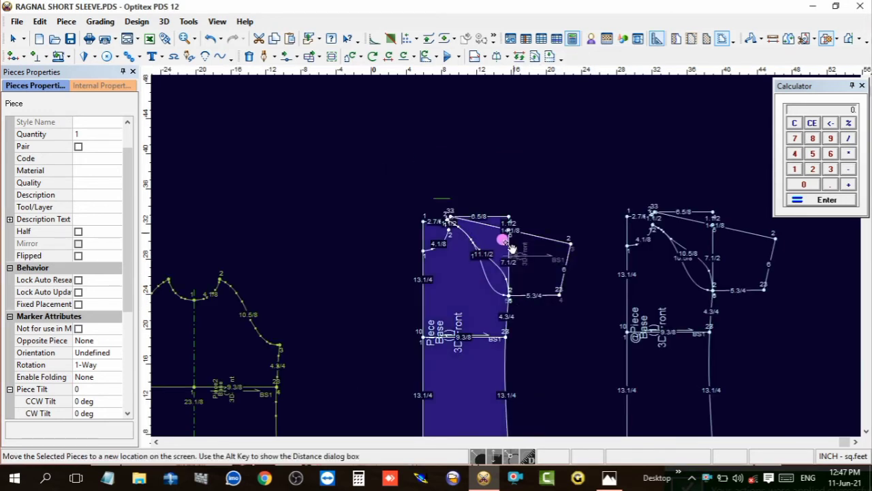
click(477, 249)
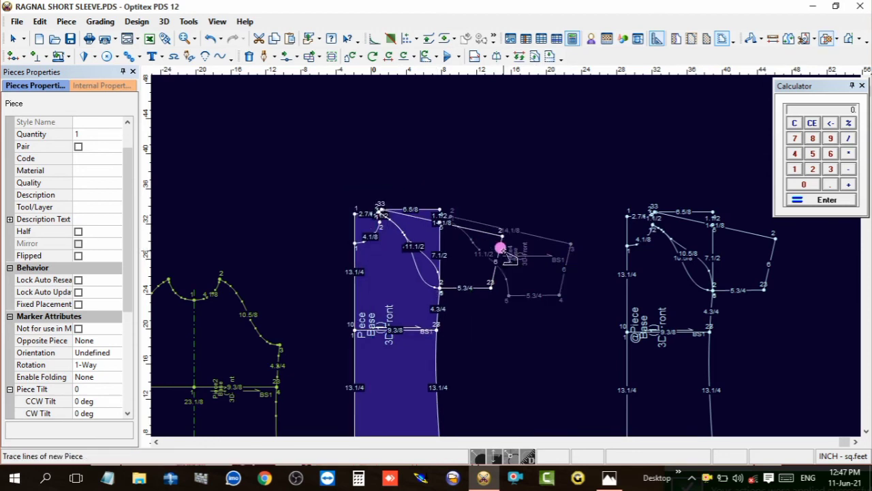
click(550, 147)
- Trace the front sleeve from point 33 through 23 and 2 up the raglan curve to 12
scroll(772, 243, up, 3)
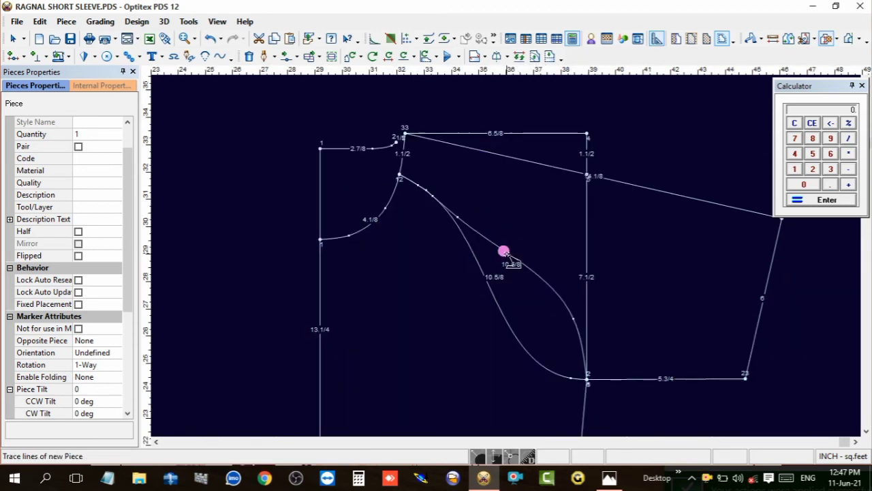
click(469, 149)
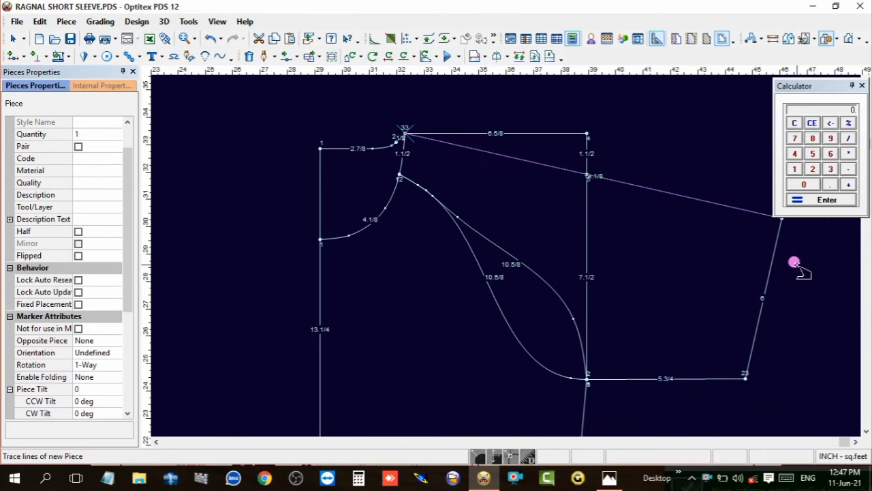
click(713, 377)
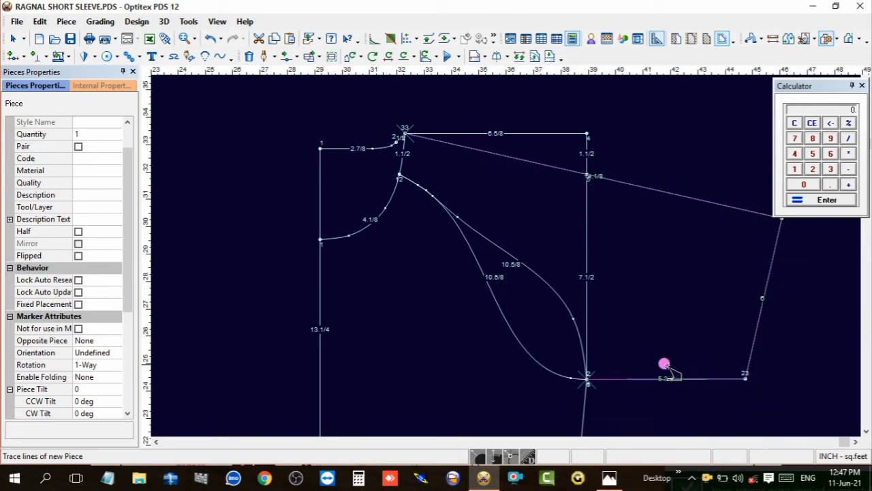
click(572, 317)
click(399, 164)
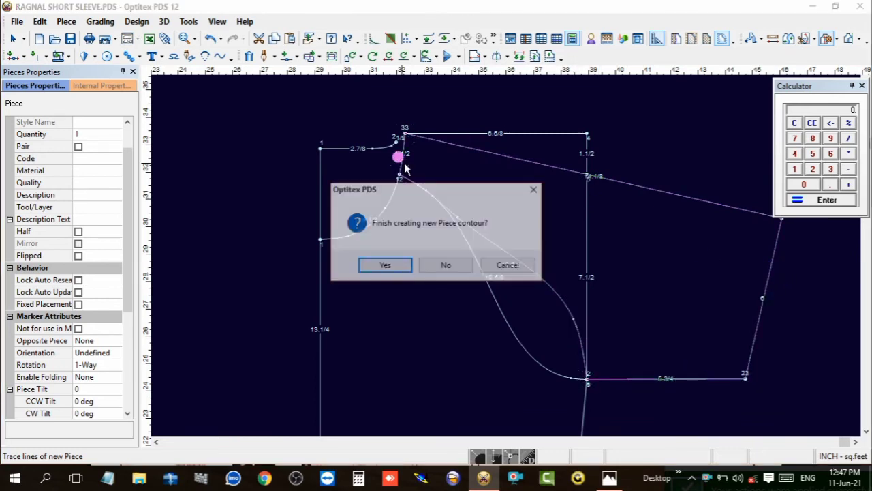
click(403, 270)
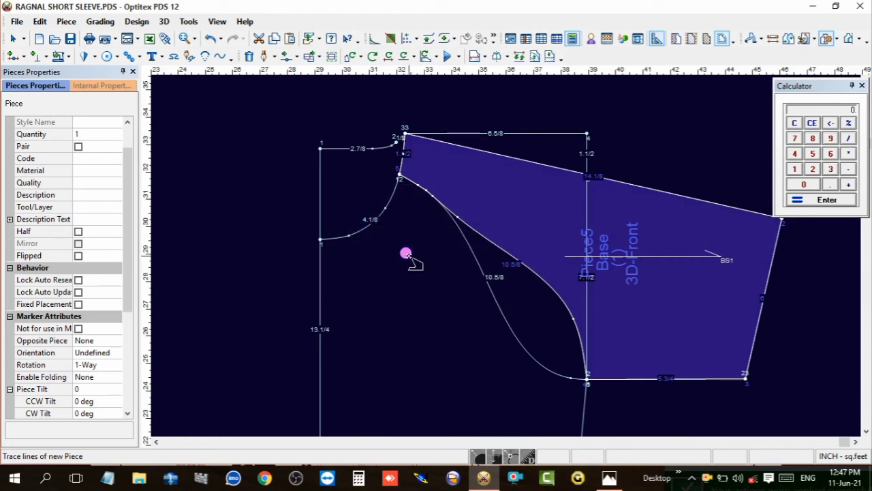
- Delete the leftover draft copy and select the new front sleeve piece
click(405, 254)
key(Delete)
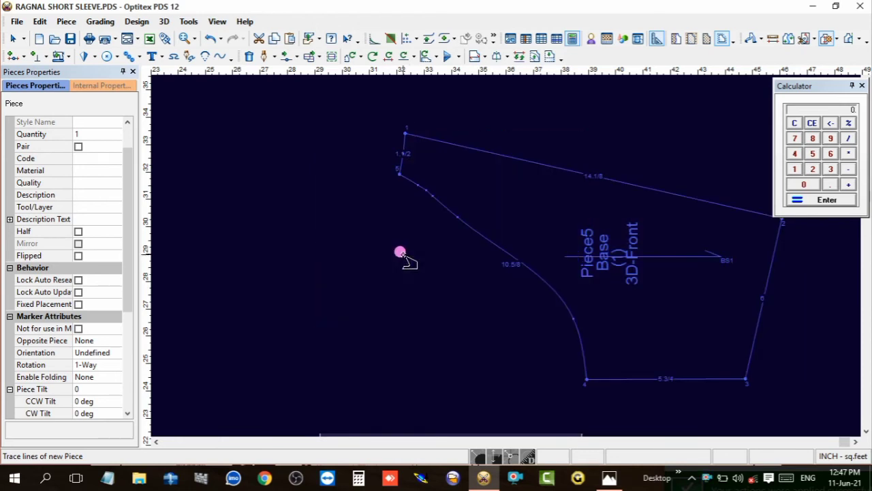
key(Escape)
click(531, 196)
- Clear the leftover front rectangle piece and return to plain selection mode
scroll(506, 255, down, 2)
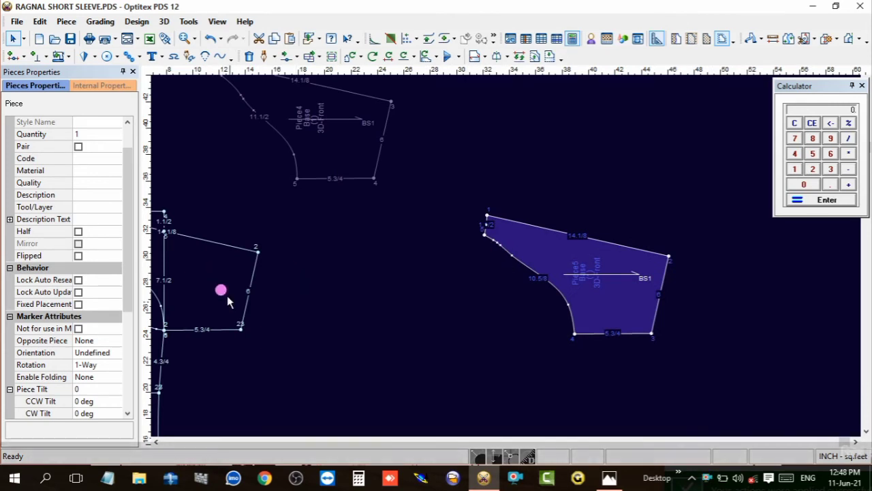
scroll(502, 249, down, 2)
click(455, 252)
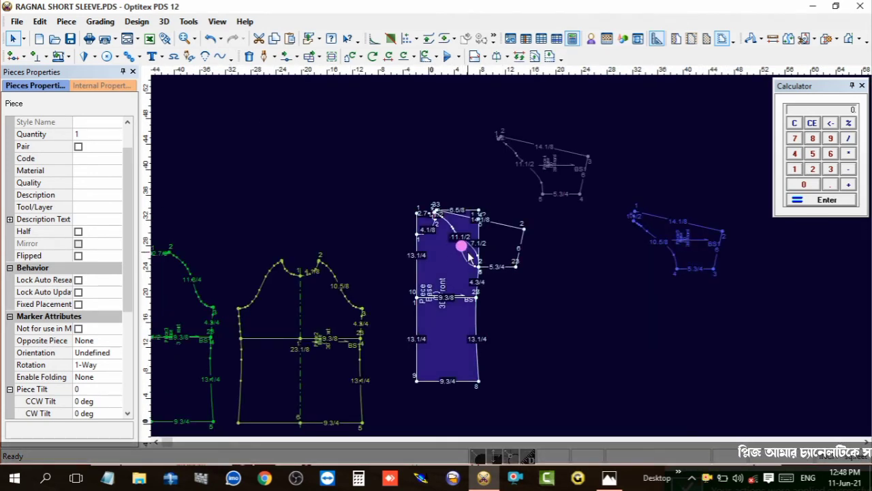
key(Escape)
click(421, 264)
right_click(439, 186)
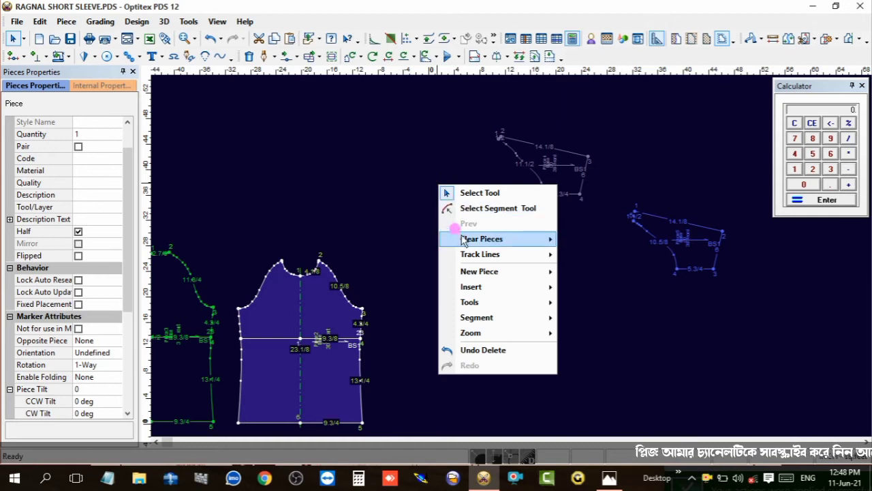
click(468, 195)
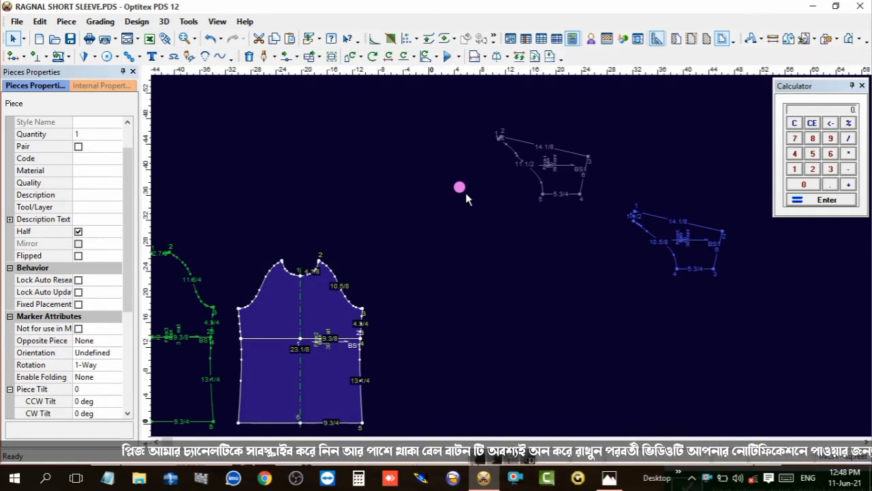
- Drag Piece5 (10 5/8 raglan) to sit just below Piece4 (11 1/2 raglan)
click(552, 163)
scroll(554, 175, up, 2)
scroll(504, 248, up, 2)
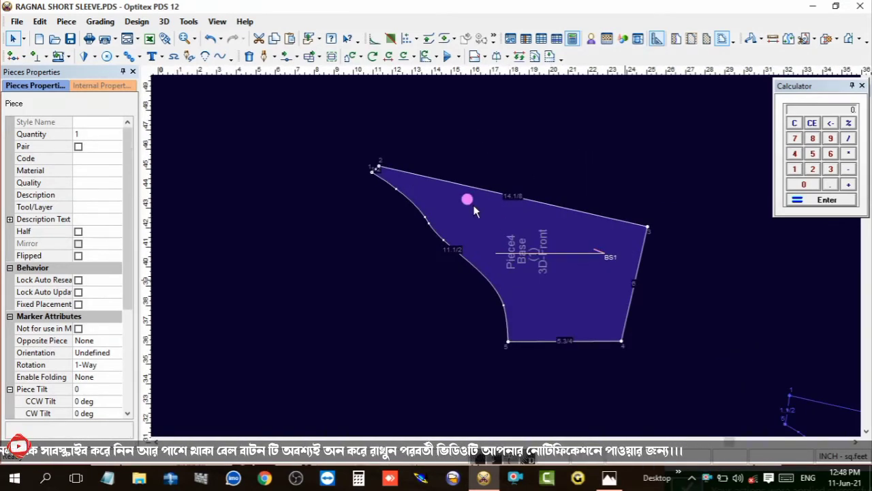
scroll(500, 253, down, 2)
scroll(506, 253, down, 3)
scroll(577, 271, up, 3)
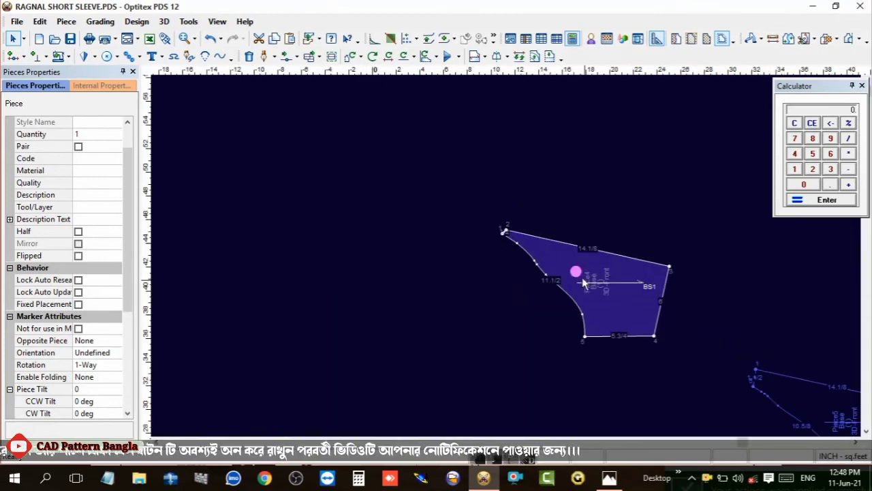
mouse_move(781, 385)
mouse_down()
mouse_move(518, 361)
mouse_move(429, 308)
mouse_up()
drag(579, 281, 529, 222)
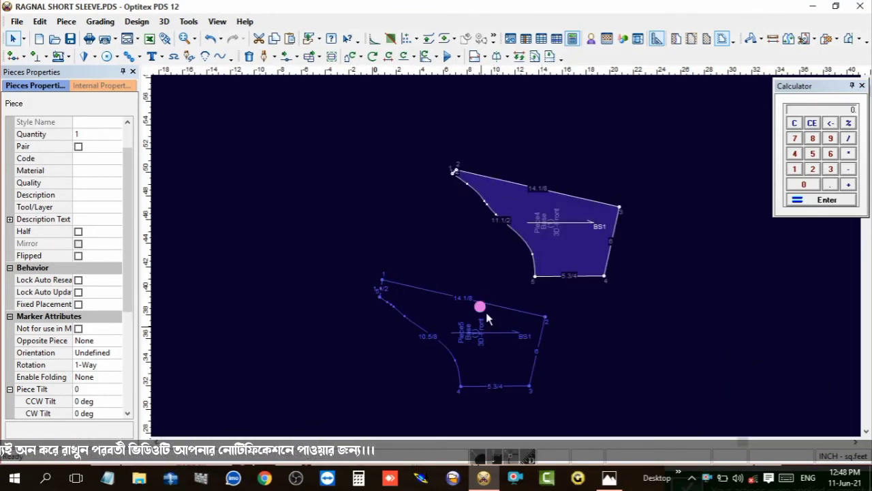
scroll(486, 312, up, 3)
click(497, 251)
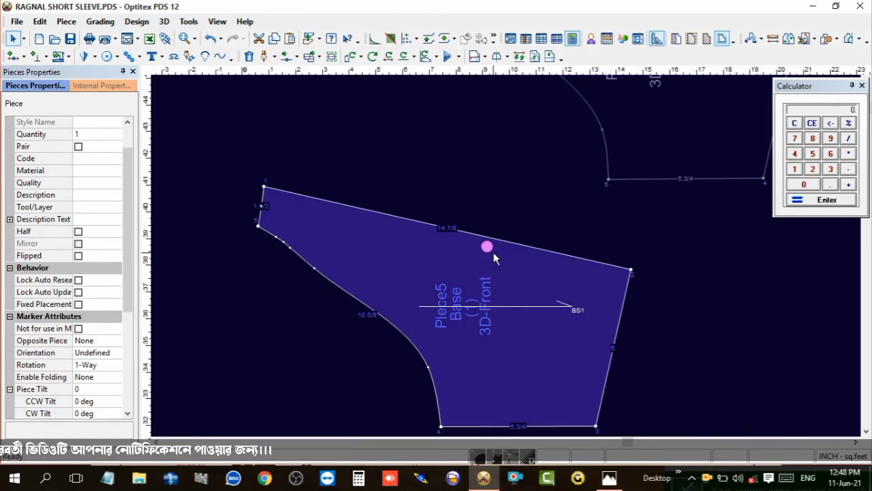
scroll(494, 258, down, 3)
click(567, 136)
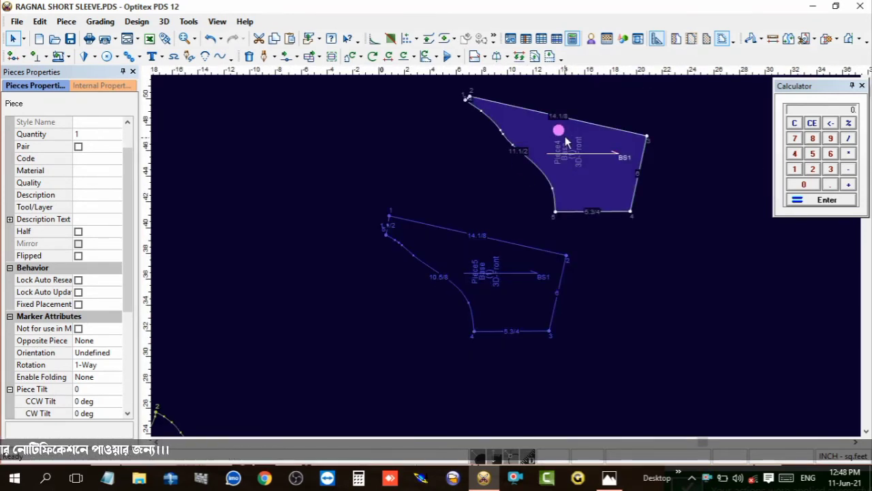
- Add a notch on sleeve Piece5's short top-left edge near point 1
key(n)
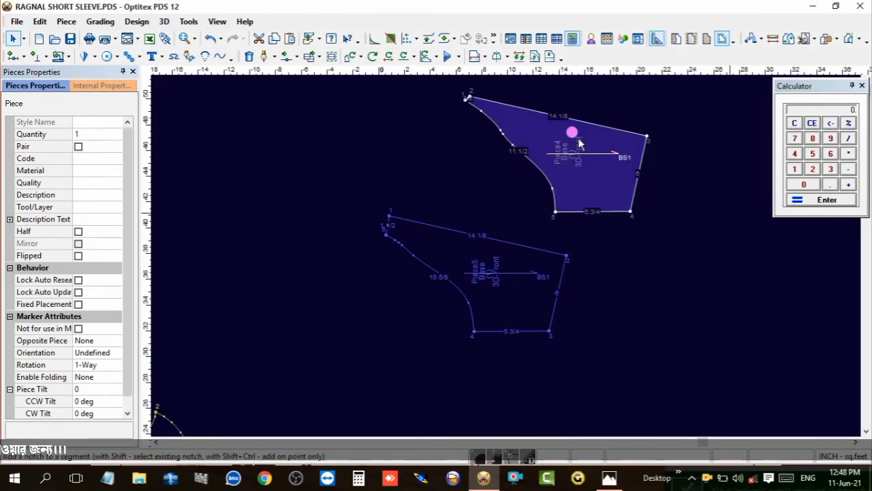
scroll(504, 251, up, 3)
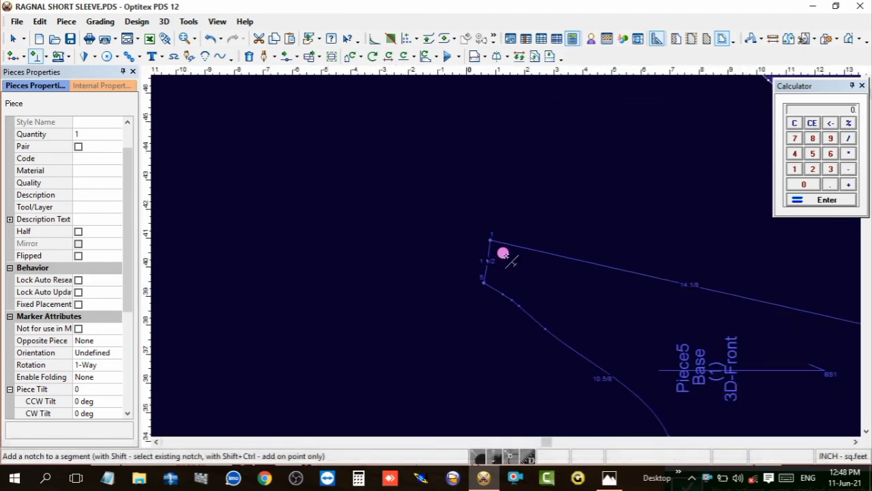
scroll(503, 258, up, 1)
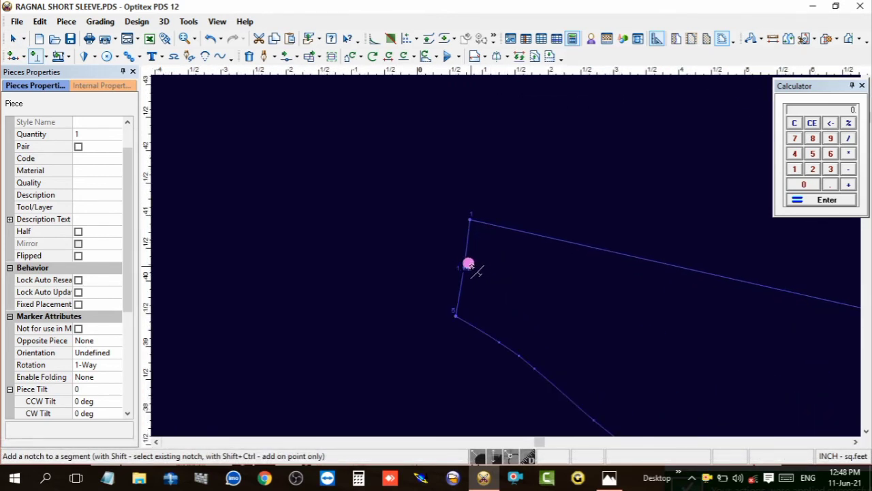
click(464, 266)
right_click(565, 151)
key(Escape)
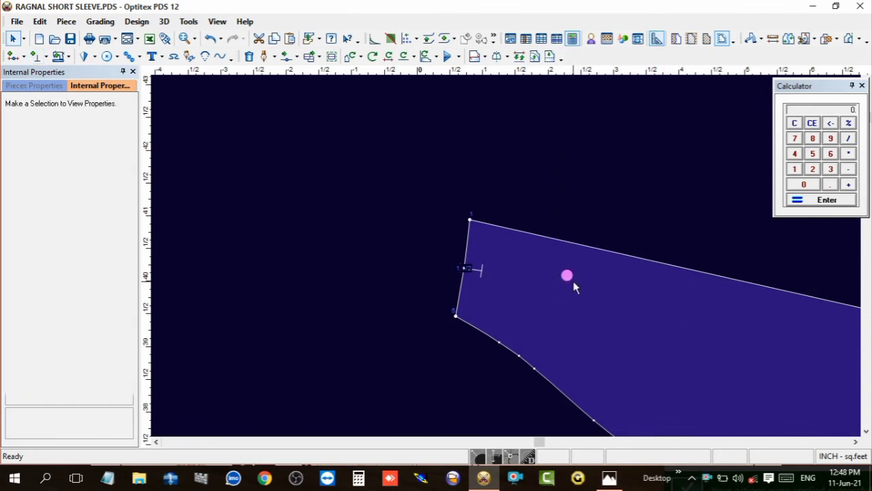
- Begin rotating Piece5 about its top corner, then cancel so it stays unrotated
click(602, 279)
scroll(603, 280, down, 4)
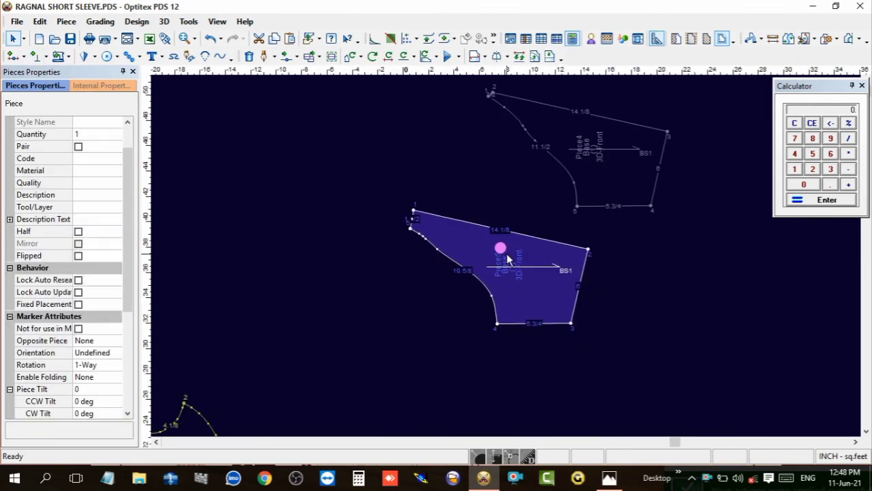
scroll(460, 95, up, 1)
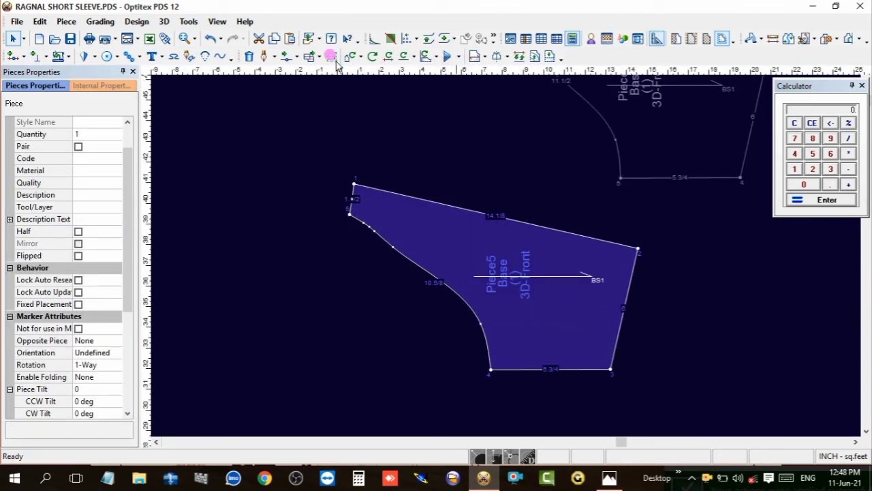
click(358, 57)
click(372, 77)
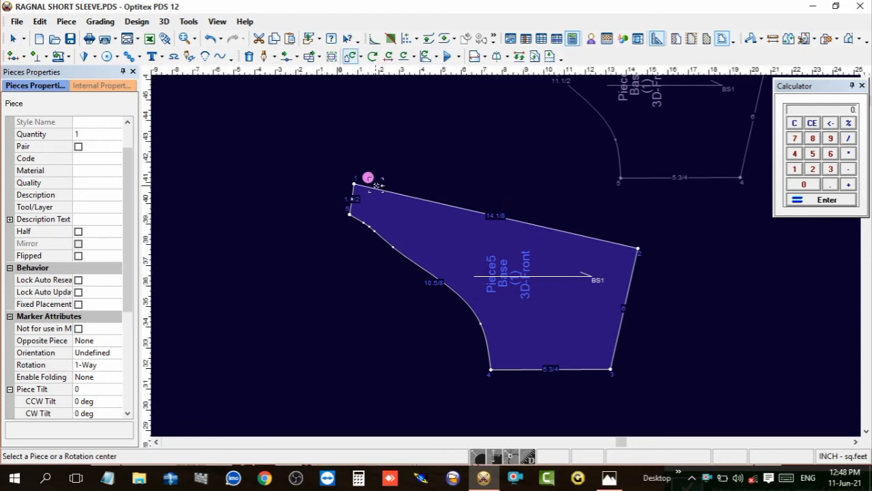
click(354, 182)
click(714, 375)
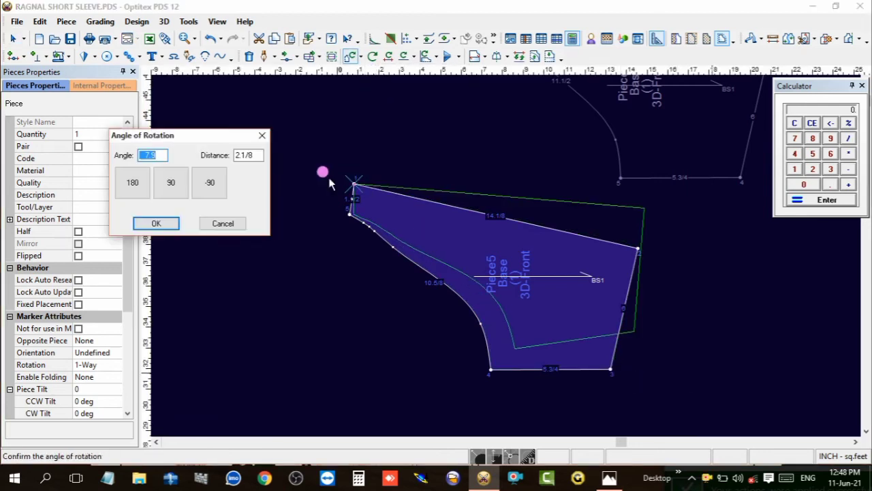
click(263, 136)
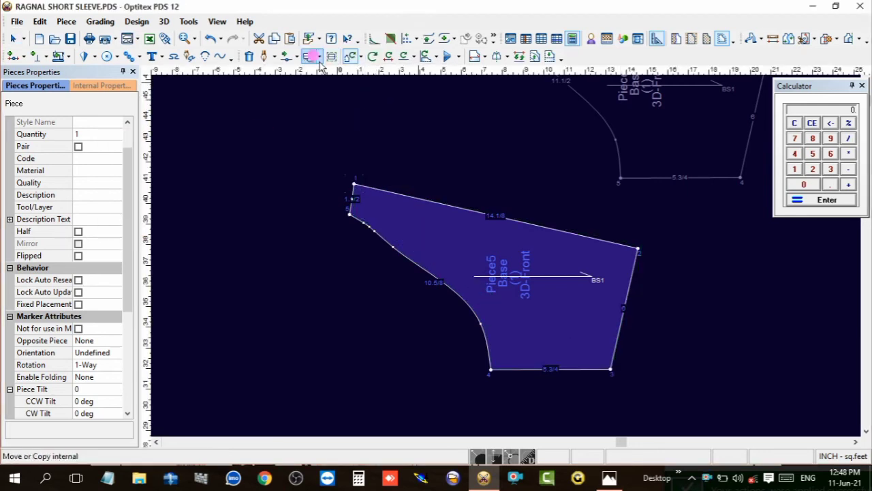
- Rotate Piece5's top edge and Piece4's 14 1/8 edge to horizontal
click(402, 56)
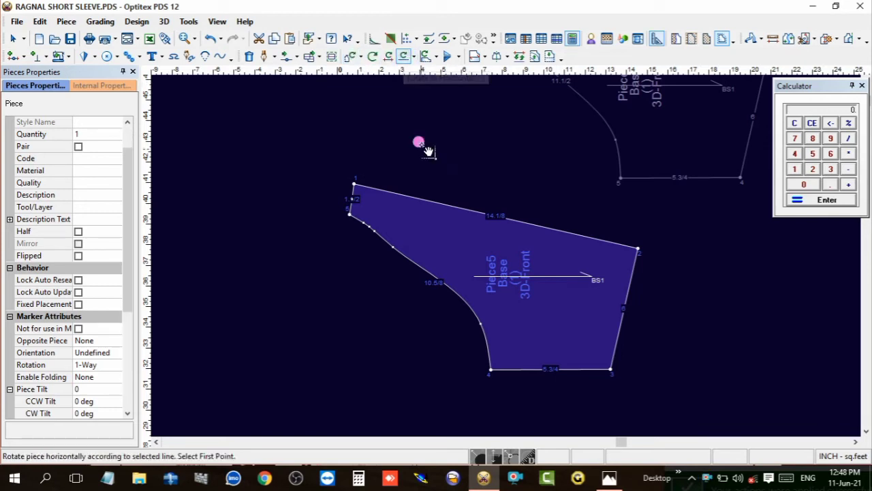
click(354, 184)
click(637, 250)
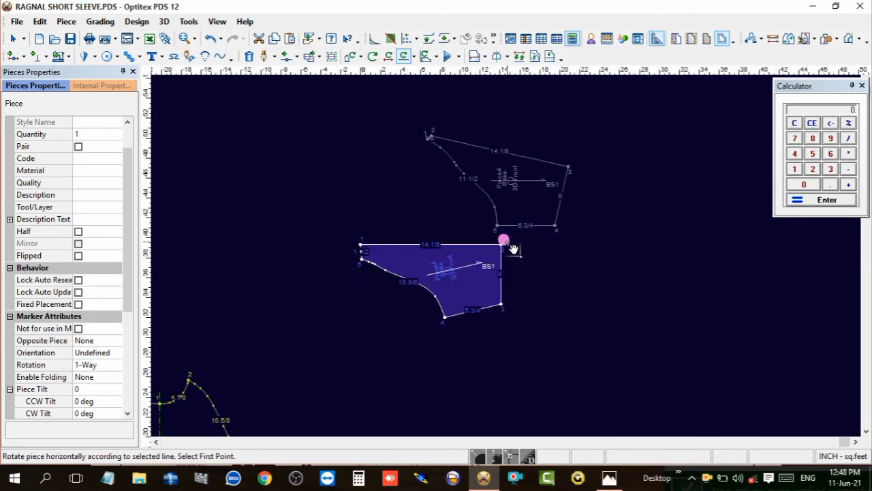
click(475, 311)
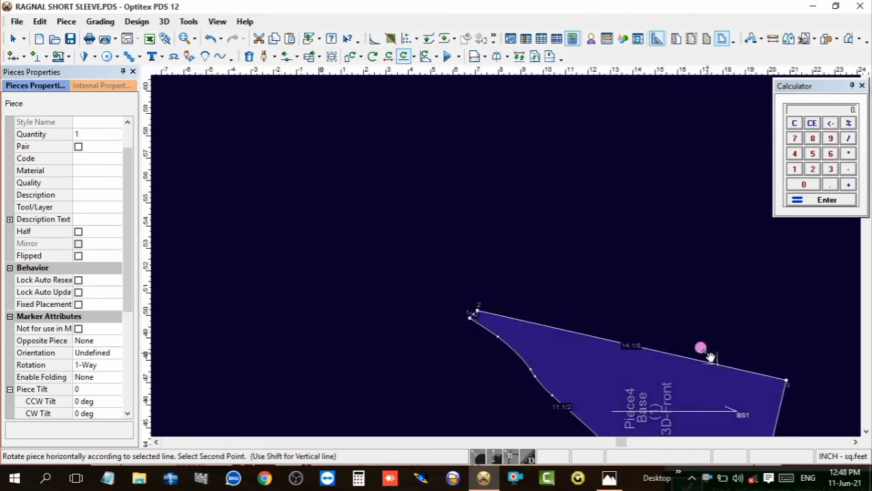
click(787, 377)
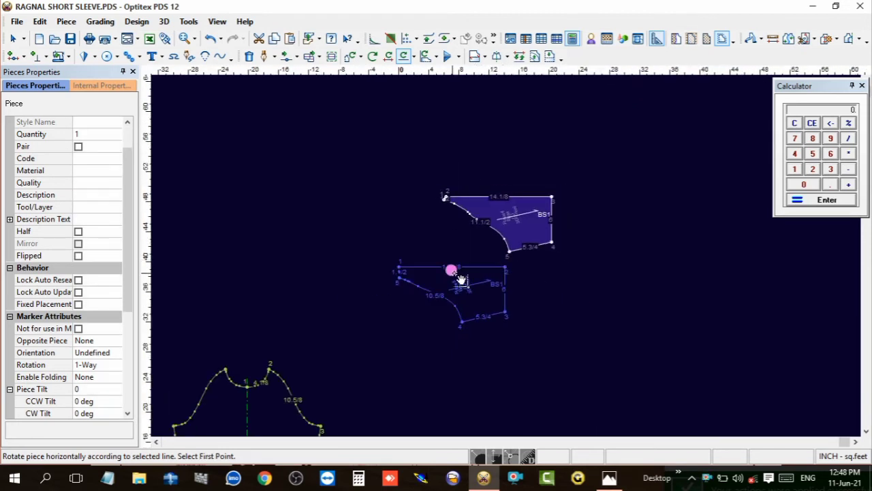
- Flip Piece4 vertically and move Piece5 up beneath it
right_click(388, 211)
click(405, 217)
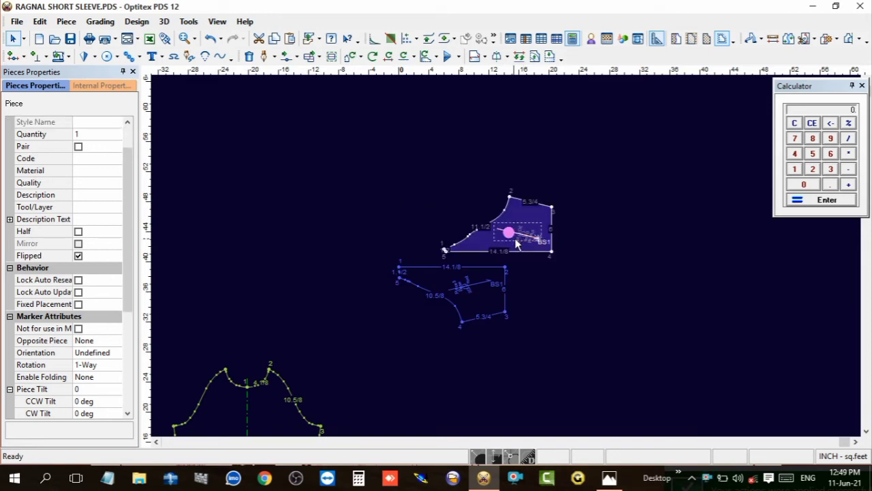
drag(524, 251, 457, 174)
click(459, 58)
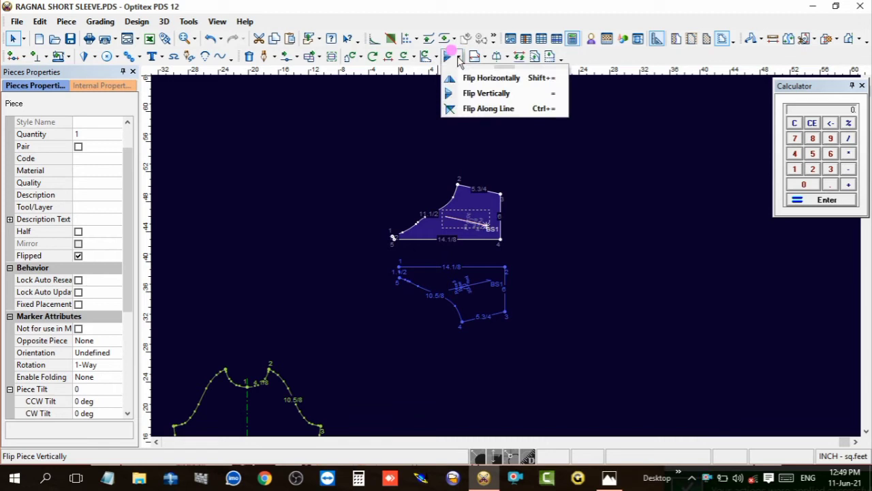
click(613, 145)
scroll(550, 171, up, 3)
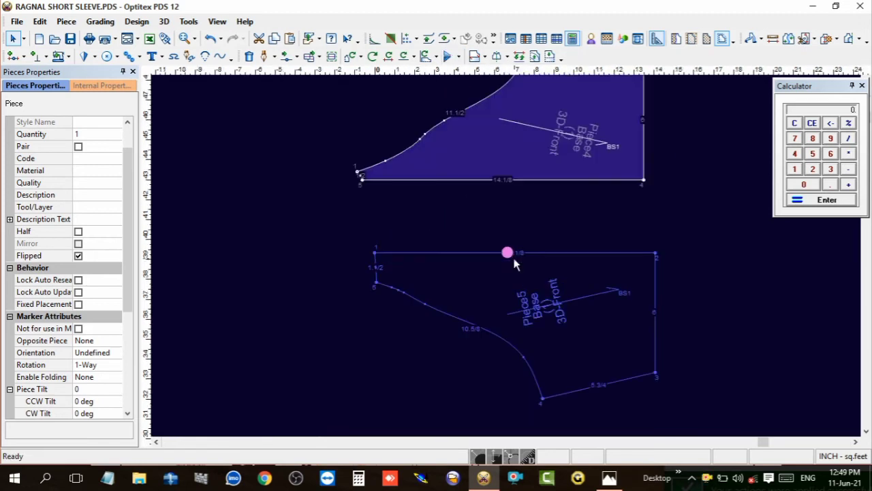
drag(553, 300, 542, 260)
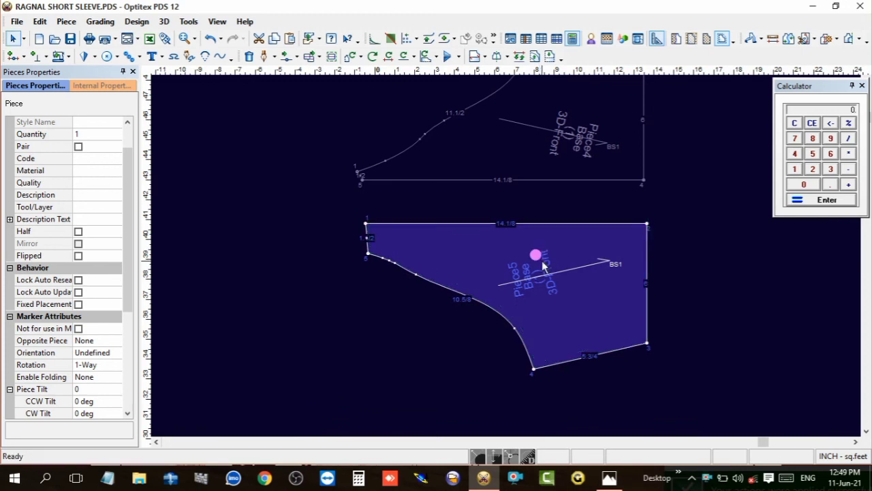
- Join Piece5 and Piece4 at their matching corners into one sleeve piece
key(j)
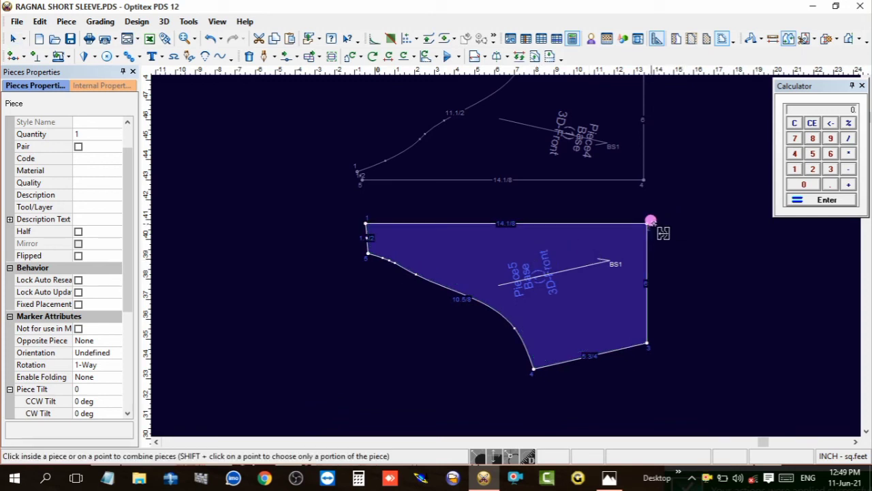
click(647, 222)
click(645, 178)
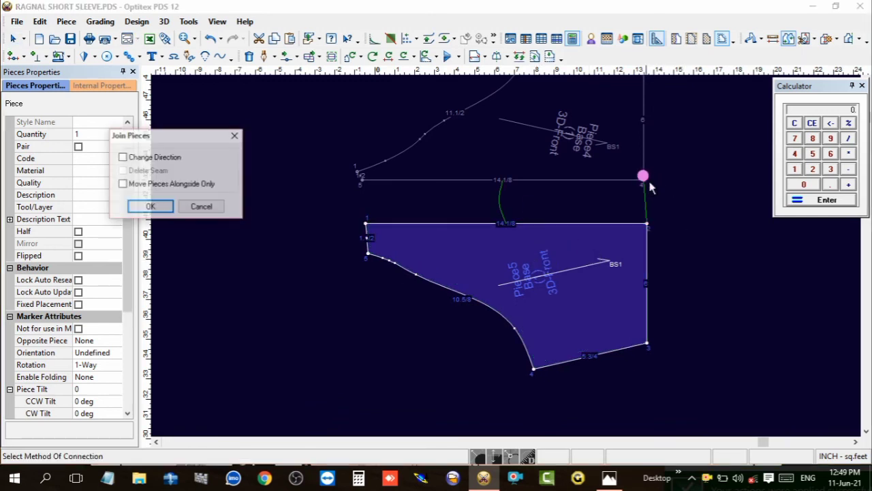
click(157, 206)
right_click(311, 148)
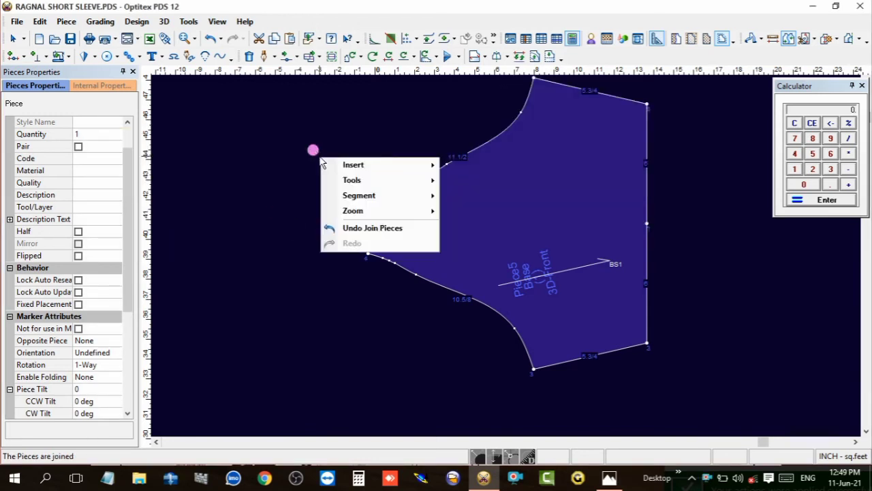
key(Escape)
- Add a second notch at a point on the joined sleeve's neck edge
scroll(504, 247, up, 2)
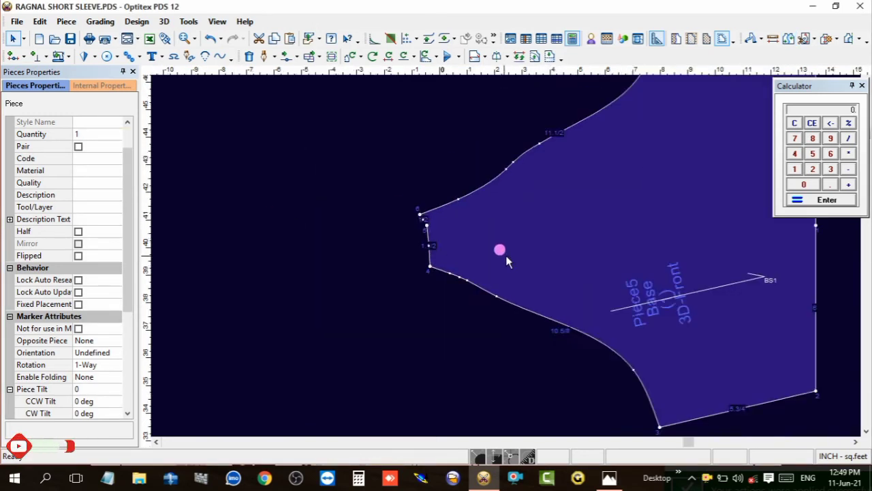
scroll(506, 255, up, 2)
scroll(487, 253, up, 2)
scroll(511, 197, up, 2)
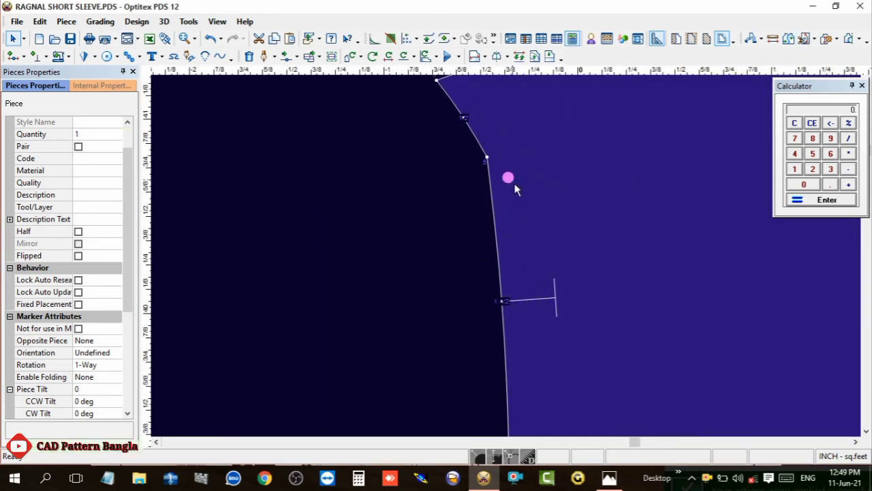
click(486, 156)
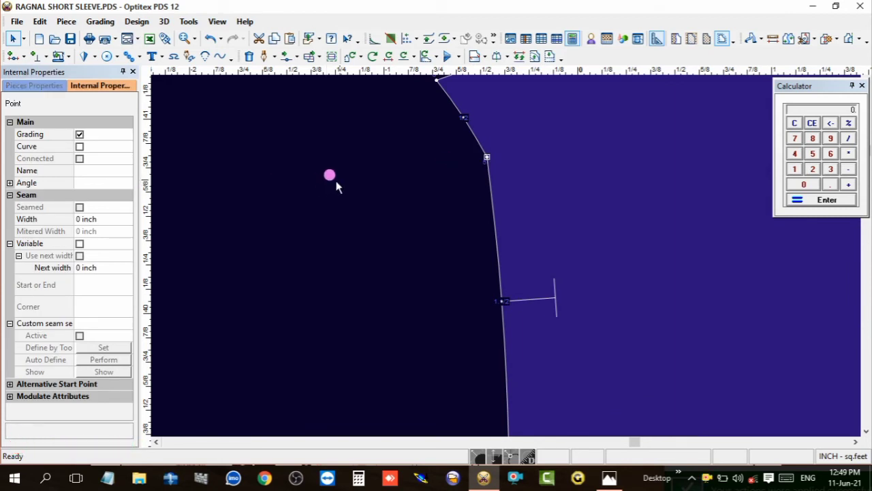
key(n)
click(486, 155)
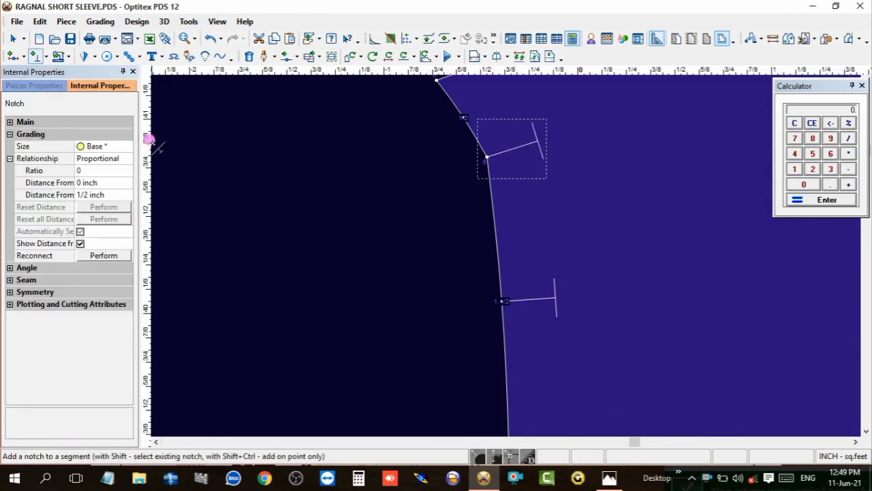
- Set the point beside the upper notch to a smooth Curve point
right_click(335, 126)
click(348, 139)
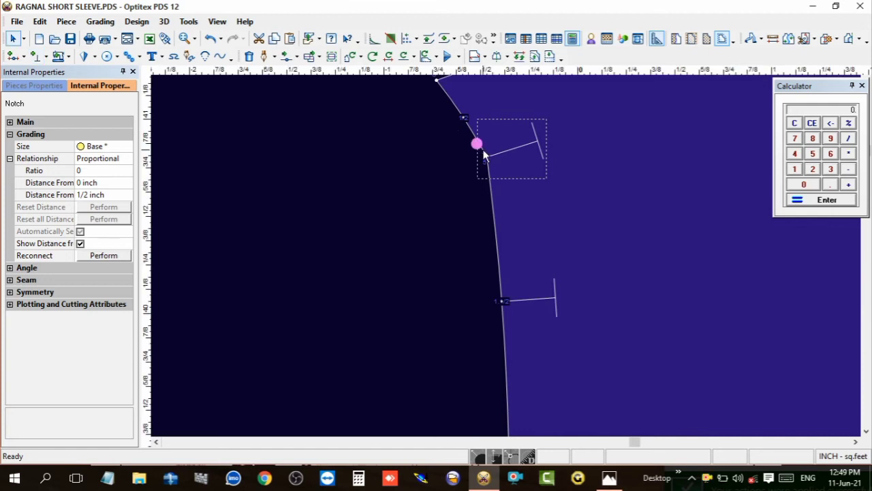
click(490, 155)
click(85, 136)
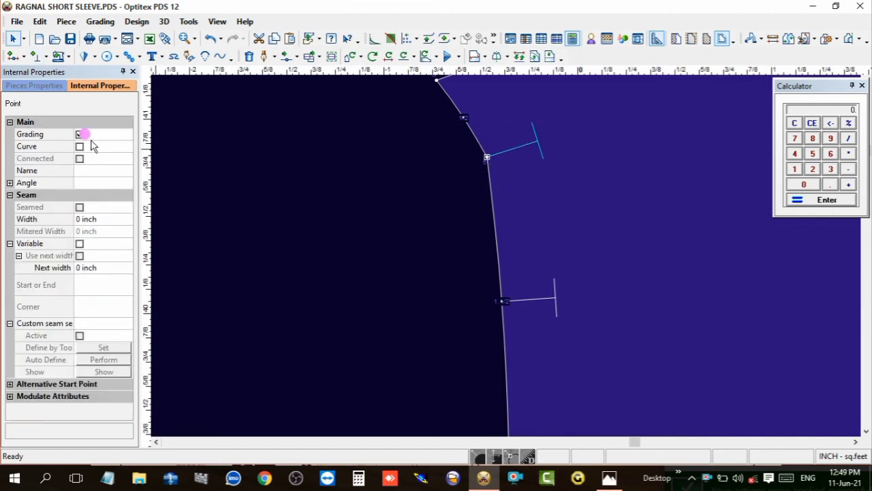
click(80, 147)
click(317, 148)
- Move the curve point by the middle notch outward to round the underarm arc
scroll(492, 235, down, 1)
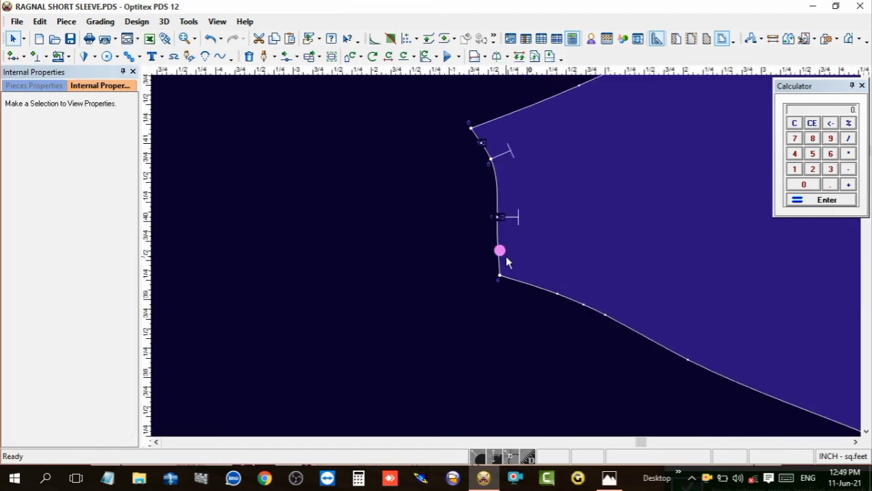
drag(502, 259, 507, 263)
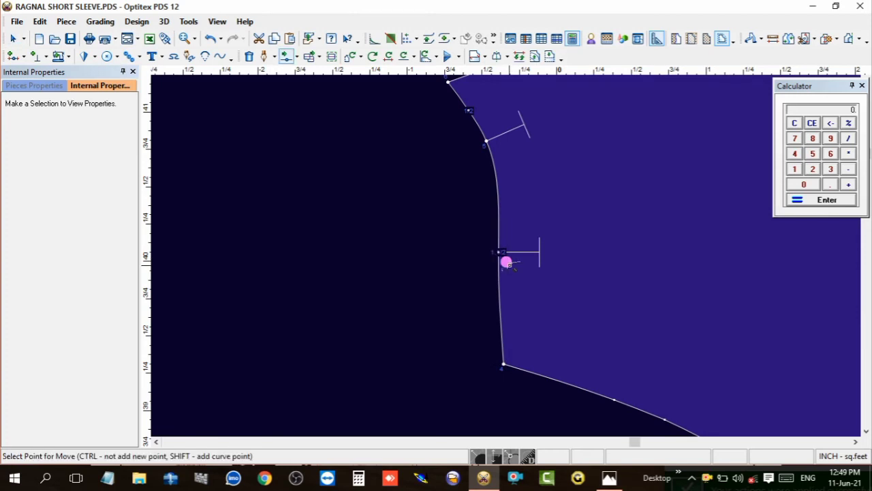
click(501, 257)
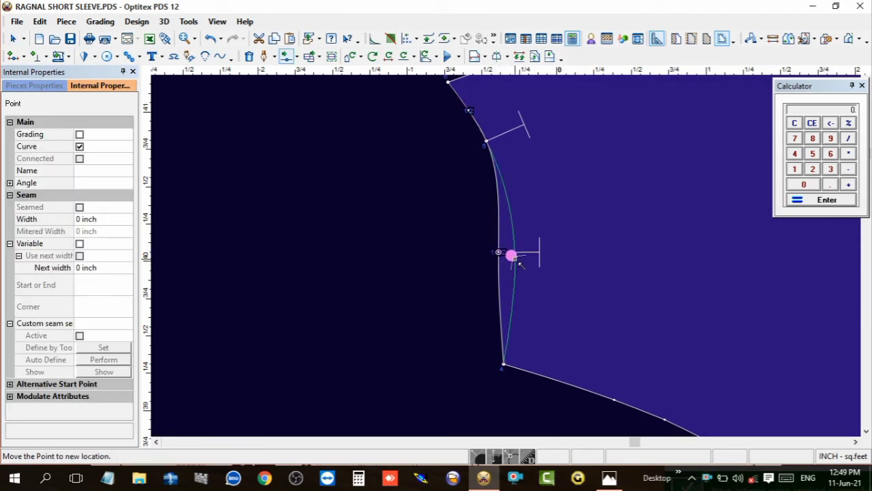
click(512, 256)
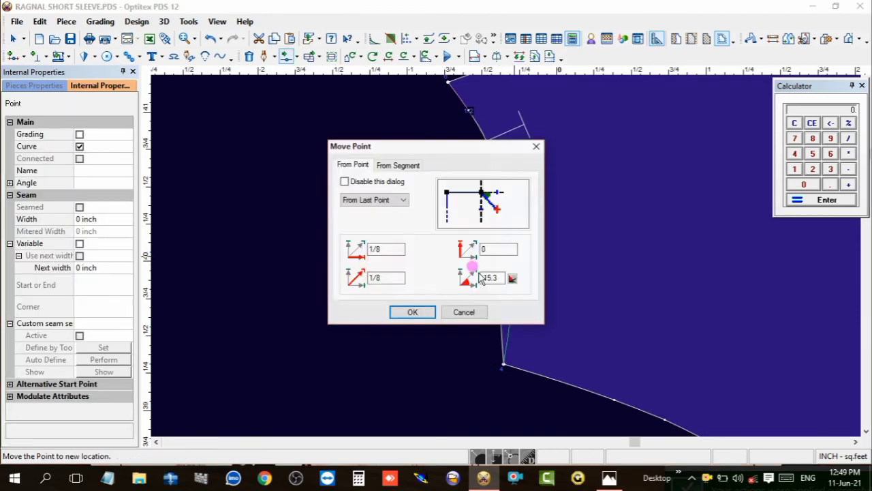
click(412, 311)
- Return to selection and check points along the underarm curve
right_click(457, 198)
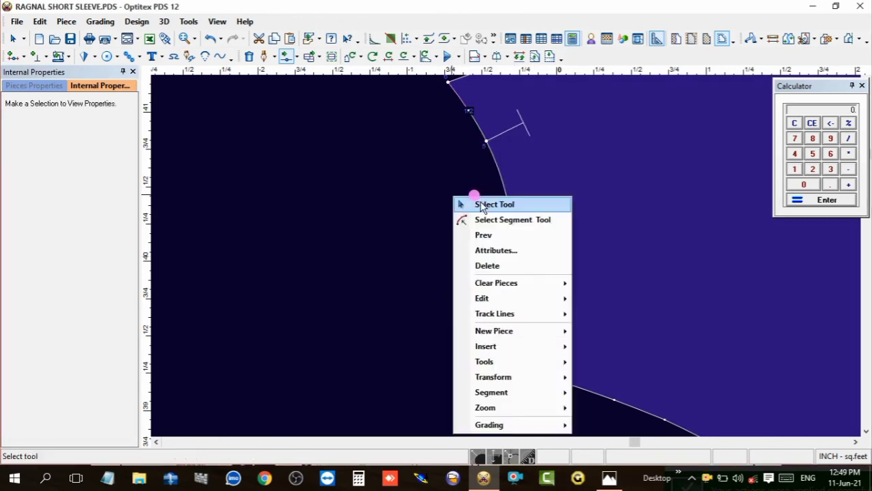
click(470, 202)
right_click(600, 136)
click(616, 144)
click(498, 201)
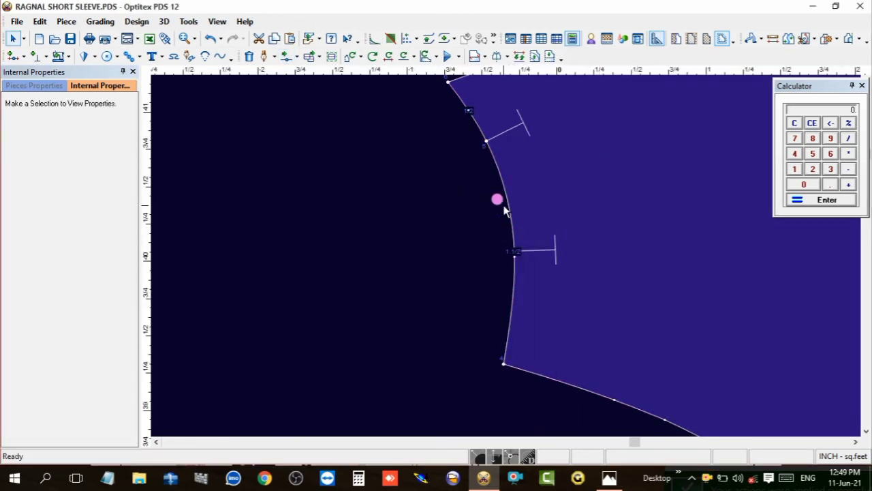
click(486, 142)
click(556, 251)
click(512, 253)
- Delete the extra point from the upper raglan curve
scroll(545, 255, down, 1)
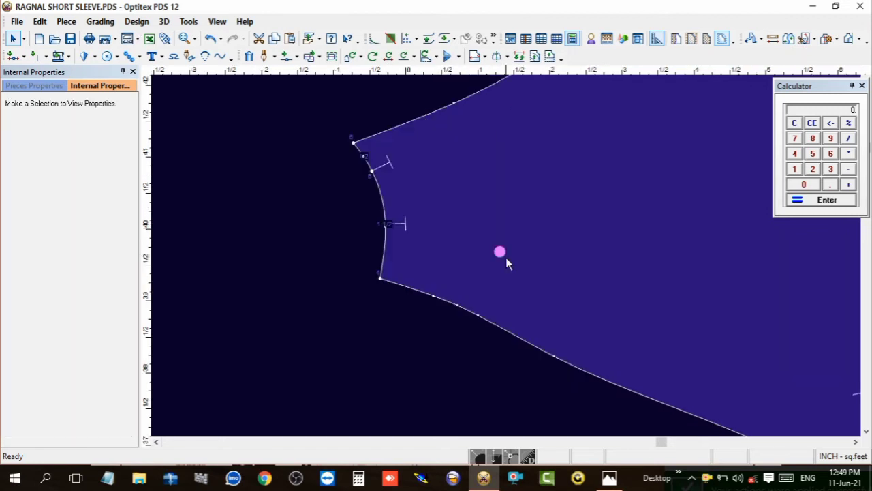
scroll(509, 256, down, 1)
scroll(539, 255, down, 1)
scroll(531, 254, down, 1)
scroll(508, 252, up, 1)
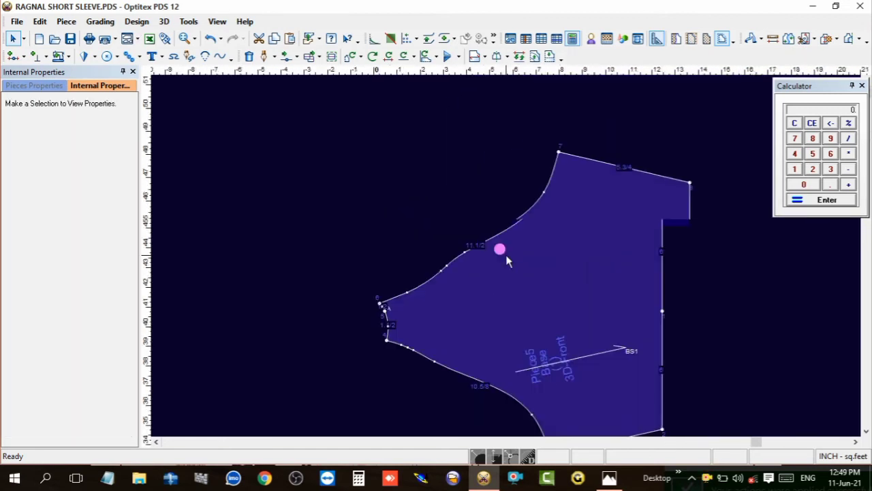
scroll(425, 243, up, 1)
scroll(505, 254, up, 1)
scroll(529, 259, down, 1)
scroll(529, 259, down, 2)
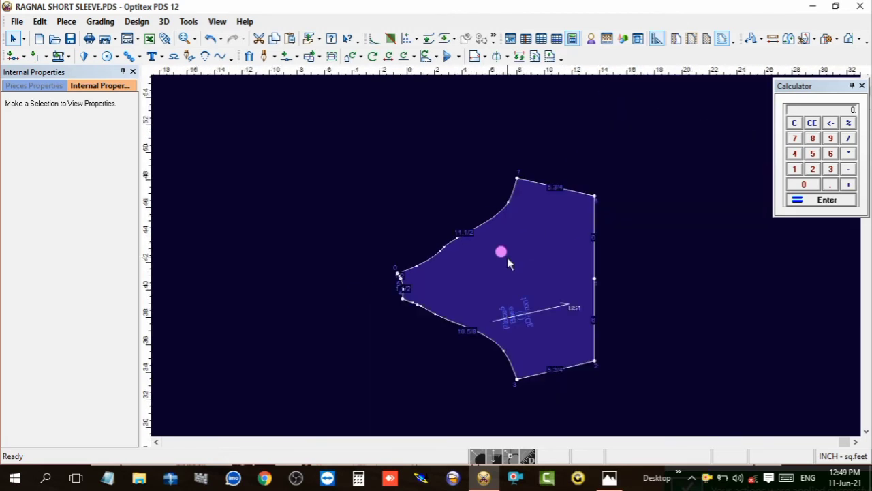
scroll(506, 255, up, 3)
scroll(506, 255, up, 1)
scroll(505, 255, up, 1)
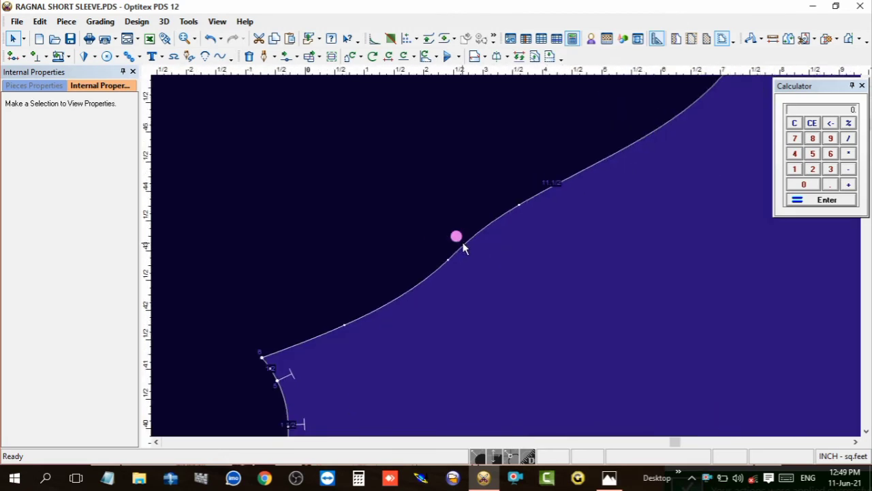
click(463, 245)
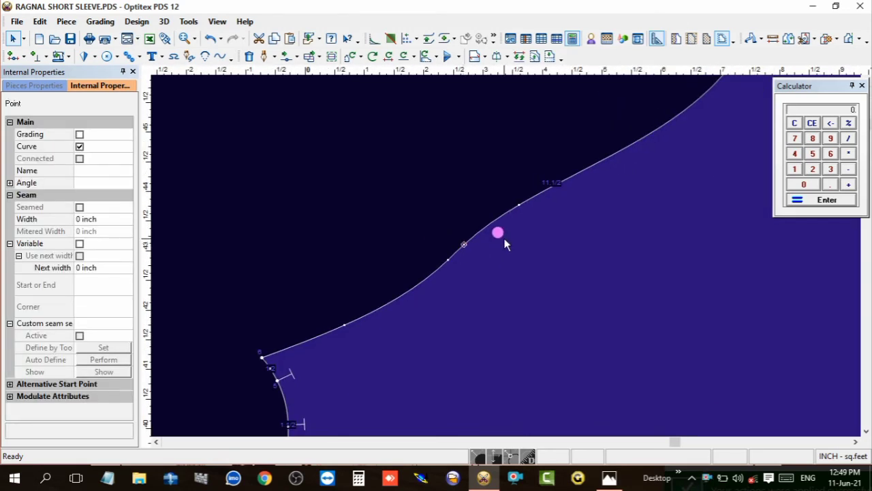
key(Delete)
- Check the lower raglan curve and select the right edge midpoint
scroll(504, 260, down, 3)
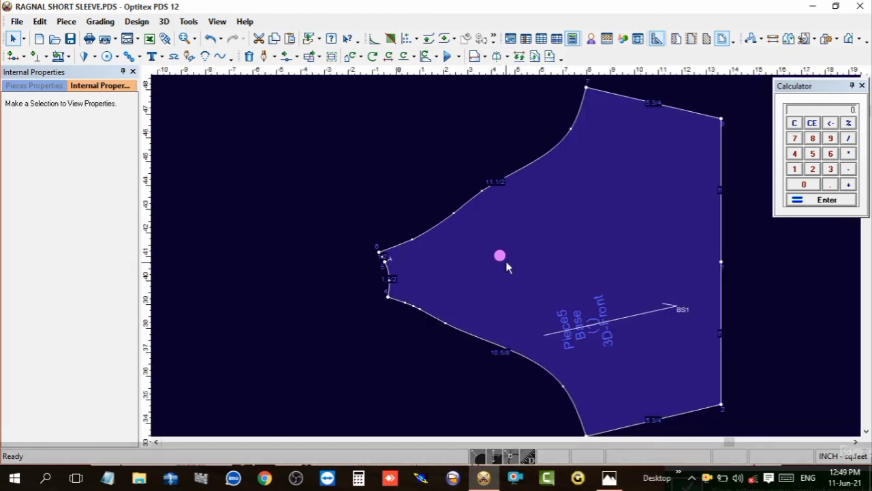
scroll(505, 260, down, 1)
scroll(506, 260, down, 2)
scroll(437, 258, up, 5)
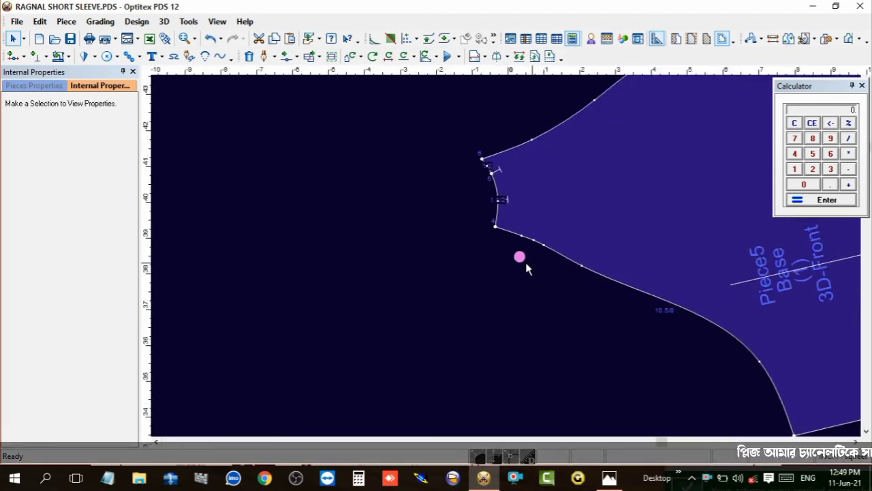
click(504, 227)
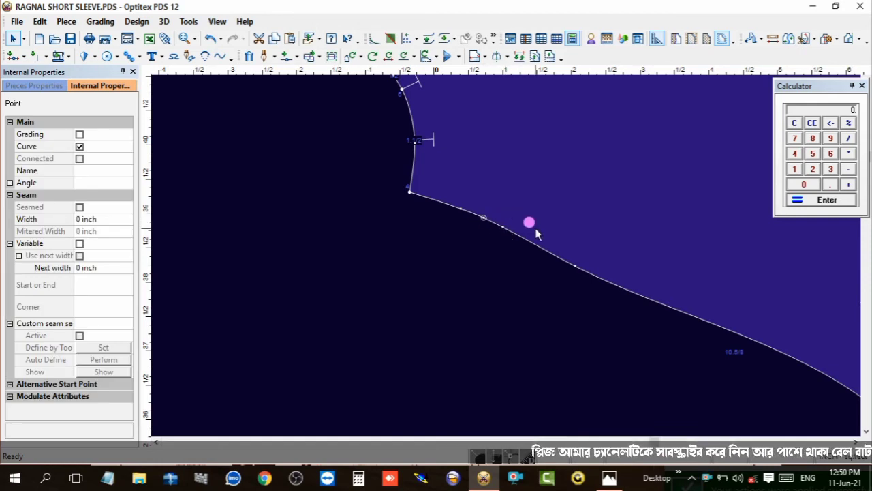
click(479, 264)
scroll(500, 249, down, 3)
scroll(525, 241, down, 2)
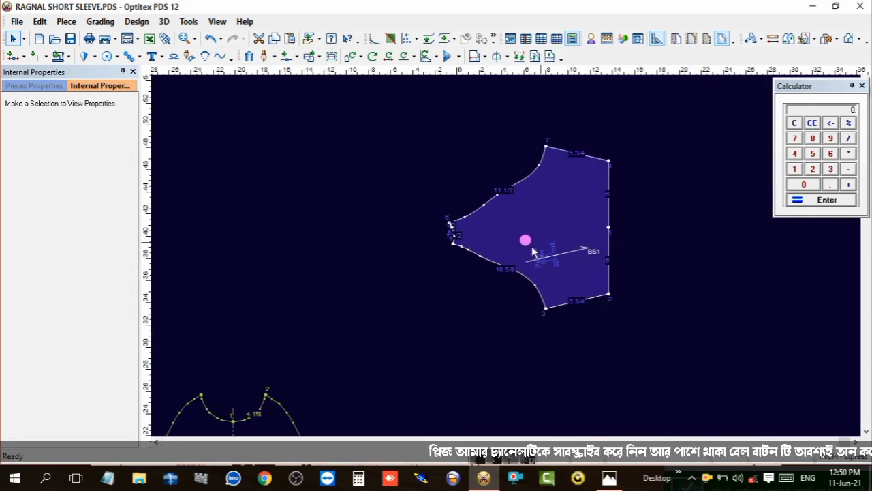
scroll(543, 264, up, 2)
click(593, 251)
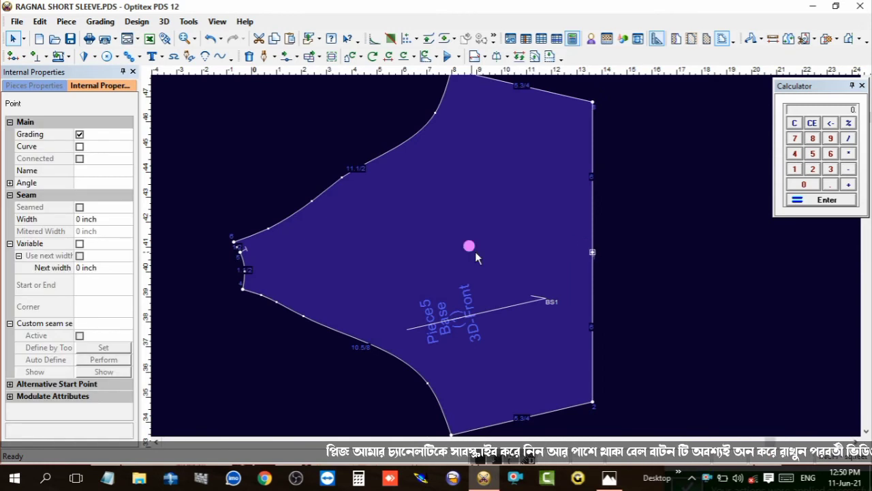
- Draw a straight 14 1/8 internal centre line from the sleeve's left tip to the right edge midpoint
key(d)
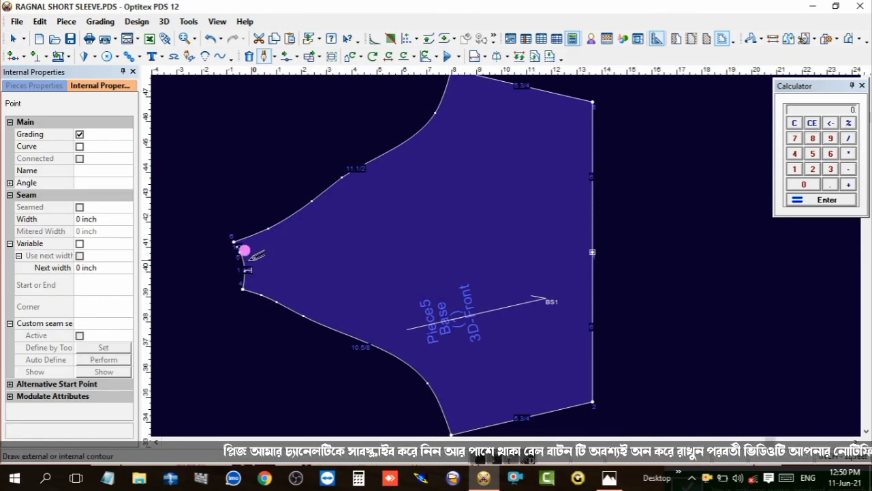
click(235, 242)
key(Return)
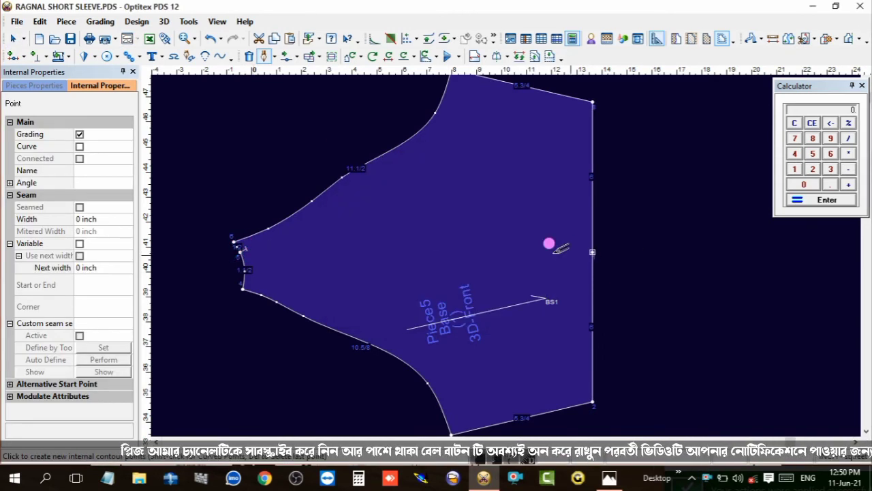
click(592, 252)
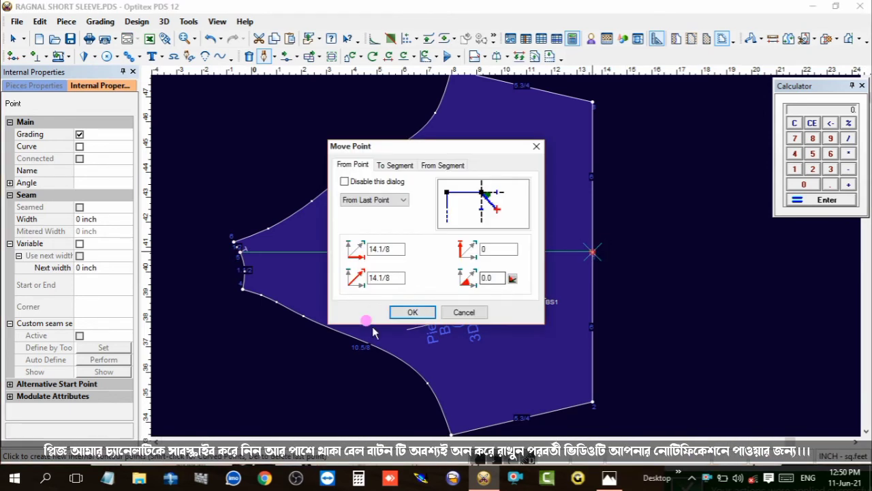
click(412, 311)
right_click(380, 115)
click(403, 168)
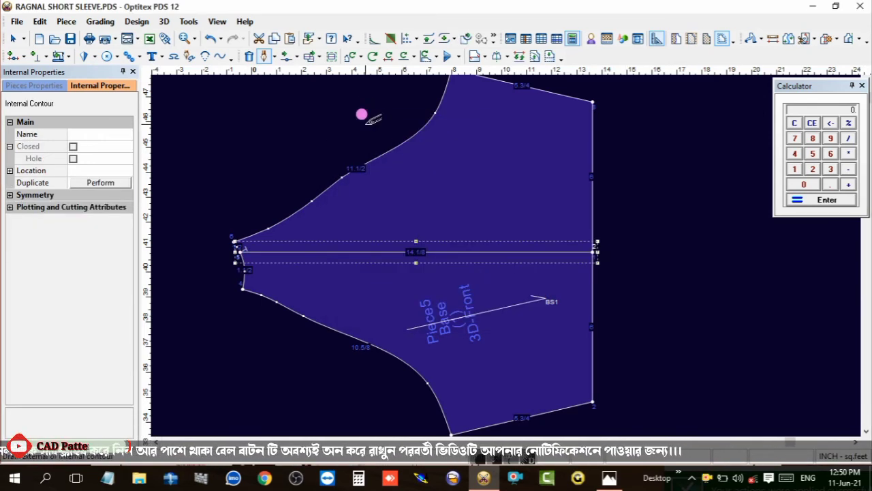
right_click(373, 119)
click(389, 132)
scroll(507, 263, down, 2)
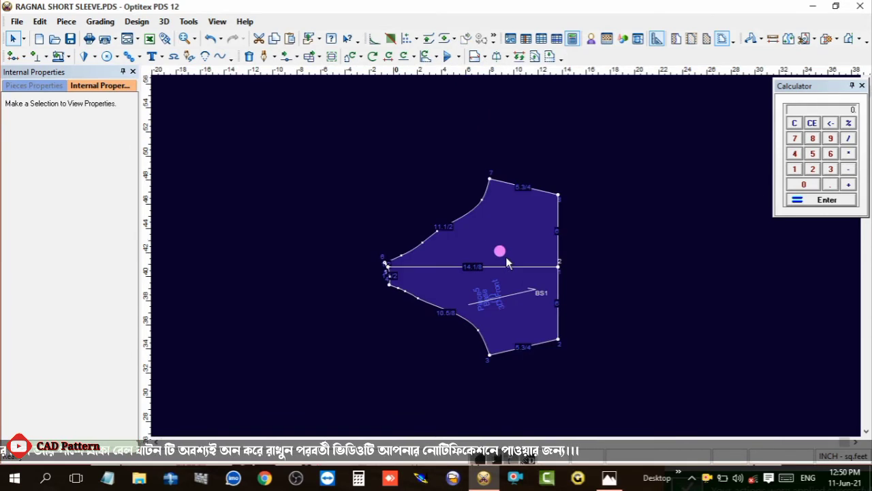
scroll(507, 258, down, 2)
scroll(506, 259, up, 2)
scroll(506, 259, up, 1)
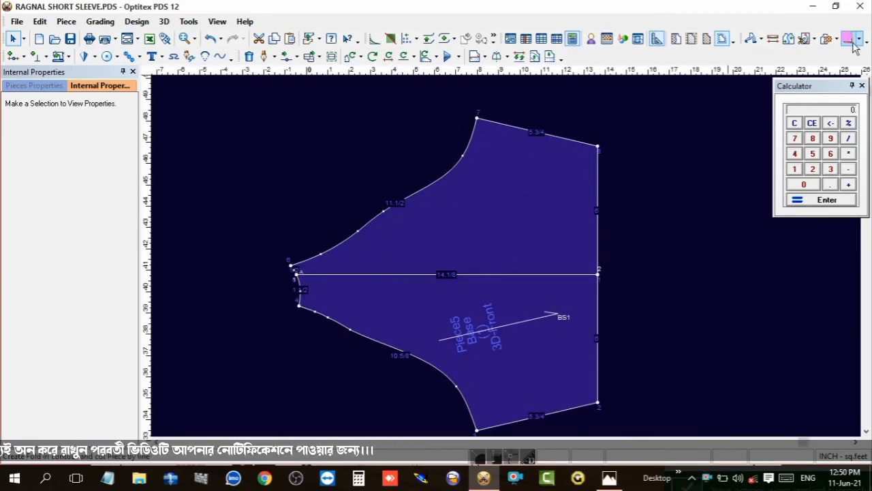
- Try folding the sleeve along its centre line, then undo the fold
click(849, 41)
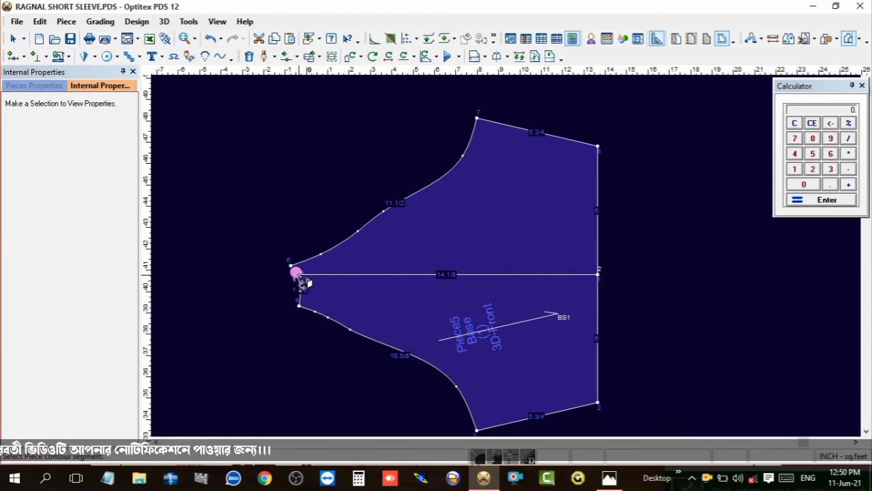
click(295, 272)
click(598, 273)
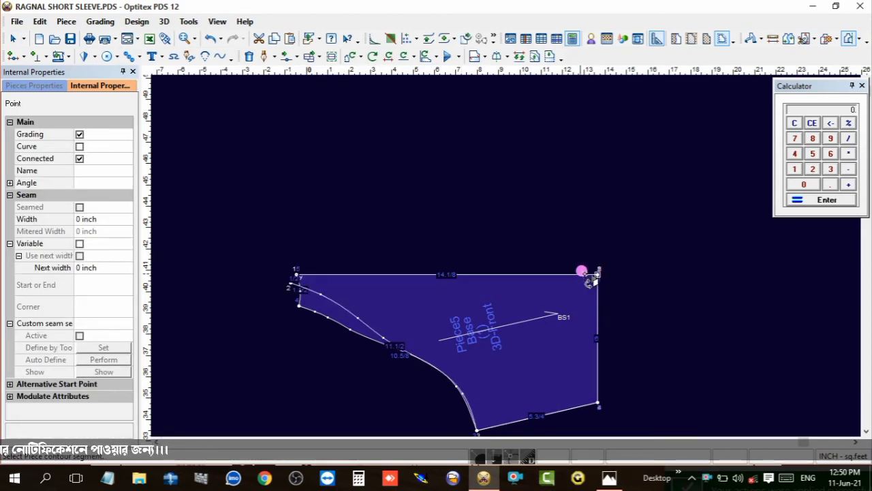
scroll(581, 271, down, 1)
scroll(506, 249, down, 2)
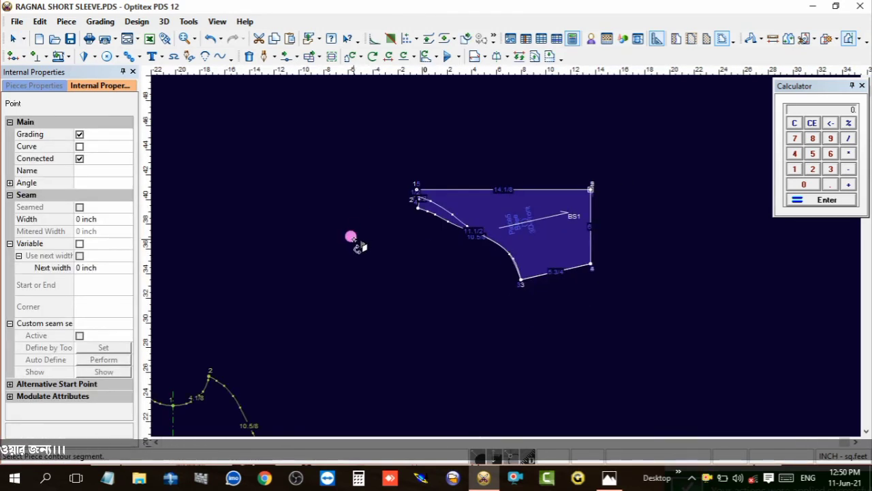
key(ctrl+z)
right_click(369, 172)
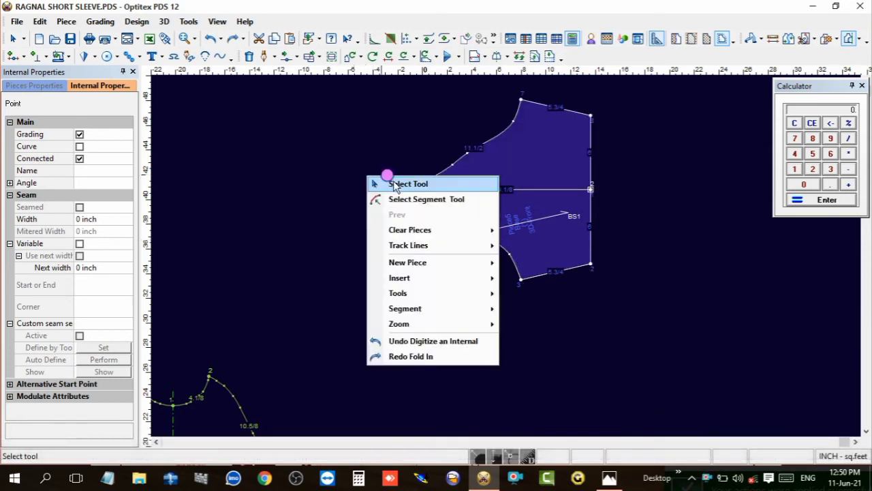
click(392, 181)
- Move the body pieces up beside the sleeve and bring up the ST210101 order sheet in Photos
scroll(509, 264, down, 2)
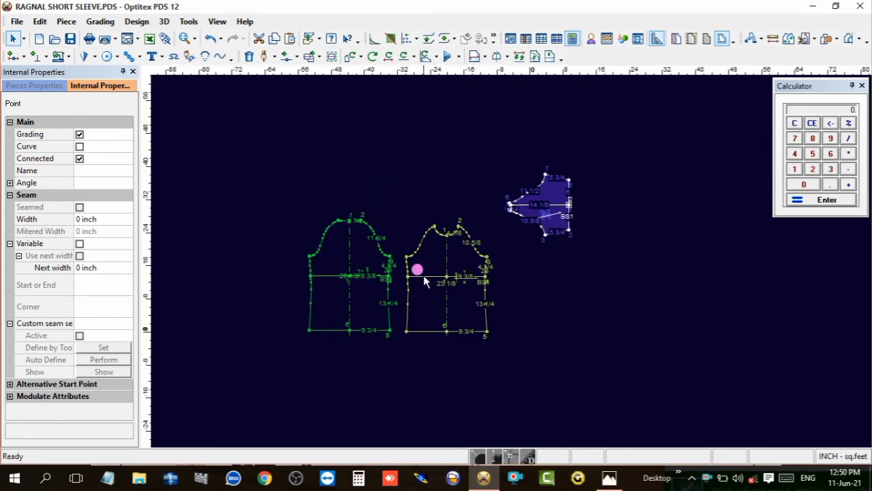
drag(531, 250, 305, 322)
mouse_move(376, 288)
mouse_down()
mouse_move(371, 211)
mouse_move(356, 216)
mouse_up()
click(542, 196)
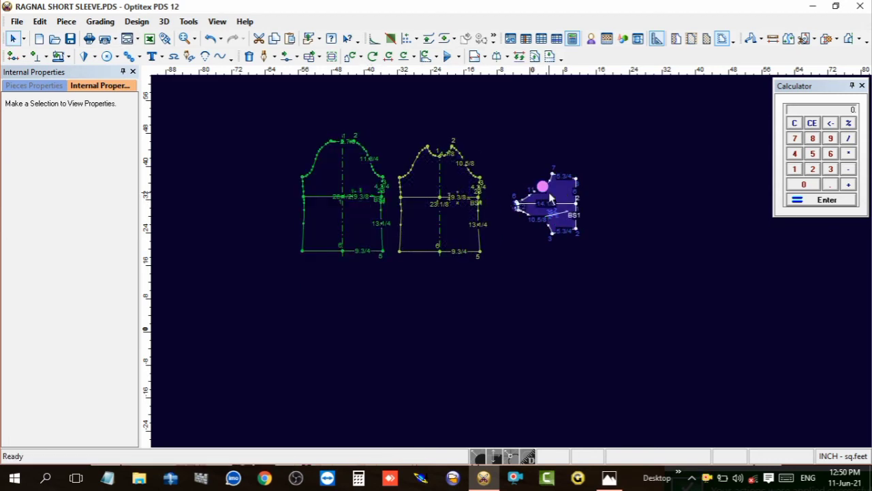
drag(542, 197, 536, 195)
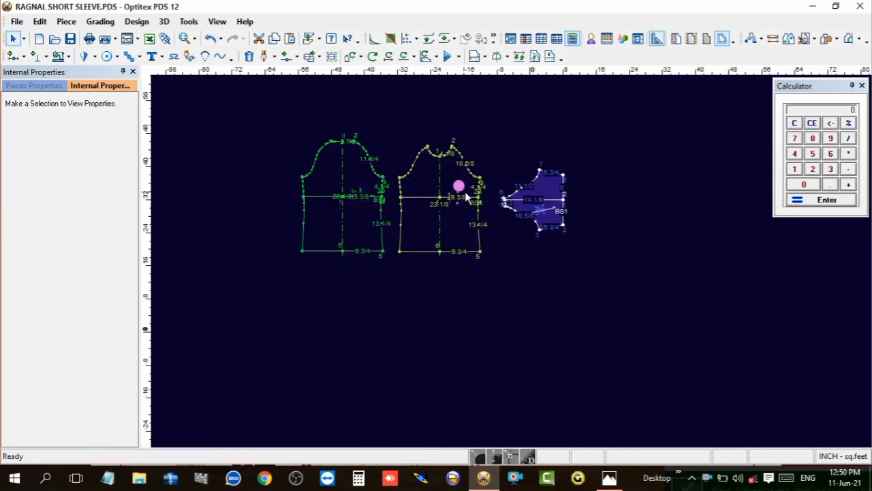
click(450, 175)
click(606, 479)
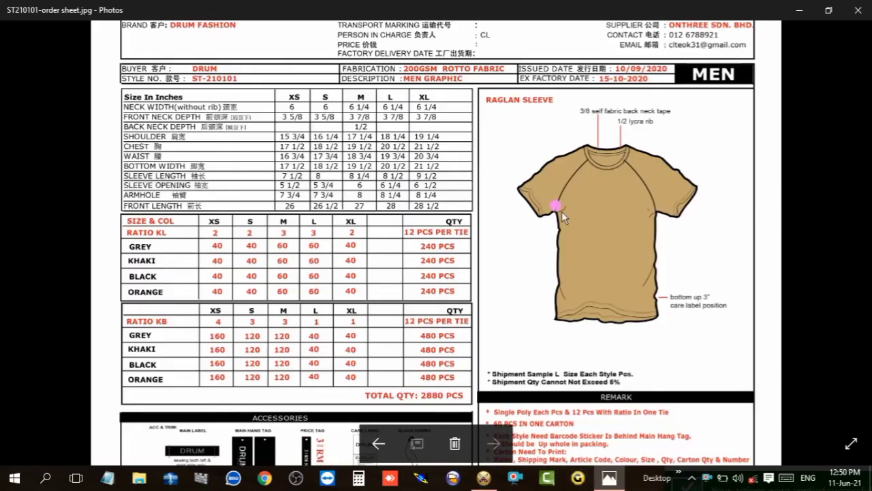
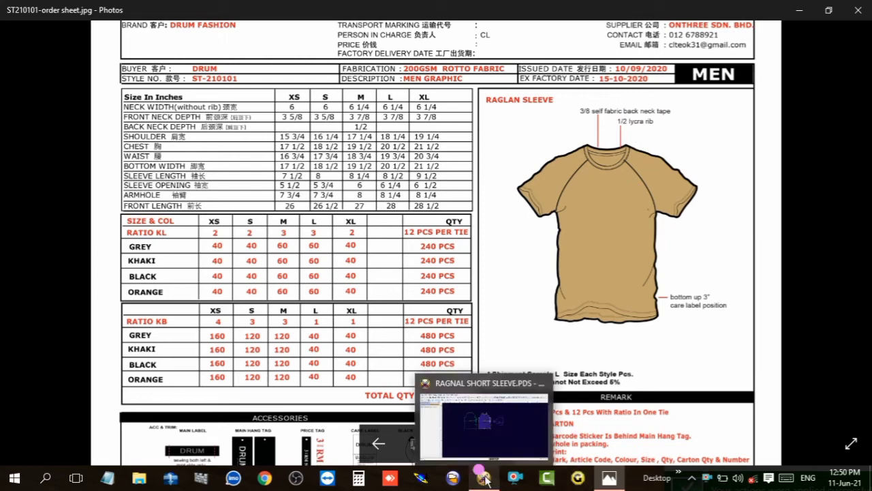
- Return to the pattern file and enter the 4.25 neckline measurement in the calculator
click(495, 421)
click(442, 184)
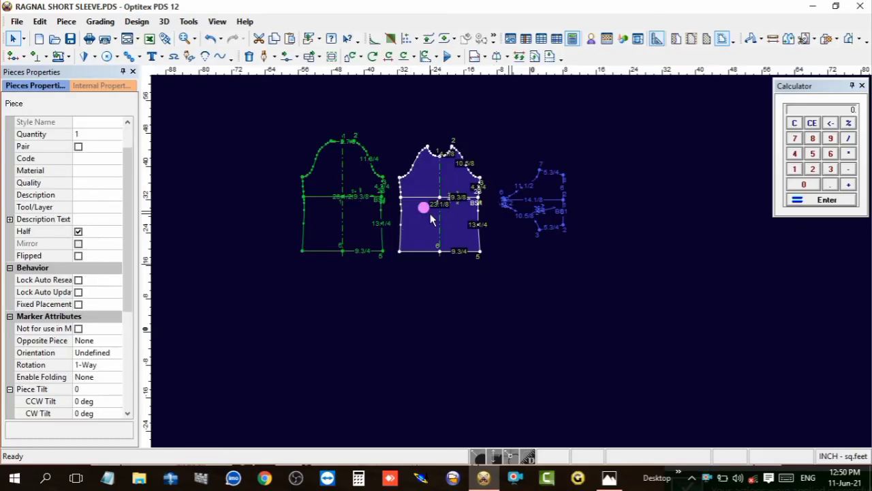
scroll(430, 205, up, 1)
scroll(501, 256, up, 1)
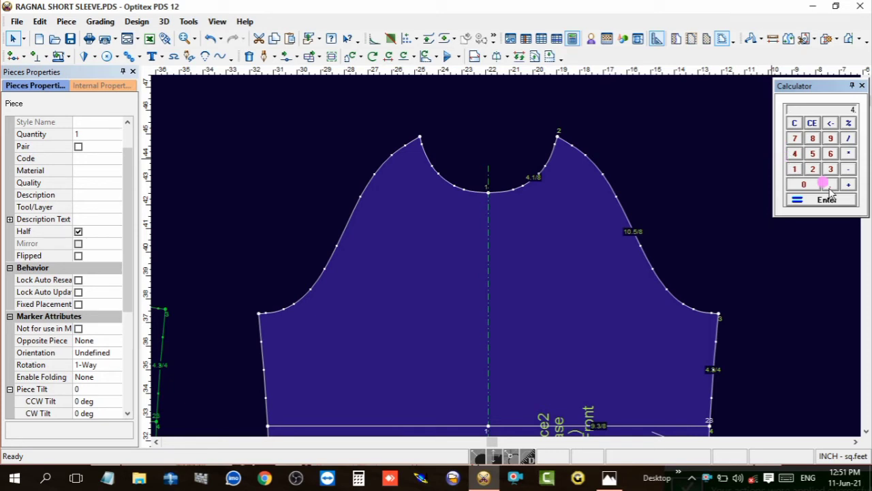
click(812, 168)
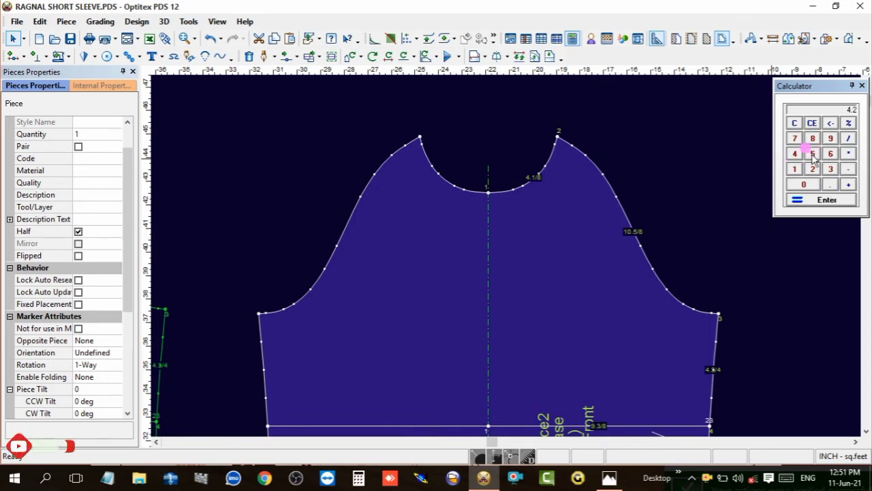
click(812, 153)
- Add the next neck-curve measurement to the calculator's running total
scroll(504, 256, down, 1)
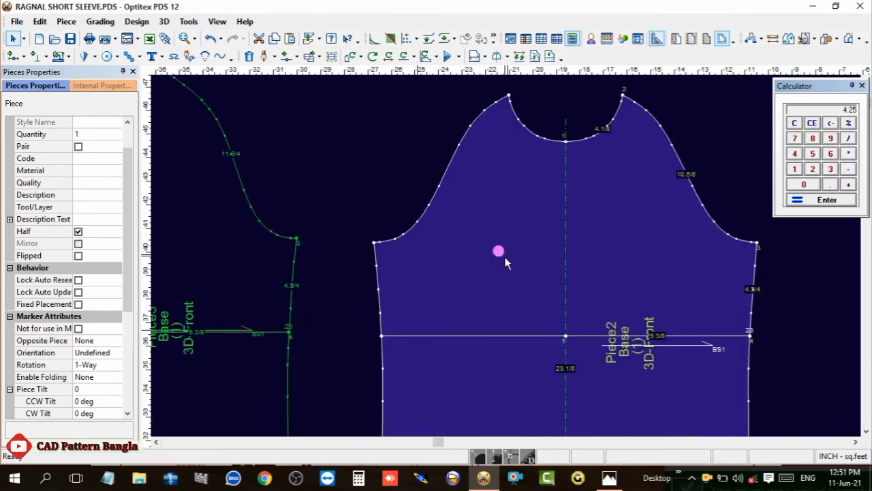
scroll(504, 256, down, 1)
scroll(503, 250, up, 1)
scroll(510, 243, up, 1)
scroll(530, 255, up, 1)
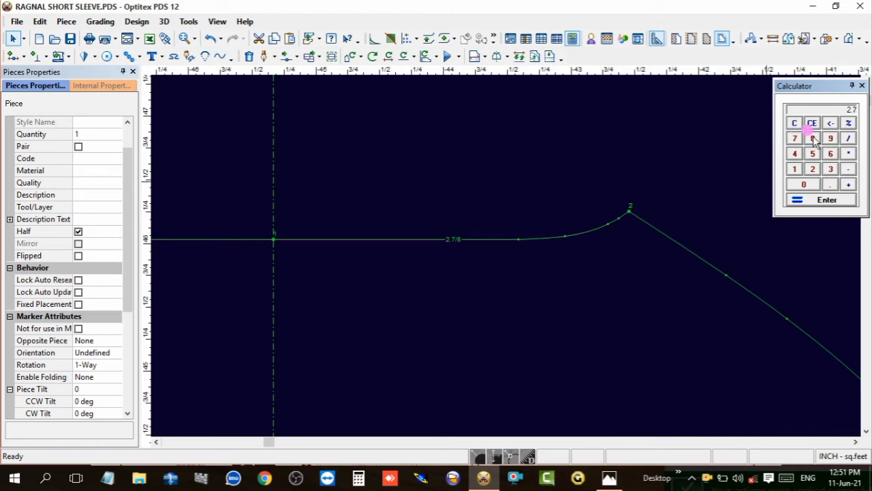
click(836, 205)
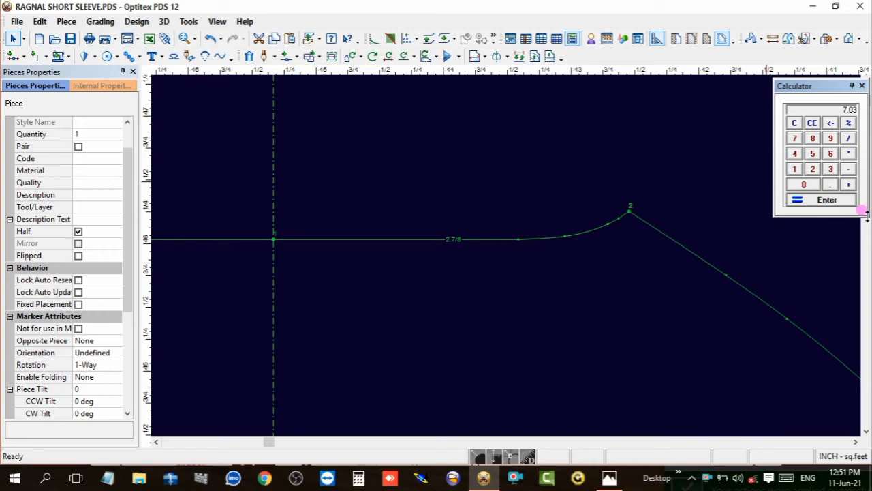
- Double the 7.03 total in the calculator to get 14.06
scroll(504, 265, down, 3)
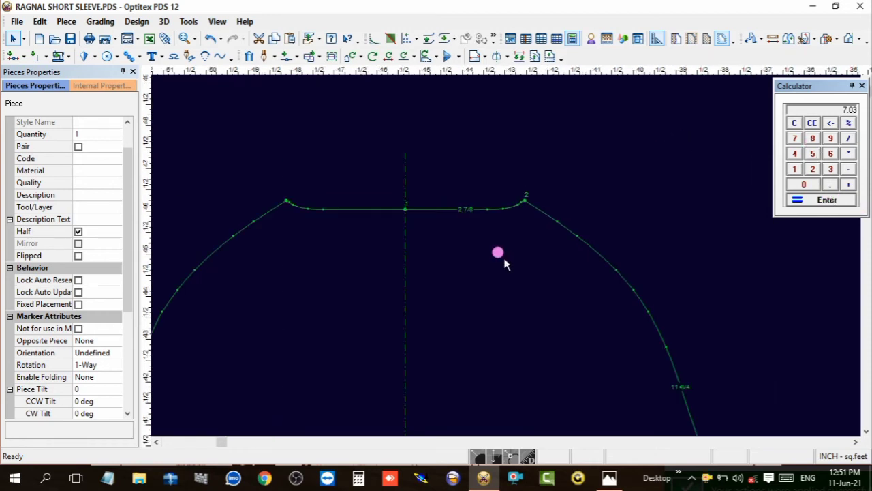
scroll(504, 265, down, 2)
scroll(506, 254, down, 1)
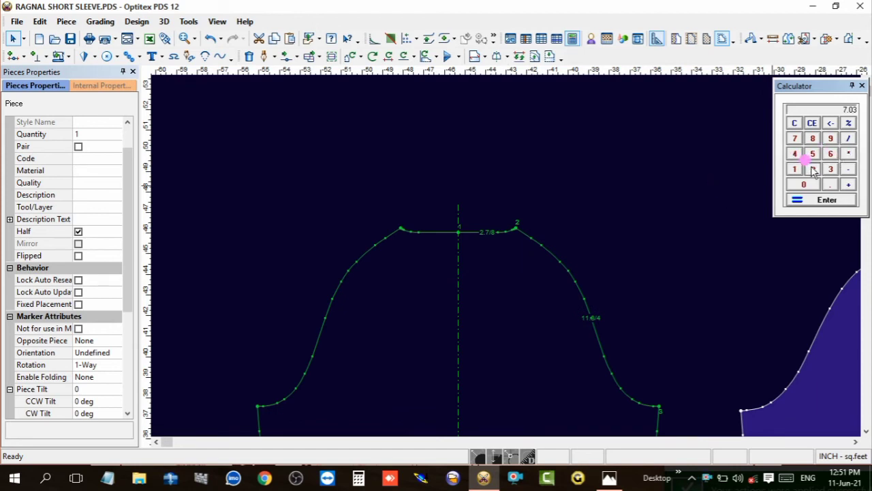
click(827, 200)
scroll(635, 266, down, 2)
scroll(529, 264, down, 1)
scroll(568, 259, up, 1)
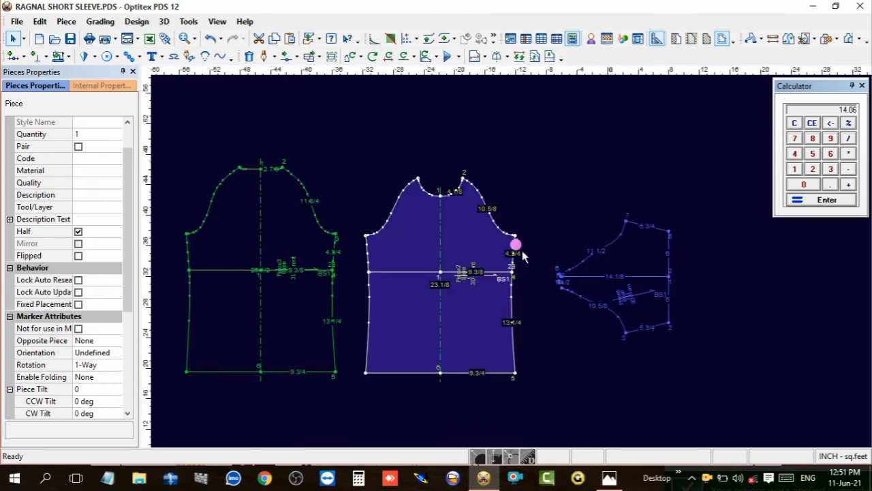
right_click(551, 178)
mouse_move(593, 261)
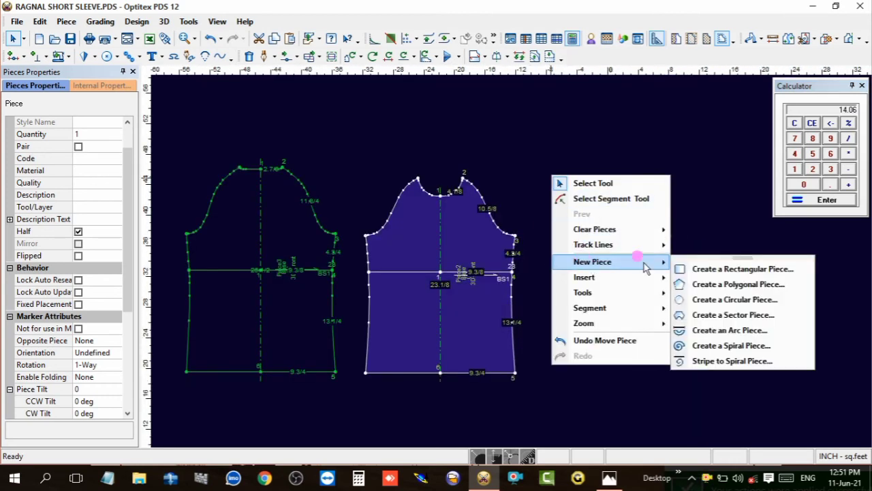
- Create a rectangular rib piece 14 long with a narrow width
click(681, 269)
double_click(179, 176)
text(14)
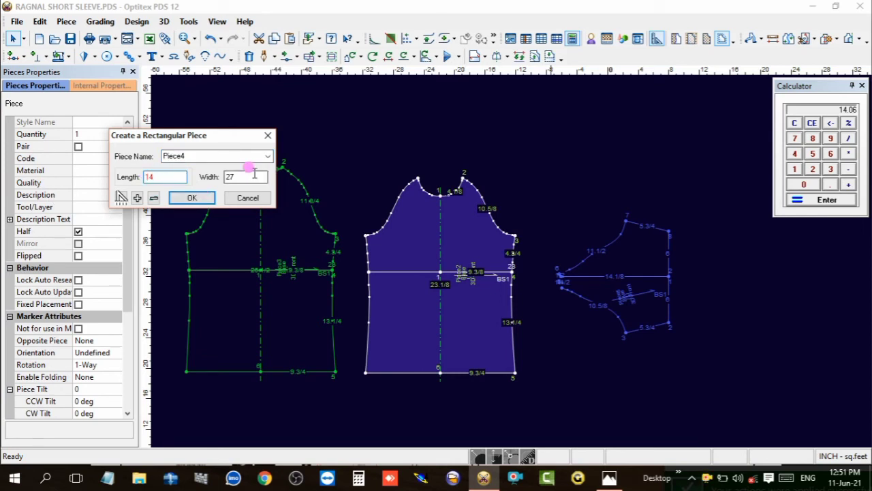
double_click(247, 177)
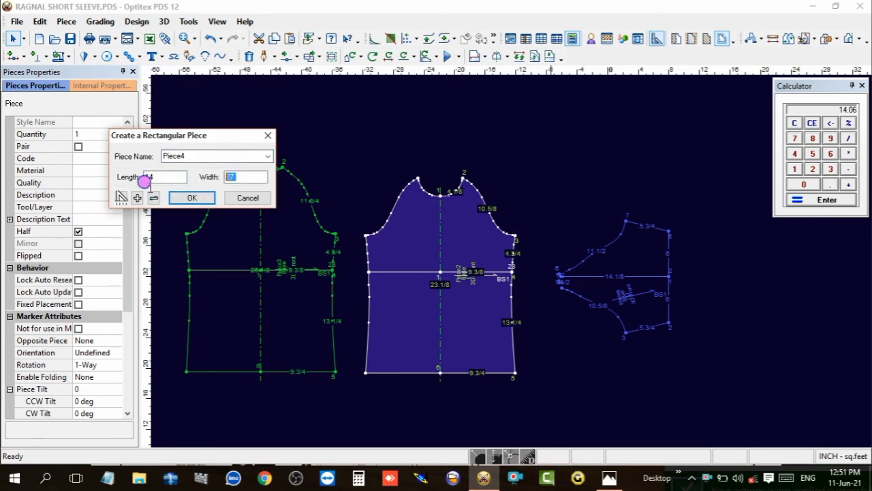
key(BackSpace)
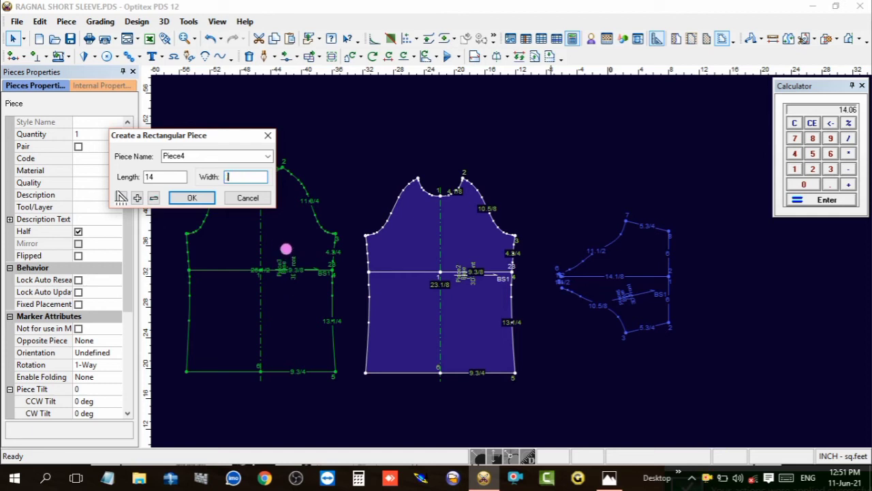
text(5)
key(Return)
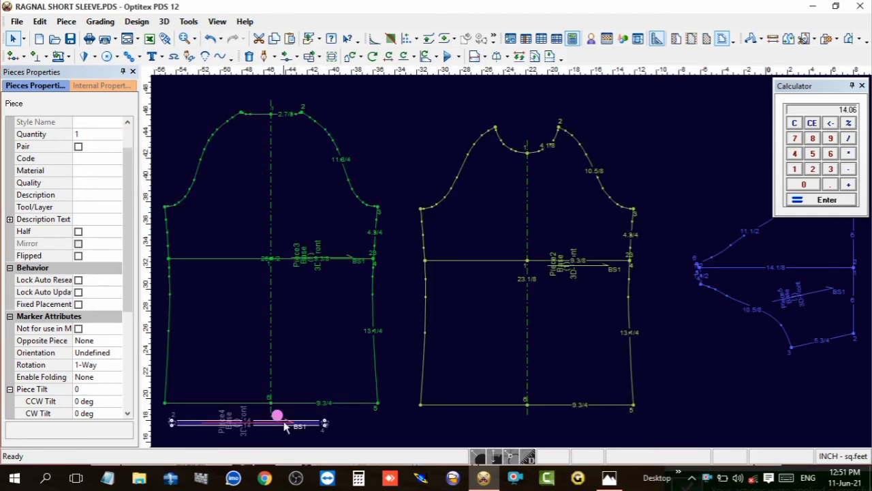
- Move the rib strip above the other pieces and select the sleeve and front pieces
drag(309, 426, 521, 96)
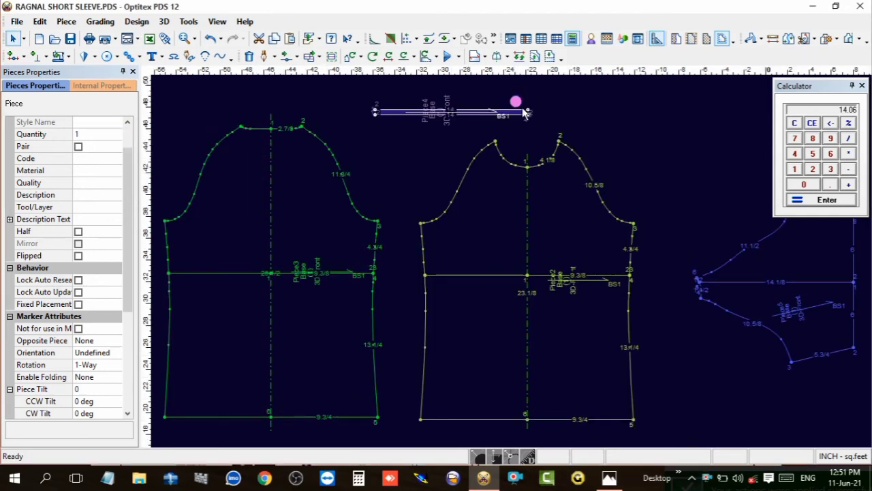
click(302, 186)
scroll(511, 259, down, 2)
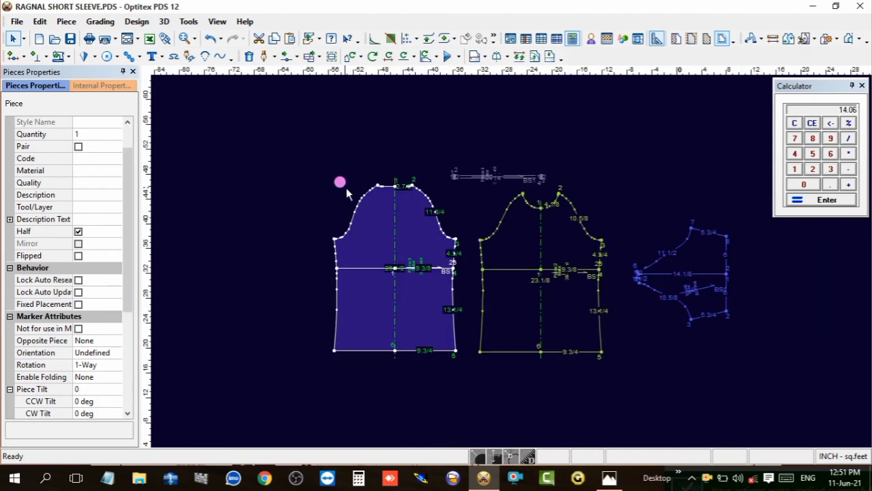
drag(340, 180, 714, 397)
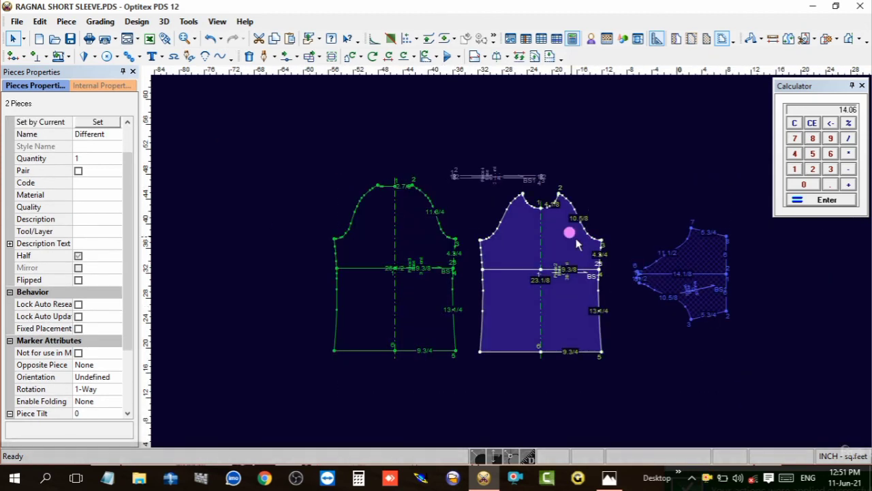
- Open the basic seam line settings for all pieces, then cancel them
click(189, 22)
mouse_move(207, 42)
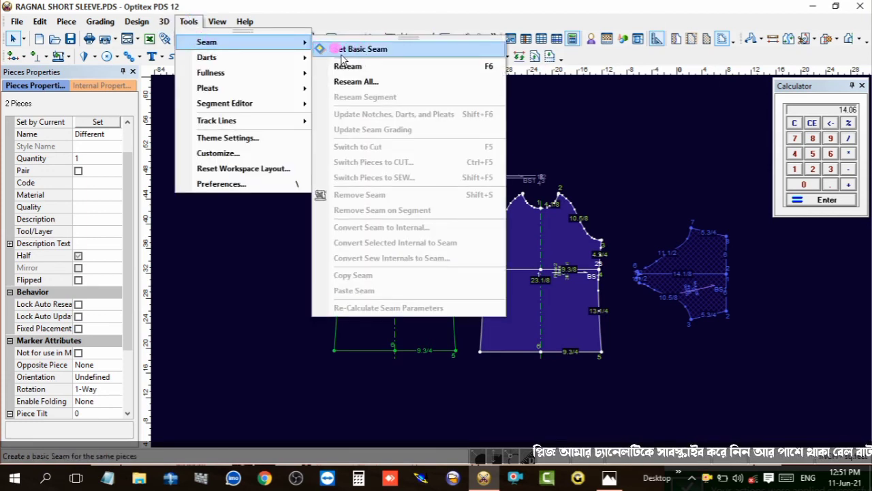
click(373, 49)
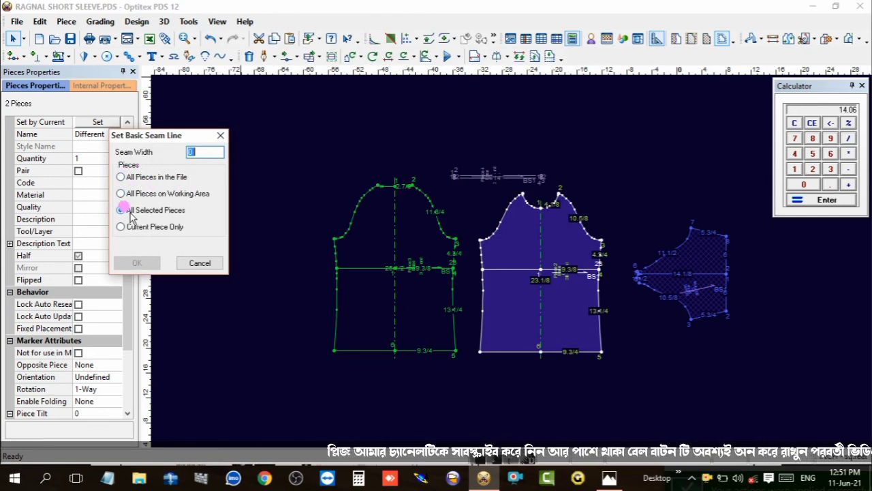
click(121, 177)
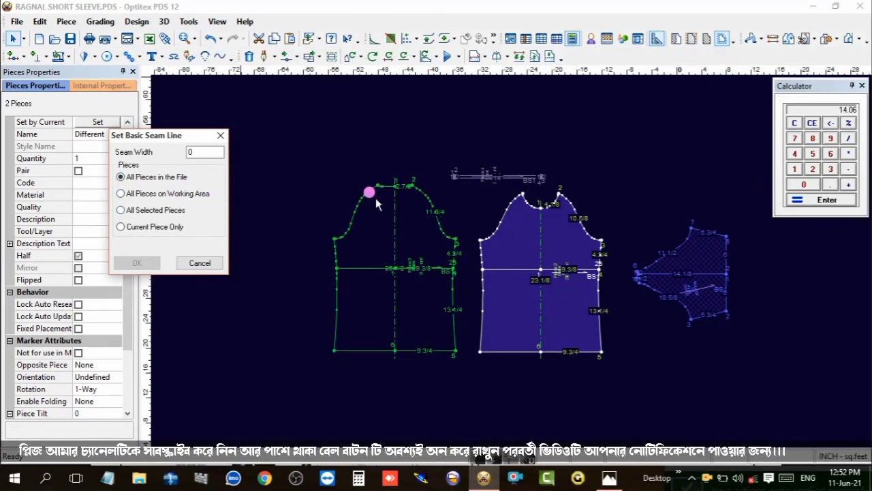
click(220, 135)
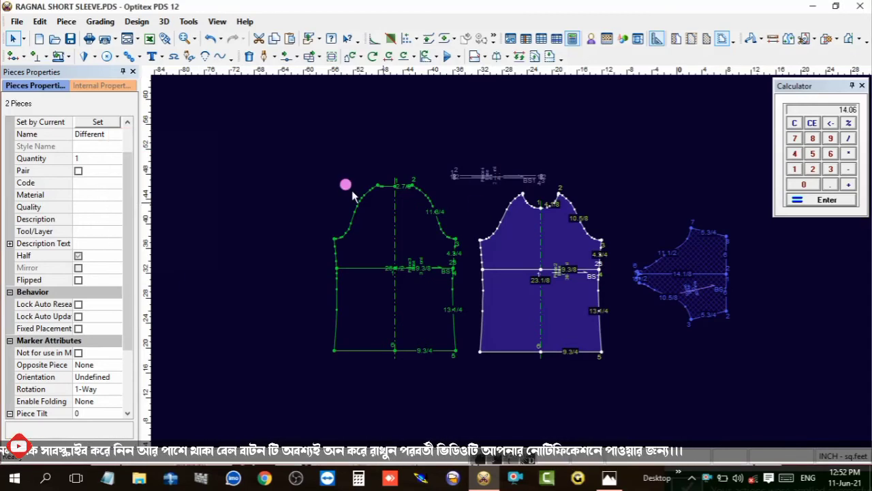
- Reposition the rib piece, select all three pieces and give them a 0.5 seam width
click(507, 171)
drag(510, 175, 510, 152)
drag(271, 243, 804, 307)
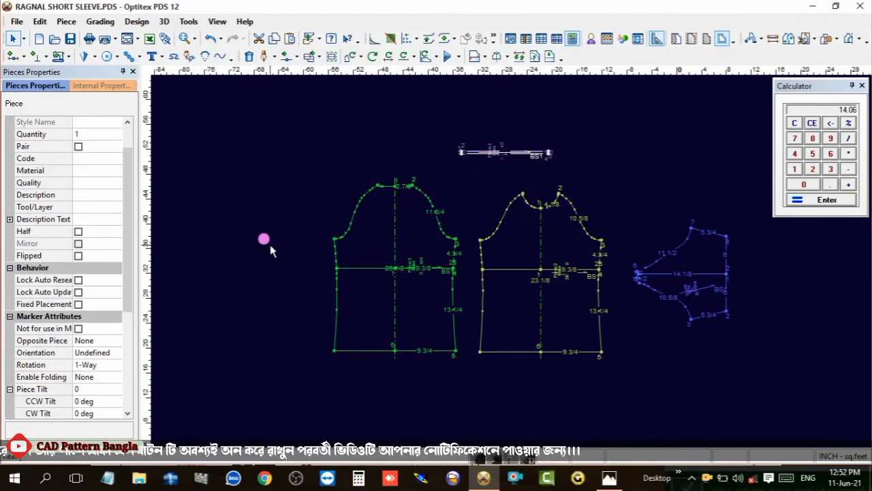
drag(768, 270, 219, 358)
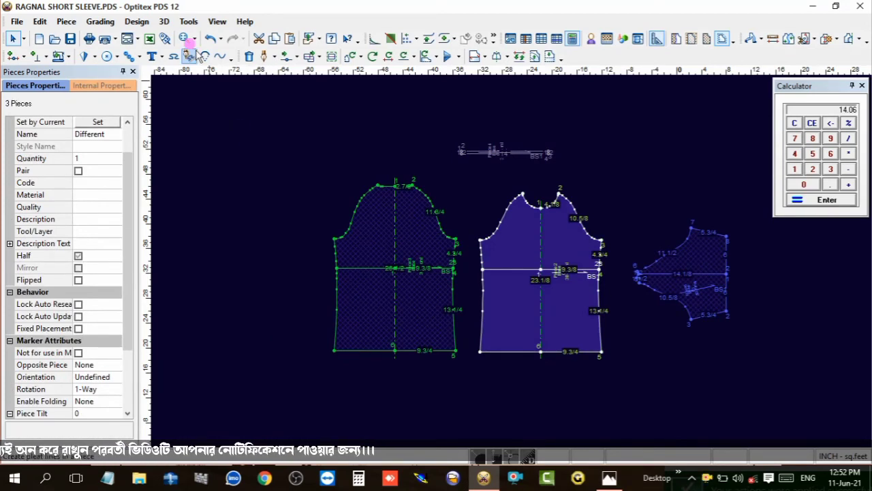
click(189, 21)
mouse_move(207, 43)
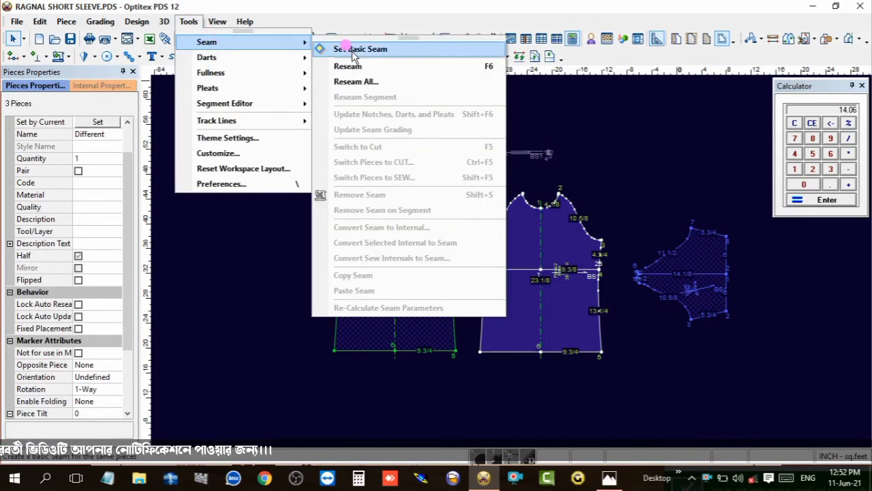
click(326, 49)
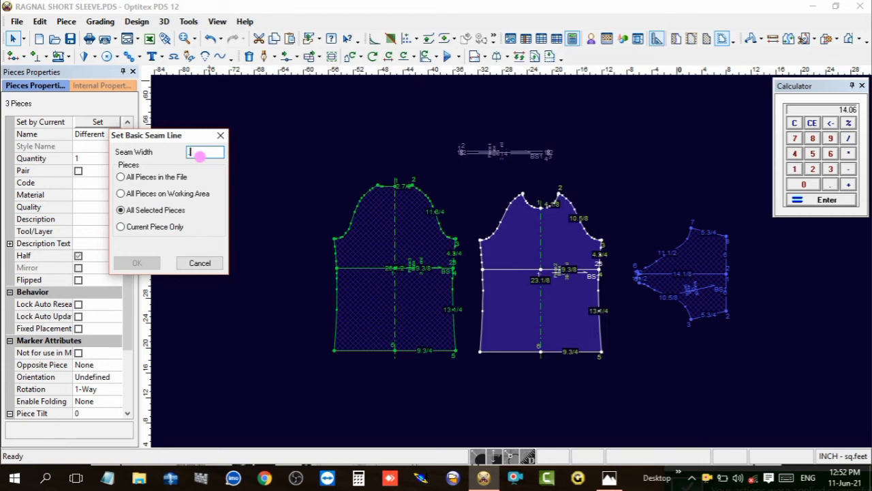
text(0.5)
key(Return)
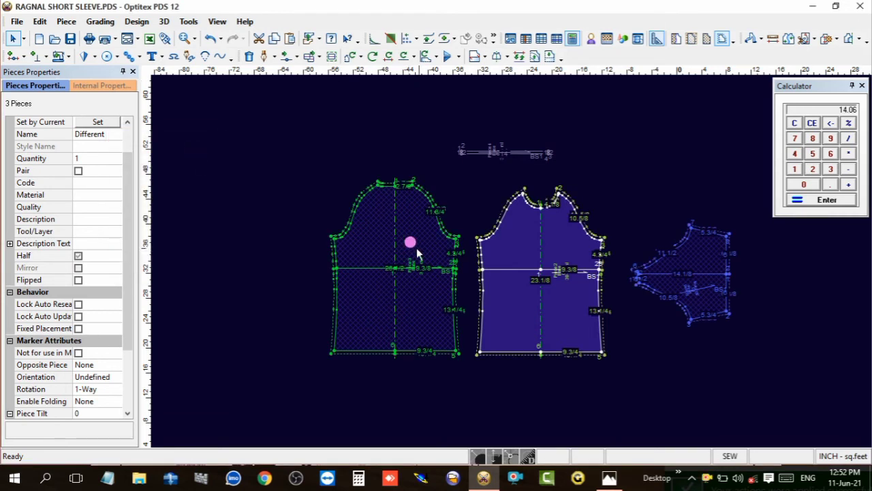
- Select the front piece, view its bottom edge, and bring up the order sheet image
scroll(433, 253, up, 3)
right_click(530, 134)
click(506, 159)
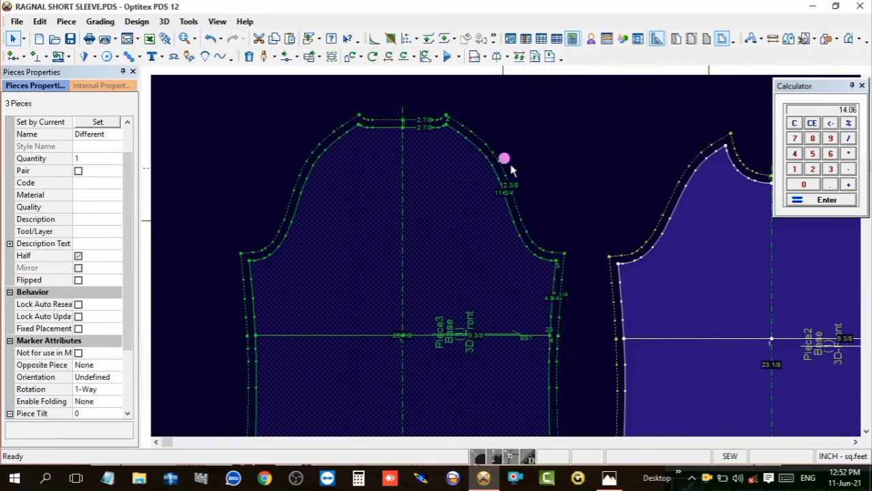
click(474, 176)
click(714, 237)
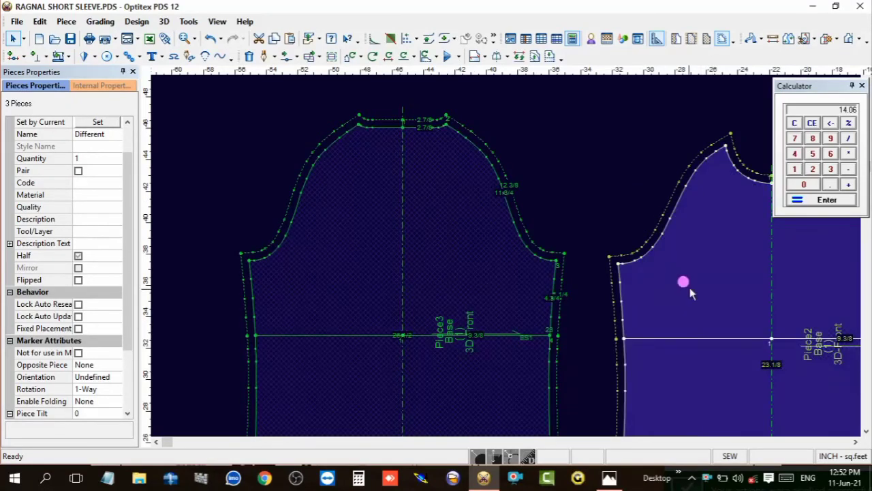
scroll(513, 275, down, 4)
scroll(502, 250, up, 3)
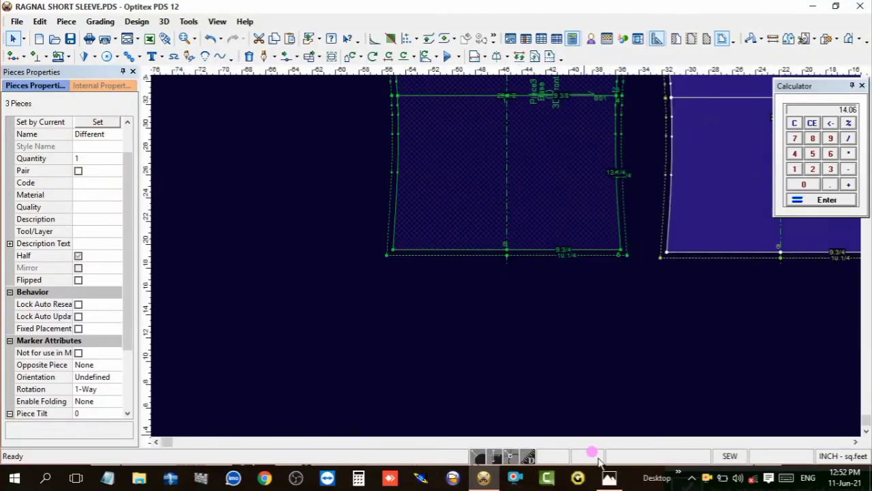
click(609, 477)
mouse_move(612, 315)
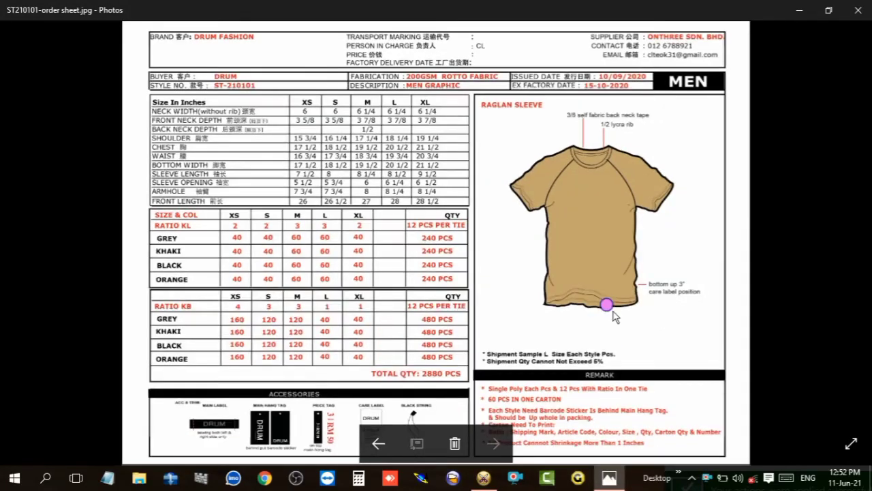
- Zoom into the shirt hem on the order sheet, then return to the Optitex pattern pieces
scroll(613, 310, up, 2)
scroll(612, 300, up, 2)
scroll(611, 291, down, 1)
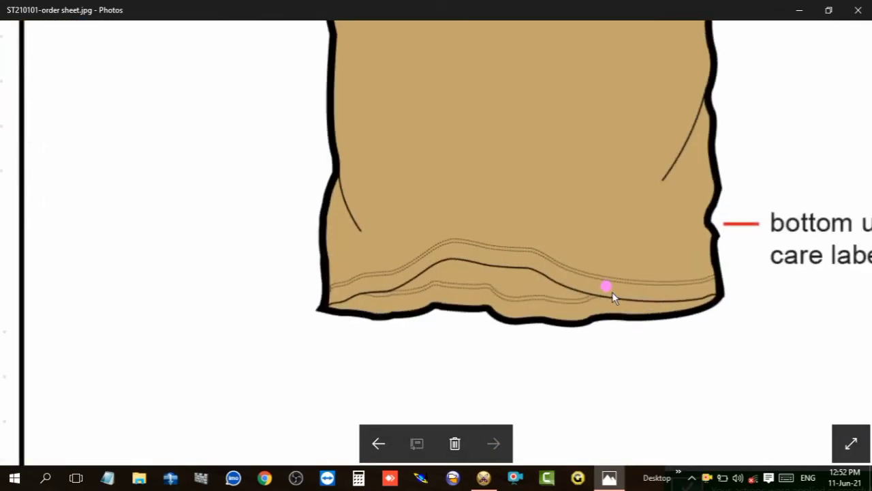
scroll(611, 292, down, 2)
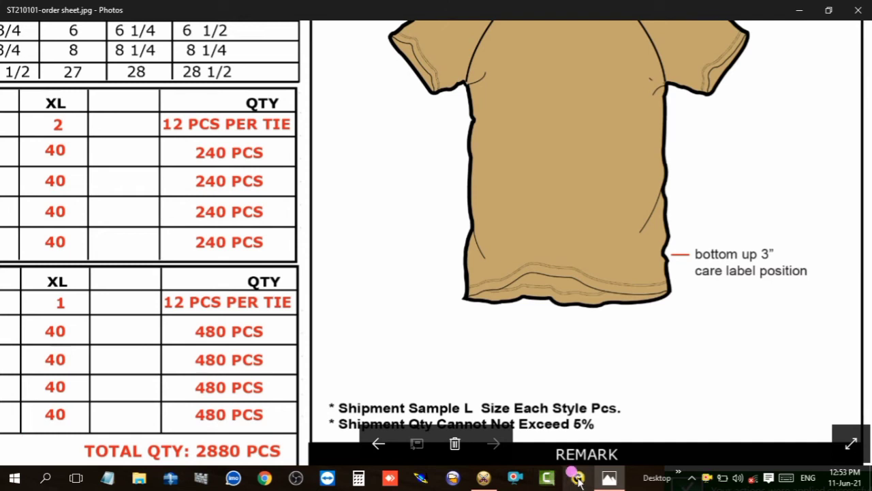
click(495, 478)
scroll(523, 225, up, 2)
scroll(507, 252, up, 2)
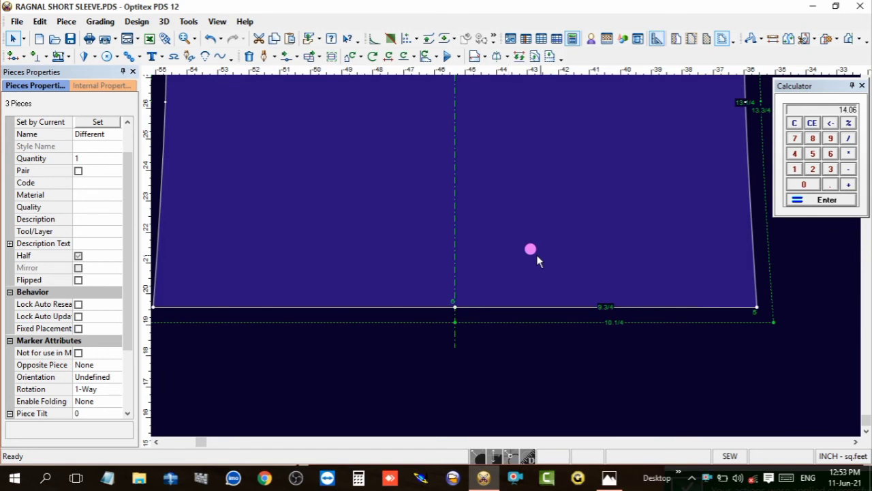
- Mark the first body piece's bottom edge as a 1-inch hem seam
key(p)
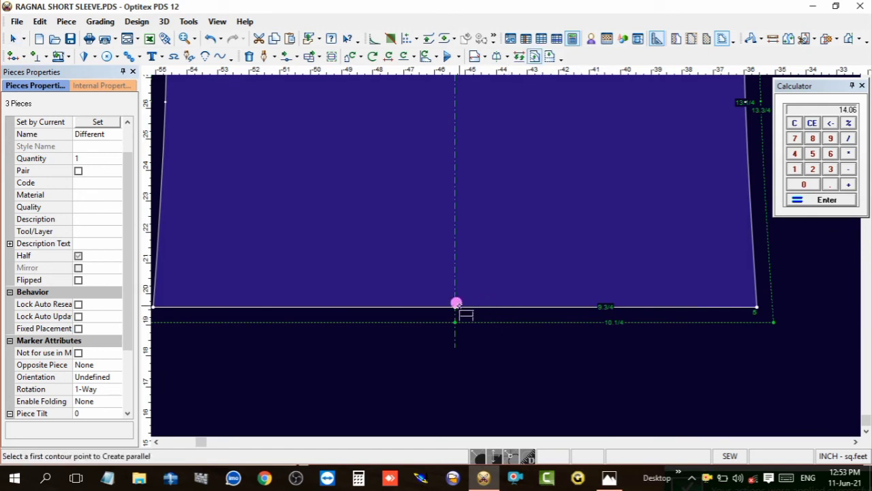
right_click(524, 244)
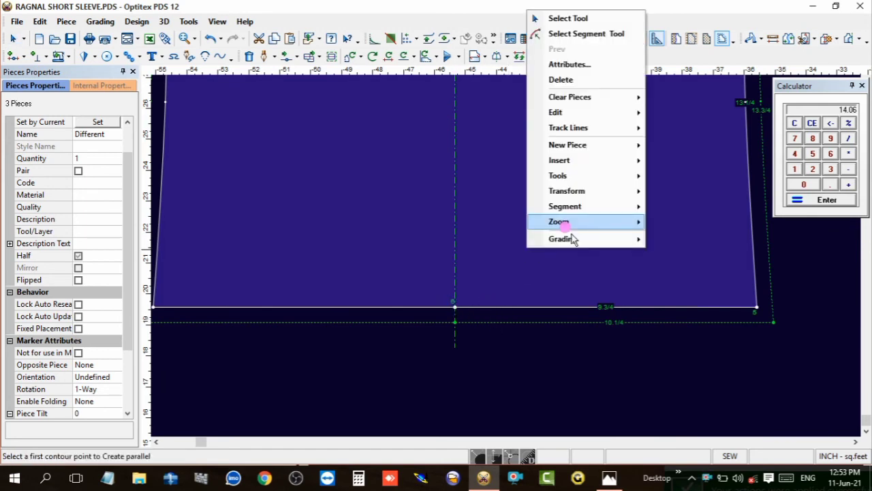
click(579, 15)
key(s)
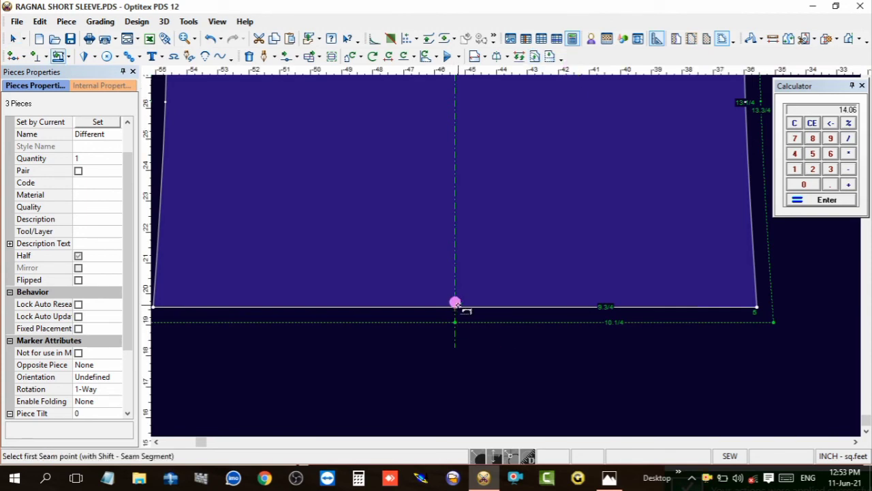
drag(456, 304, 756, 307)
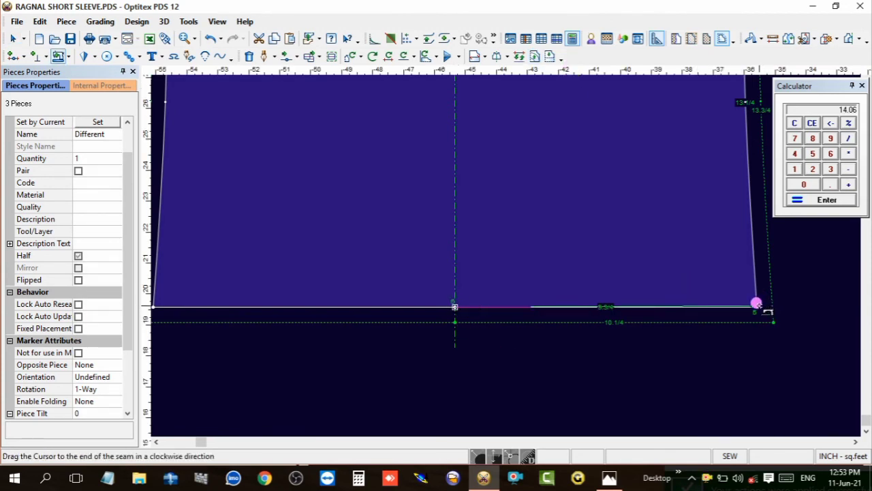
click(428, 100)
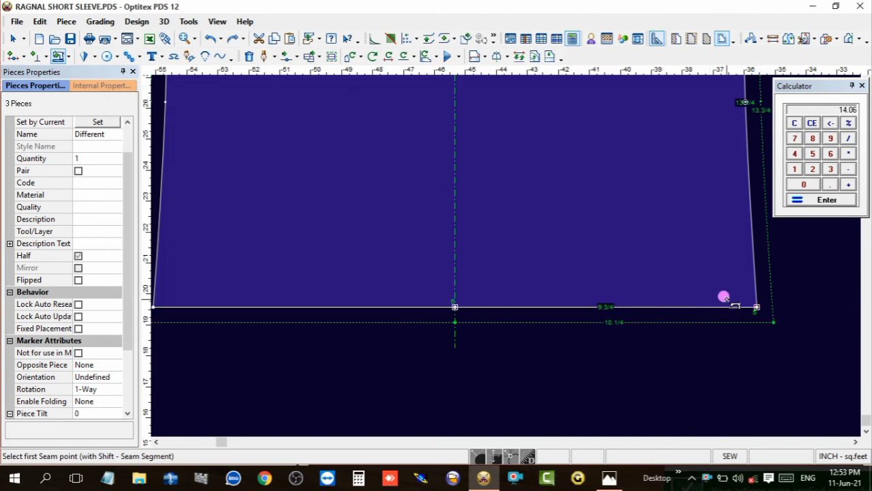
drag(756, 307, 454, 305)
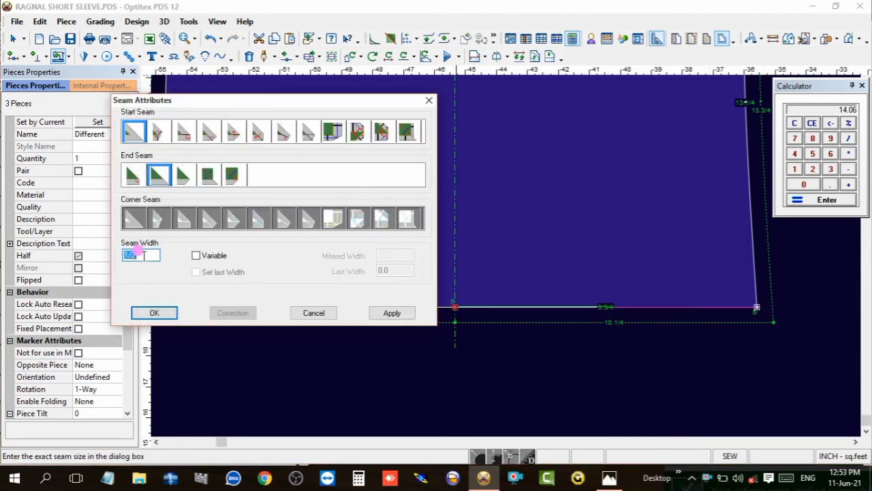
click(154, 313)
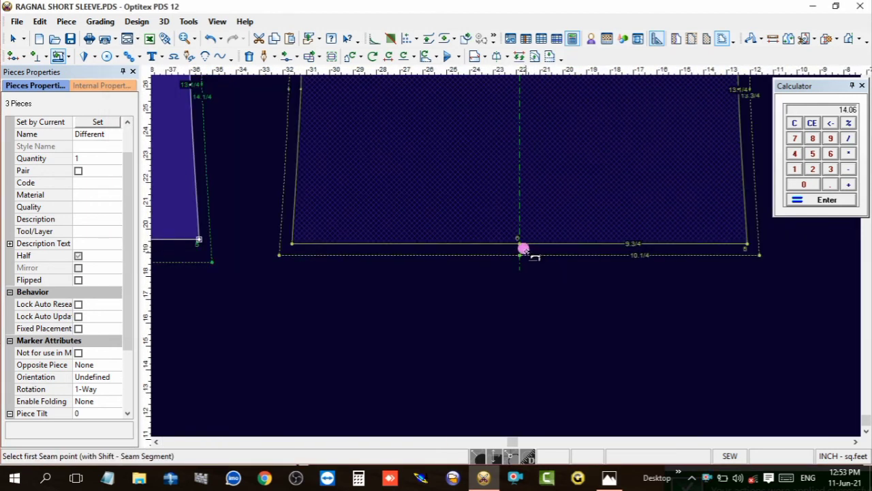
- Apply the 1-inch hem seam to the other body piece's bottom edge
drag(514, 244, 742, 243)
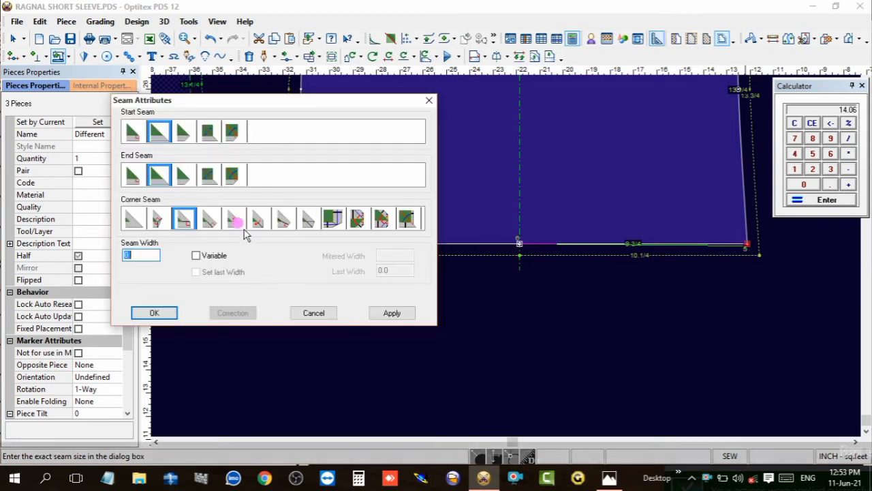
click(428, 99)
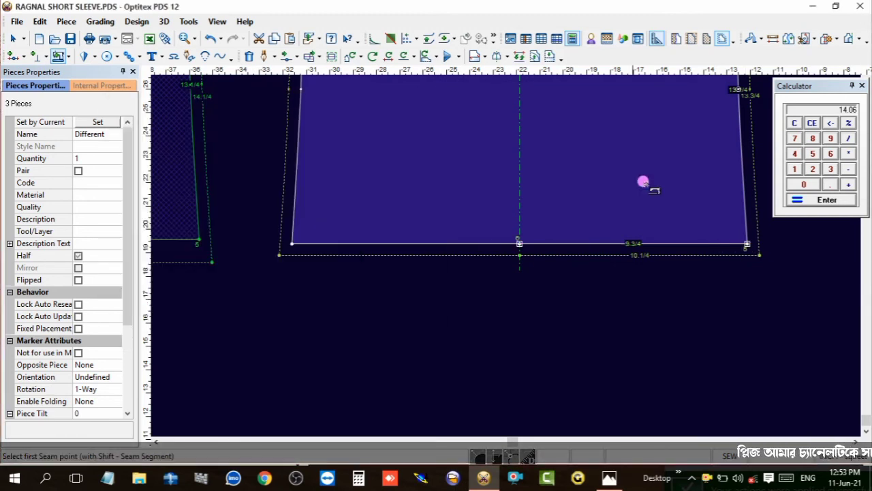
drag(747, 243, 520, 241)
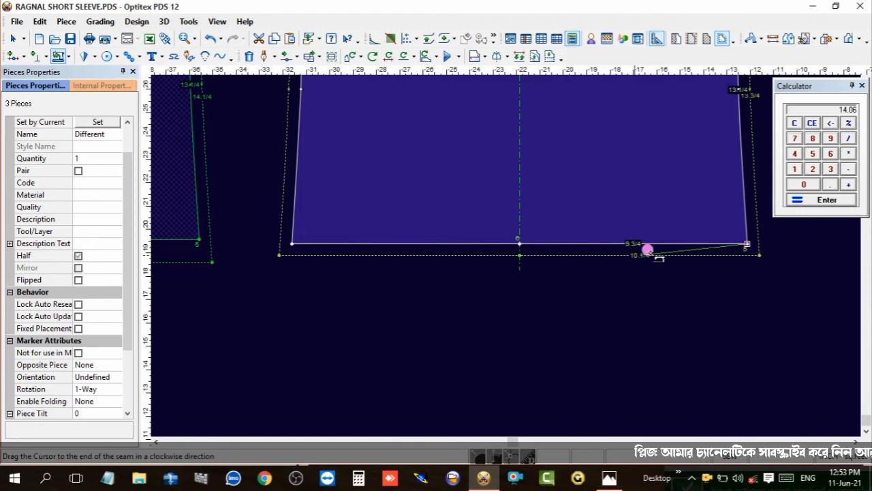
click(520, 240)
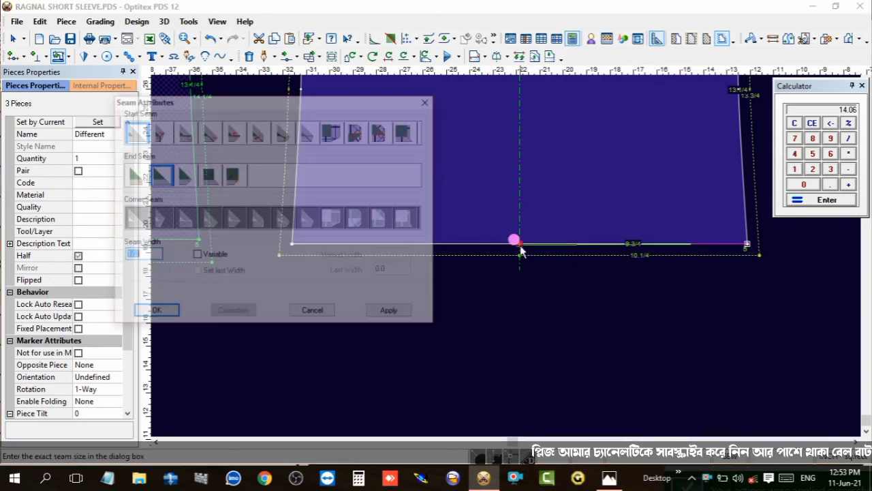
click(155, 312)
scroll(502, 249, down, 1)
scroll(504, 257, down, 2)
scroll(505, 258, up, 1)
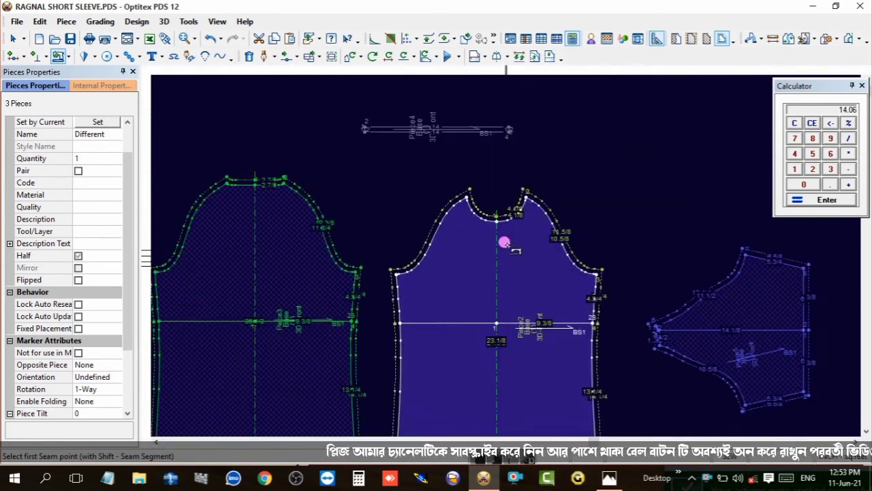
scroll(502, 250, up, 1)
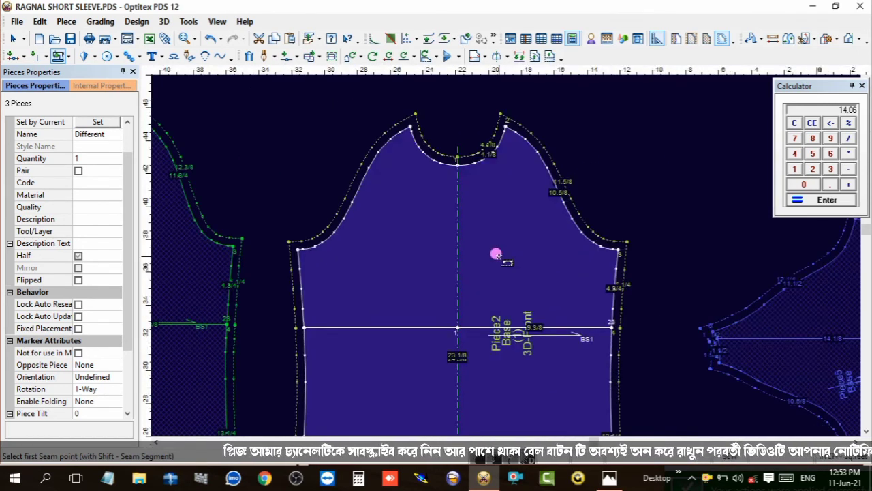
scroll(502, 267, down, 1)
scroll(600, 224, up, 1)
scroll(522, 229, up, 1)
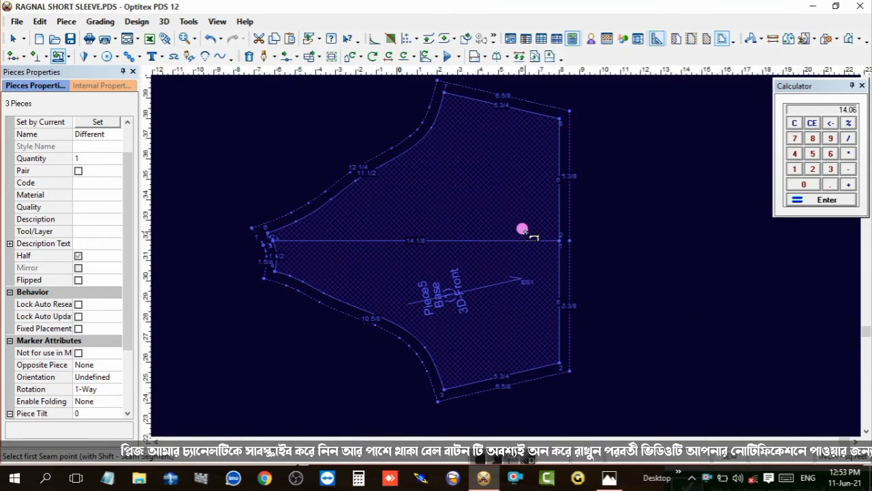
- Zoom out to the whole ST210101 order sheet, then zoom into the raglan sleeve and hem
click(609, 476)
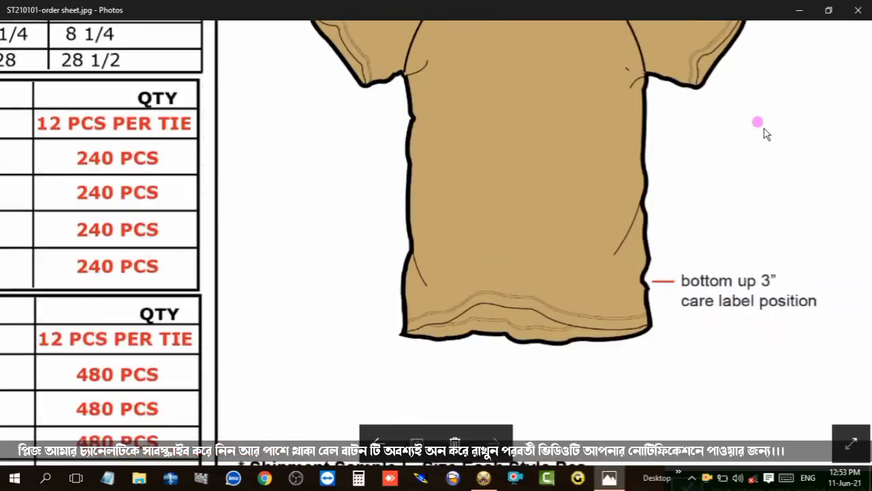
scroll(763, 133, down, 1)
scroll(740, 74, down, 2)
scroll(716, 39, down, 1)
scroll(743, 47, down, 1)
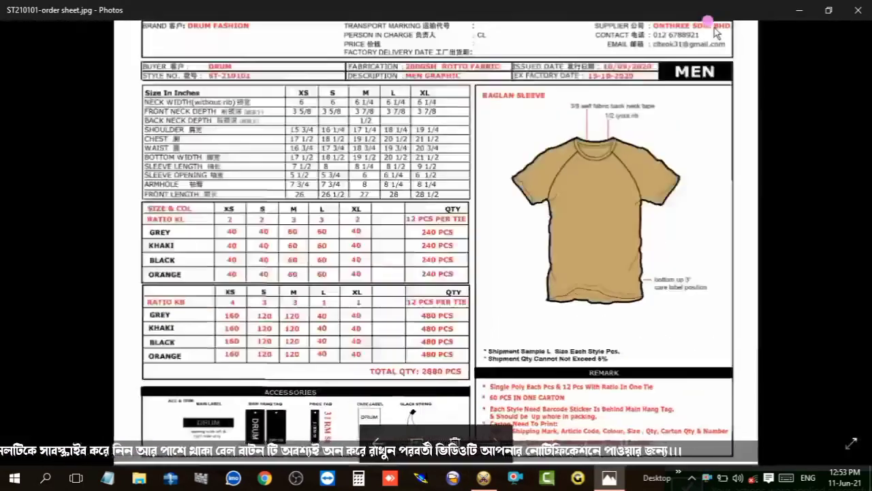
scroll(655, 151, up, 1)
scroll(696, 175, up, 2)
scroll(715, 208, up, 1)
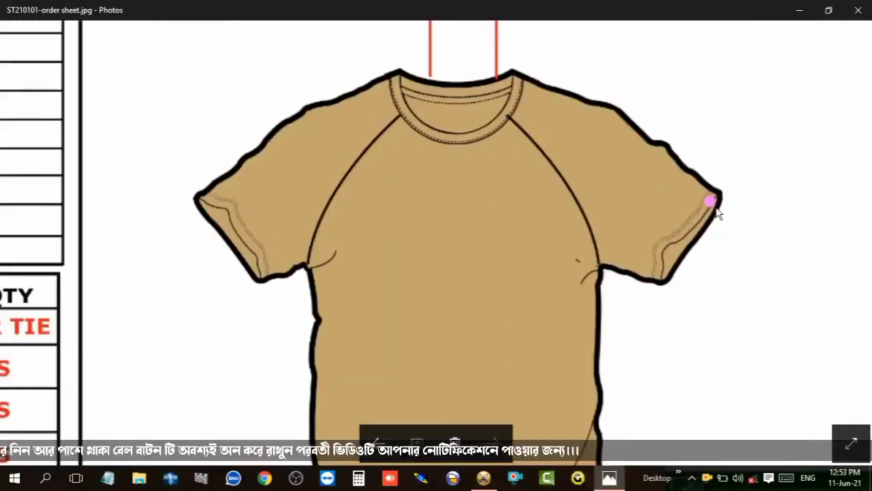
scroll(714, 209, up, 1)
scroll(687, 194, up, 1)
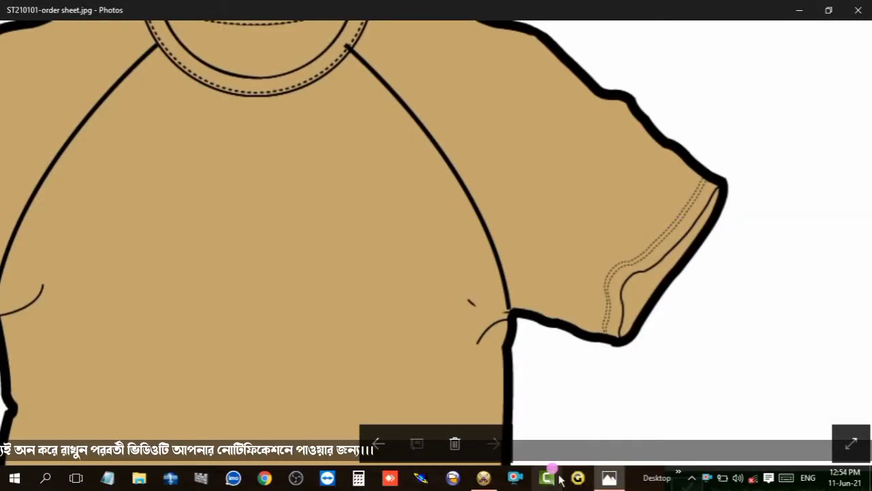
- Give the sleeve's hem edge a 1-inch seam allowance
click(483, 477)
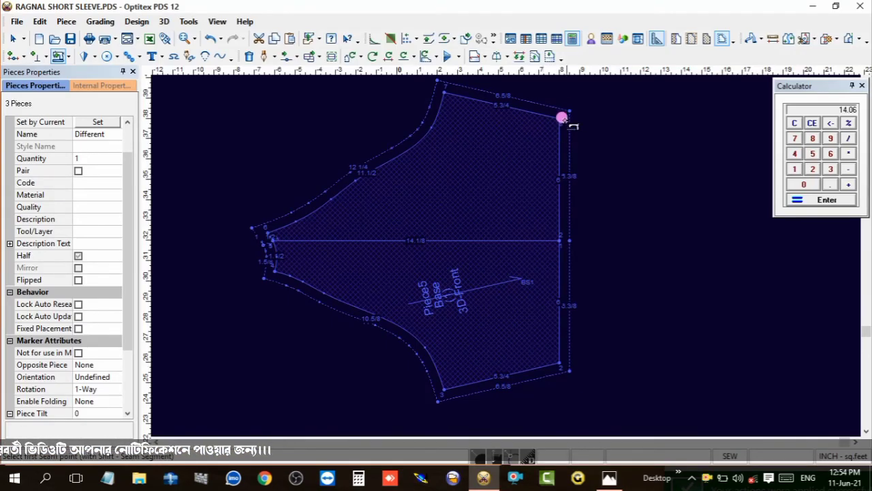
drag(559, 119, 559, 362)
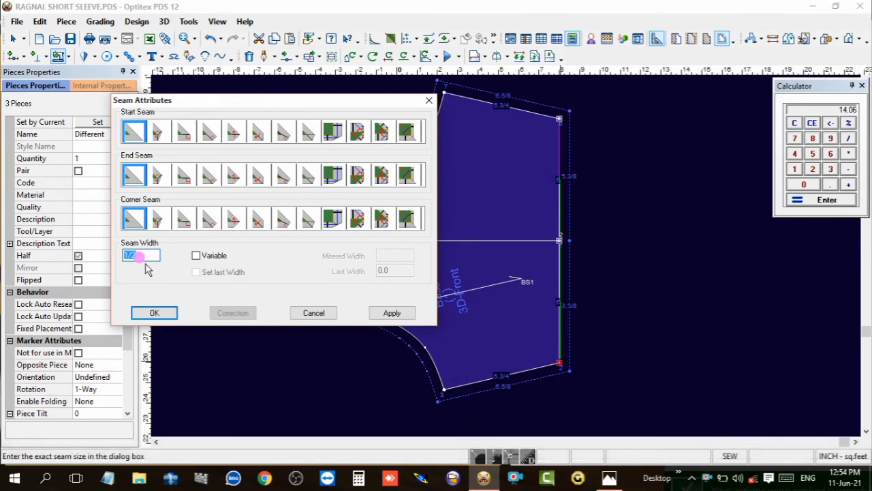
text(1)
click(153, 312)
right_click(613, 143)
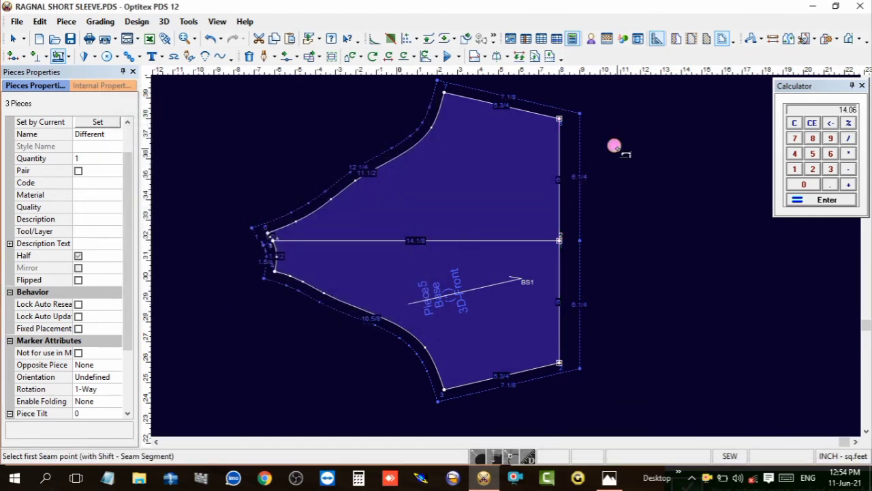
click(644, 158)
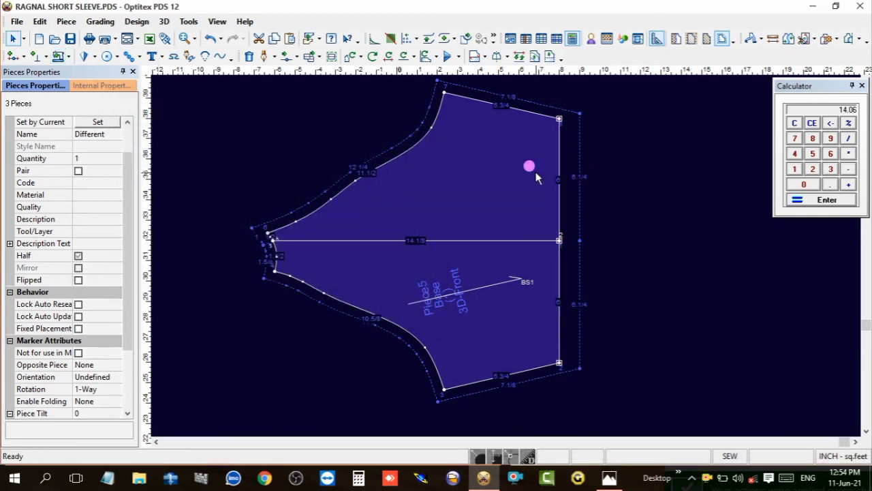
- Set the sleeve's top-right seam corner to corner type 5, undoing a type 6 attempt
click(559, 120)
click(100, 306)
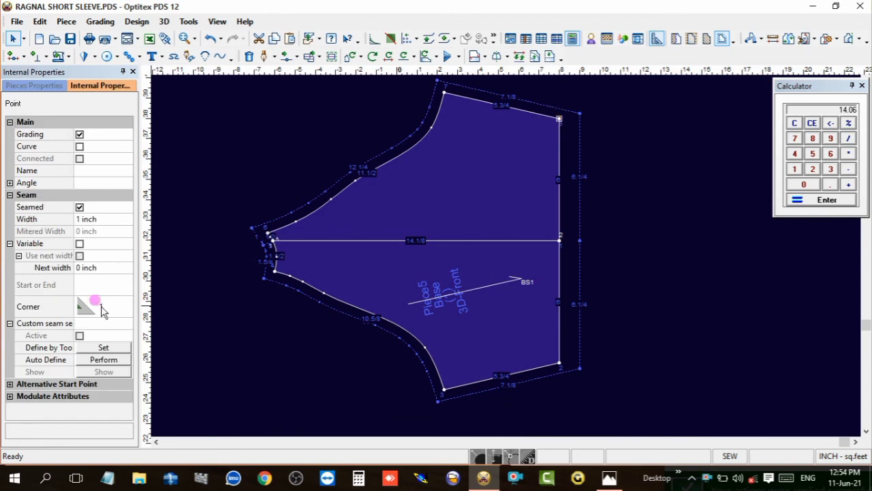
click(126, 306)
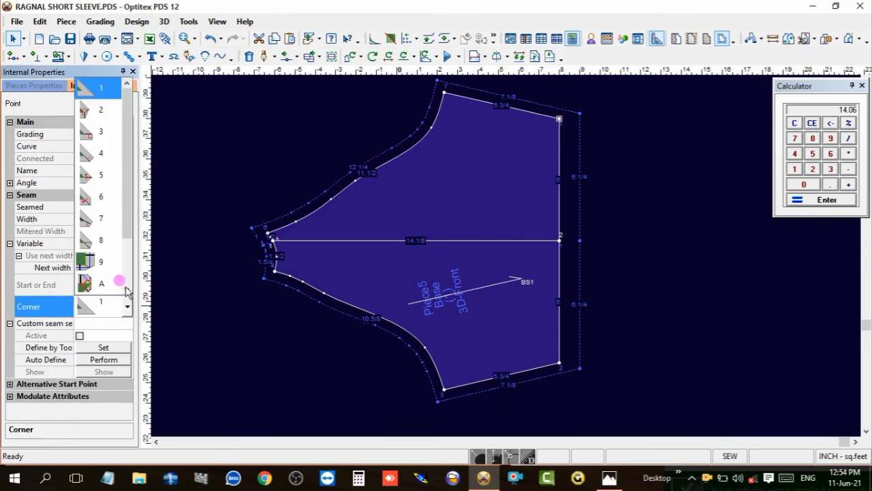
click(92, 204)
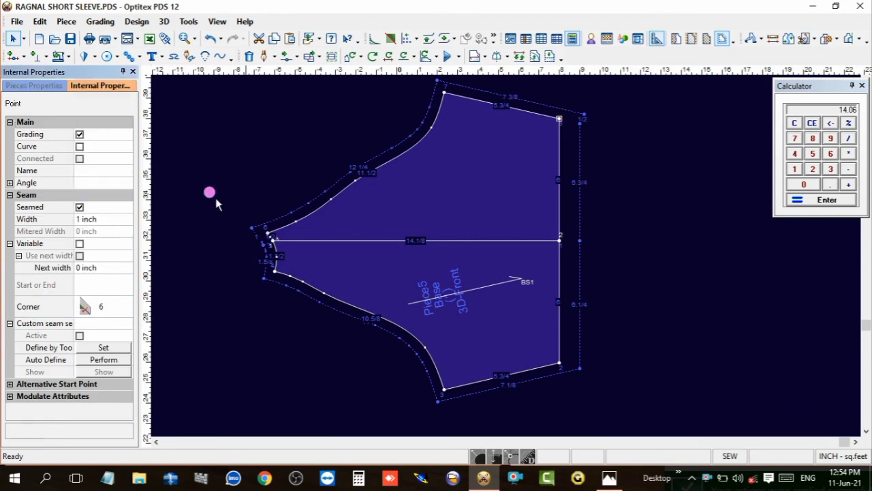
key(ctrl+z)
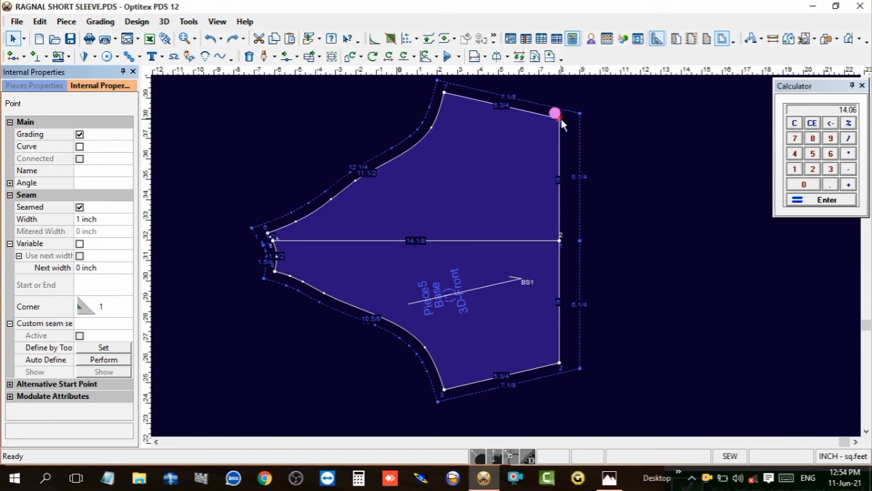
click(85, 306)
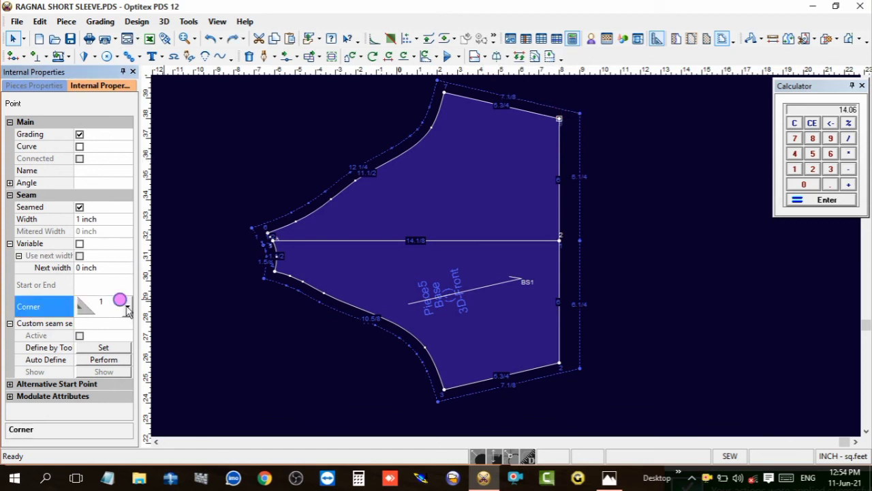
click(127, 310)
click(83, 173)
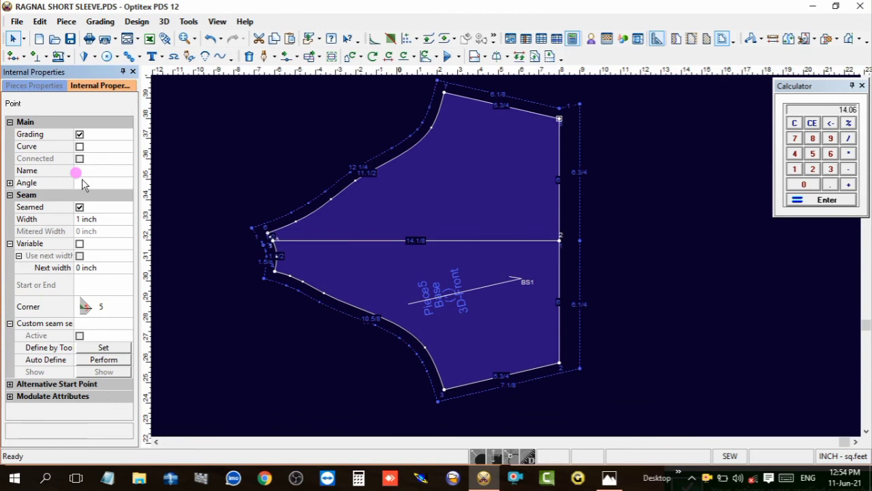
click(589, 164)
scroll(531, 163, up, 1)
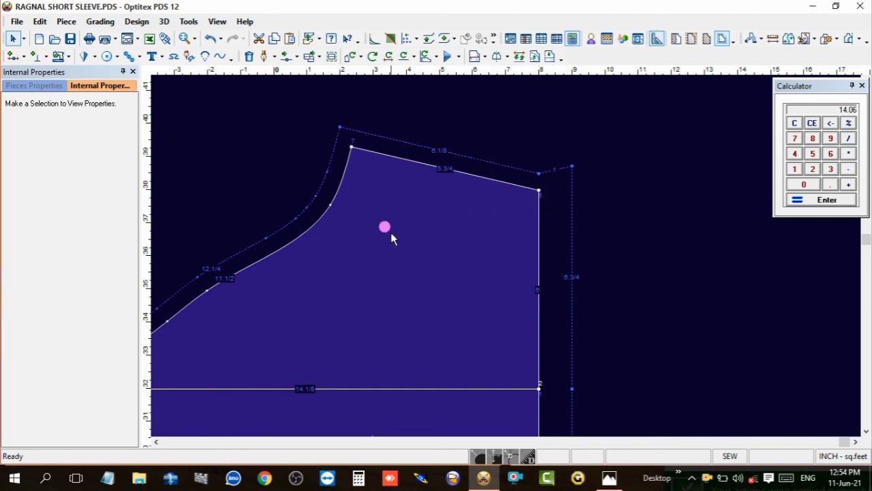
- Name the back bodice piece BACK PART 1X1 and assign it the SHELL material
scroll(504, 254, down, 1)
scroll(503, 250, down, 1)
scroll(307, 266, down, 1)
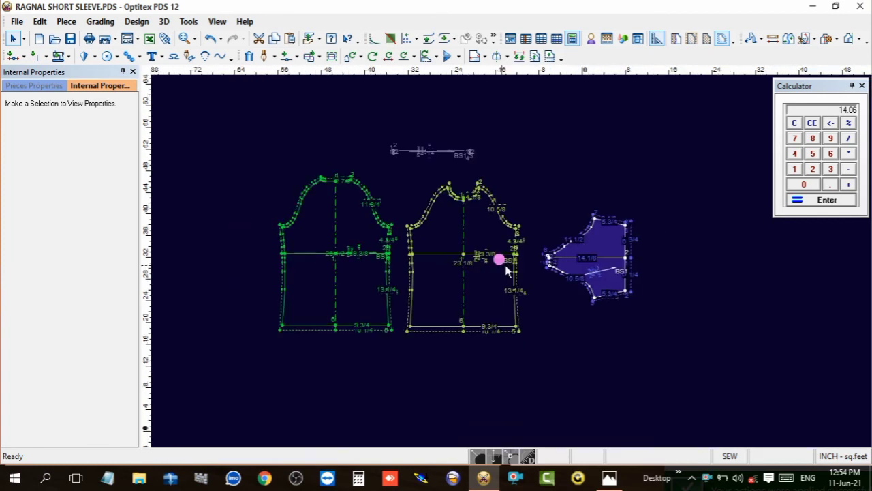
drag(298, 157, 672, 341)
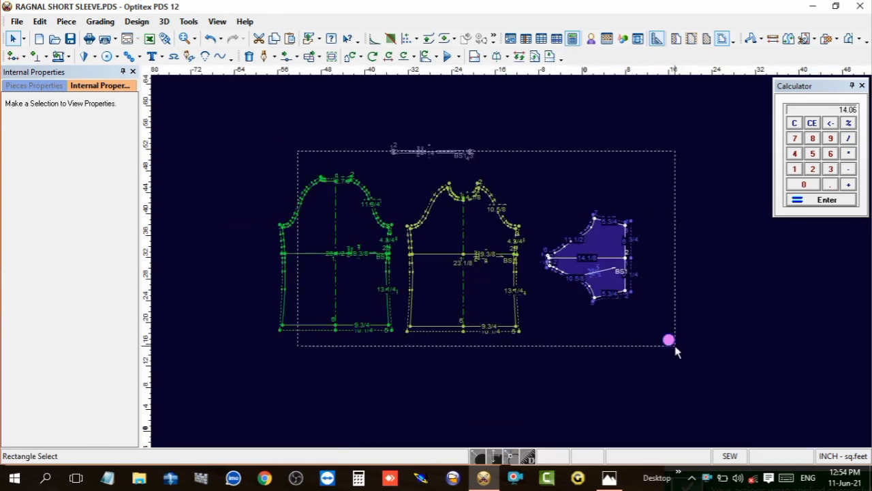
click(349, 229)
scroll(349, 229, up, 1)
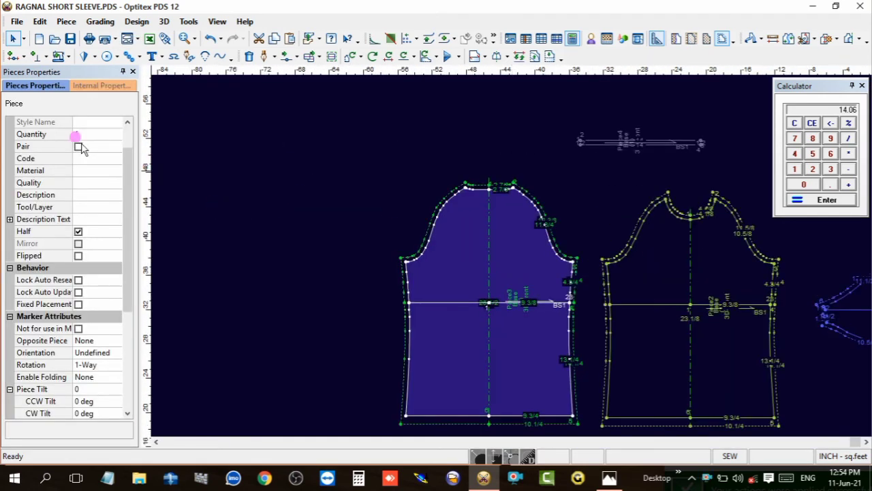
scroll(101, 232, up, 1)
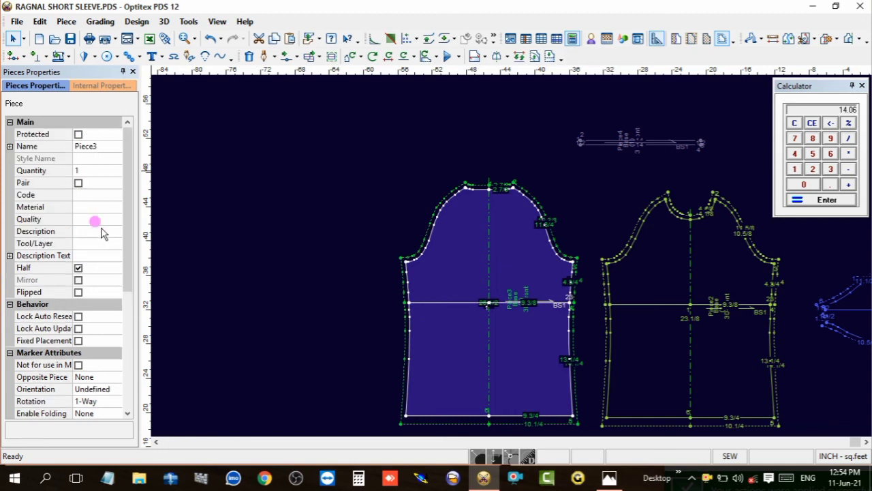
click(89, 146)
text(: PART 1X1)
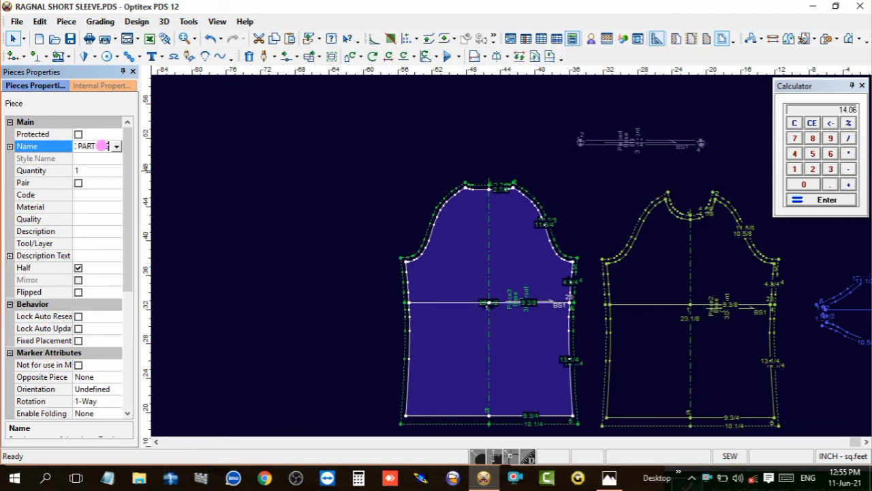
click(88, 206)
click(116, 208)
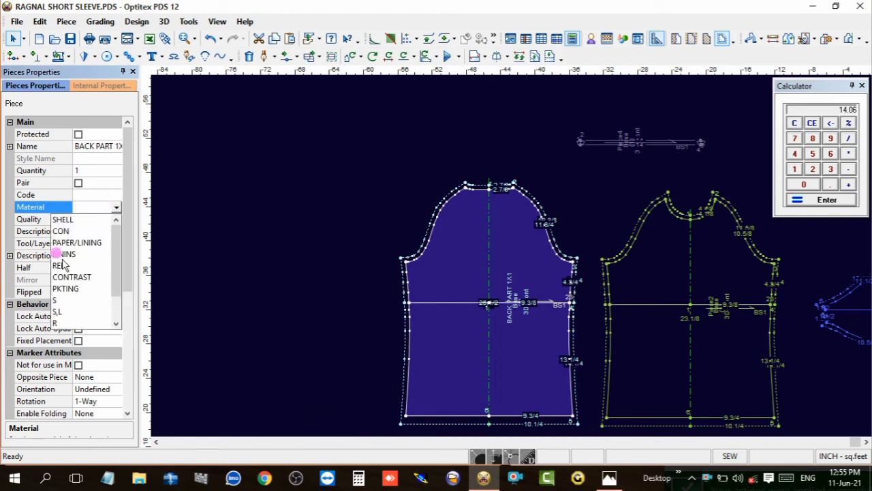
click(63, 218)
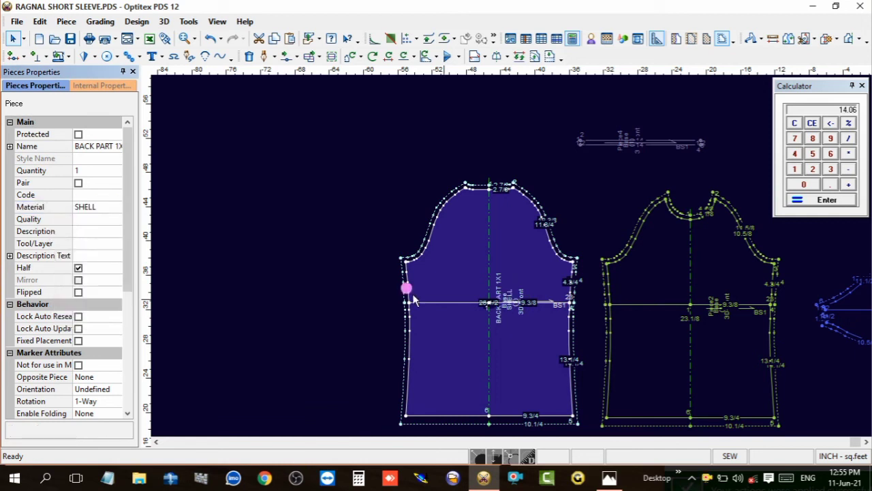
- Name the front bodice piece FRONT PART 1X1 and assign it the SHELL material
click(641, 271)
click(85, 146)
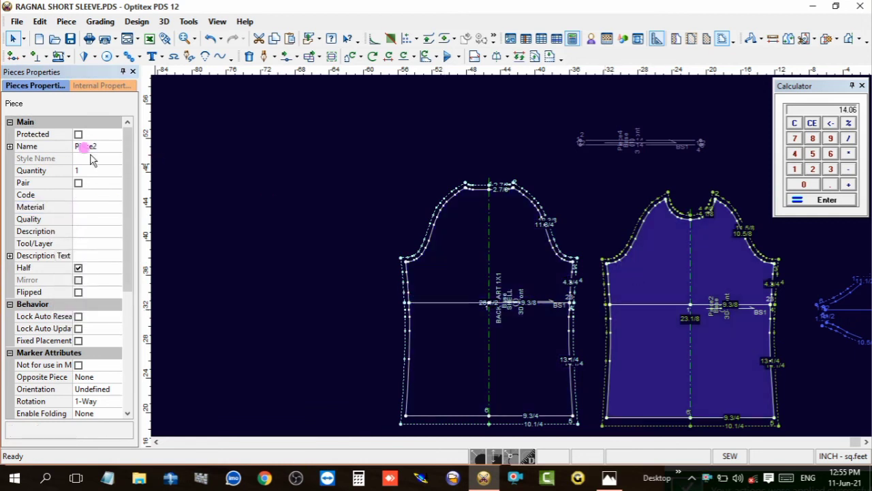
text(FR)
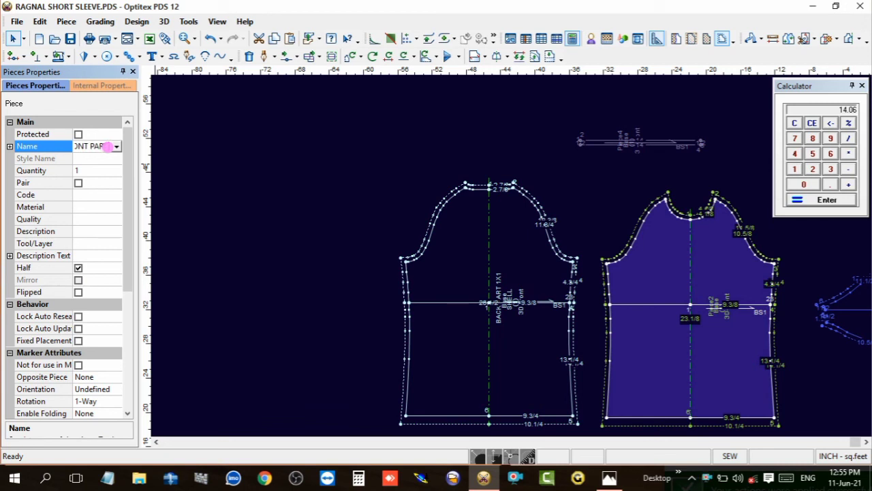
text(T 1X1)
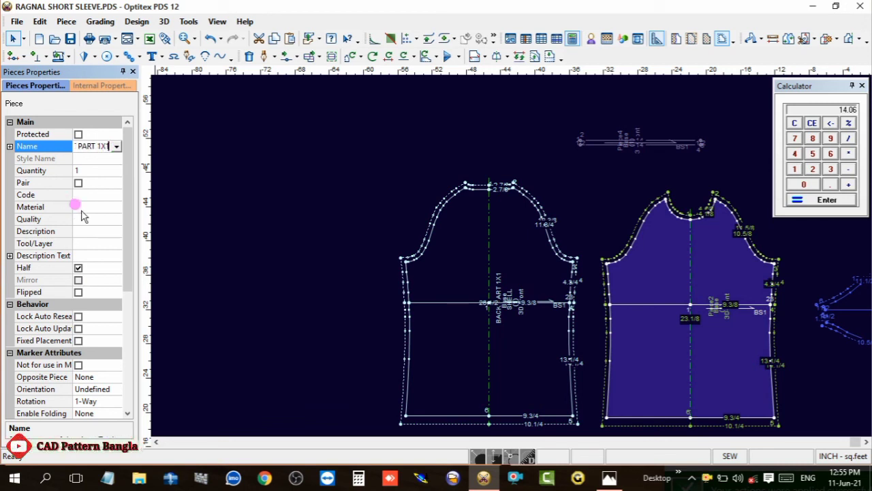
click(82, 206)
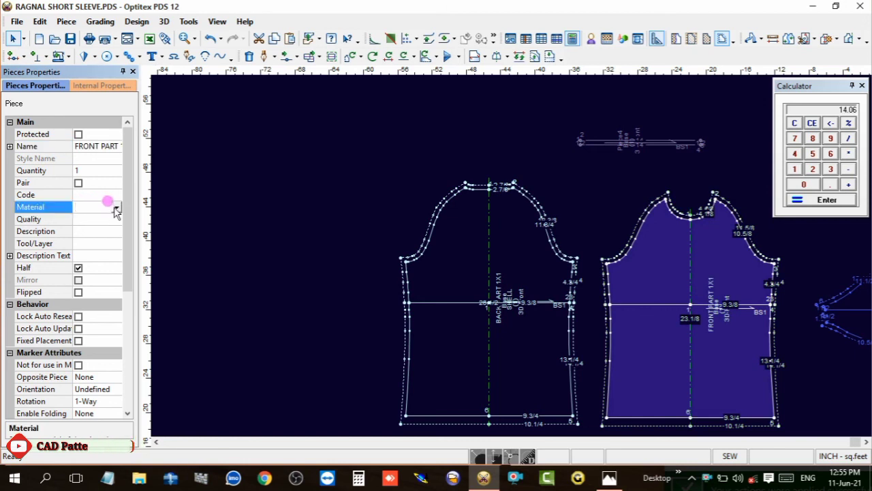
click(117, 207)
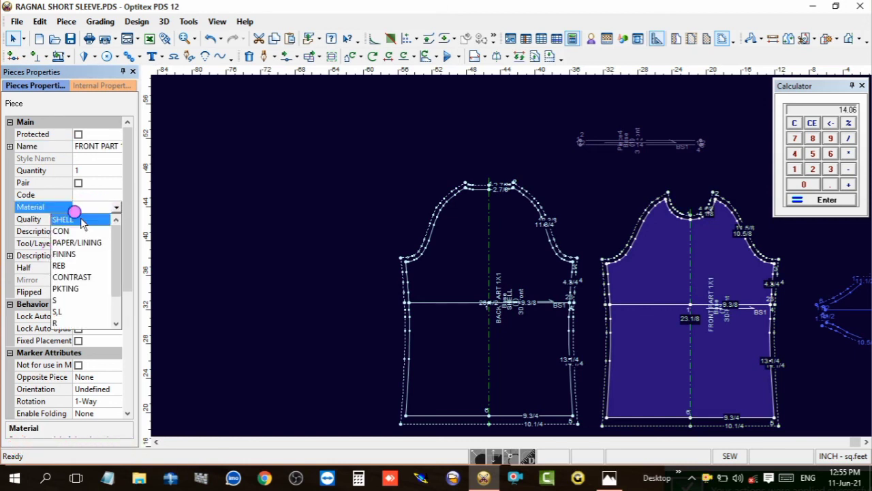
click(71, 219)
- Select the sleeve piece and begin its name, clearing the misspelled 'SLEVVE'
middle_drag(779, 301, 515, 261)
click(580, 233)
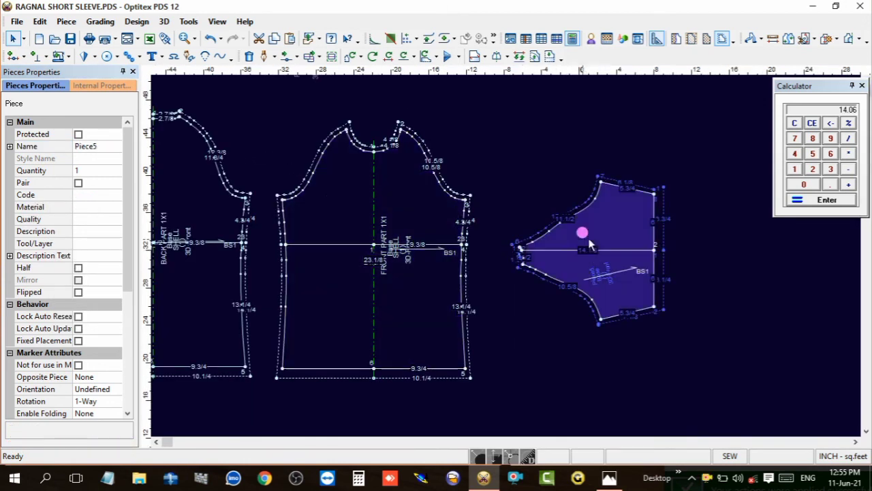
click(99, 146)
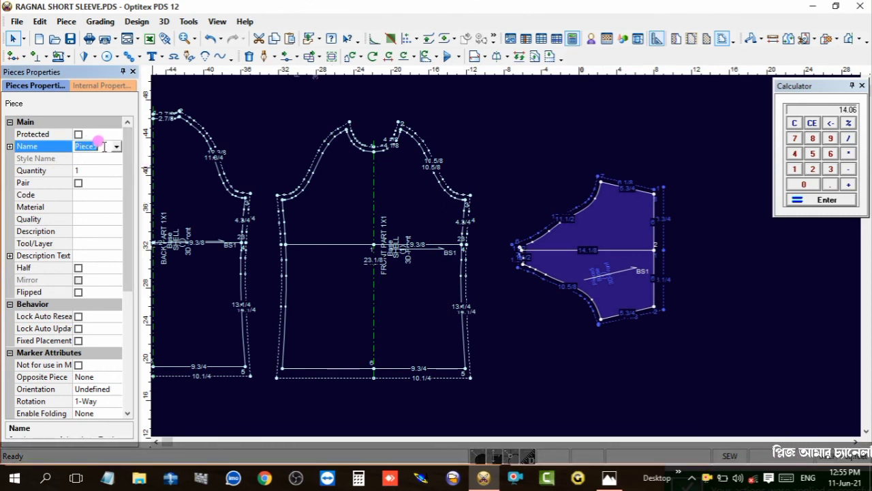
text(SLEVVE)
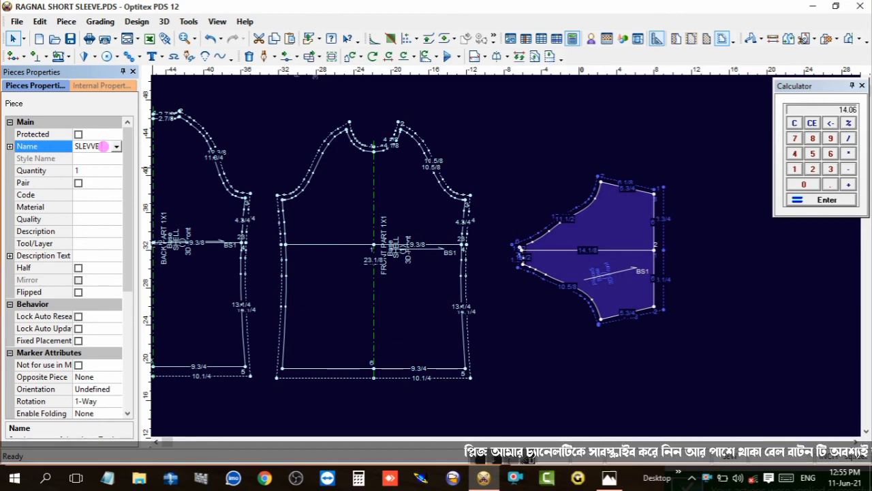
double_click(96, 142)
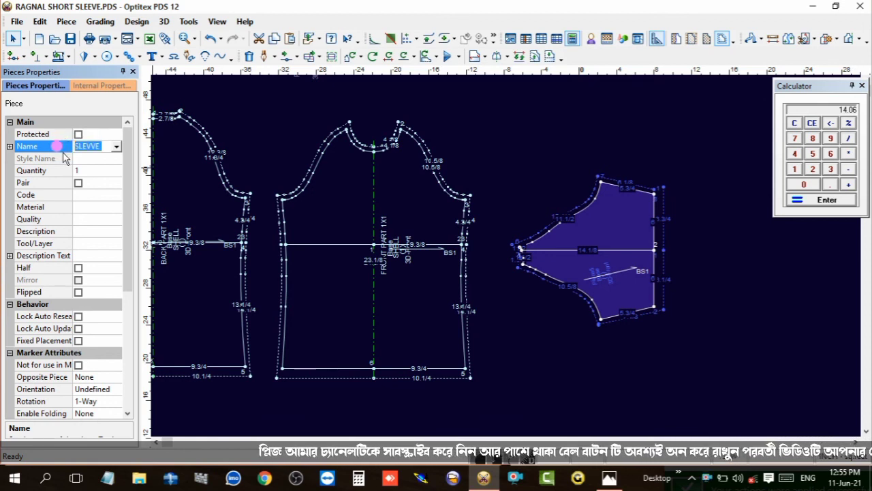
text(S)
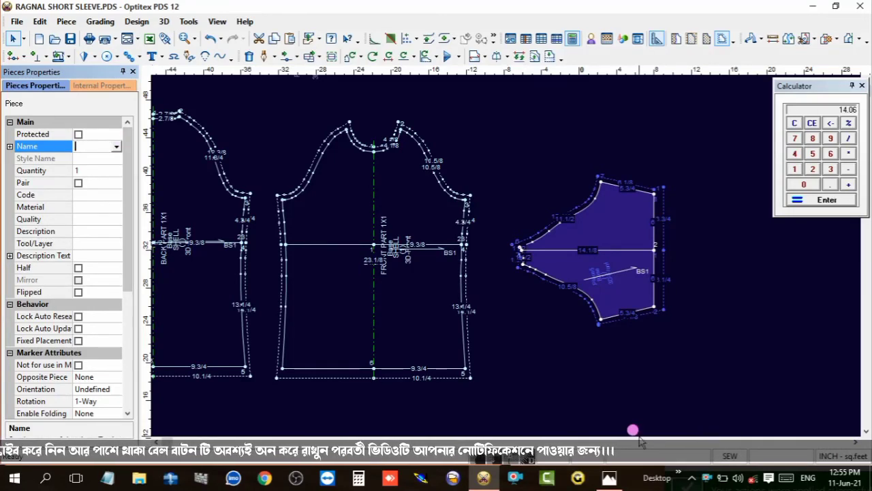
click(608, 476)
drag(300, 36, 346, 68)
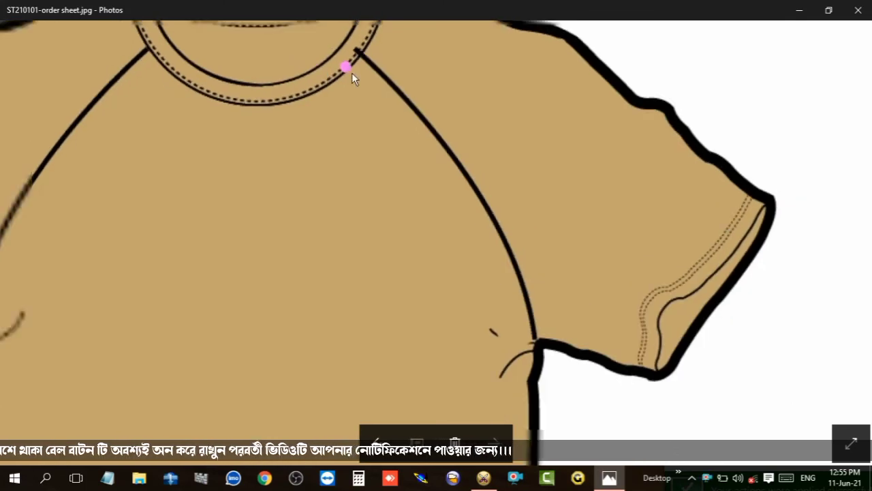
scroll(346, 72, down, 5)
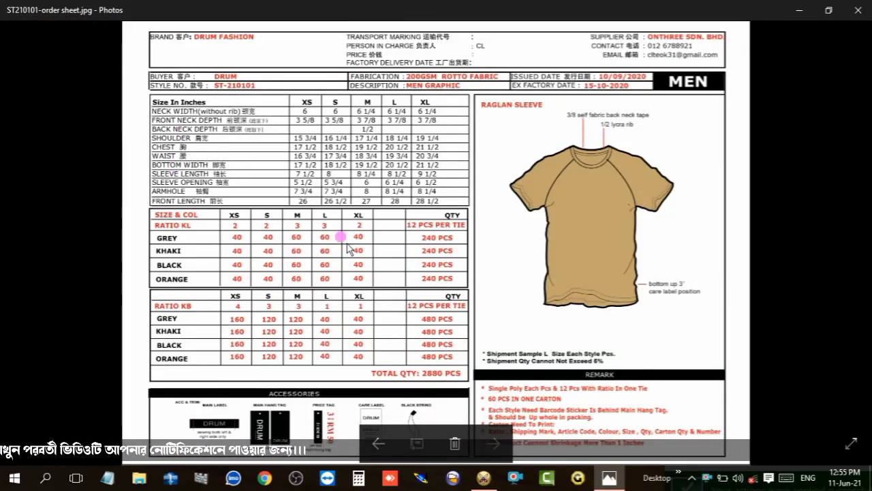
click(483, 477)
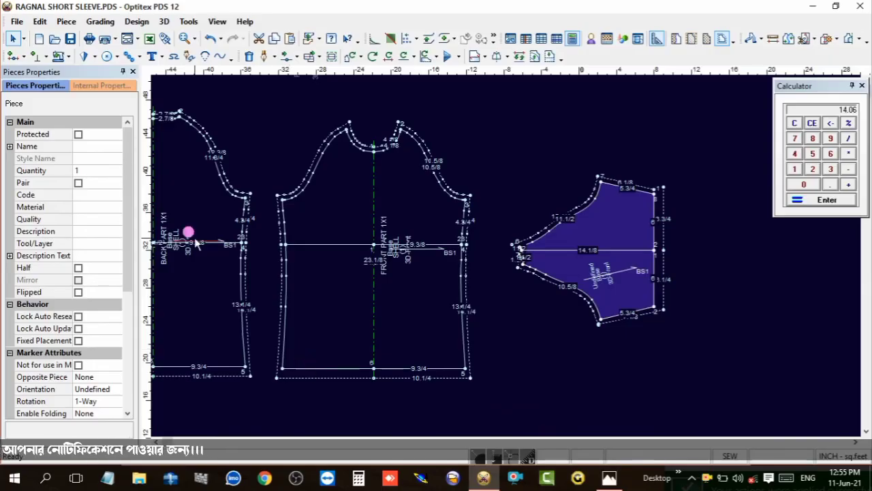
- Name the sleeve SLEEVE 1X2, mark it as a paired piece, and assign SHELL material
click(95, 145)
text(S)
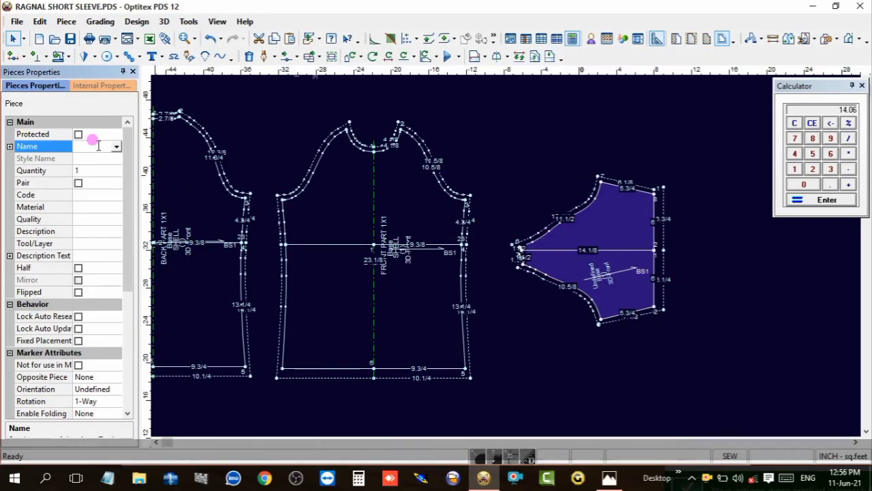
text(LEEVE 1X2)
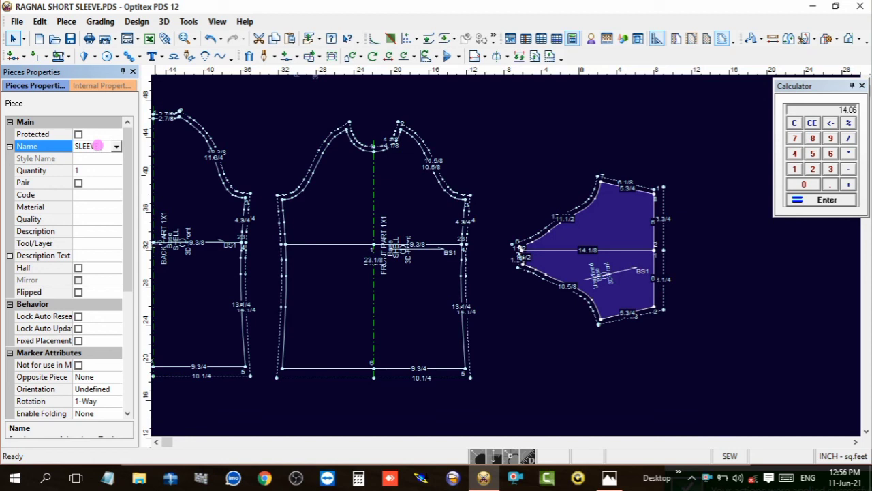
click(79, 182)
click(81, 206)
click(116, 207)
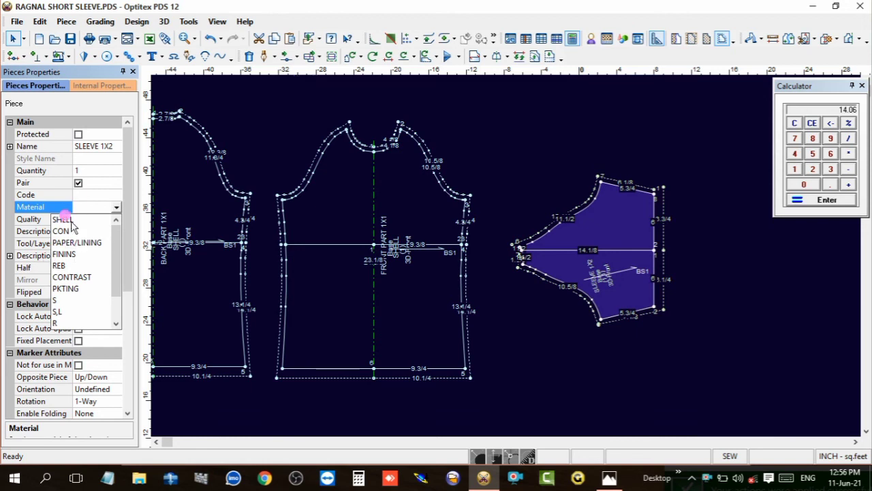
click(63, 220)
- Rename the thin strip piece RIB 1X1 and assign it the REB material
click(320, 211)
scroll(511, 253, down, 3)
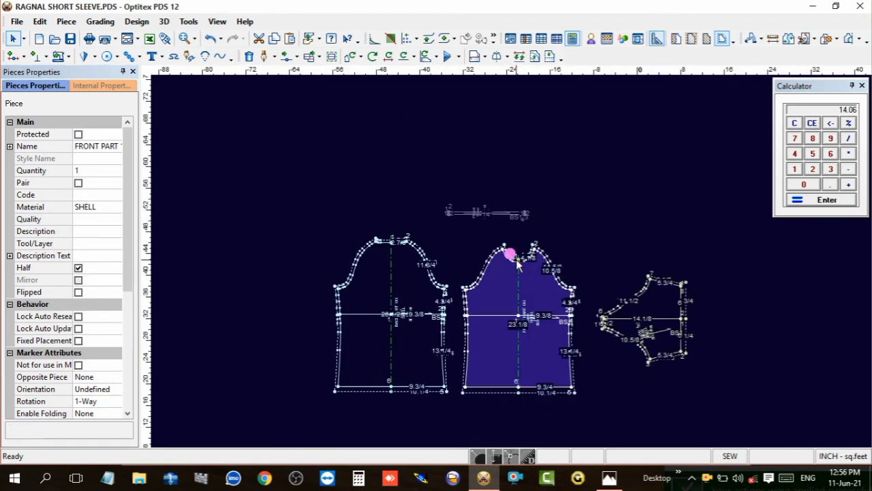
scroll(508, 261, up, 5)
scroll(615, 308, up, 3)
click(617, 311)
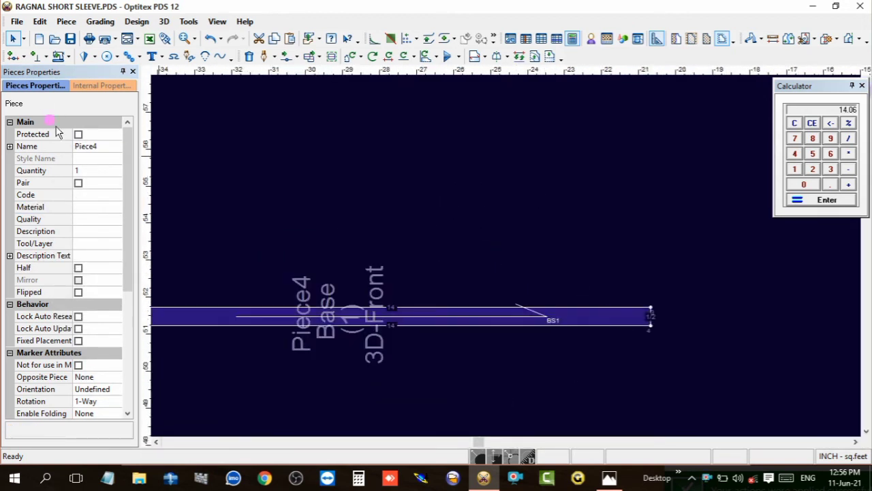
click(102, 145)
text(RIB 1X1)
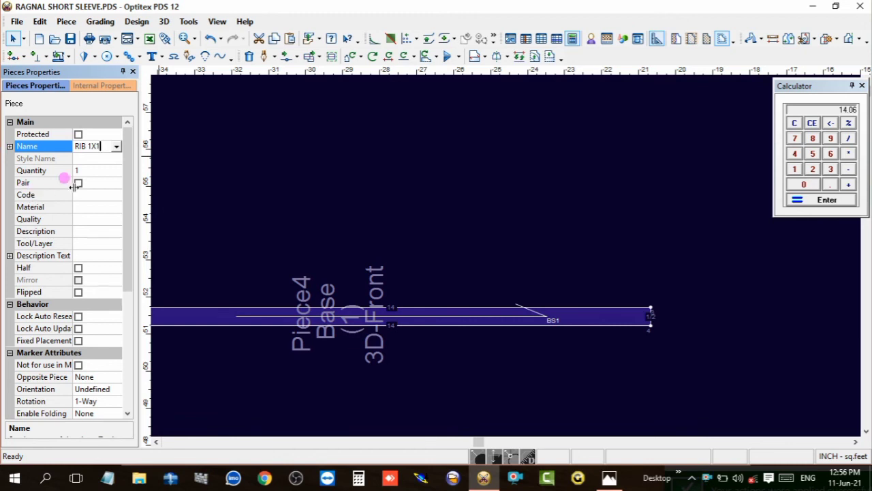
click(102, 207)
click(117, 206)
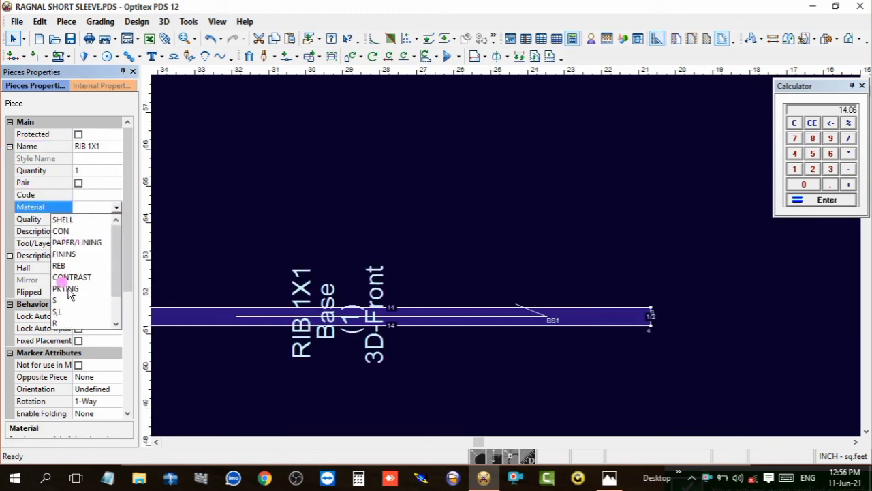
click(60, 265)
- Box-select the pattern pieces to review their assigned materials in Pieces Properties
scroll(500, 250, down, 2)
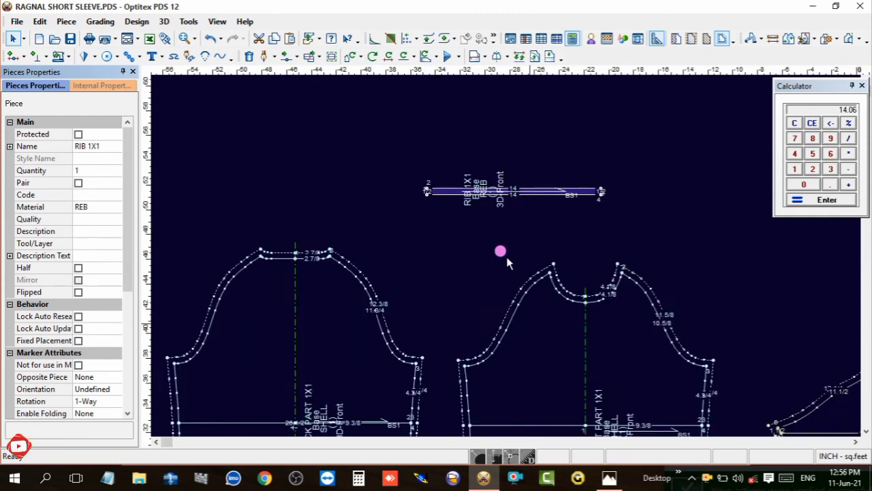
scroll(501, 249, down, 2)
scroll(514, 275, down, 2)
drag(364, 139, 823, 300)
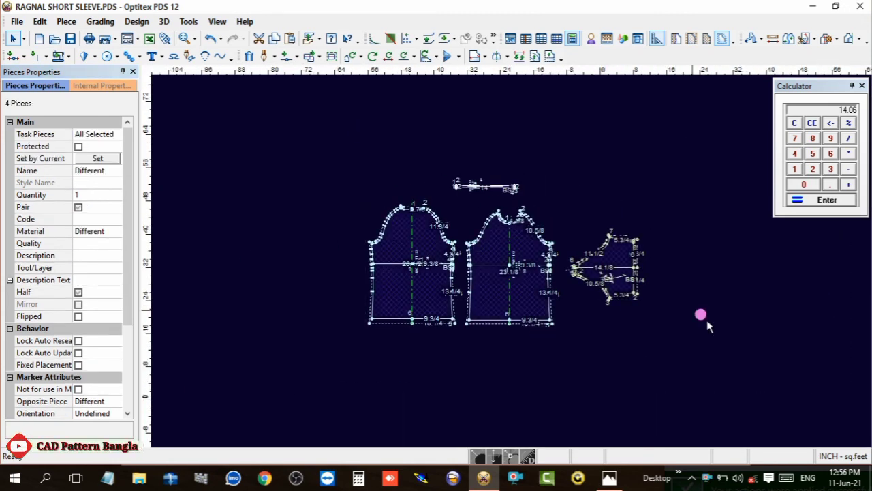
scroll(510, 245, up, 3)
scroll(509, 254, down, 2)
scroll(512, 262, up, 1)
scroll(515, 266, up, 1)
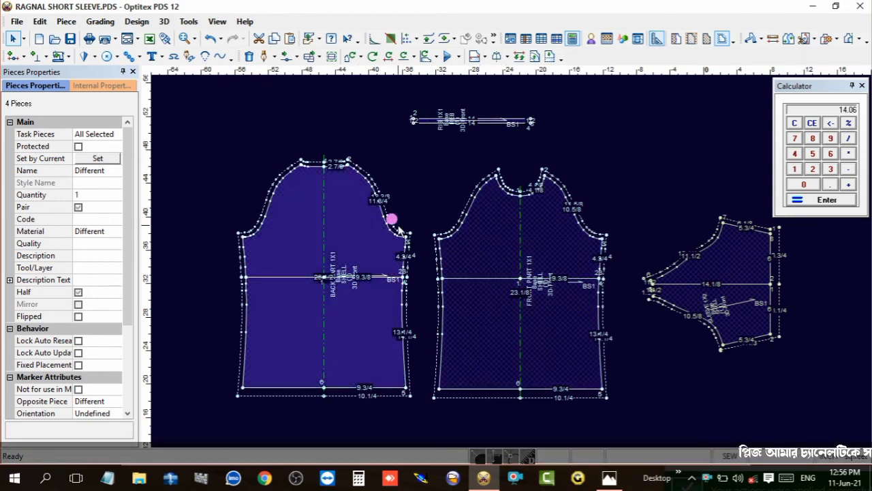
scroll(518, 252, up, 2)
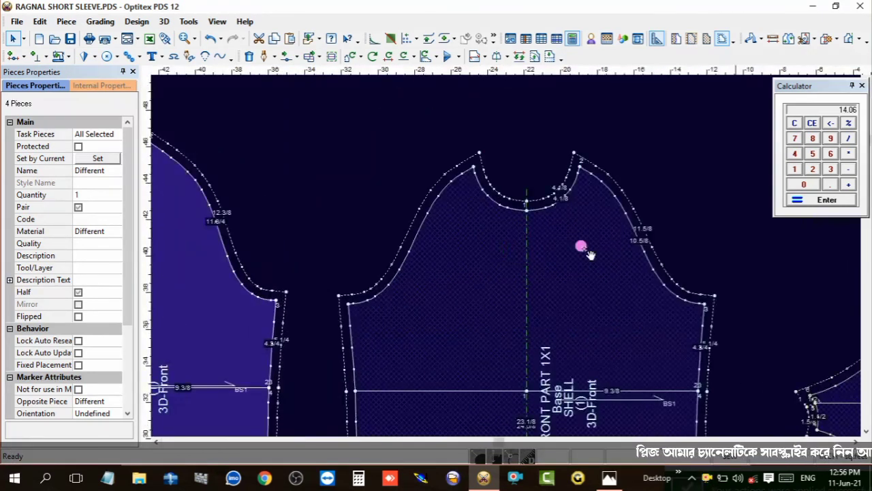
scroll(545, 251, down, 3)
scroll(497, 254, down, 1)
drag(290, 163, 757, 346)
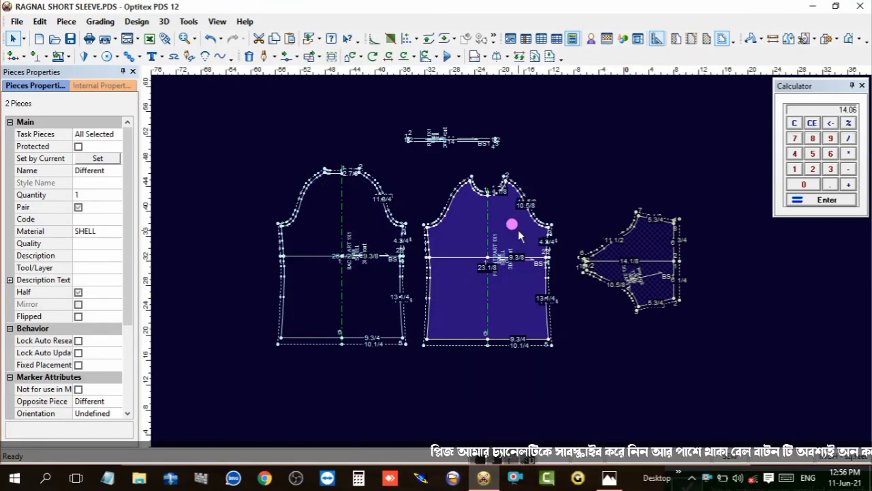
- Click through the sleeve, front and back pieces, then select the sleeve and zoom in
click(633, 247)
click(515, 218)
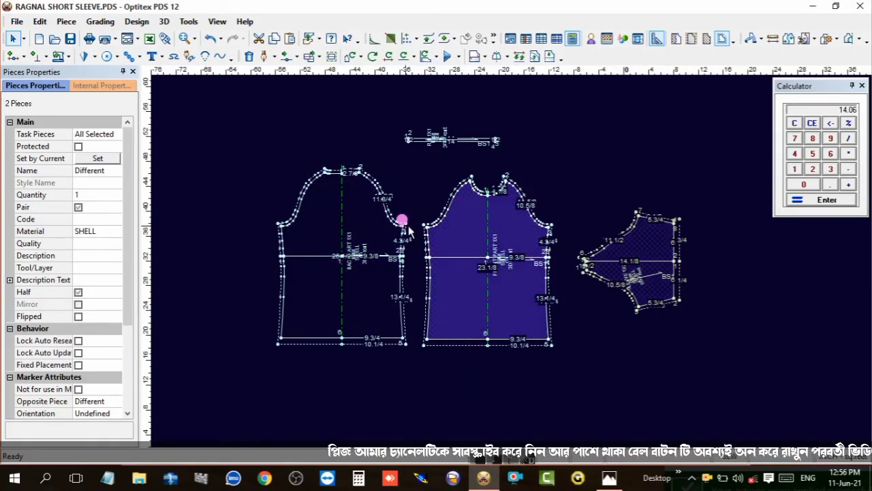
click(407, 226)
click(468, 218)
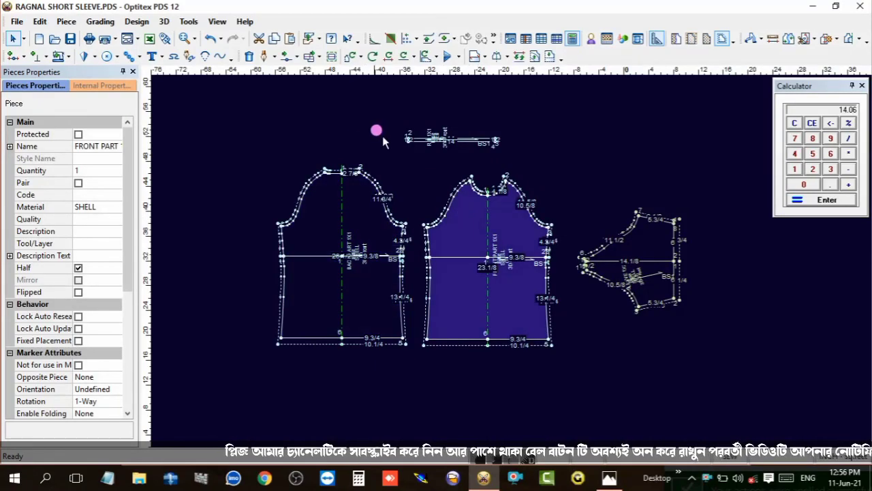
drag(377, 131, 772, 334)
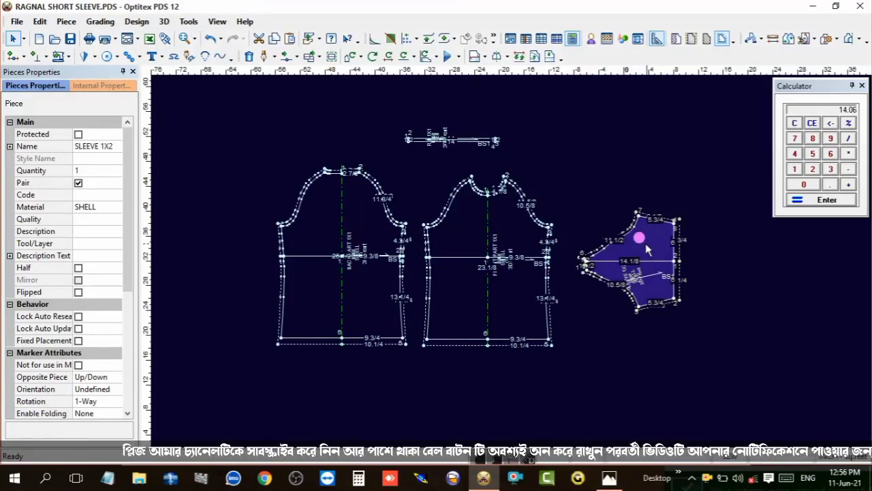
scroll(623, 277, up, 3)
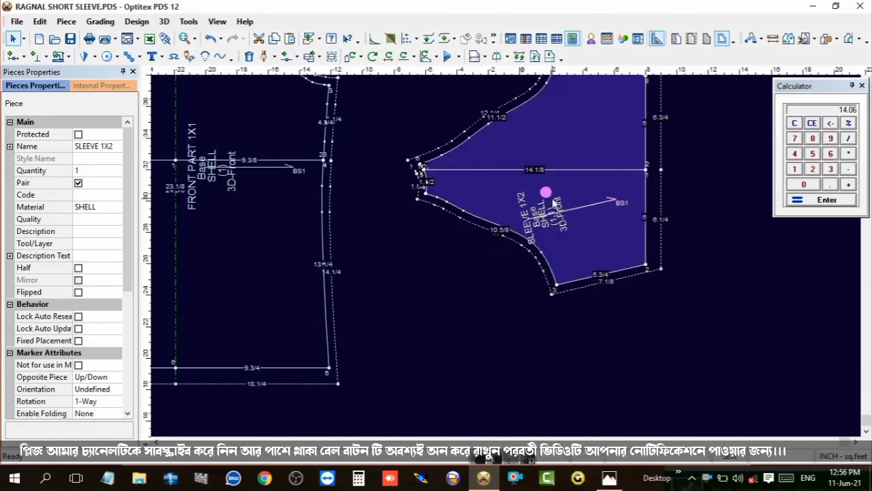
scroll(554, 203, up, 2)
- Set the sleeve's baseline direction from its left point to its right edge
click(485, 57)
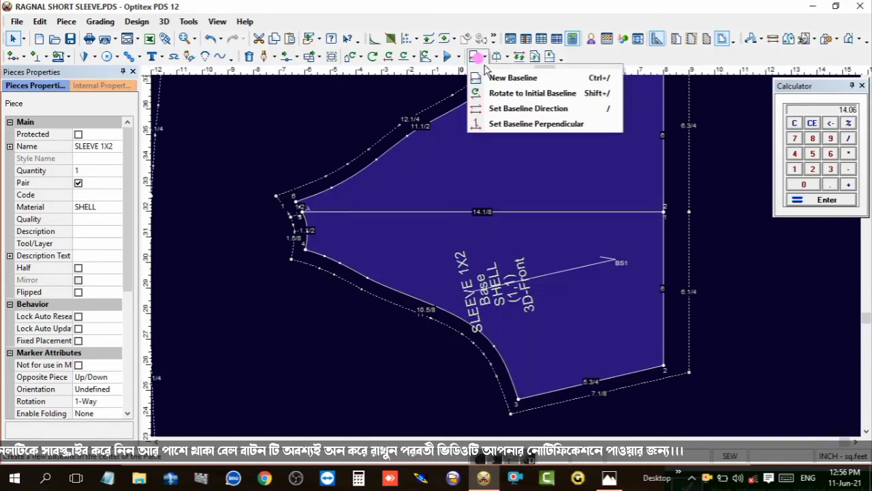
click(518, 108)
click(303, 212)
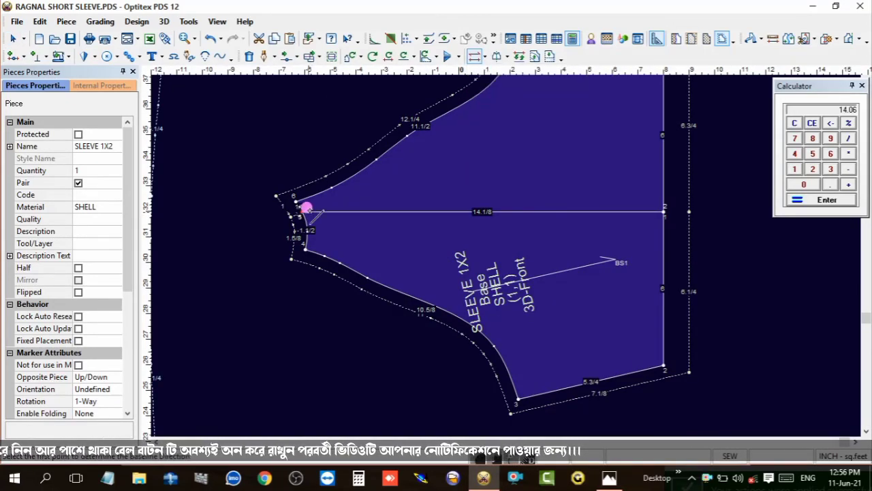
click(664, 212)
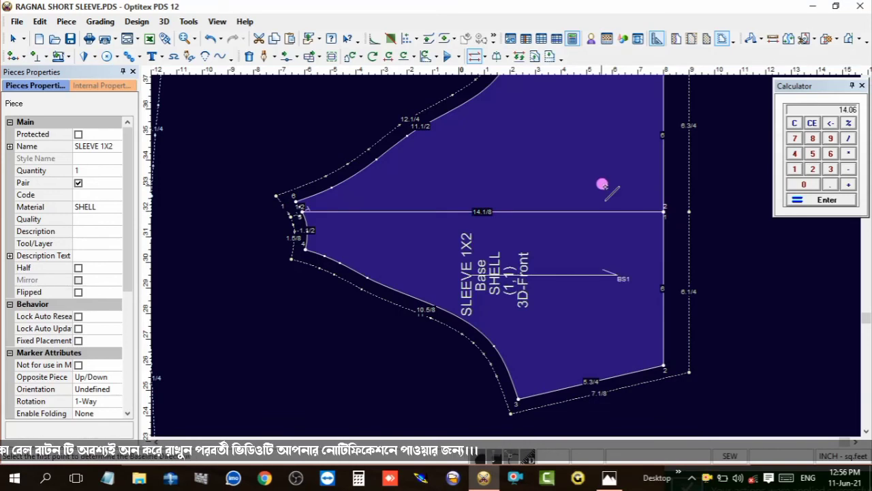
- Set baseline directions on the front (neck centre to hem centre) and back pieces
click(483, 60)
scroll(538, 212, down, 5)
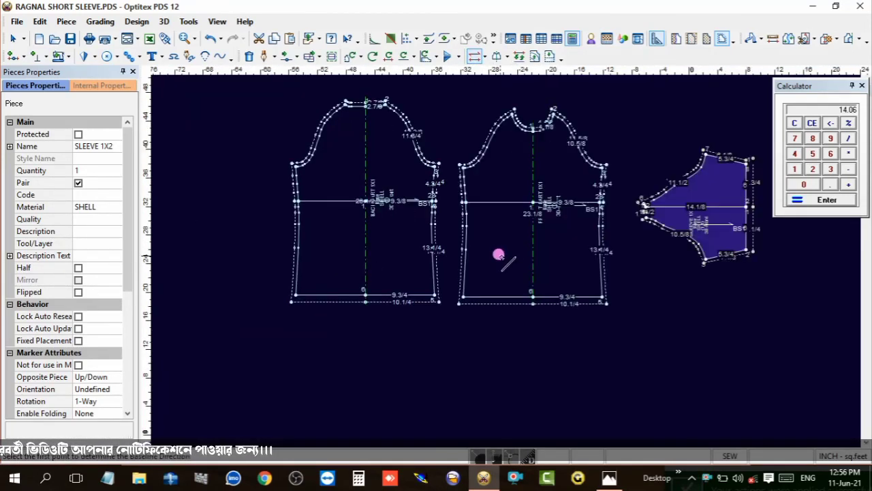
scroll(499, 255, up, 3)
scroll(502, 252, down, 2)
click(503, 208)
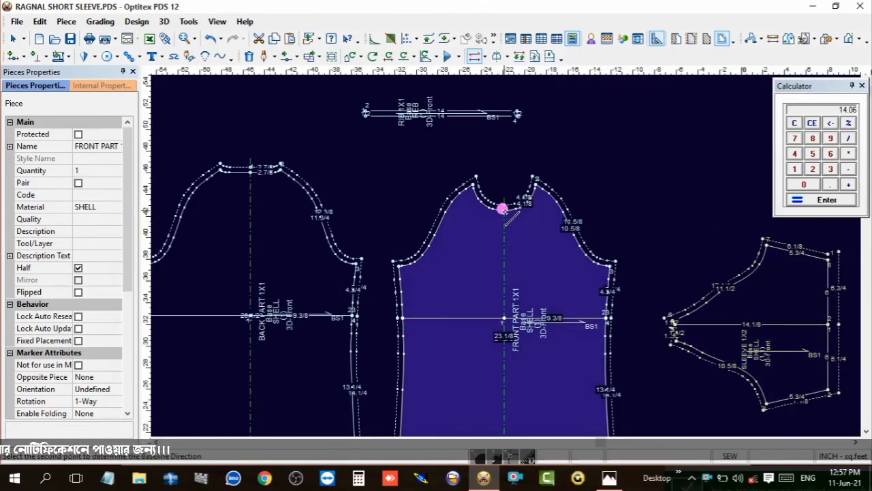
scroll(502, 208, down, 2)
click(502, 287)
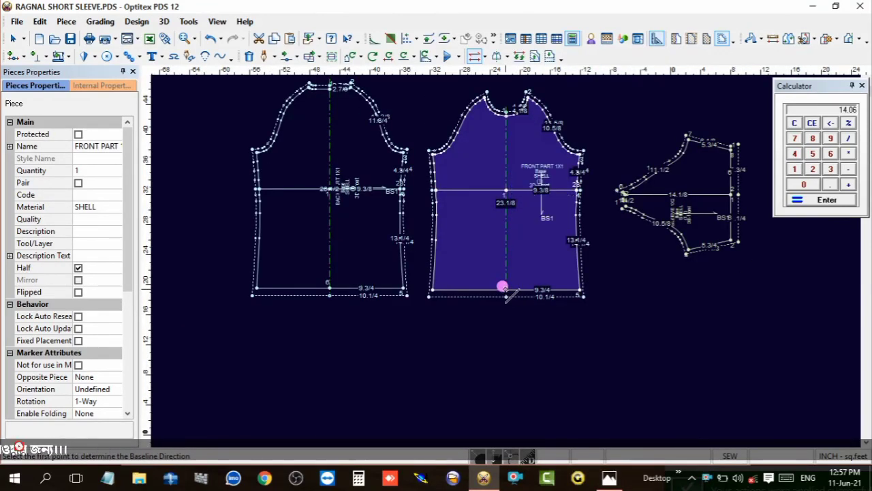
click(329, 87)
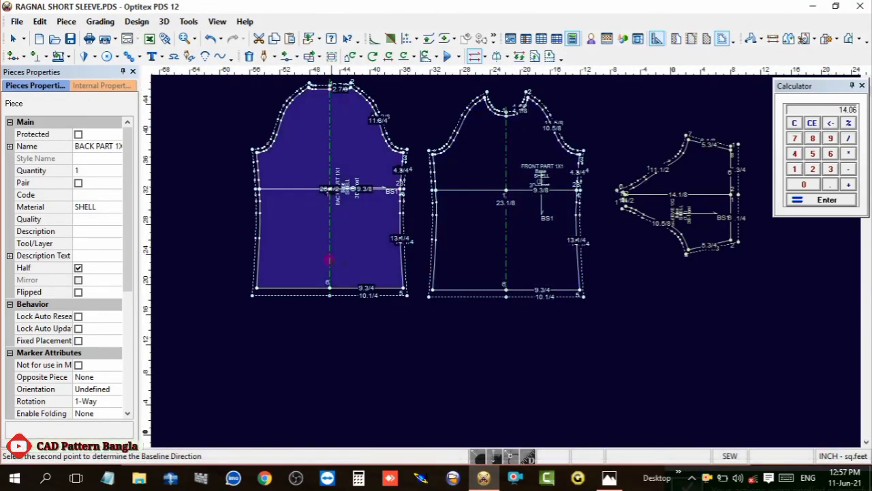
click(328, 280)
- Return to the Select Tool, select the front and sleeve pieces, and save the pattern file
scroll(351, 175, up, 2)
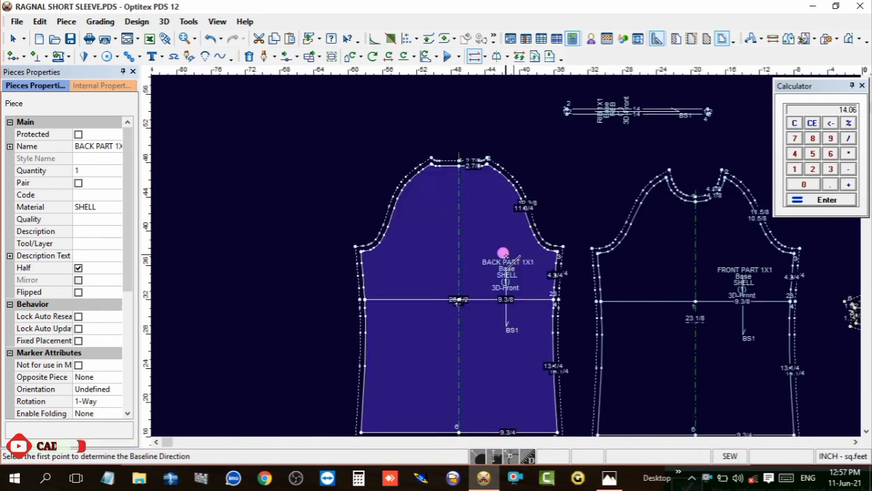
scroll(550, 300, up, 1)
scroll(510, 253, down, 2)
scroll(550, 250, down, 1)
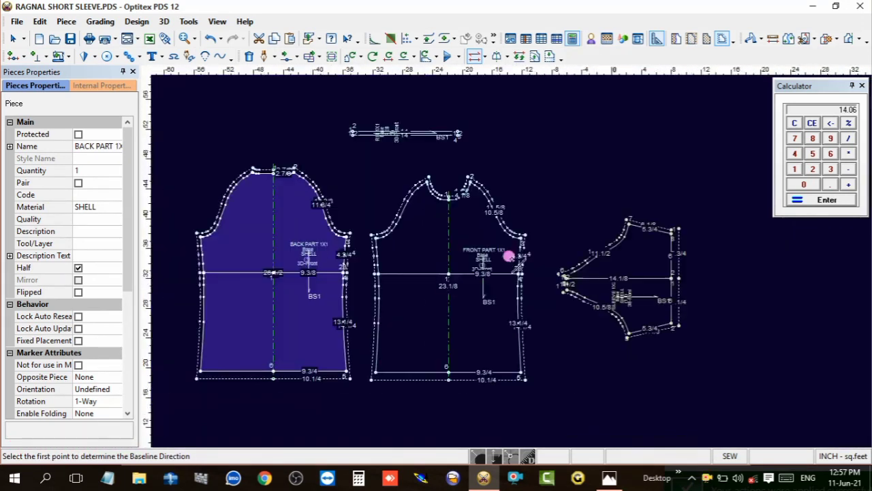
right_click(538, 128)
click(559, 141)
drag(234, 126, 604, 346)
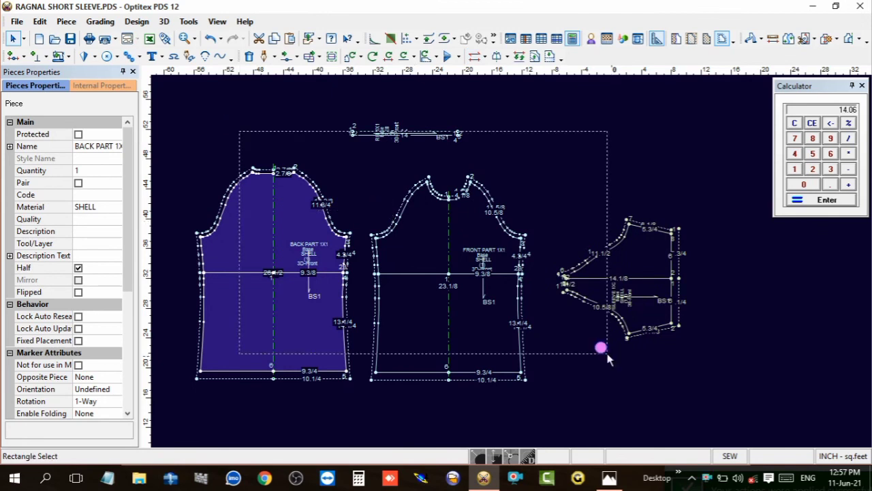
click(70, 38)
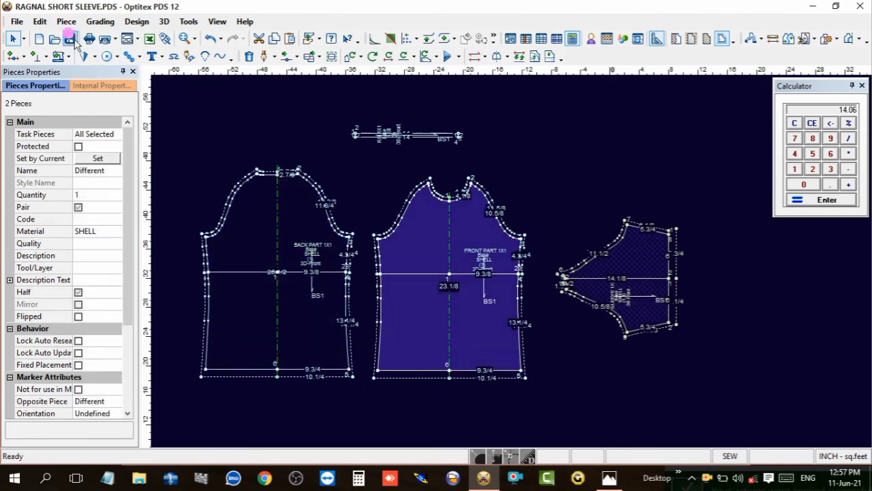